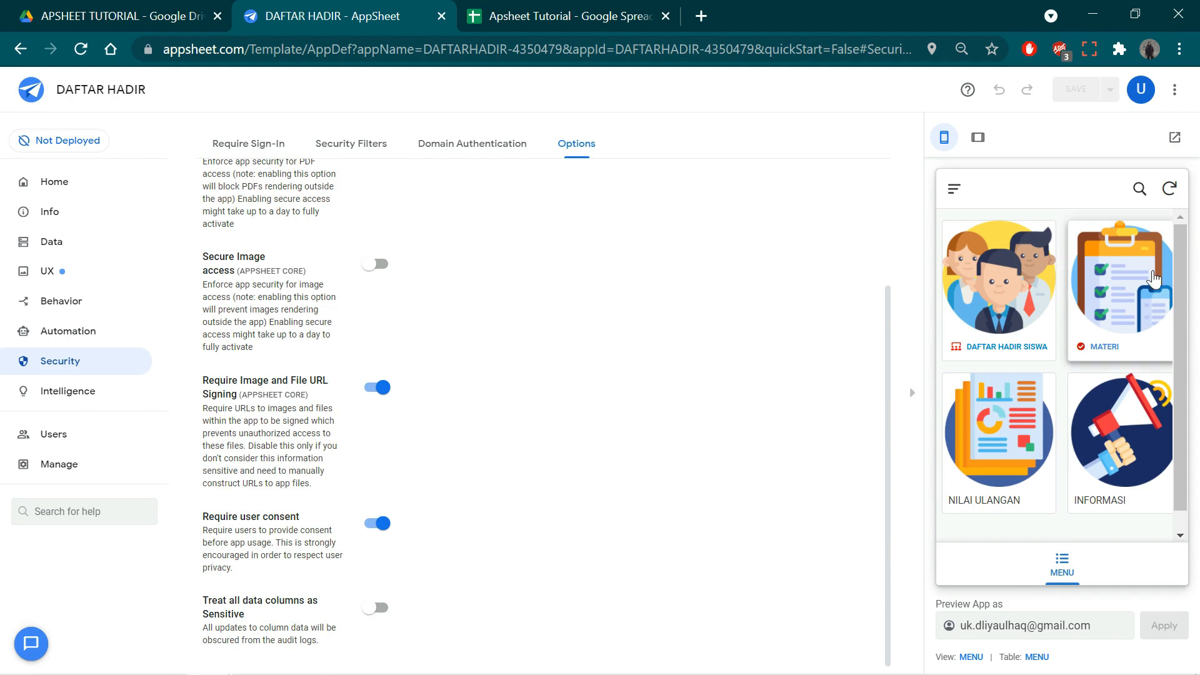
Open the DAFTAR HADIR SISWA submenu in the app preview and inspect the FOTO SELFI entries in K2:K4 of the Apsheet Tutorial Google Sheet
{"action": "left_click", "coordinate": [1006, 322]}
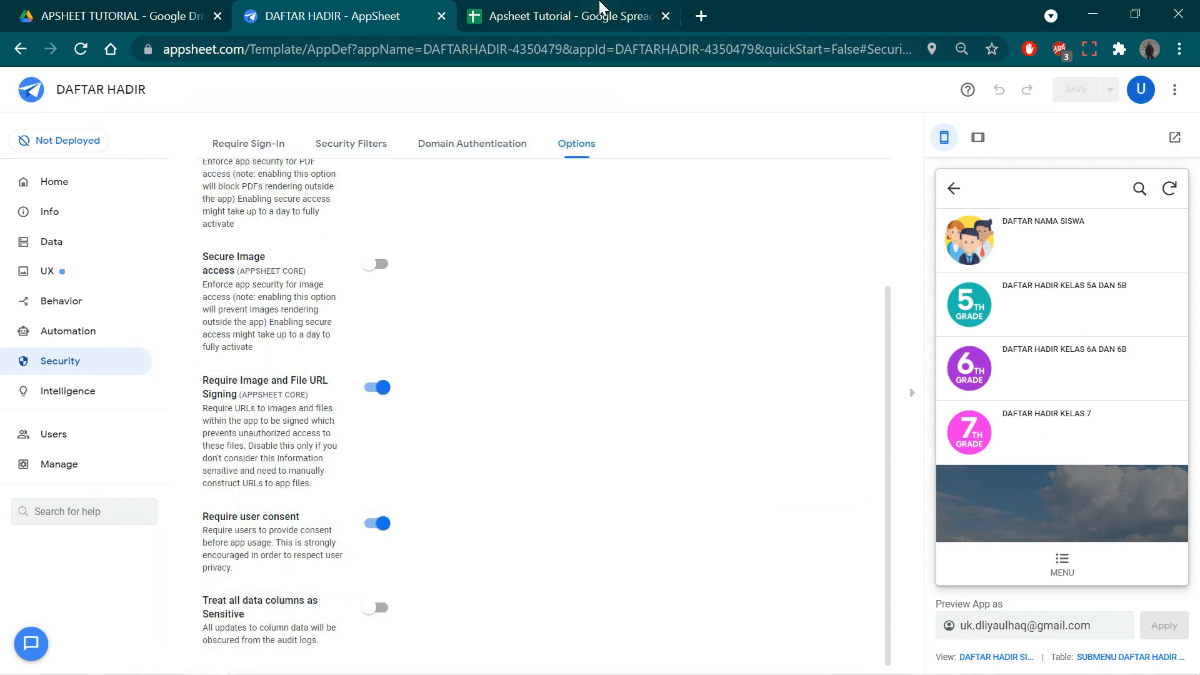
{"action": "left_click", "coordinate": [563, 16]}
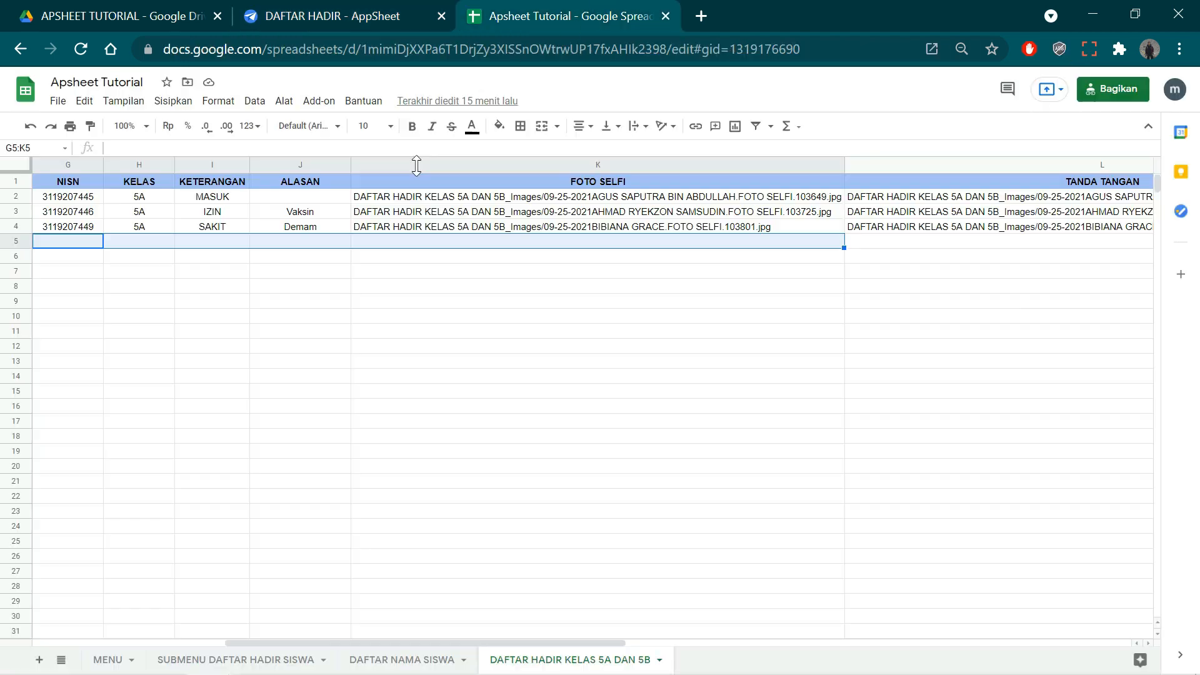
{"action": "left_click_drag", "start_coordinate": [392, 197], "coordinate": [400, 227]}
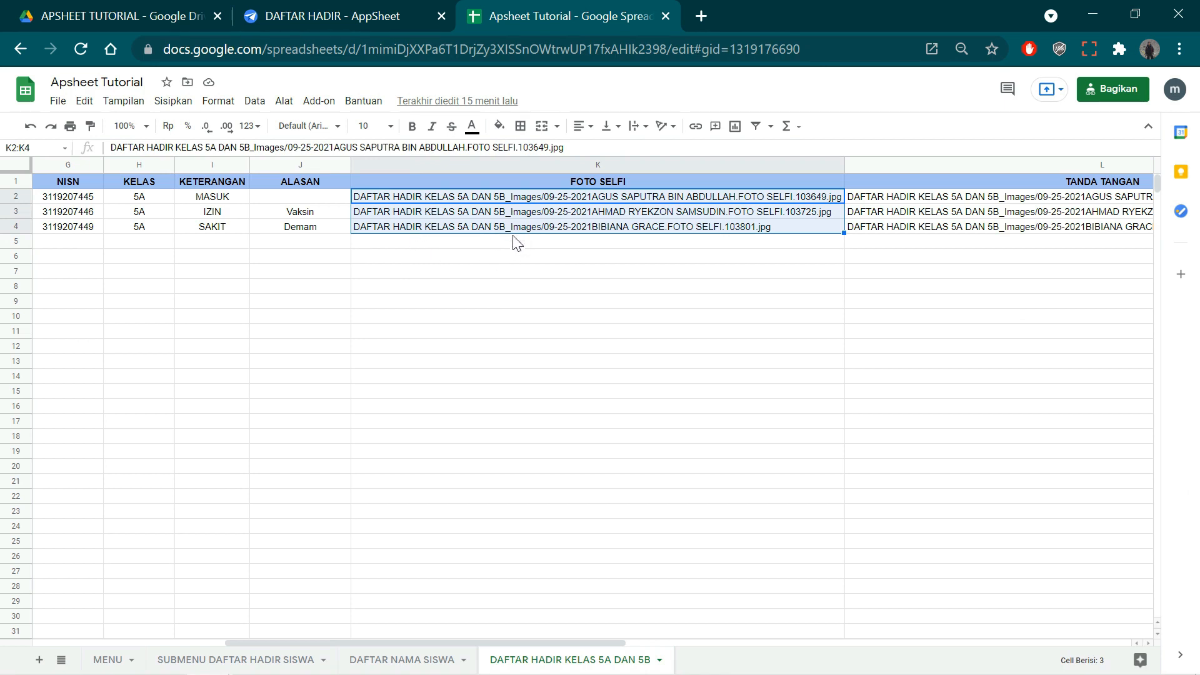
Switch to AppSheet, open DAFTAR HADIR KELAS 5A DAN 5B in the preview and examine its selfie and signature columns
{"action": "left_click", "coordinate": [371, 11]}
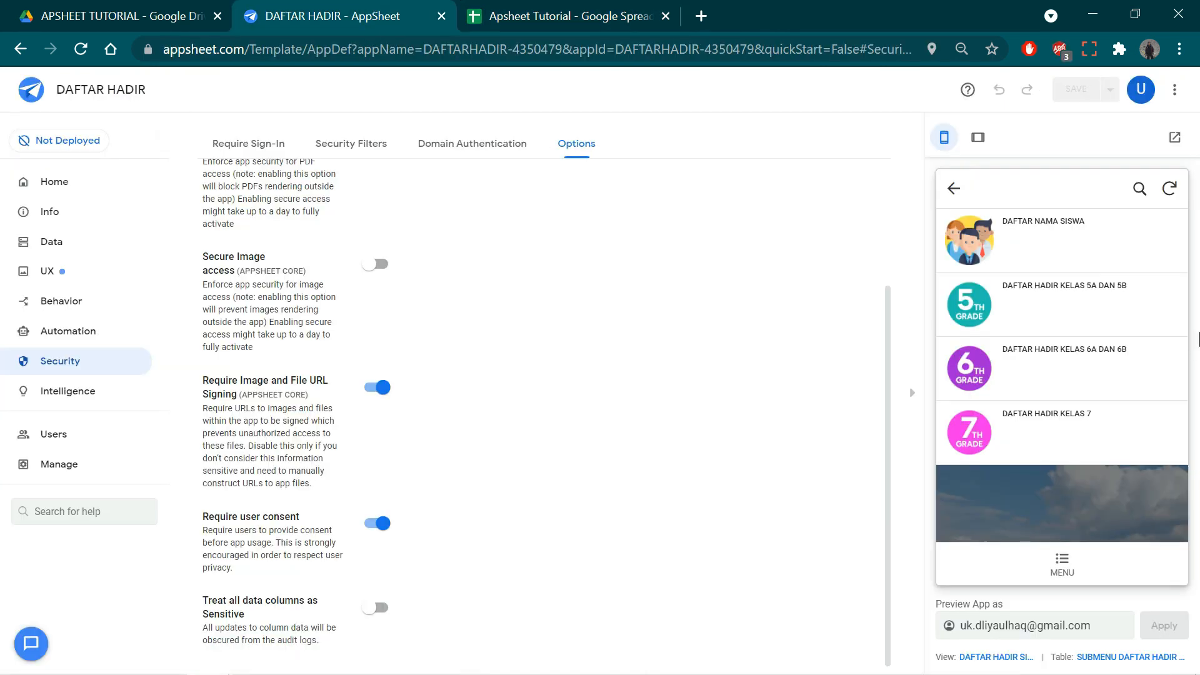
{"action": "left_click", "coordinate": [1041, 298]}
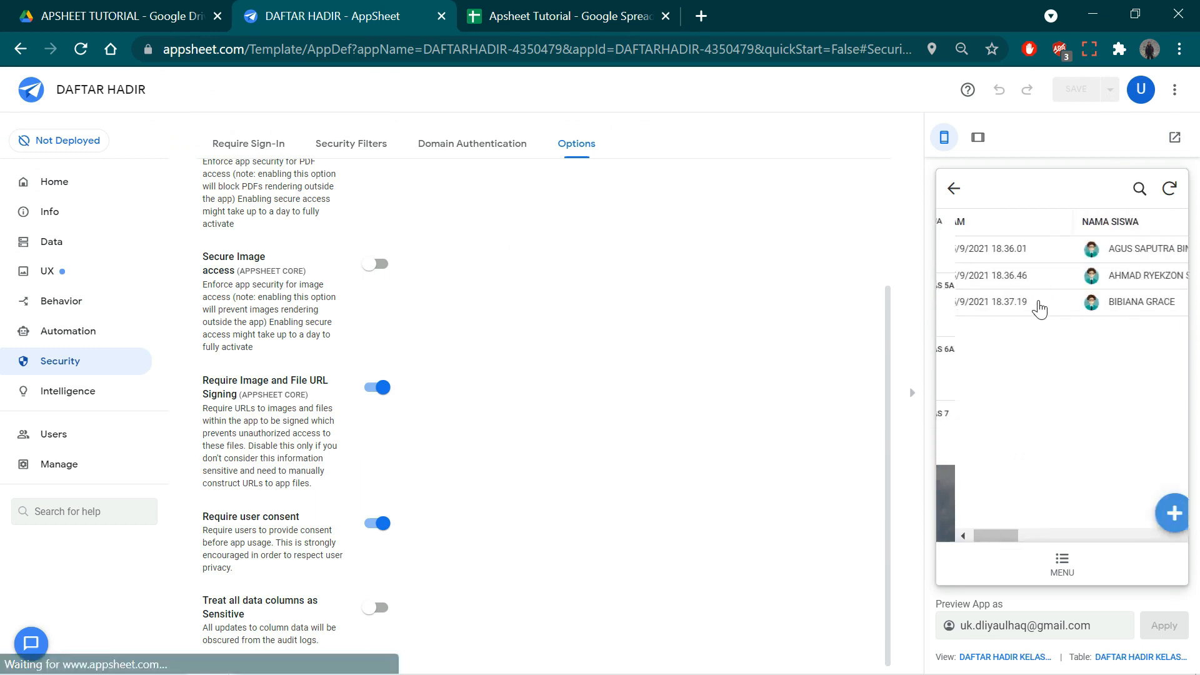
{"action": "left_click_drag", "start_coordinate": [992, 535], "coordinate": [1147, 534]}
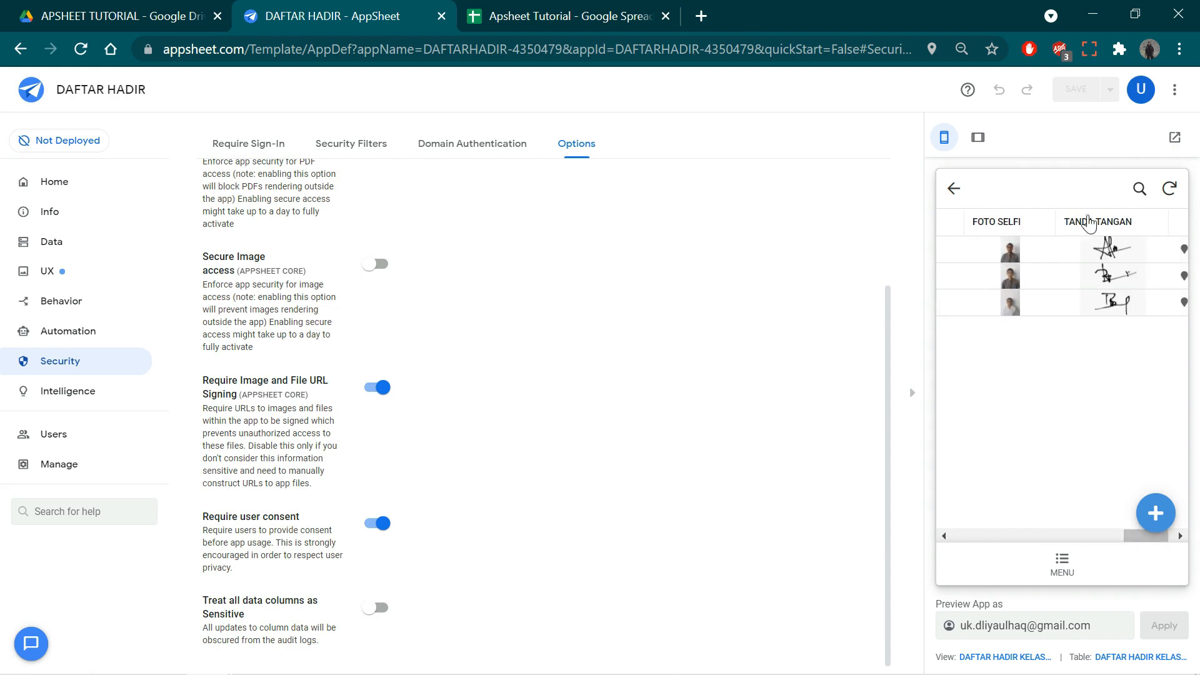
{"action": "left_click_drag", "start_coordinate": [1145, 534], "coordinate": [958, 532]}
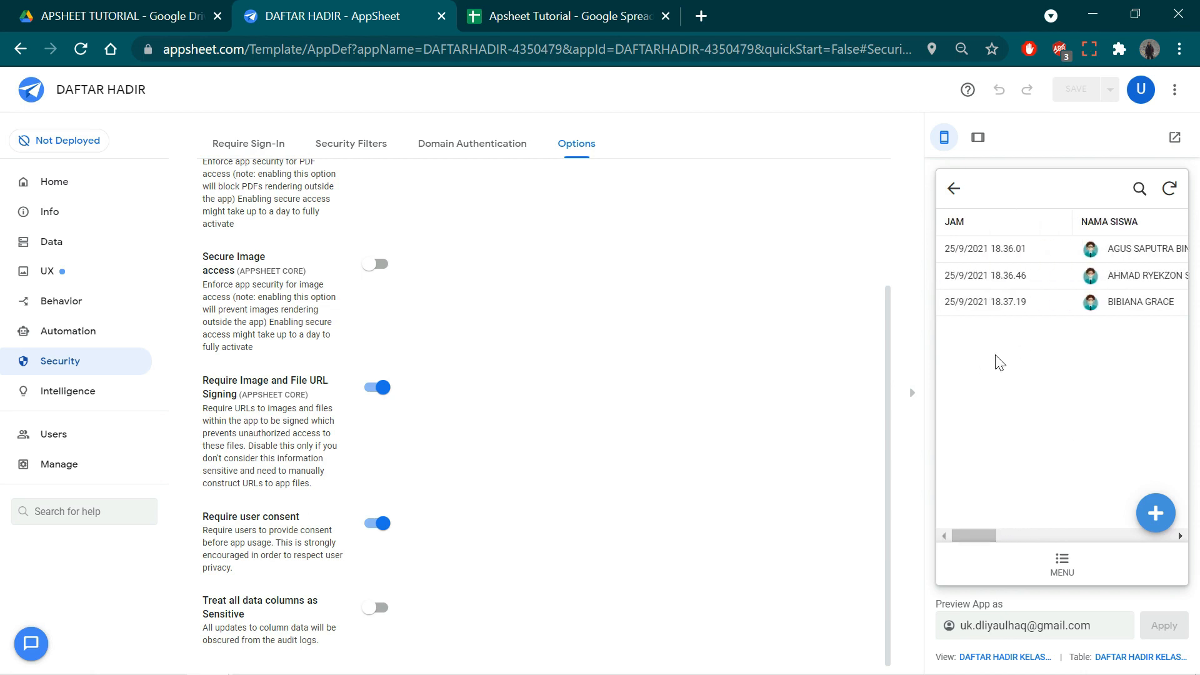
Switch to the Apsheet Tutorial Google Sheet and examine the FOTO SELFI and TANDA TANGAN columns in rows 1 to 4
{"action": "left_click", "coordinate": [563, 15]}
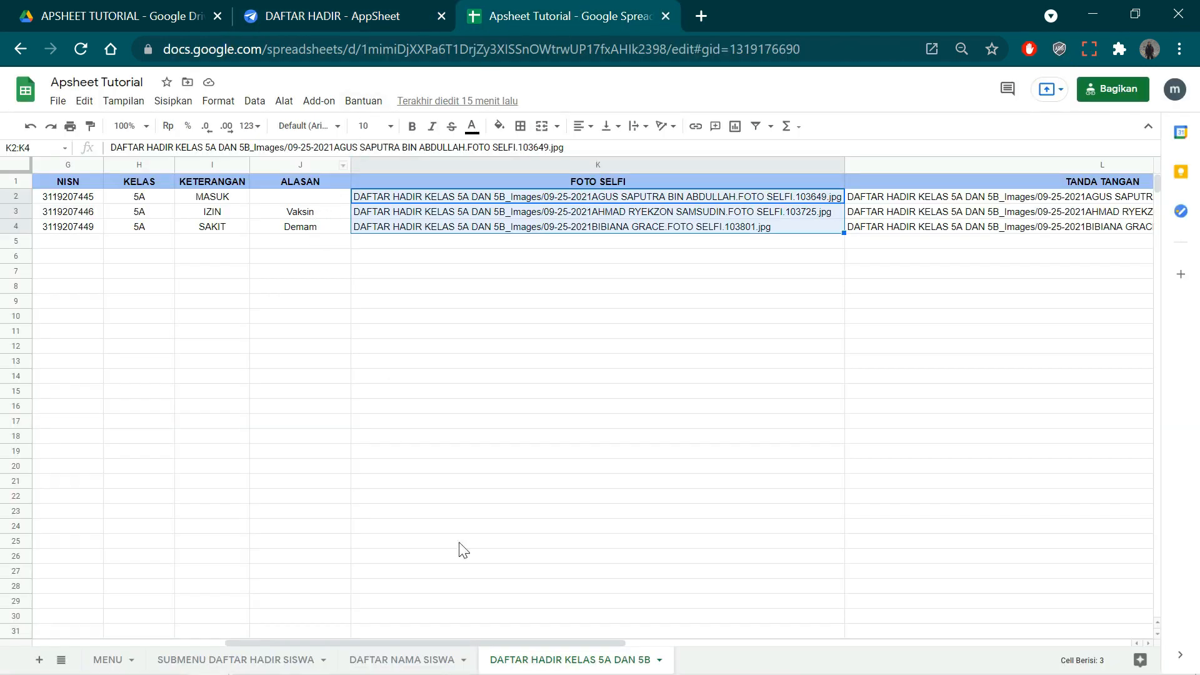
{"action": "left_click", "coordinate": [559, 573]}
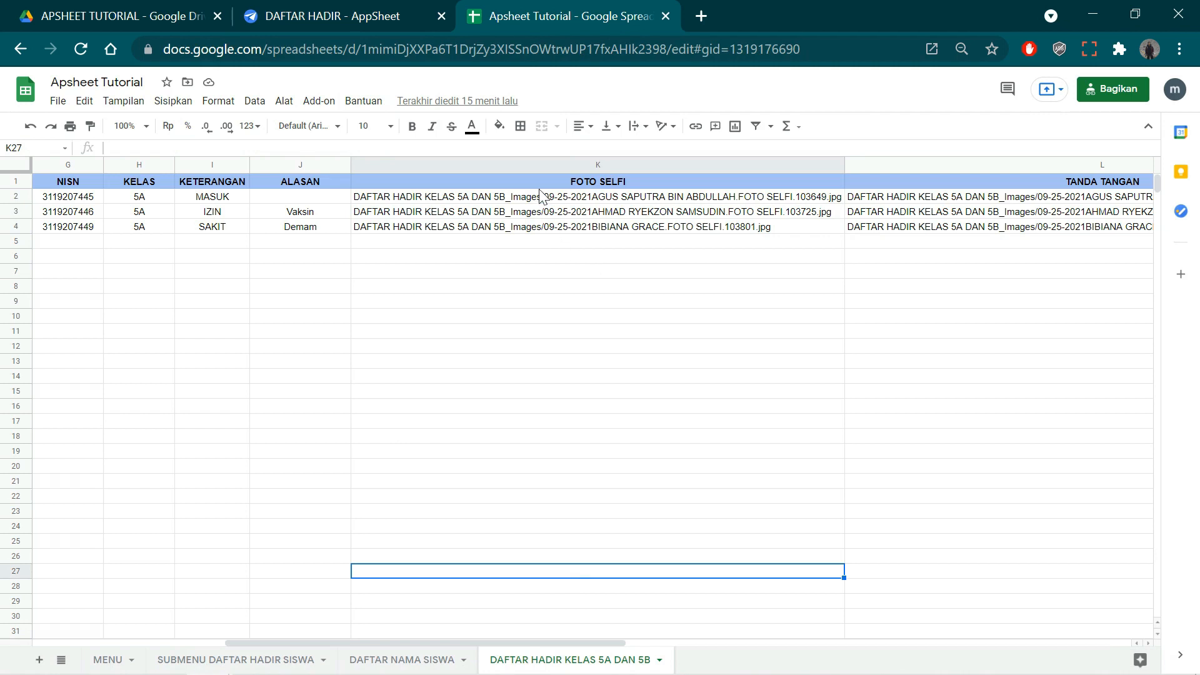
{"action": "left_click_drag", "start_coordinate": [540, 187], "coordinate": [562, 226]}
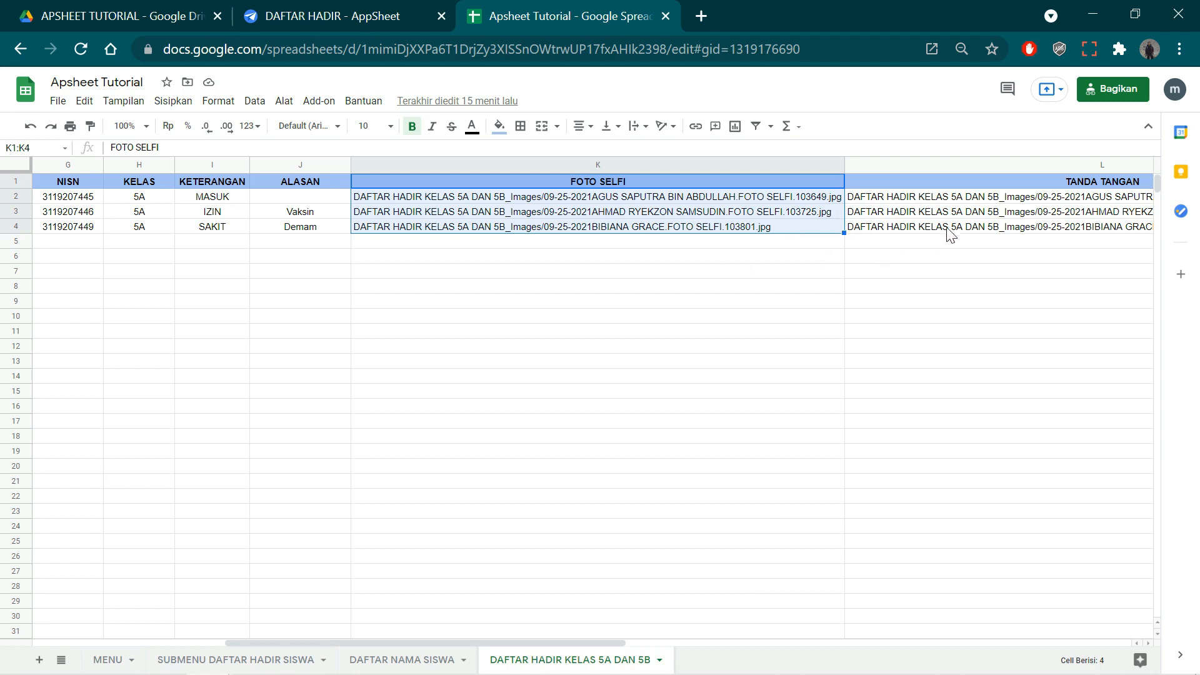
{"action": "left_click_drag", "start_coordinate": [983, 181], "coordinate": [1003, 236]}
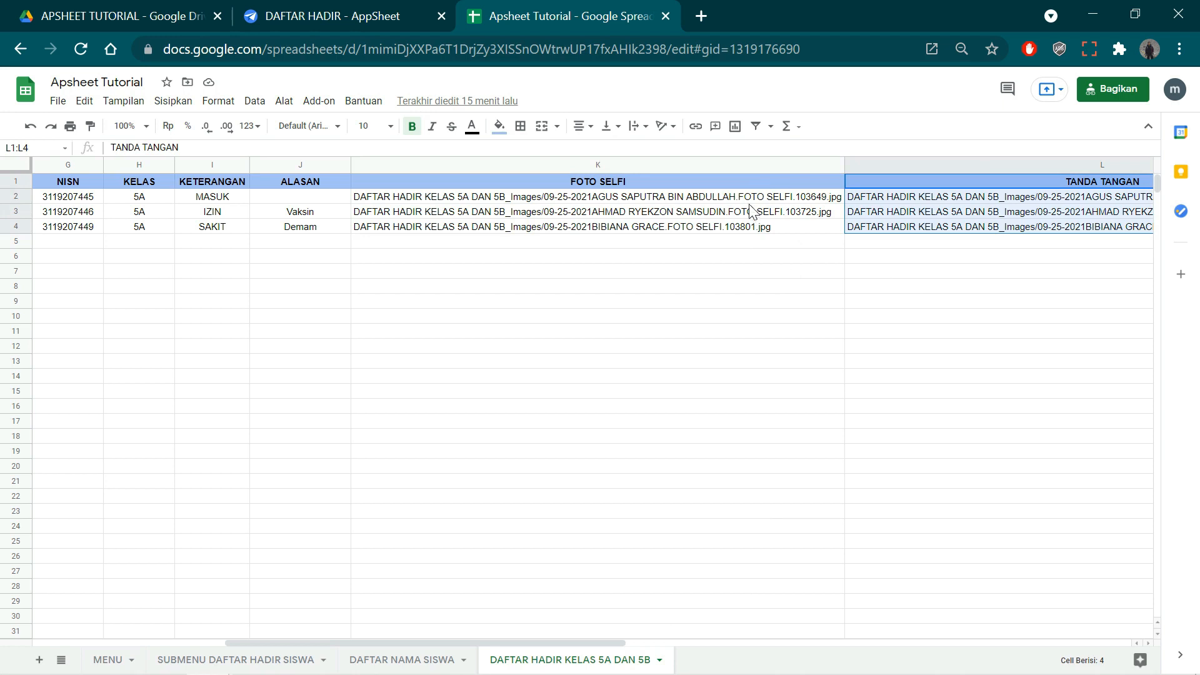
{"action": "left_click_drag", "start_coordinate": [745, 187], "coordinate": [765, 231]}
{"action": "left_click_drag", "start_coordinate": [979, 188], "coordinate": [981, 230]}
Switch to the BIMTEK GURU PAMONG 2021 attendance spreadsheet and examine the signature images in its TANDA TANGAN column
{"action": "mouse_move", "coordinate": [600, 674]}
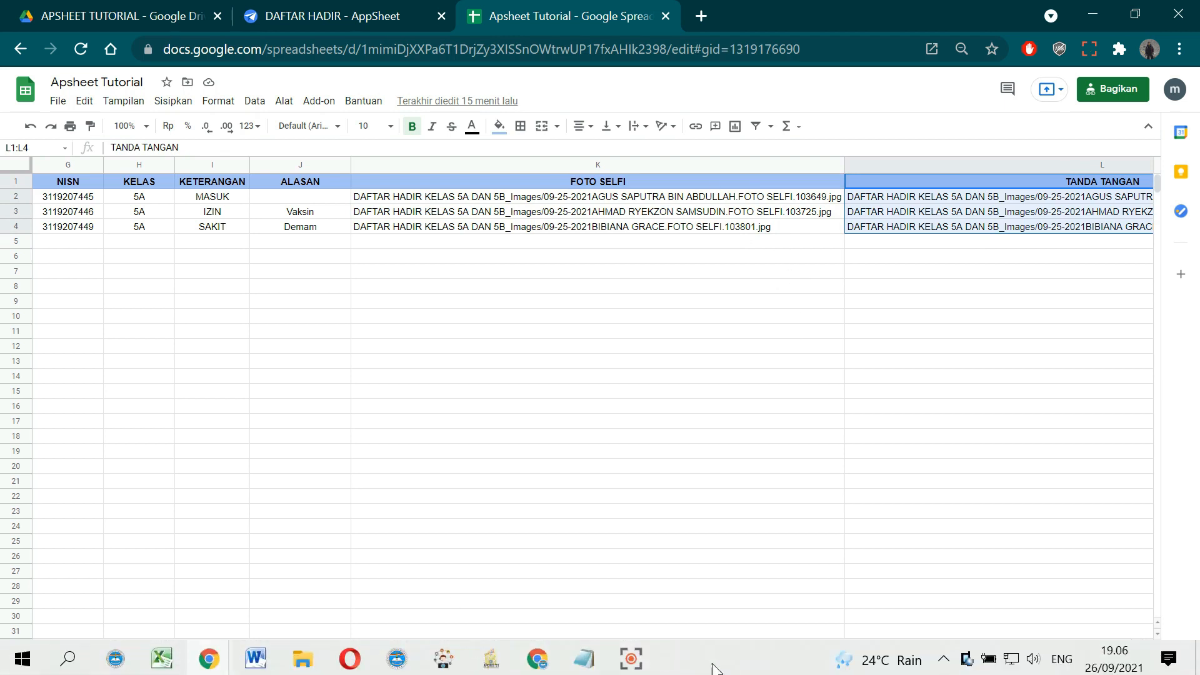
{"action": "left_click", "coordinate": [524, 664]}
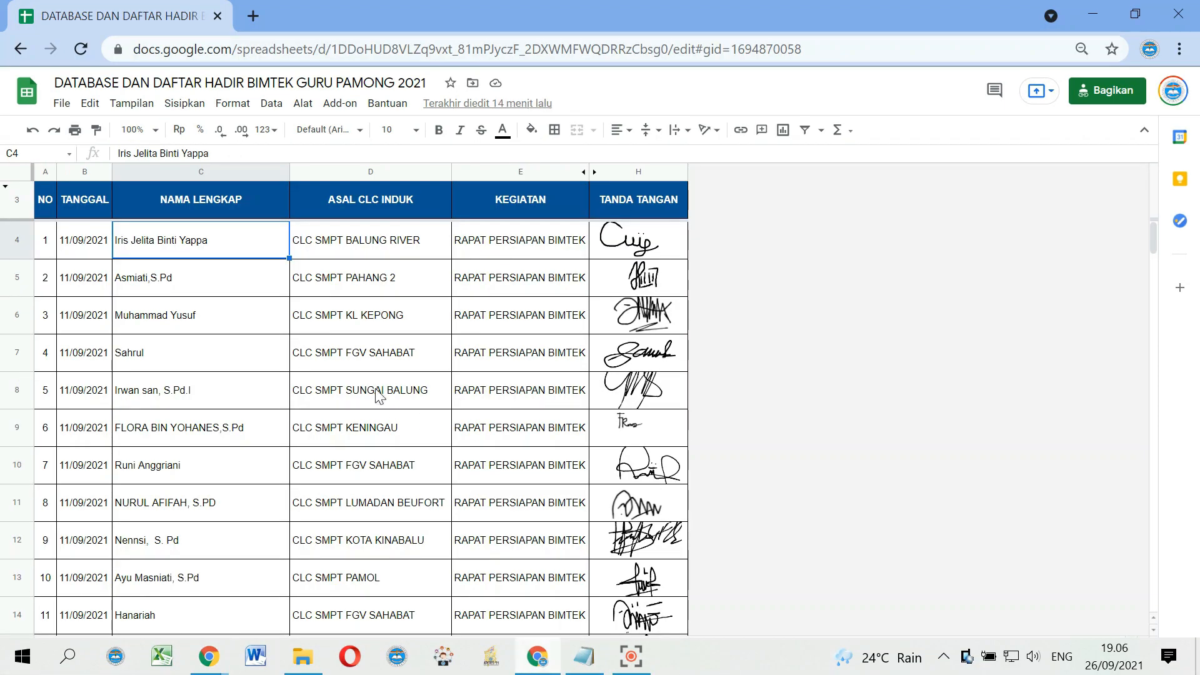
{"action": "scroll", "coordinate": [285, 397], "scroll_direction": "down", "scroll_amount": 5}
{"action": "scroll", "coordinate": [285, 397], "scroll_direction": "up", "scroll_amount": 5}
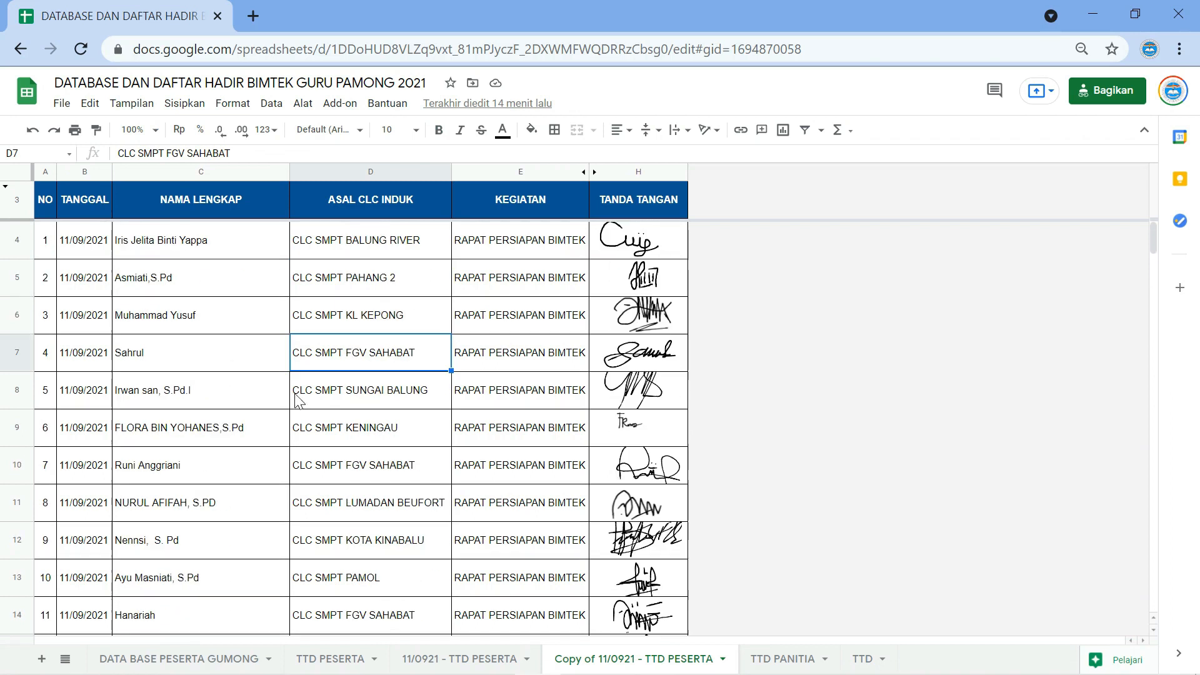
{"action": "left_click", "coordinate": [634, 247]}
{"action": "left_click", "coordinate": [636, 286]}
{"action": "left_click", "coordinate": [639, 360]}
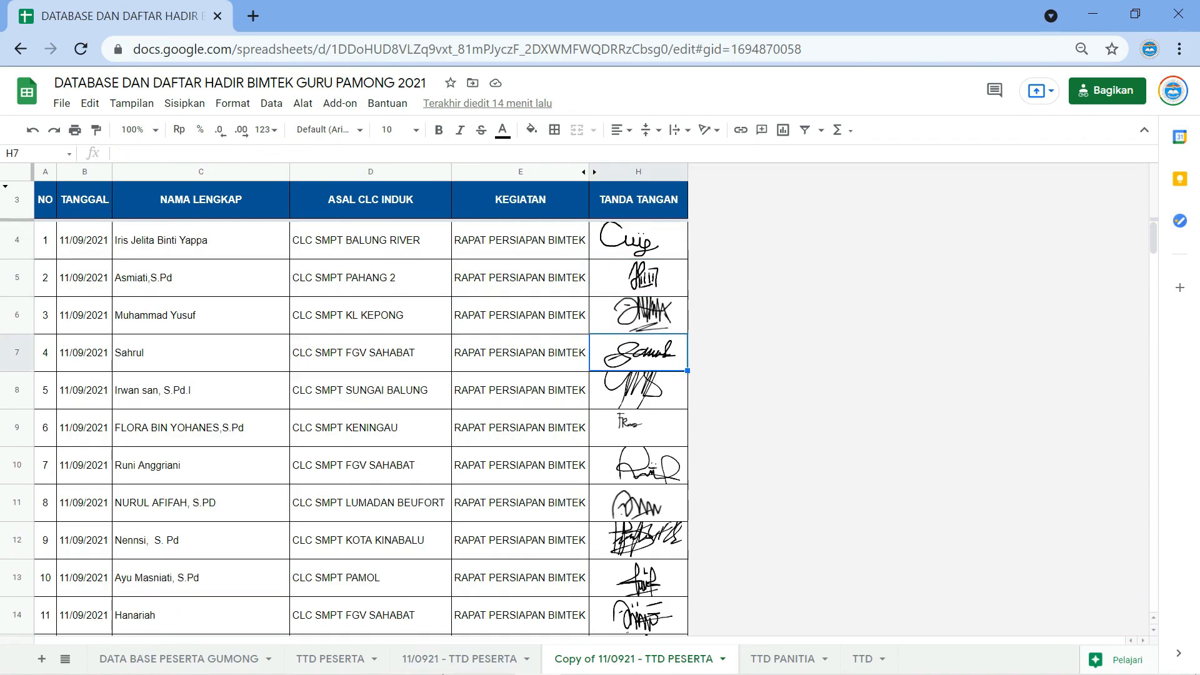
Switch back to the DAFTAR HADIR app in AppSheet and open a new attendance form for classes 5A and 5B
{"action": "mouse_move", "coordinate": [219, 635]}
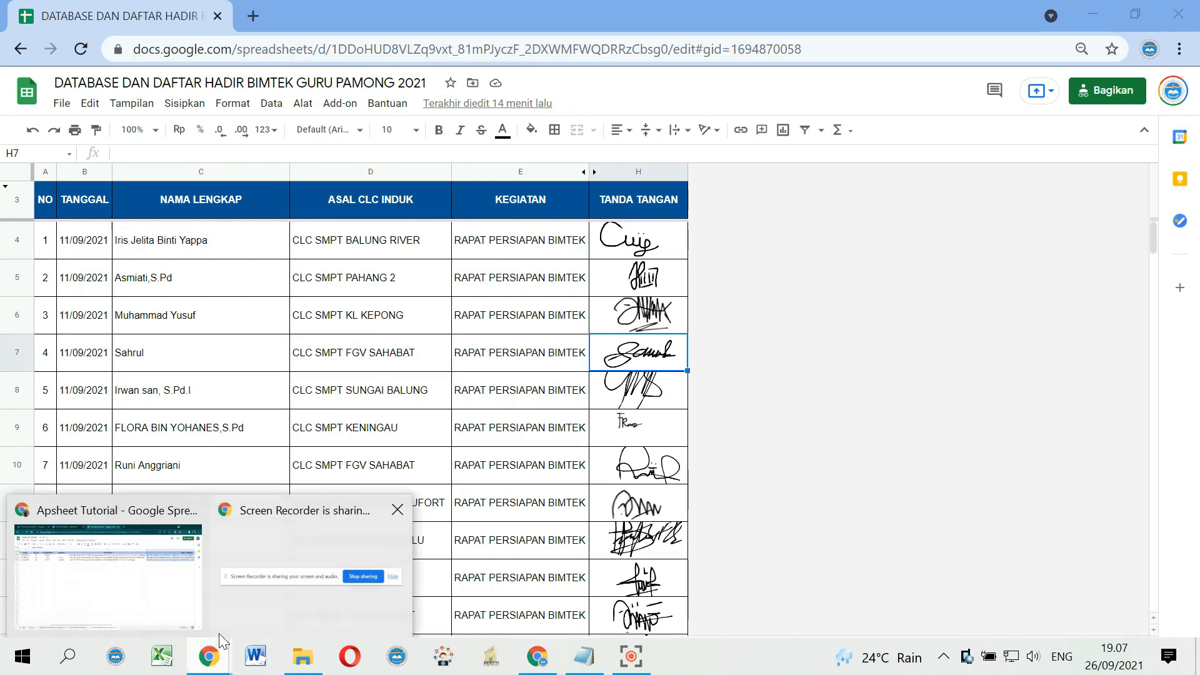
{"action": "left_click", "coordinate": [118, 562]}
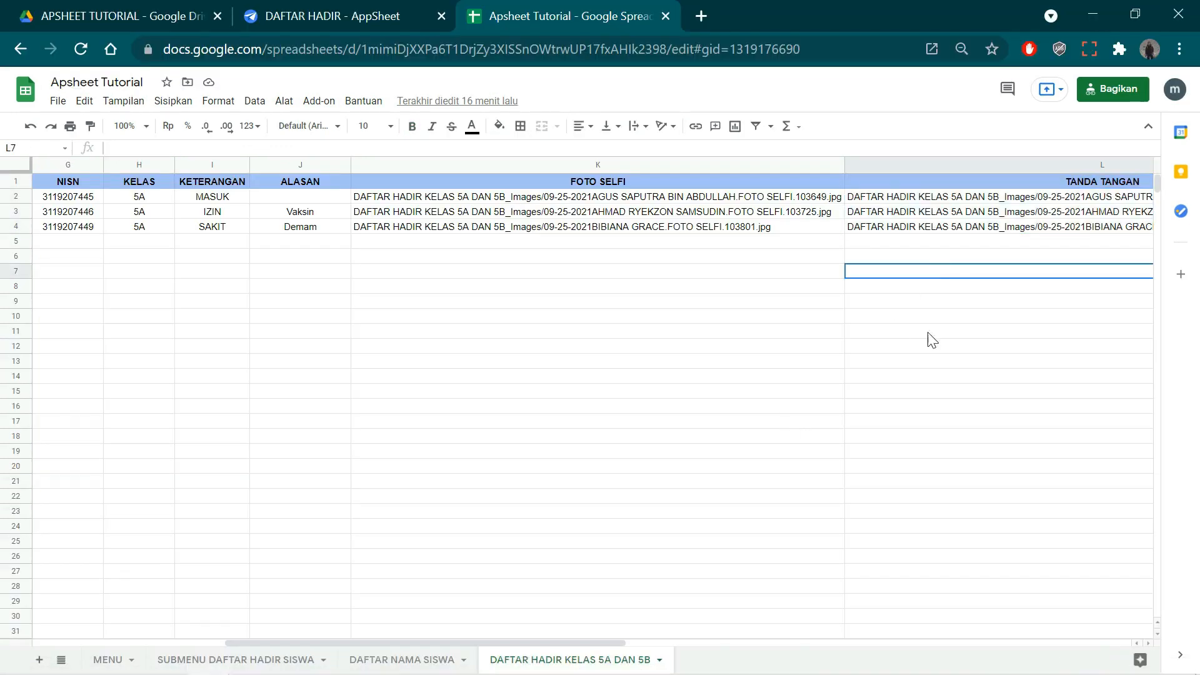
{"action": "left_click", "coordinate": [287, 9]}
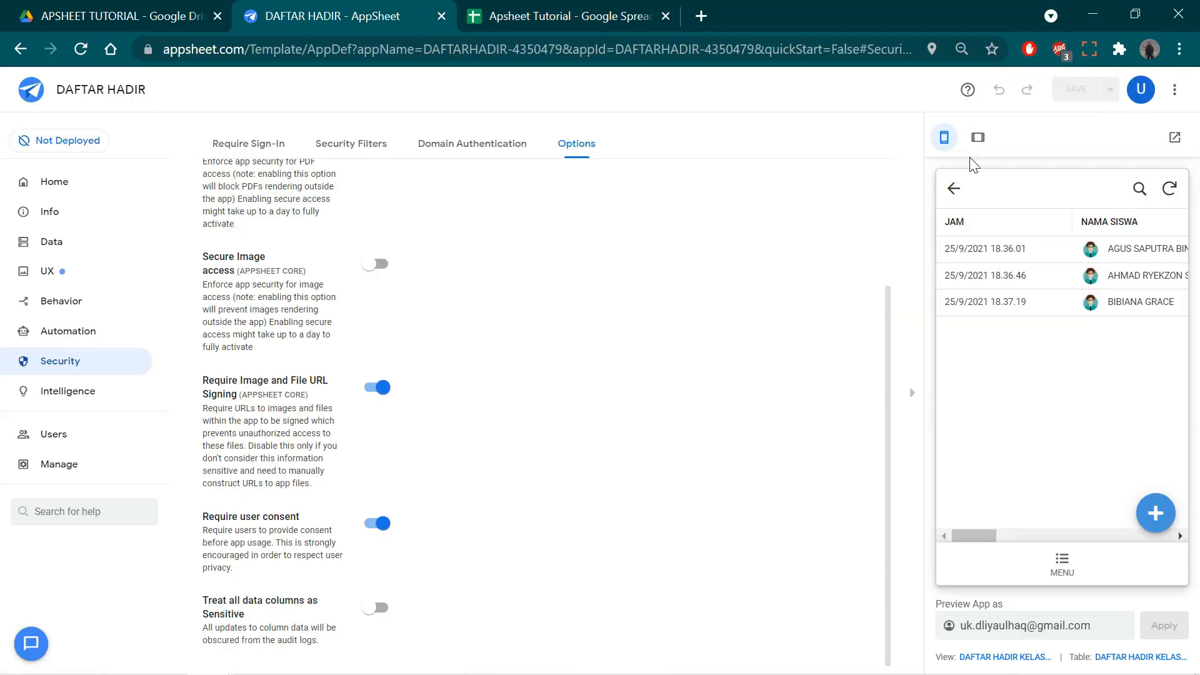
{"action": "left_click_drag", "start_coordinate": [997, 539], "coordinate": [960, 545]}
{"action": "left_click", "coordinate": [1167, 519]}
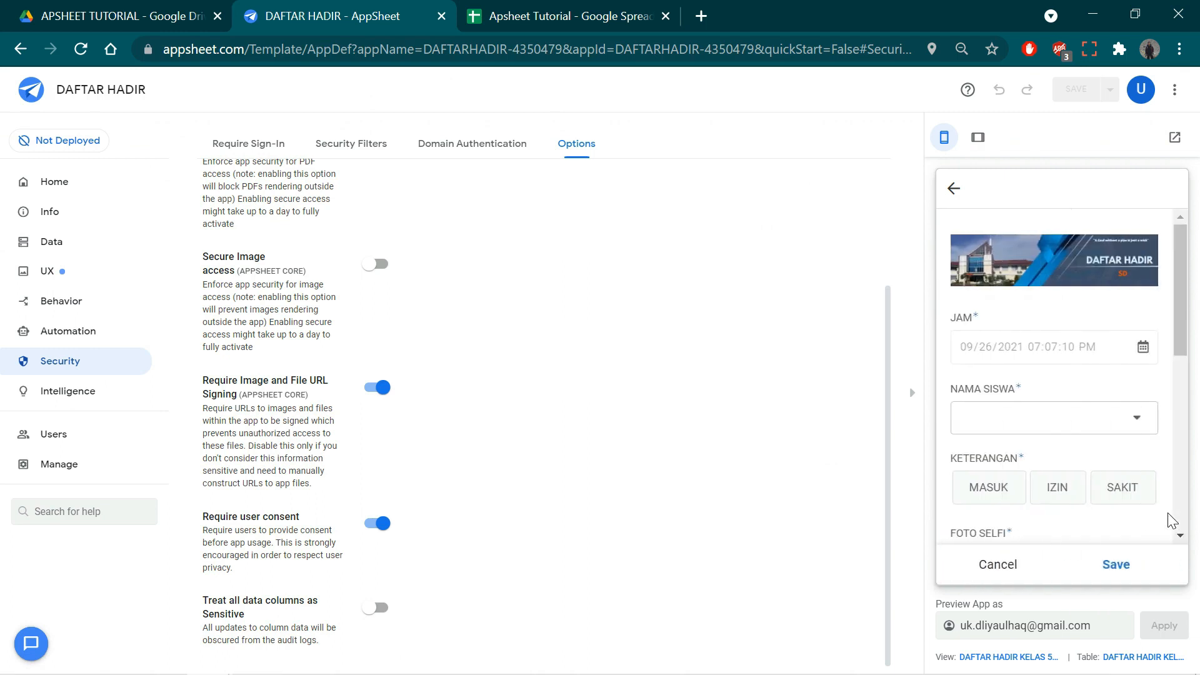
{"action": "scroll", "coordinate": [1071, 381], "scroll_direction": "down", "scroll_amount": 3}
{"action": "scroll", "coordinate": [1038, 350], "scroll_direction": "up", "scroll_amount": 3}
Select the fourth student in the NAMA SISWA list and review the JENIS KELAMIN, NISN and KELAS fields
{"action": "left_click", "coordinate": [1025, 325]}
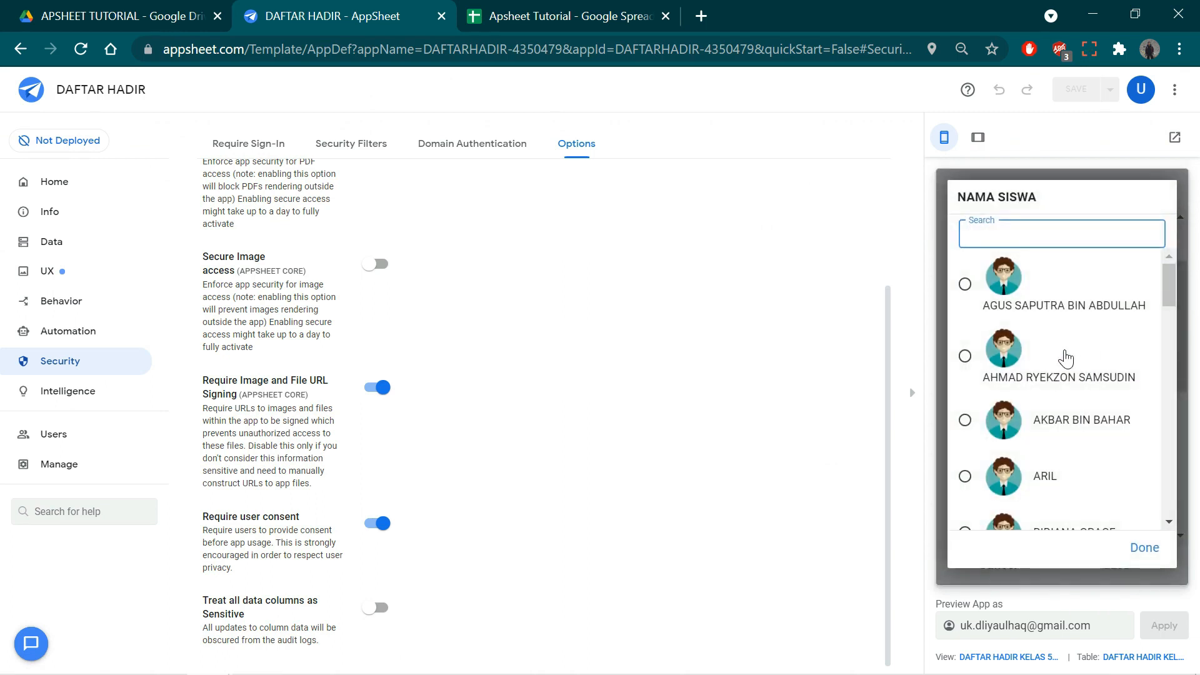
{"action": "left_click", "coordinate": [1033, 493]}
{"action": "scroll", "coordinate": [1056, 486], "scroll_direction": "down", "scroll_amount": 1}
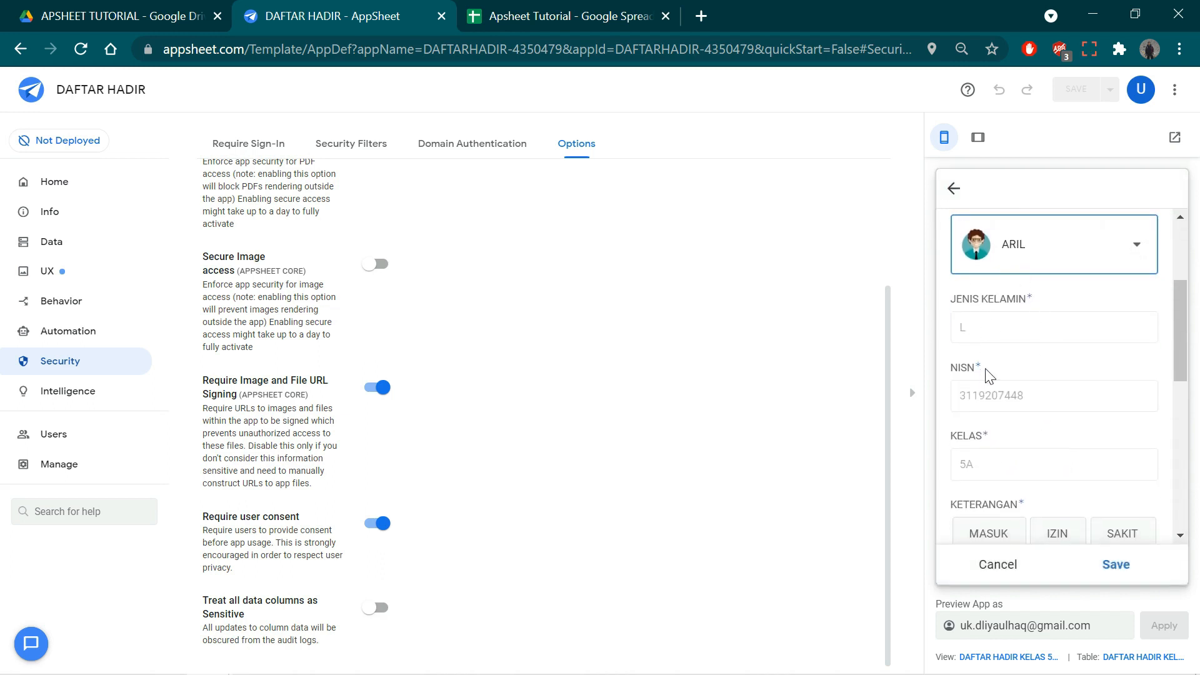
{"action": "scroll", "coordinate": [1032, 431], "scroll_direction": "down", "scroll_amount": 1}
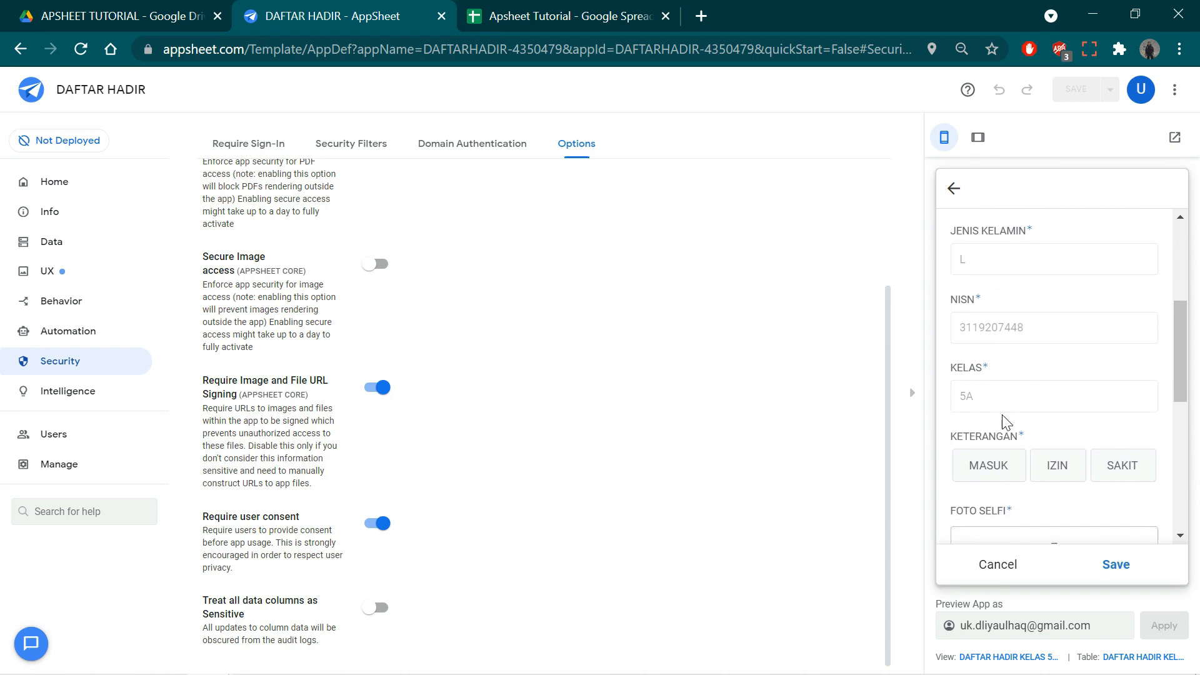
{"action": "scroll", "coordinate": [1013, 360], "scroll_direction": "up", "scroll_amount": 1}
{"action": "scroll", "coordinate": [1015, 365], "scroll_direction": "up", "scroll_amount": 2}
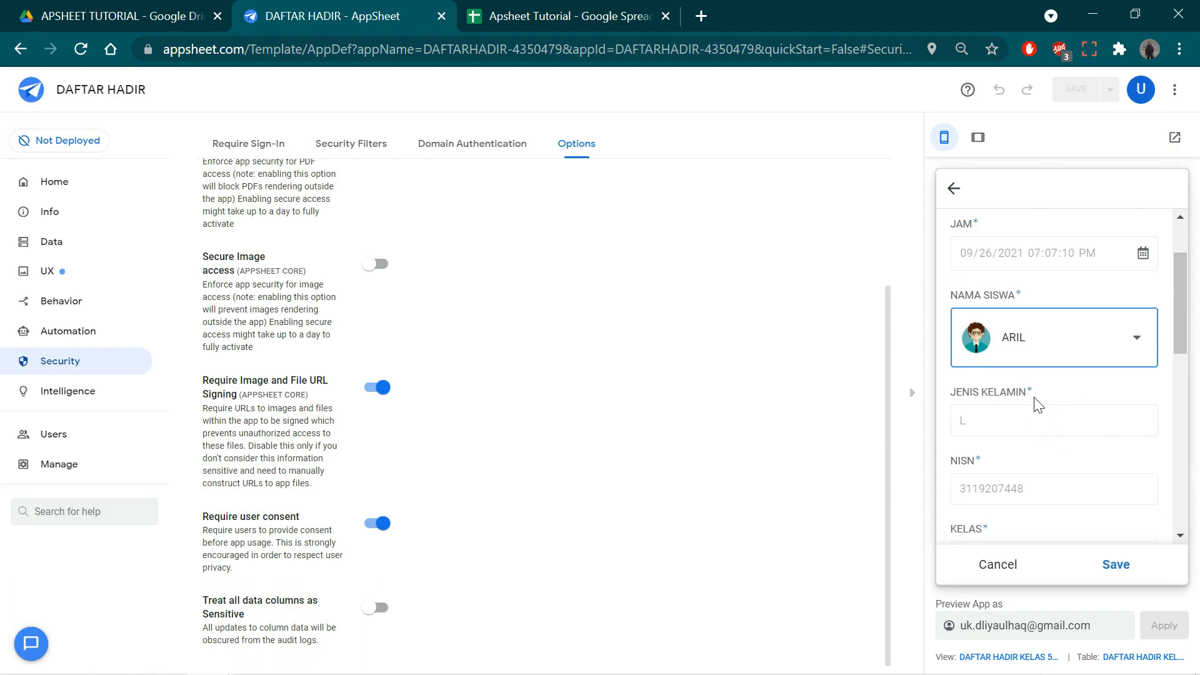
{"action": "scroll", "coordinate": [1058, 418], "scroll_direction": "down", "scroll_amount": 2}
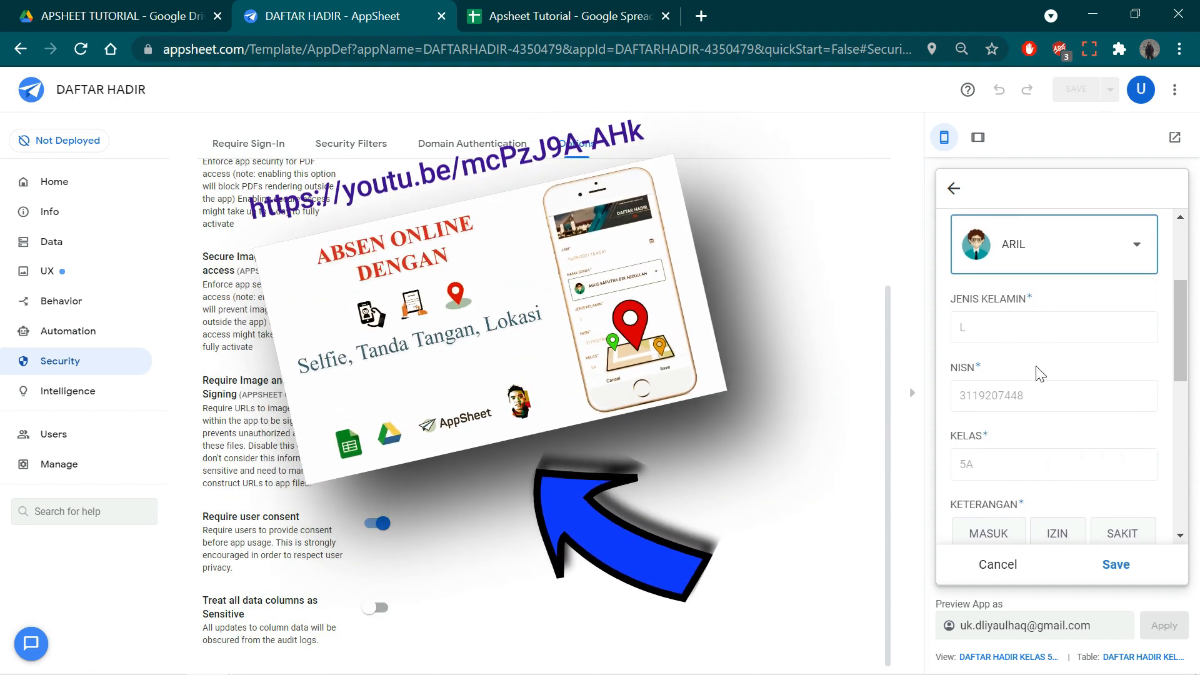
Set KETERANGAN to MASUK and start adding a photo in the FOTO SELFI field
{"action": "scroll", "coordinate": [1040, 374], "scroll_direction": "down", "scroll_amount": 2}
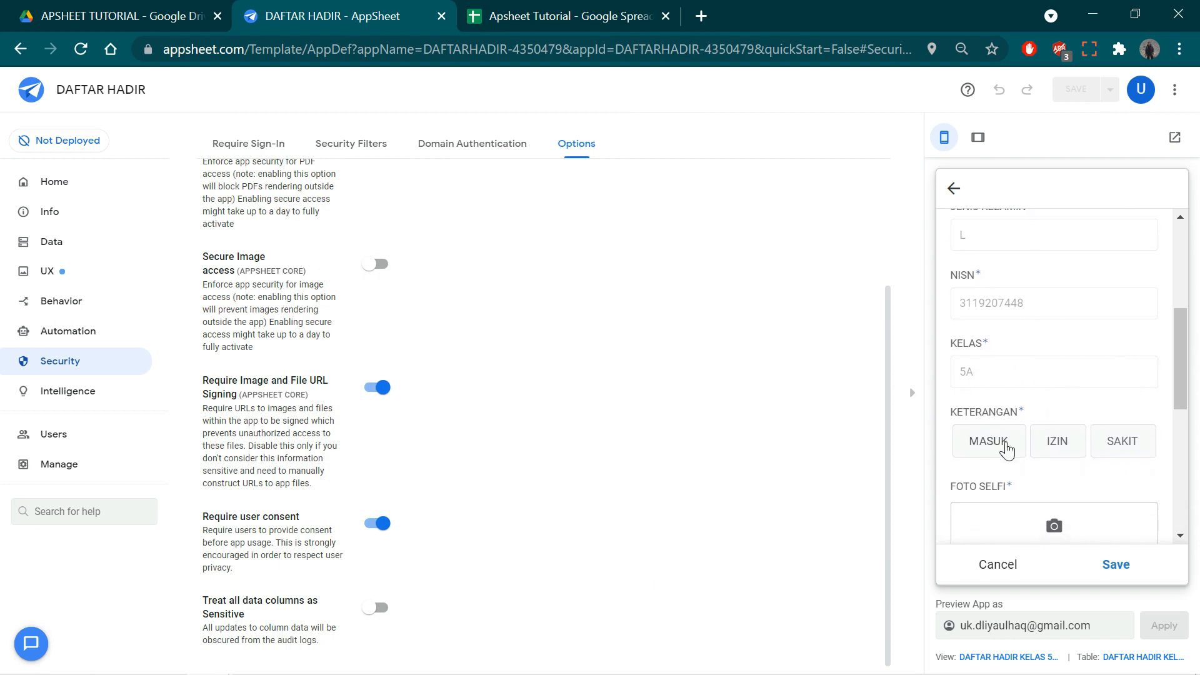
{"action": "left_click", "coordinate": [995, 450]}
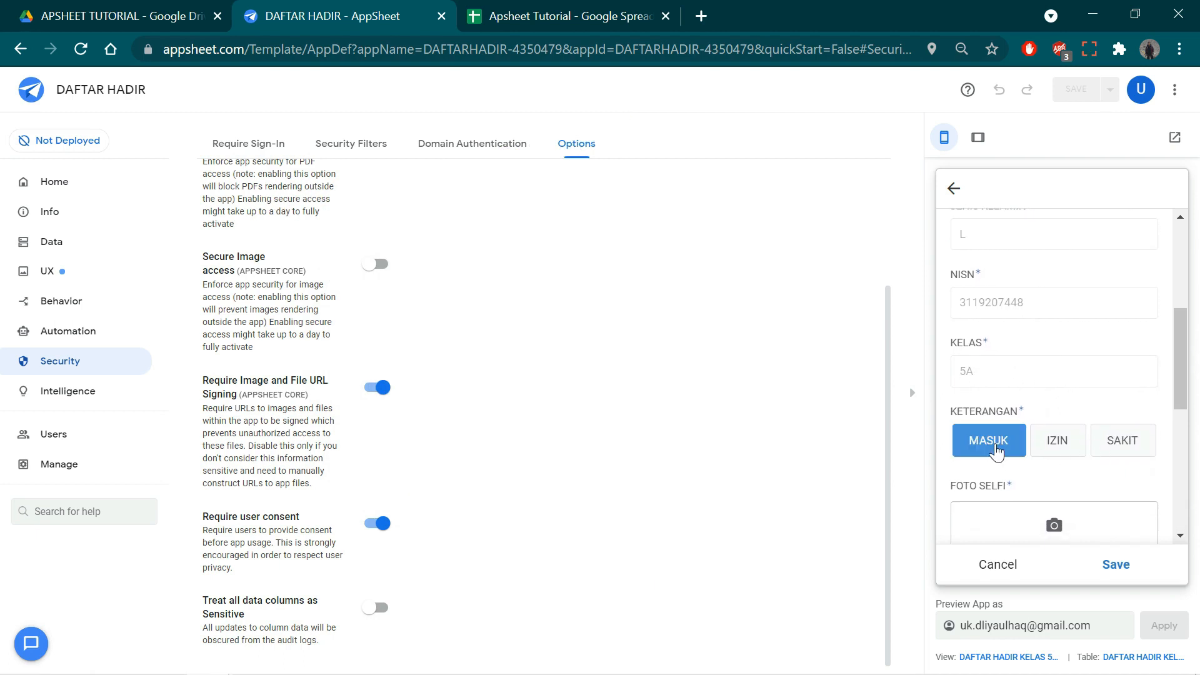
{"action": "scroll", "coordinate": [1082, 459], "scroll_direction": "down", "scroll_amount": 3}
{"action": "scroll", "coordinate": [1050, 412], "scroll_direction": "down", "scroll_amount": 1}
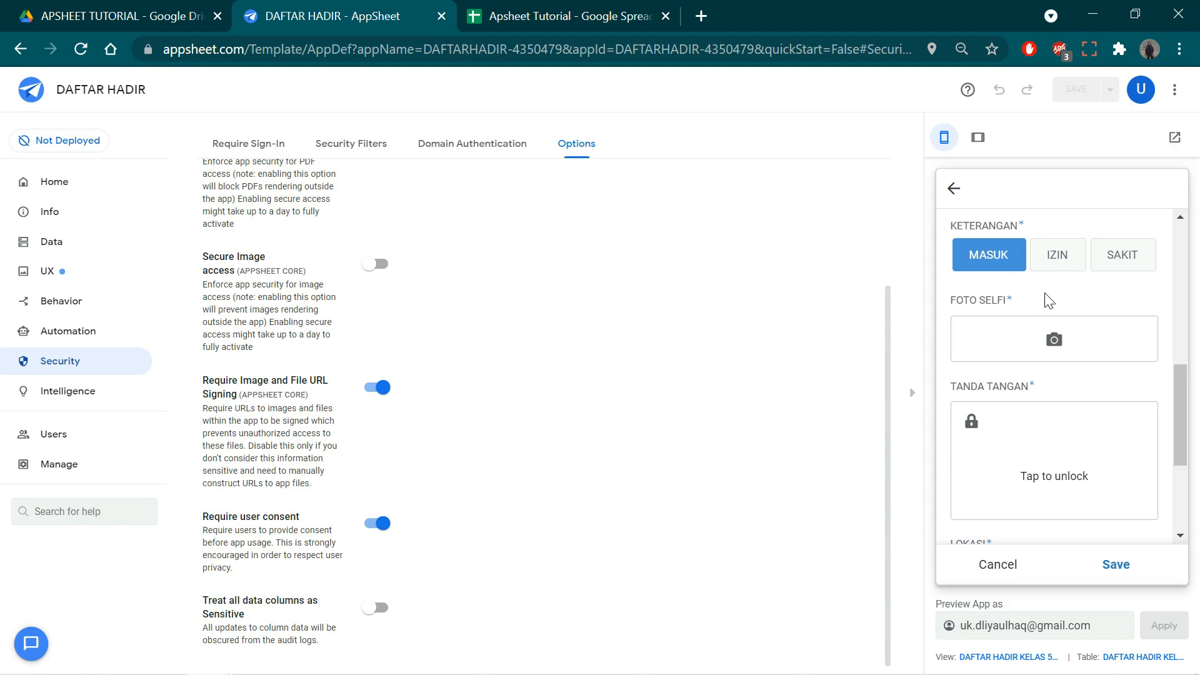
{"action": "left_click", "coordinate": [1068, 346]}
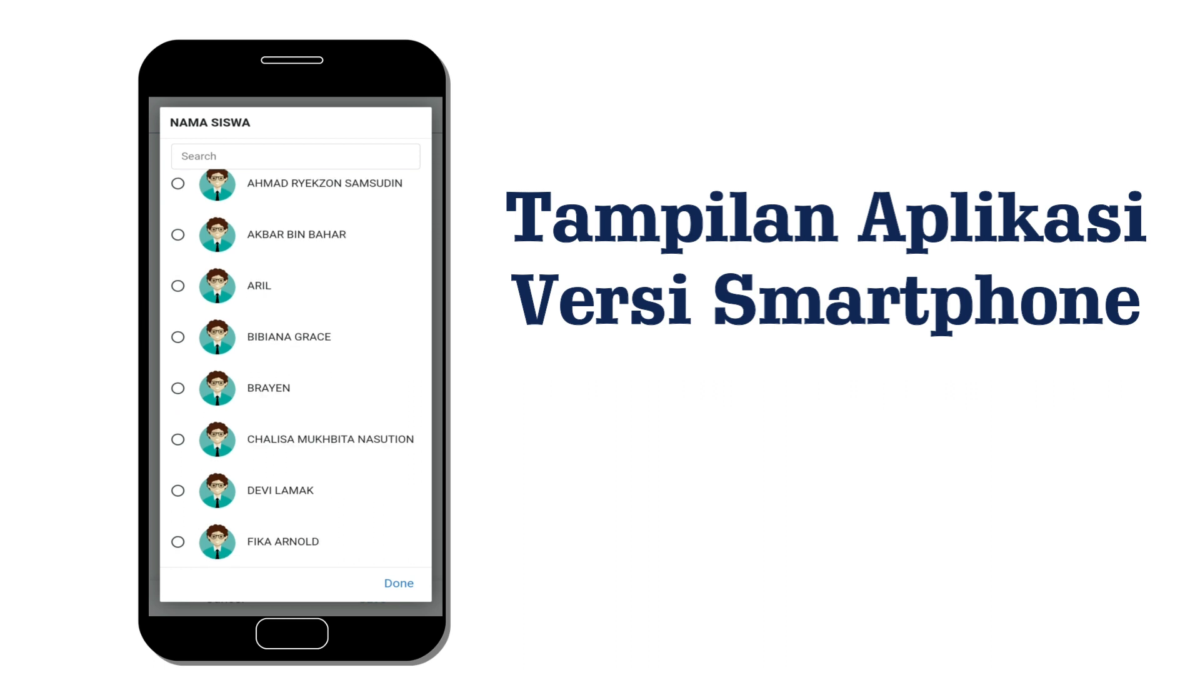
In the smartphone version of the form, select a student under NAMA SISWA and set KETERANGAN to MASUK
{"action": "left_click", "coordinate": [268, 388]}
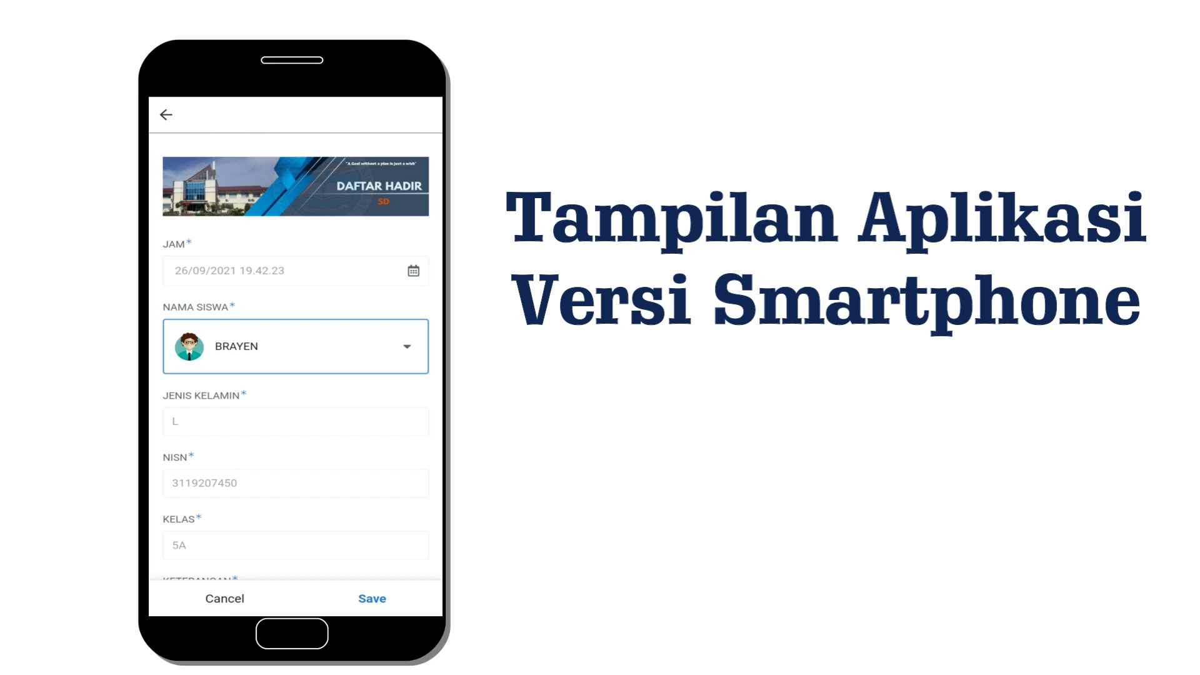
{"action": "scroll", "coordinate": [296, 356], "scroll_direction": "down", "scroll_amount": 3}
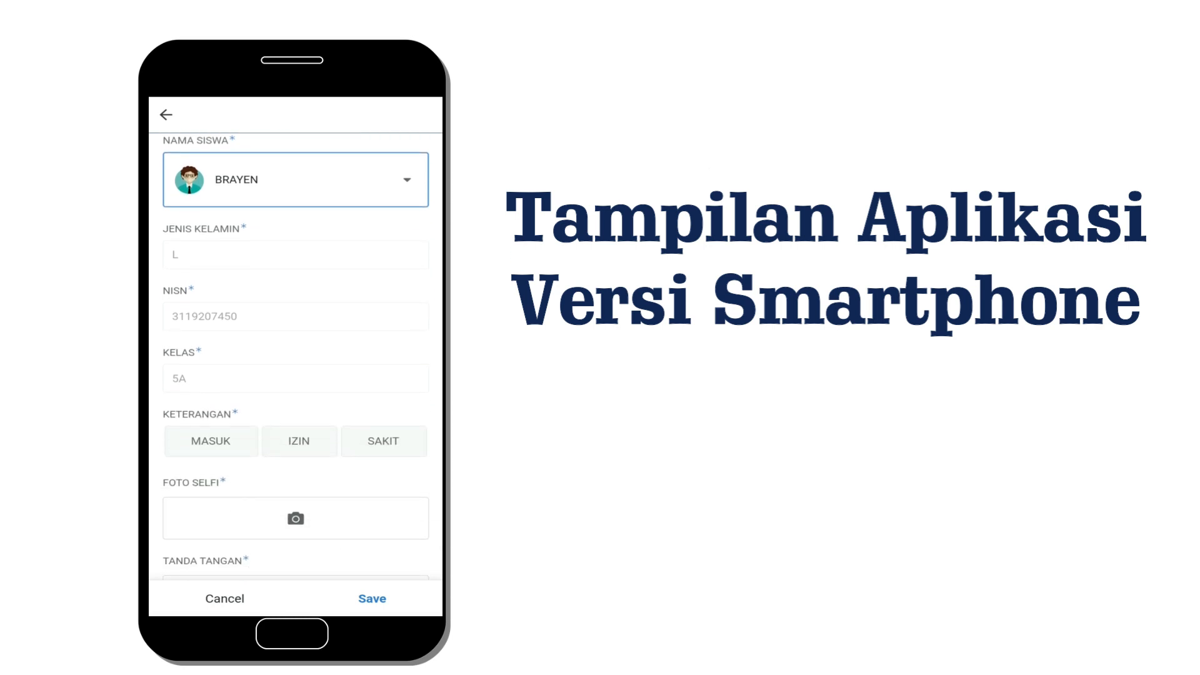
{"action": "left_click", "coordinate": [210, 441]}
{"action": "scroll", "coordinate": [296, 356], "scroll_direction": "down", "scroll_amount": 2}
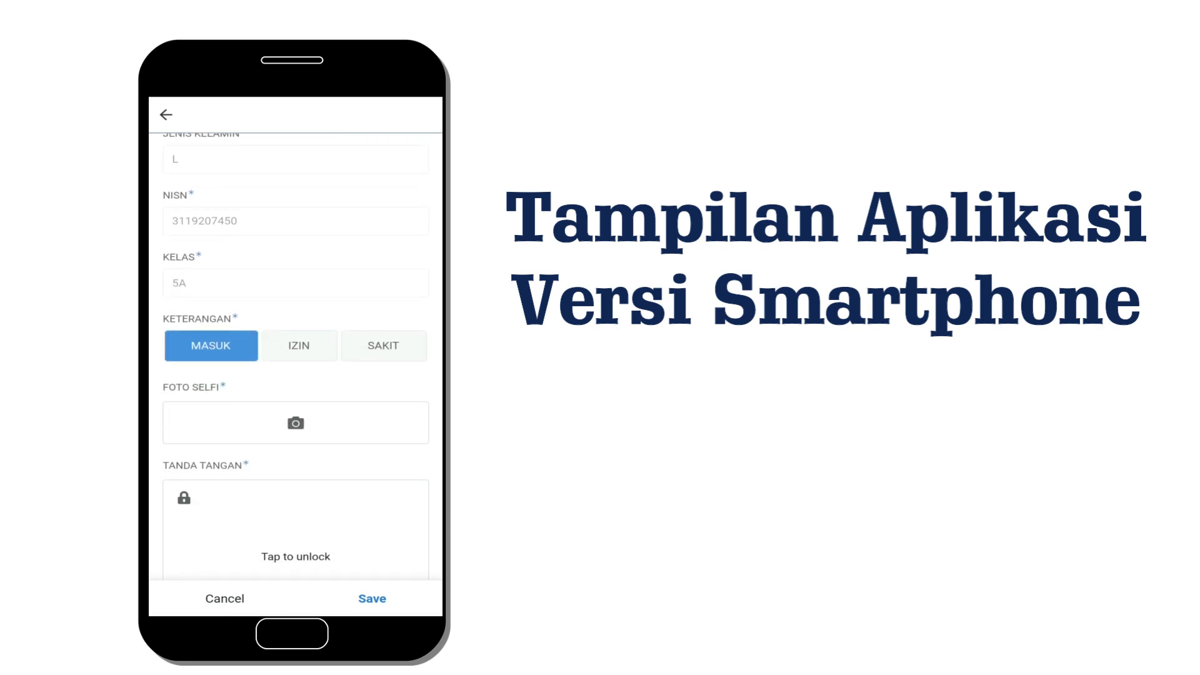
Take a photo with the front camera and attach it to the FOTO SELFI field
{"action": "left_click", "coordinate": [296, 423]}
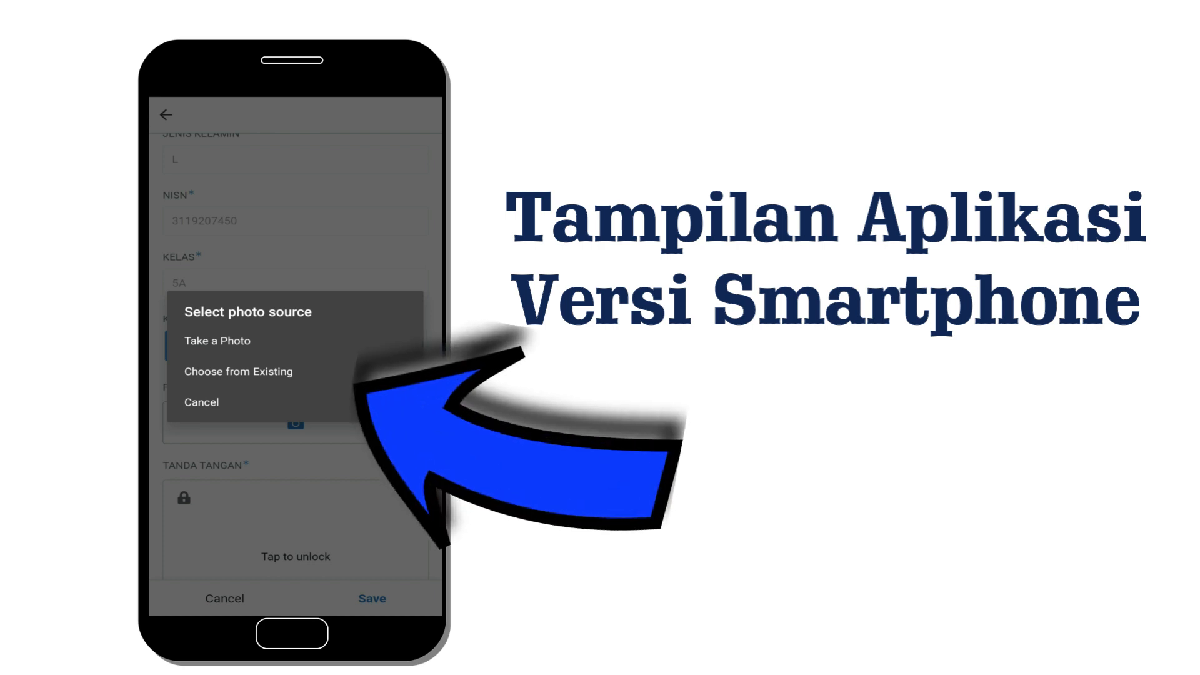
{"action": "left_click", "coordinate": [218, 341]}
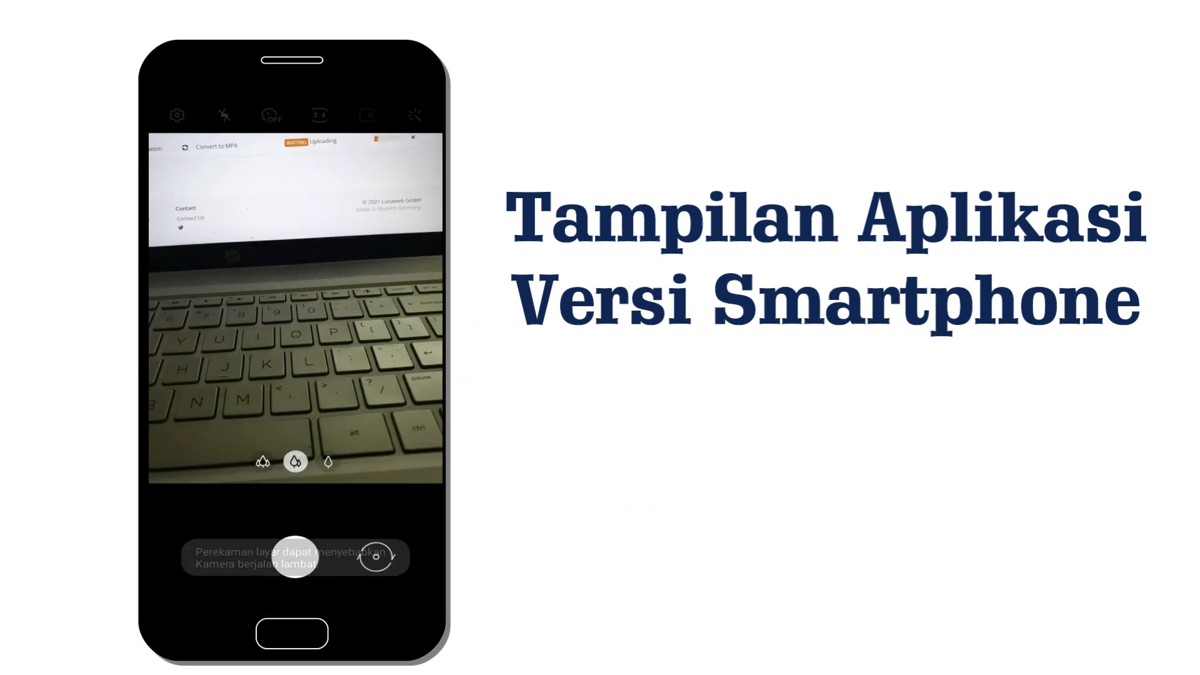
{"action": "left_click", "coordinate": [375, 557]}
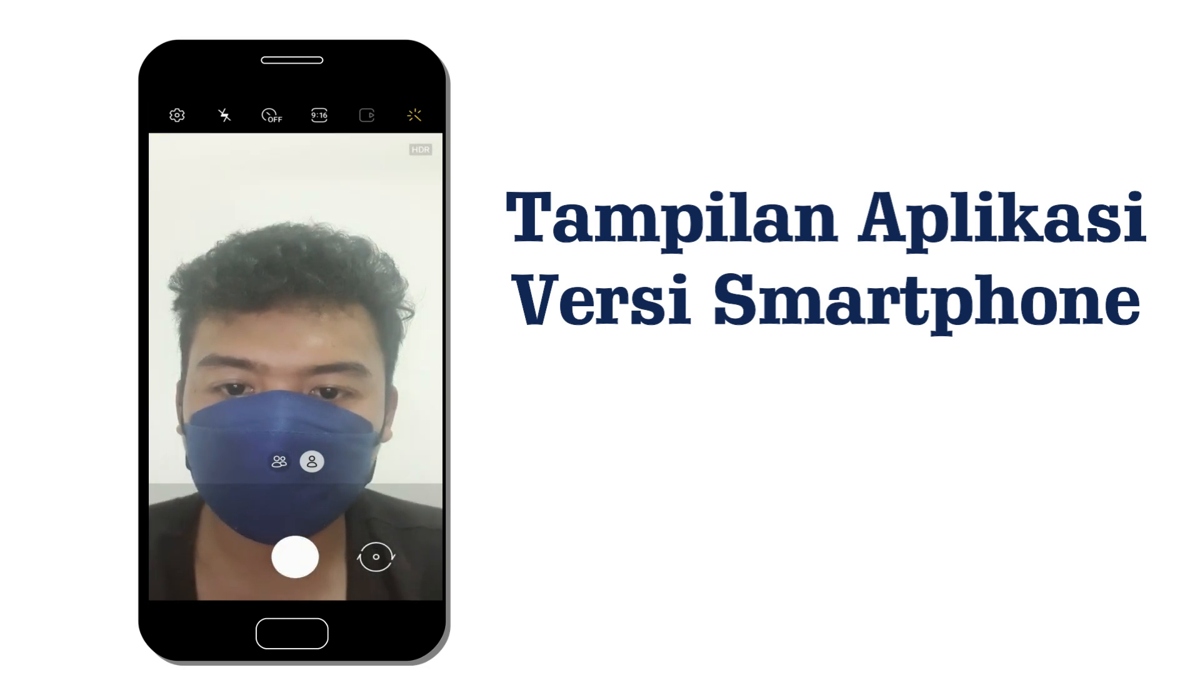
{"action": "left_click", "coordinate": [295, 557]}
{"action": "left_click", "coordinate": [370, 577]}
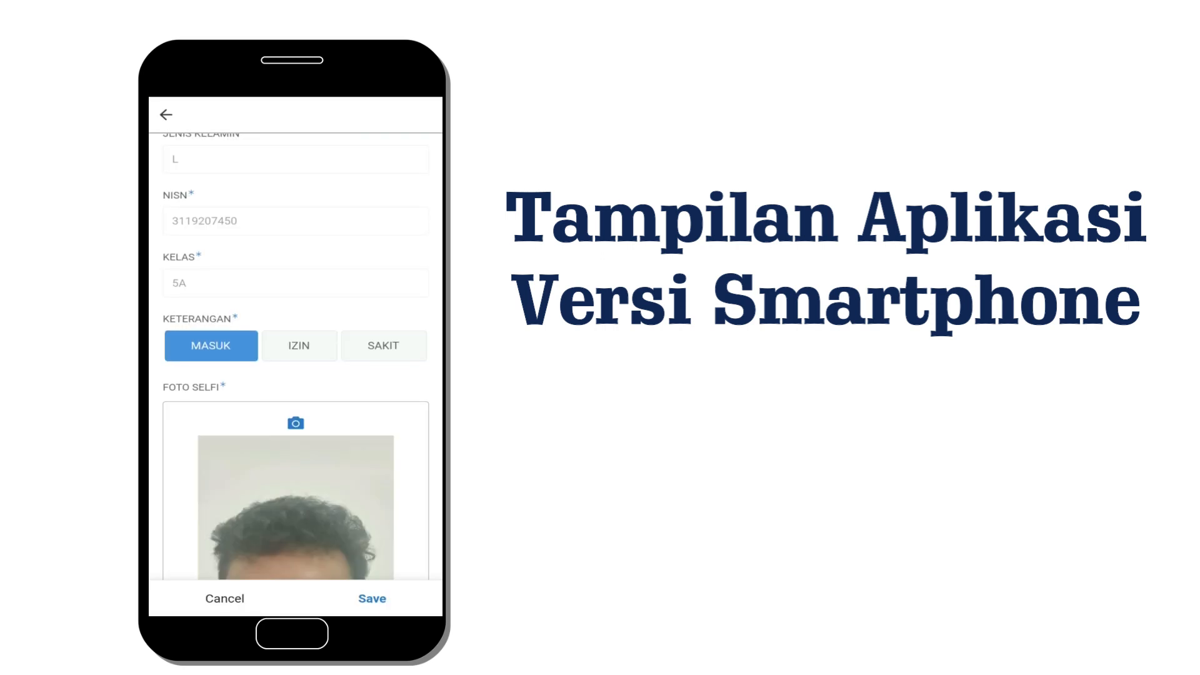
Sign the TANDA TANGAN field and save the smartphone attendance entry, reviewing the saved record's detail page
{"action": "scroll", "coordinate": [295, 357], "scroll_direction": "down", "scroll_amount": 5}
{"action": "left_click", "coordinate": [295, 440]}
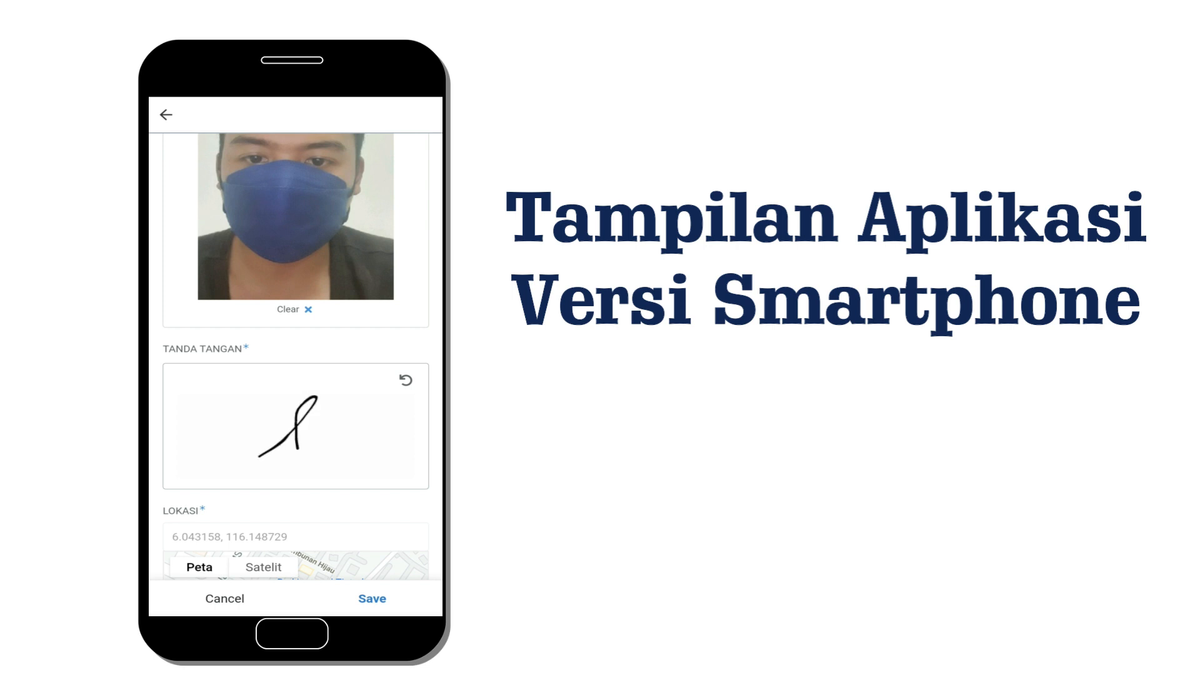
{"action": "scroll", "coordinate": [295, 356], "scroll_direction": "down", "scroll_amount": 2}
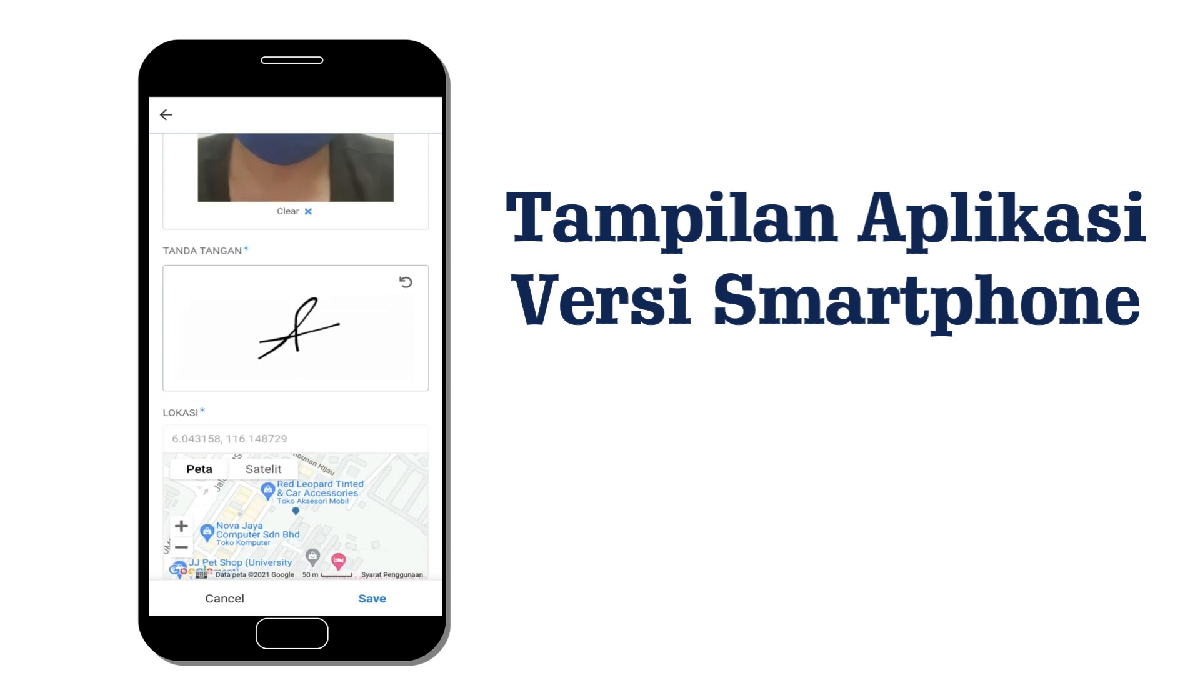
{"action": "left_click", "coordinate": [372, 599]}
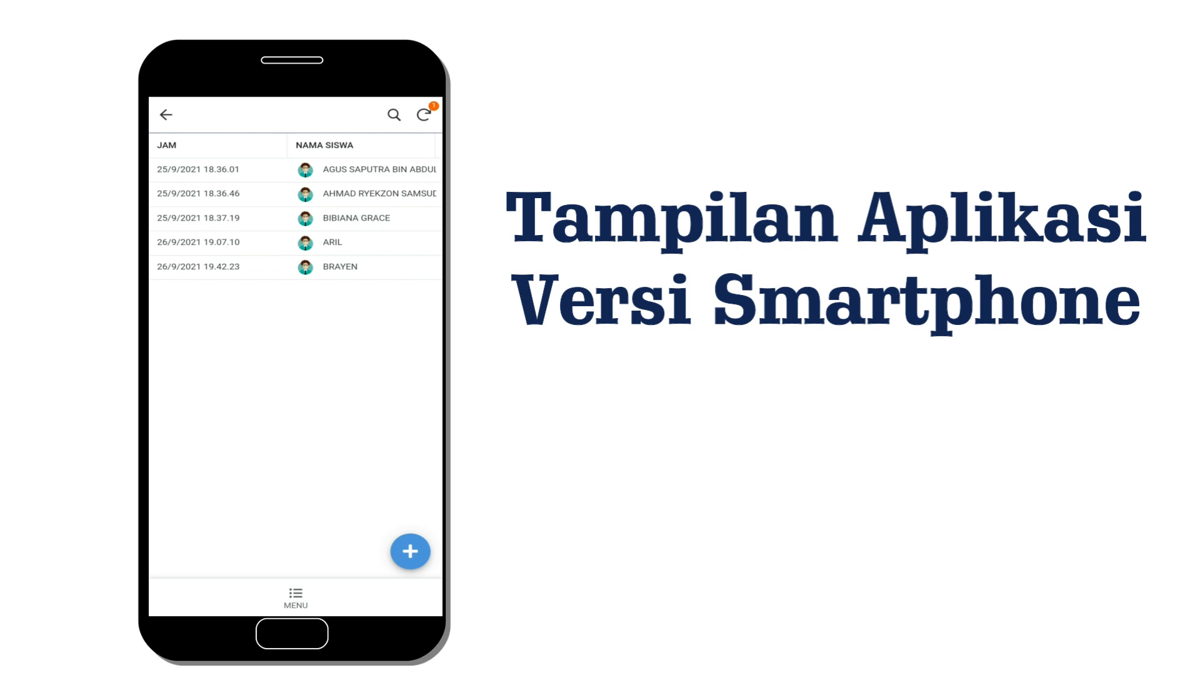
{"action": "left_click", "coordinate": [295, 266]}
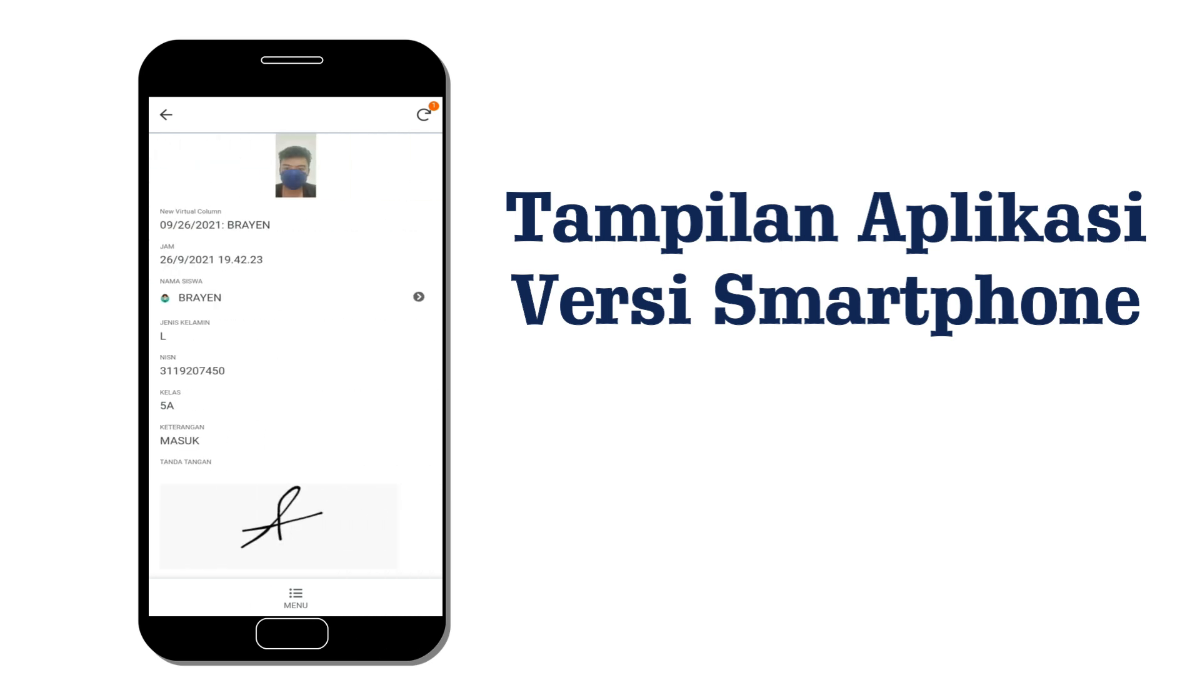
{"action": "left_click", "coordinate": [165, 115]}
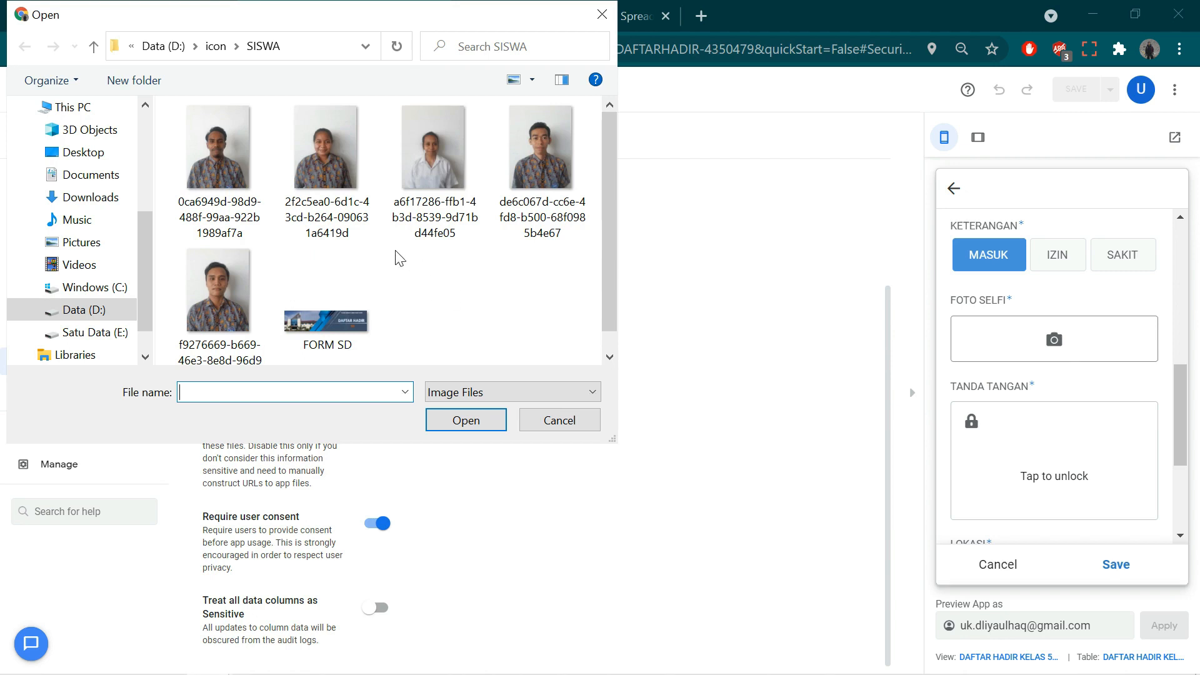
Complete the entry in the editor's app preview with the fifth student photo from the SISWA folder and a TANDA TANGAN signature, and save it
{"action": "left_click", "coordinate": [236, 287]}
{"action": "key", "text": "Return"}
{"action": "scroll", "coordinate": [1067, 385], "scroll_direction": "down", "scroll_amount": 5}
{"action": "left_click", "coordinate": [997, 391]}
{"action": "left_click_drag", "start_coordinate": [1053, 338], "coordinate": [1018, 387]}
{"action": "left_click_drag", "start_coordinate": [1022, 341], "coordinate": [1055, 385]}
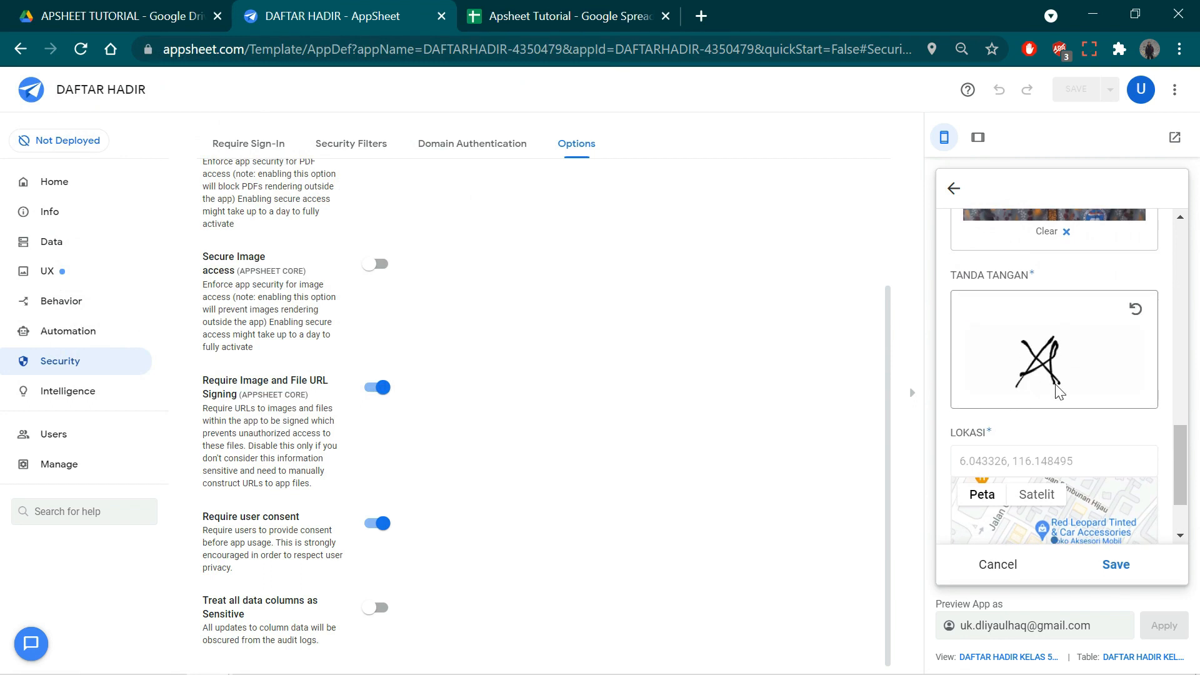
{"action": "scroll", "coordinate": [1064, 428], "scroll_direction": "down", "scroll_amount": 2}
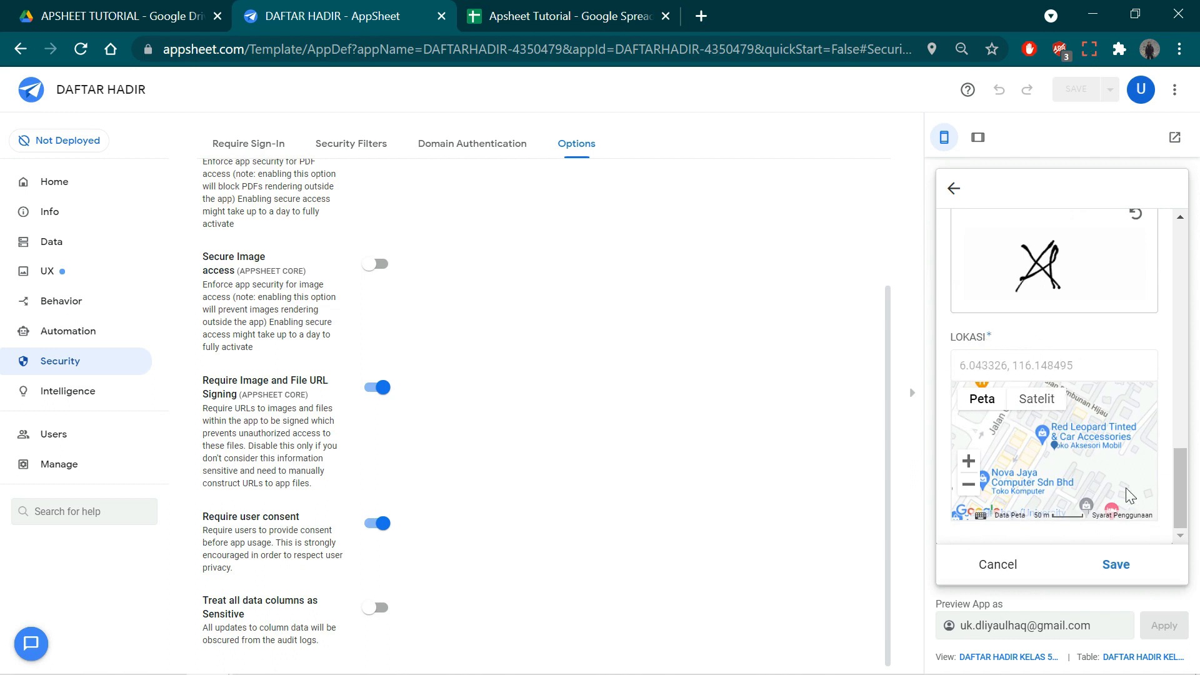
{"action": "left_click", "coordinate": [1116, 566]}
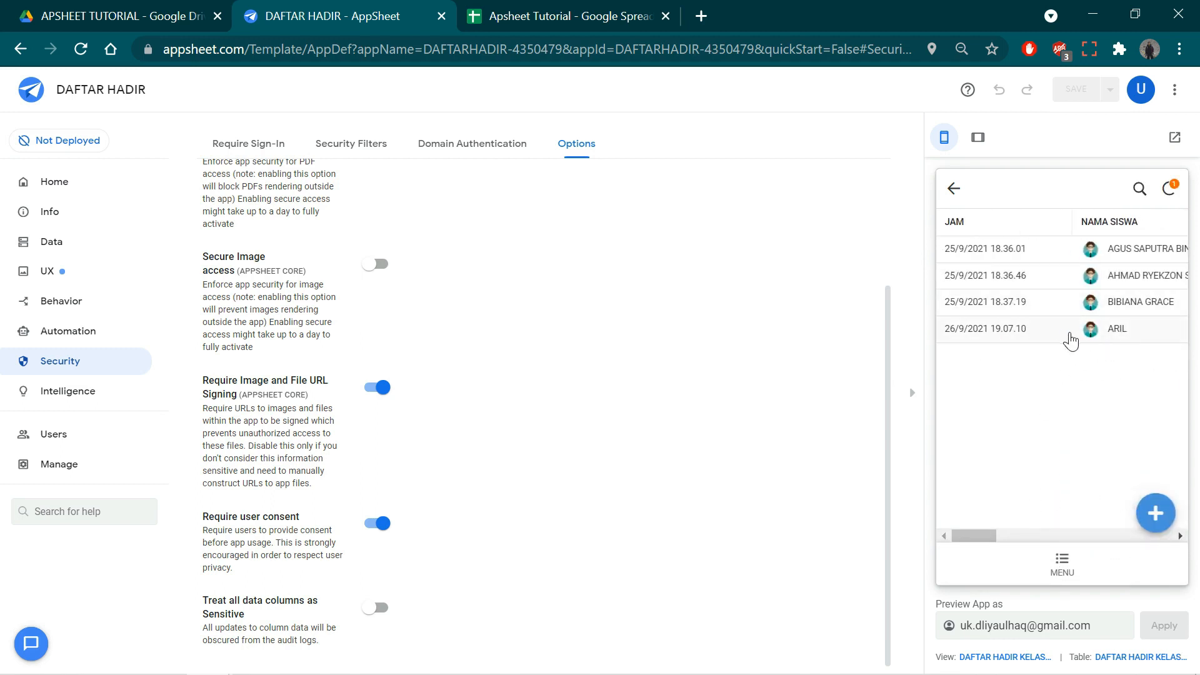
Switch to the Apsheet Tutorial spreadsheet in Google Sheets and locate the newly saved attendance record, selecting row 5
{"action": "left_click_drag", "start_coordinate": [1010, 546], "coordinate": [956, 538]}
{"action": "left_click", "coordinate": [518, 13]}
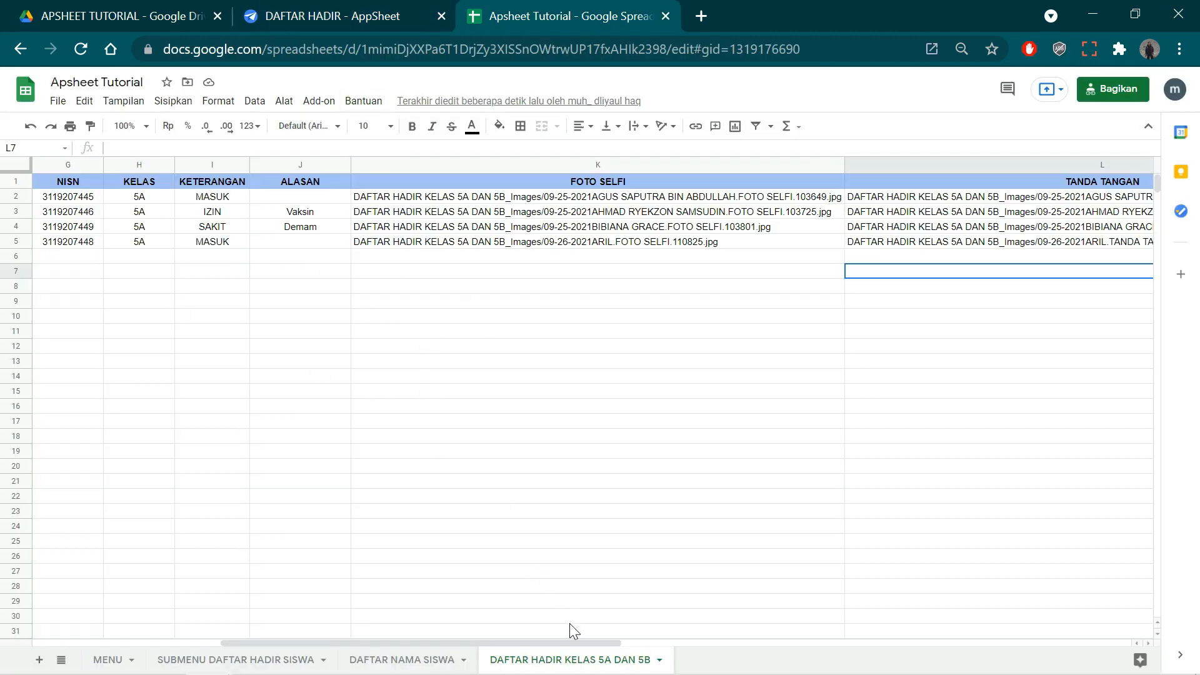
{"action": "left_click_drag", "start_coordinate": [579, 642], "coordinate": [332, 633]}
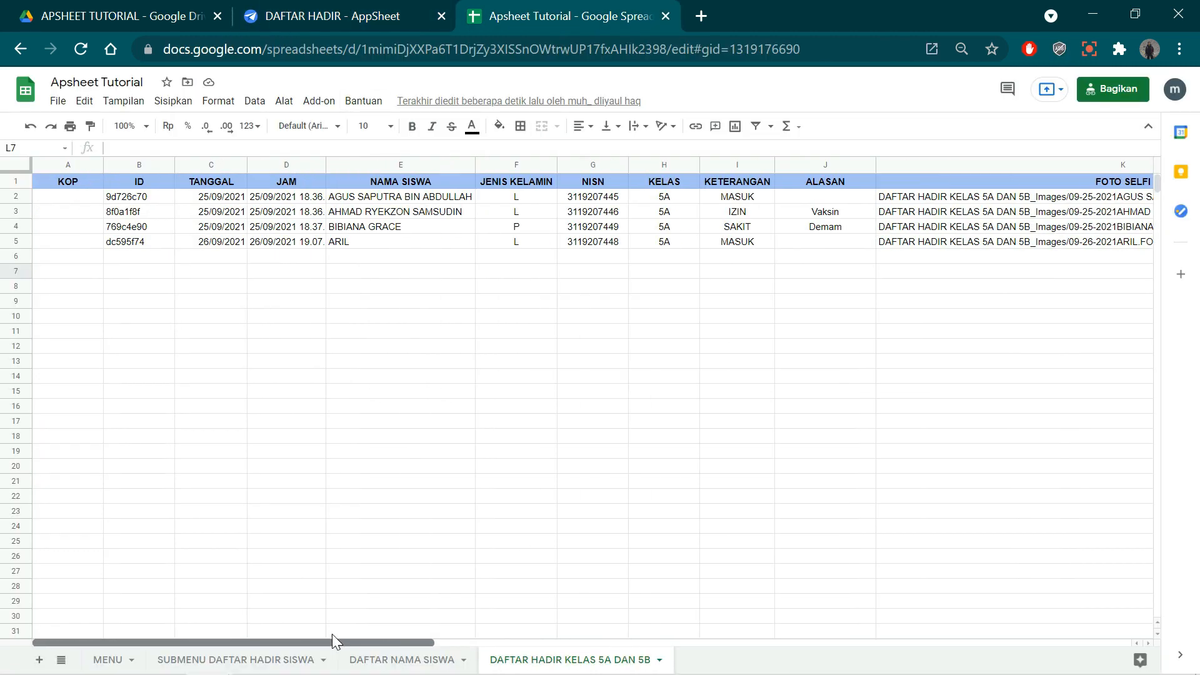
{"action": "left_click", "coordinate": [379, 245]}
{"action": "left_click", "coordinate": [17, 241]}
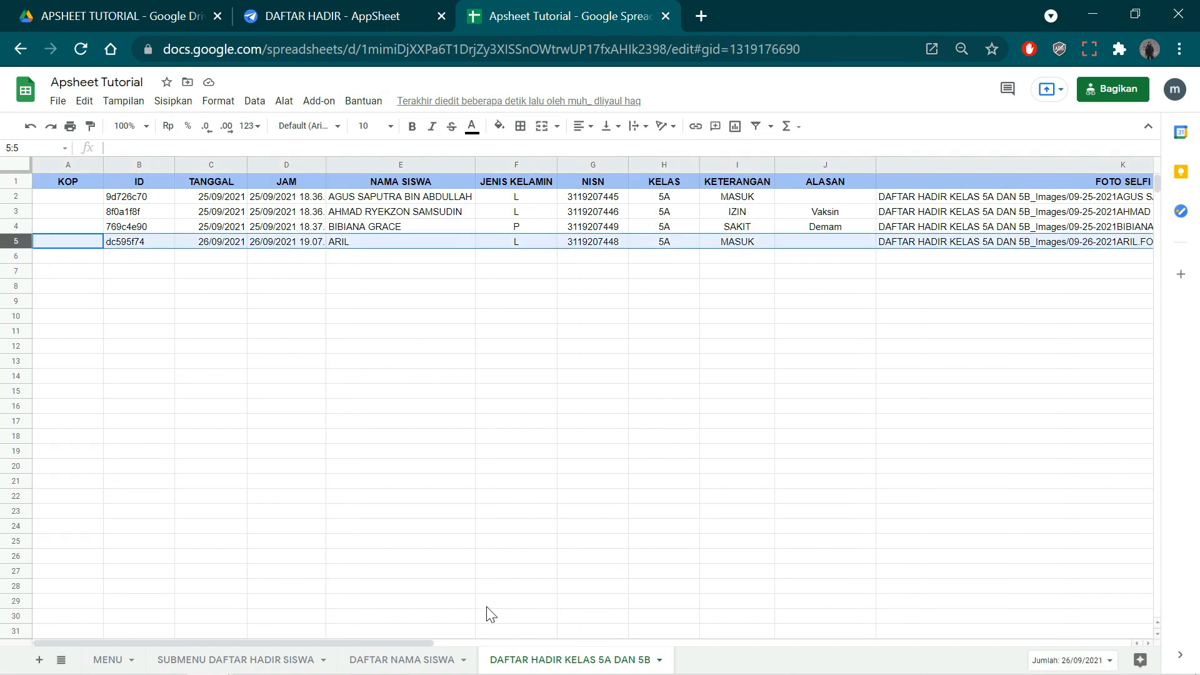
Examine the image file paths in the TANDA TANGAN cells L2:L5 and the FOTO SELFI cells K2:K5
{"action": "left_click_drag", "start_coordinate": [422, 643], "coordinate": [763, 672]}
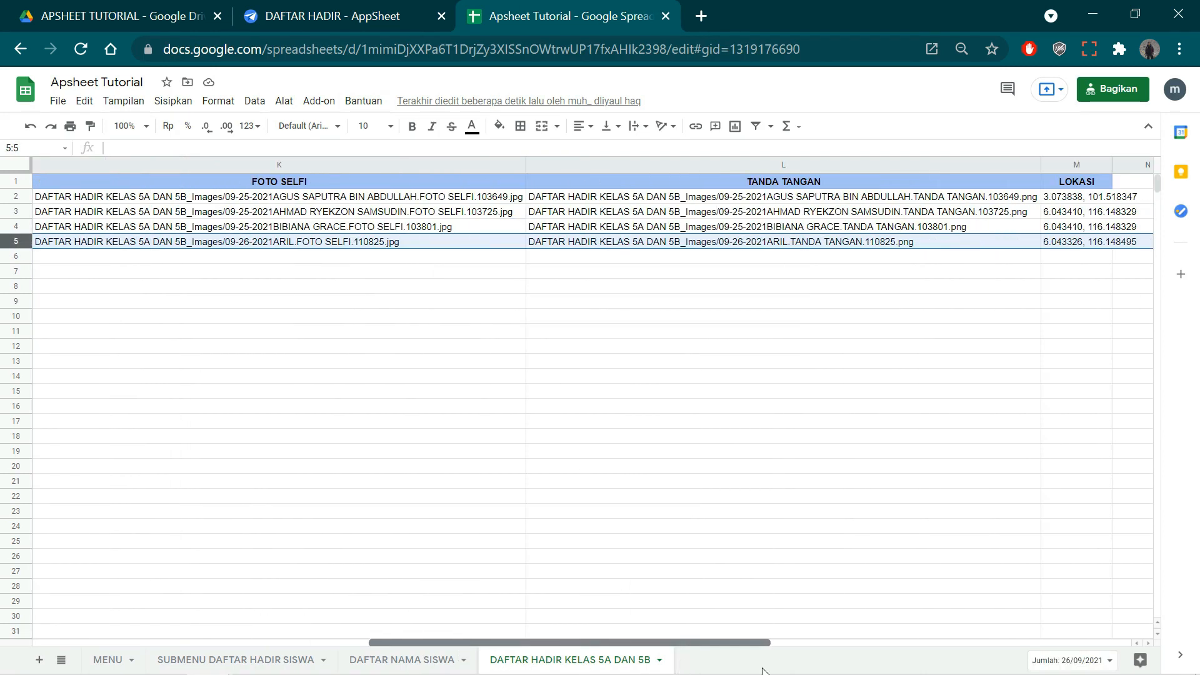
{"action": "left_click", "coordinate": [792, 198]}
{"action": "left_click_drag", "start_coordinate": [792, 204], "coordinate": [804, 244]}
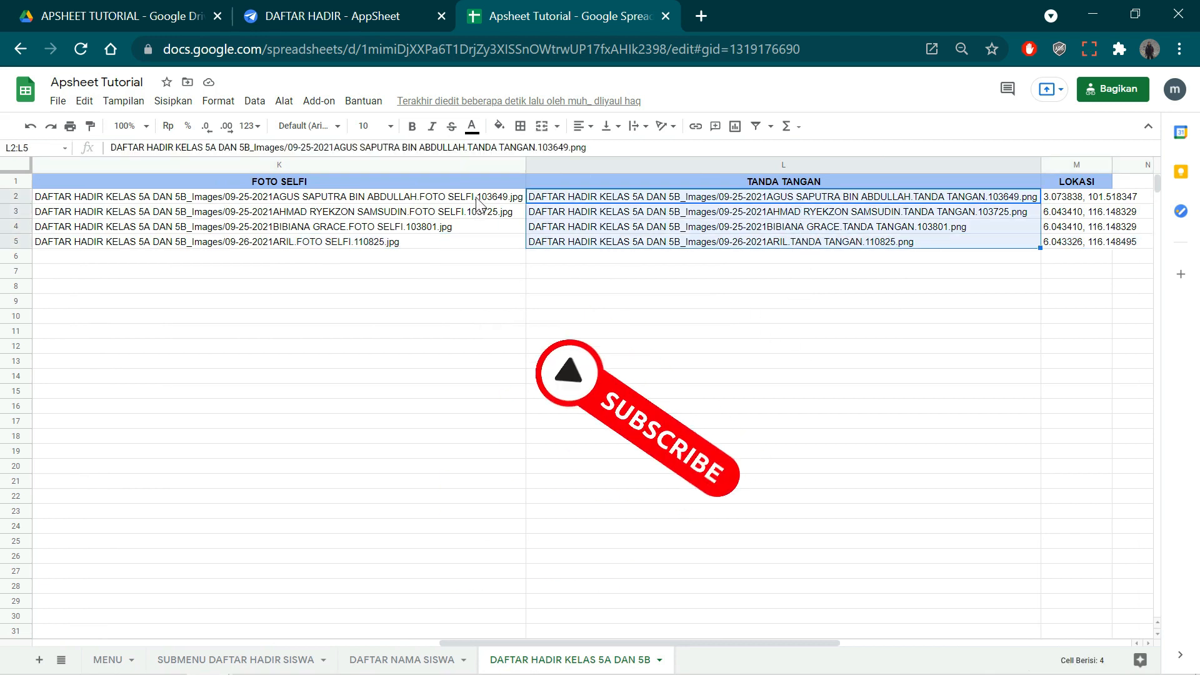
{"action": "left_click_drag", "start_coordinate": [478, 197], "coordinate": [483, 245]}
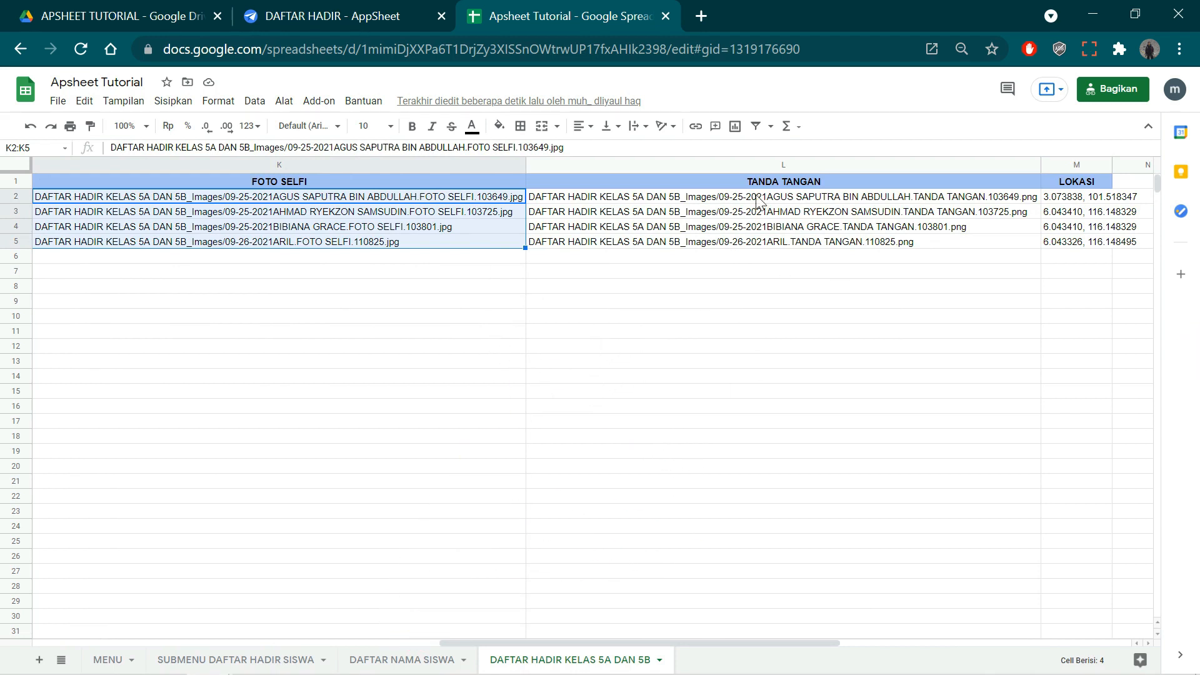
Switch to the AppSheet editor, turn off Require Image and File URL Signing in the security options and save the app
{"action": "left_click", "coordinate": [357, 12]}
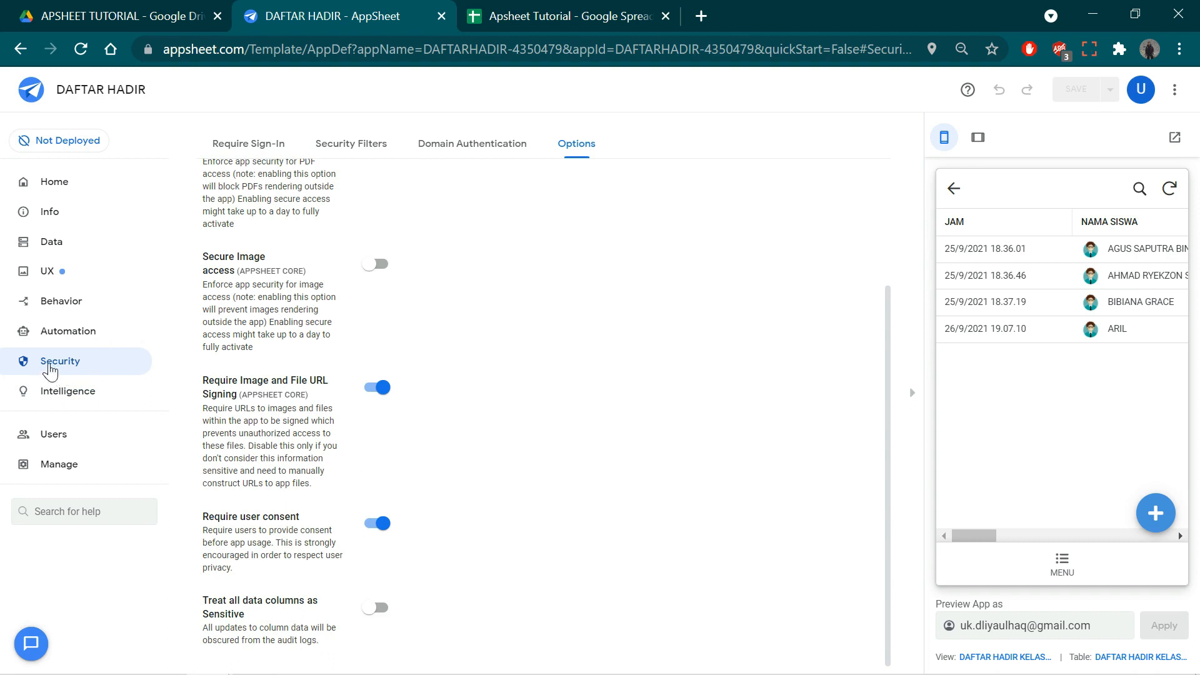
{"action": "left_click", "coordinate": [61, 366]}
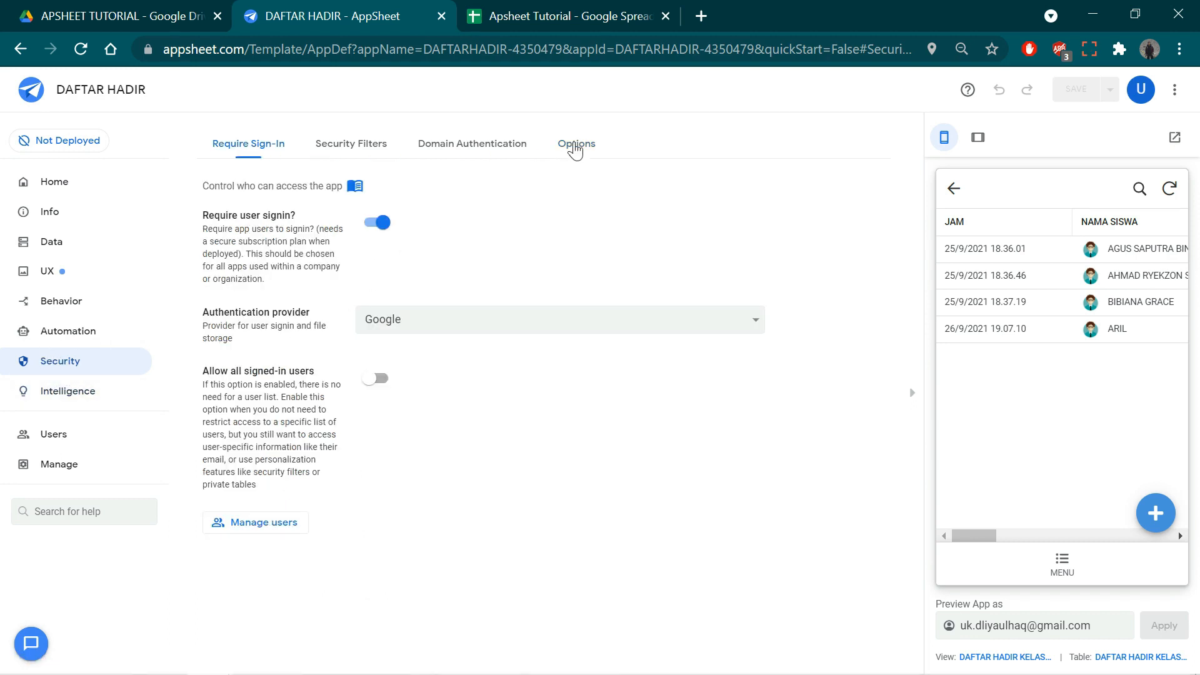
{"action": "left_click", "coordinate": [577, 148]}
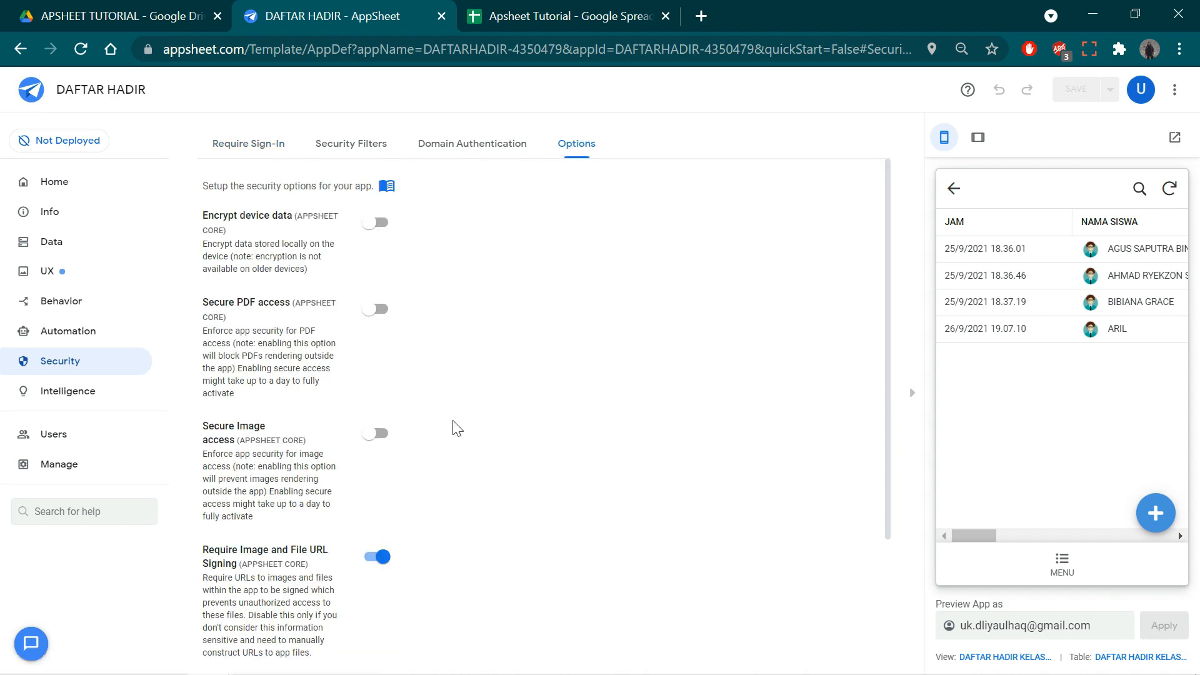
{"action": "scroll", "coordinate": [462, 429], "scroll_direction": "down", "scroll_amount": 3}
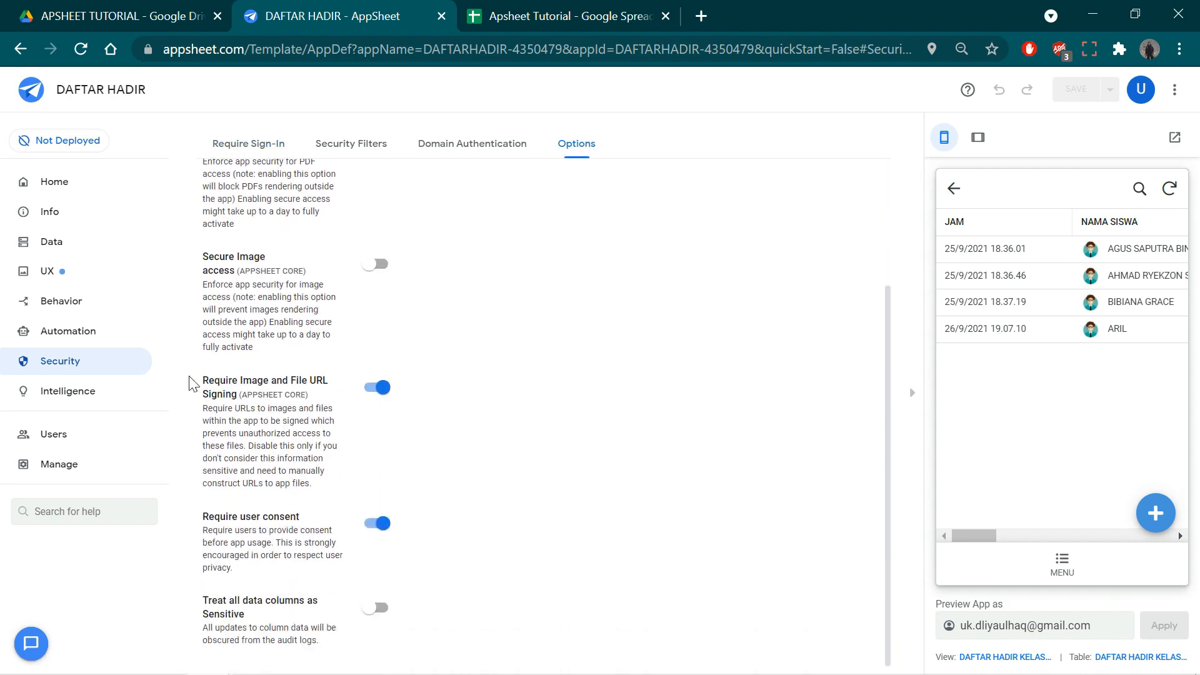
{"action": "left_click_drag", "start_coordinate": [195, 382], "coordinate": [289, 381]}
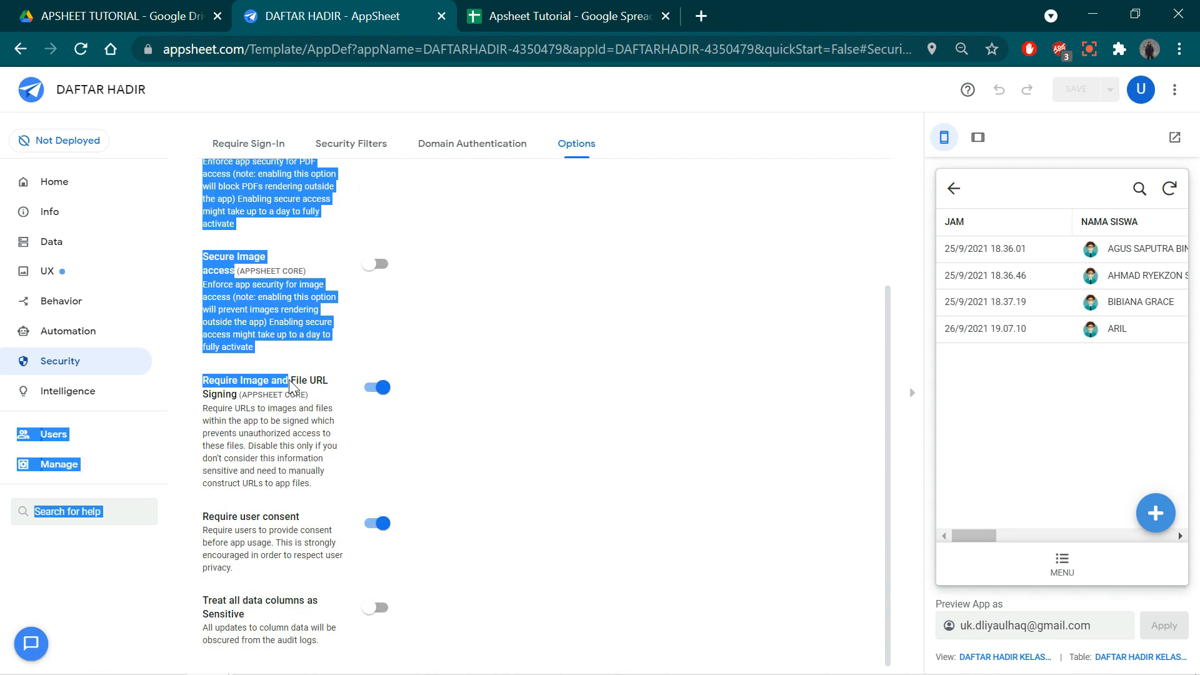
{"action": "left_click", "coordinate": [528, 423]}
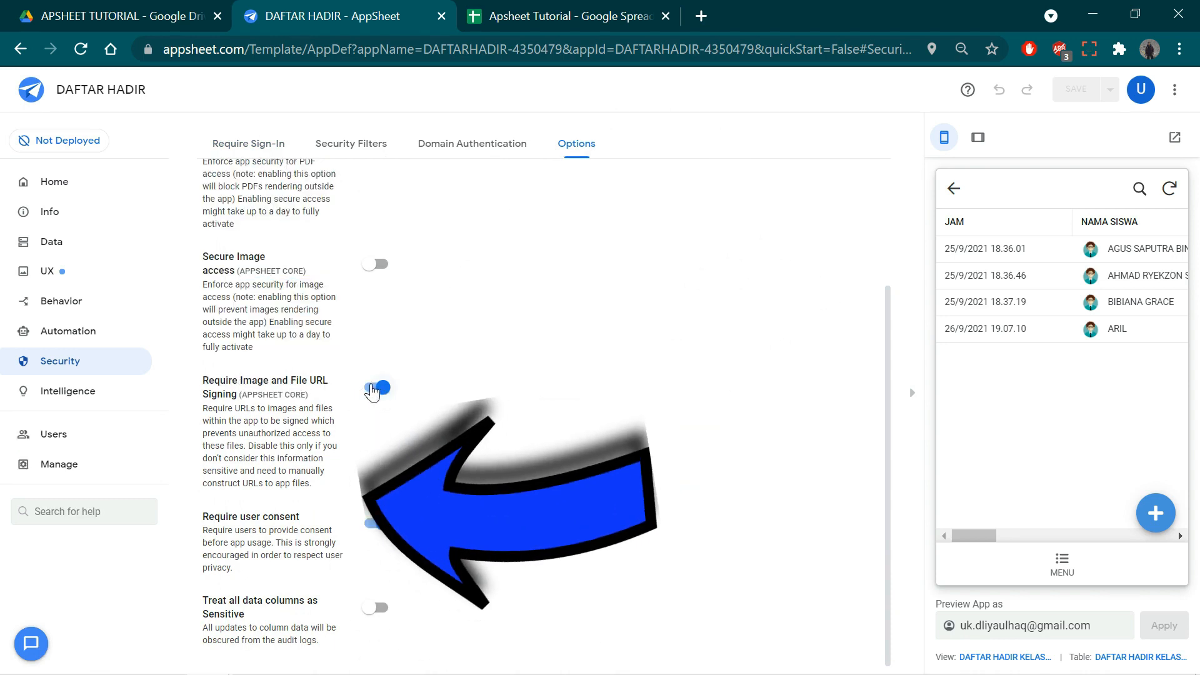
{"action": "left_click", "coordinate": [377, 393]}
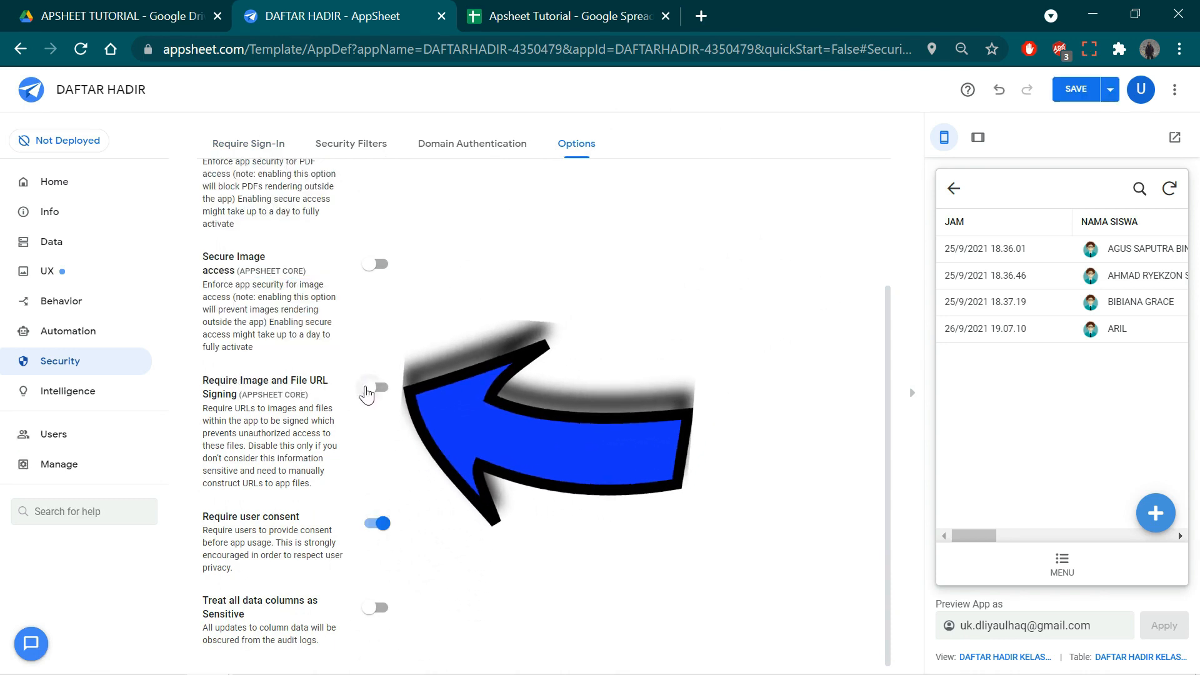
{"action": "left_click", "coordinate": [1072, 91]}
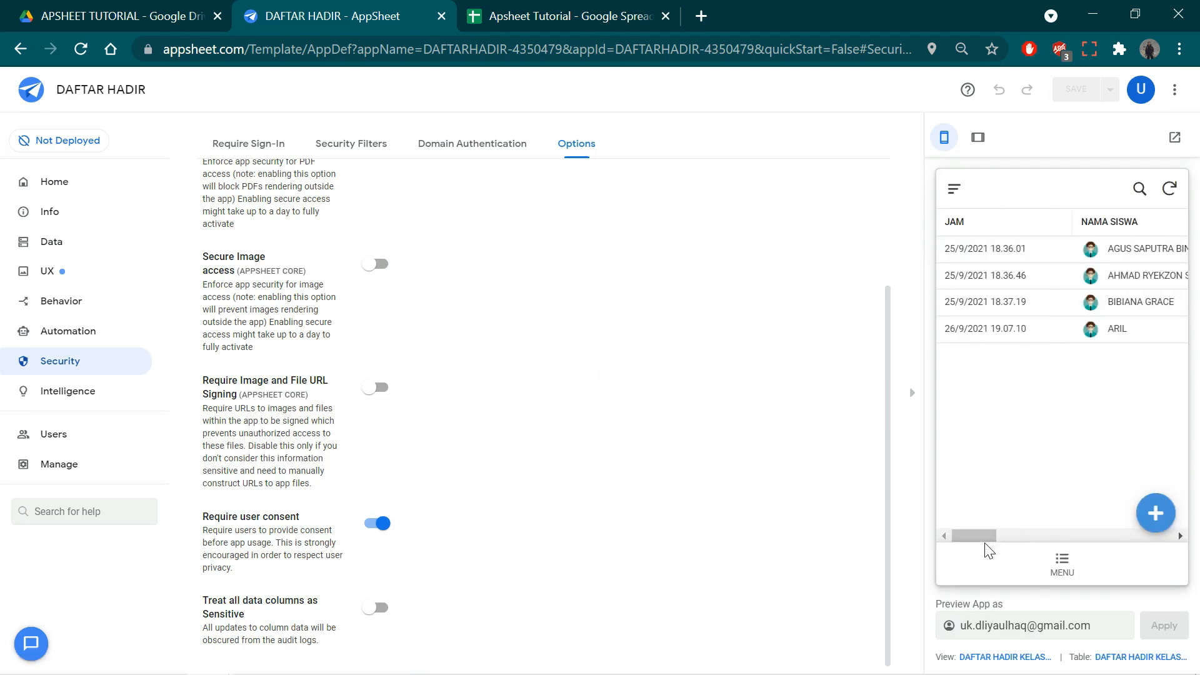
Compare the attendance table in the app preview with the spreadsheet's columns from KOP to LOKASI
{"action": "left_click_drag", "start_coordinate": [975, 537], "coordinate": [1020, 543]}
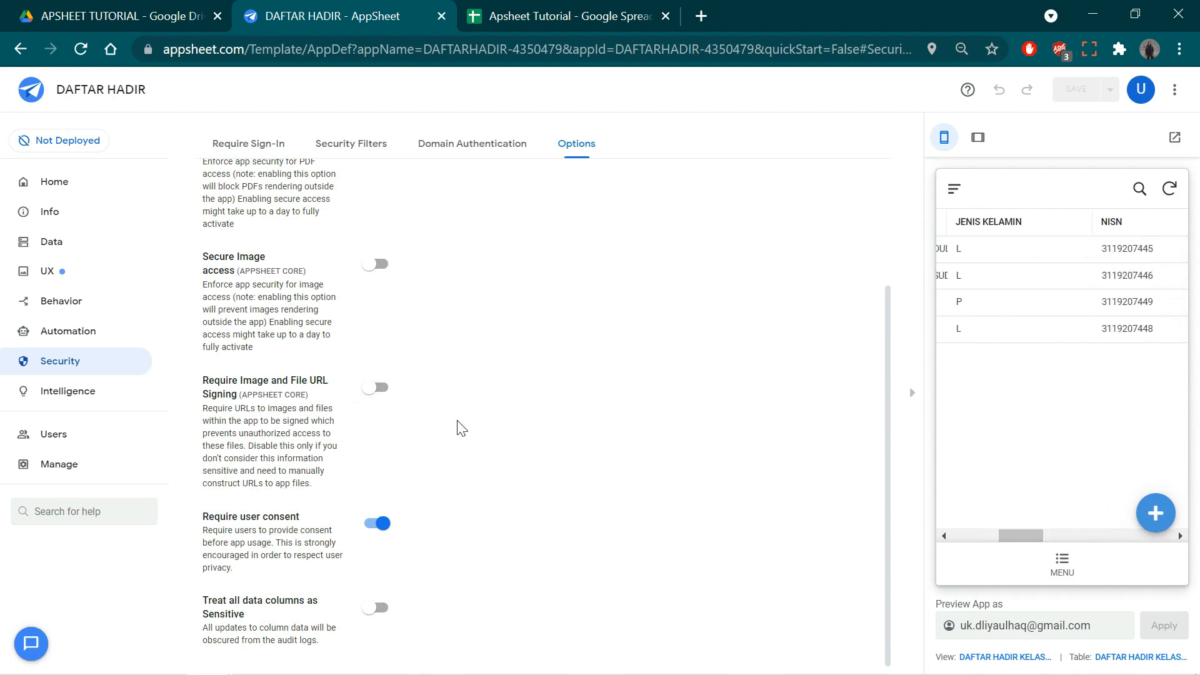
{"action": "left_click", "coordinate": [560, 13]}
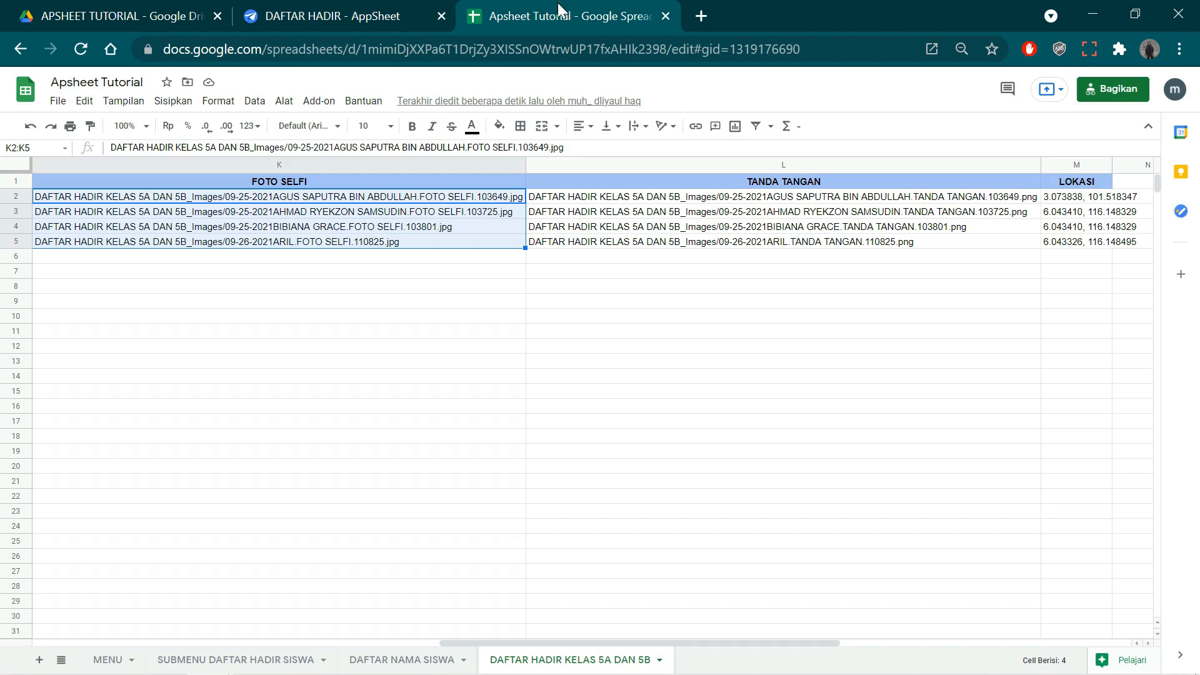
{"action": "left_click", "coordinate": [461, 275]}
{"action": "left_click_drag", "start_coordinate": [488, 643], "coordinate": [53, 580]}
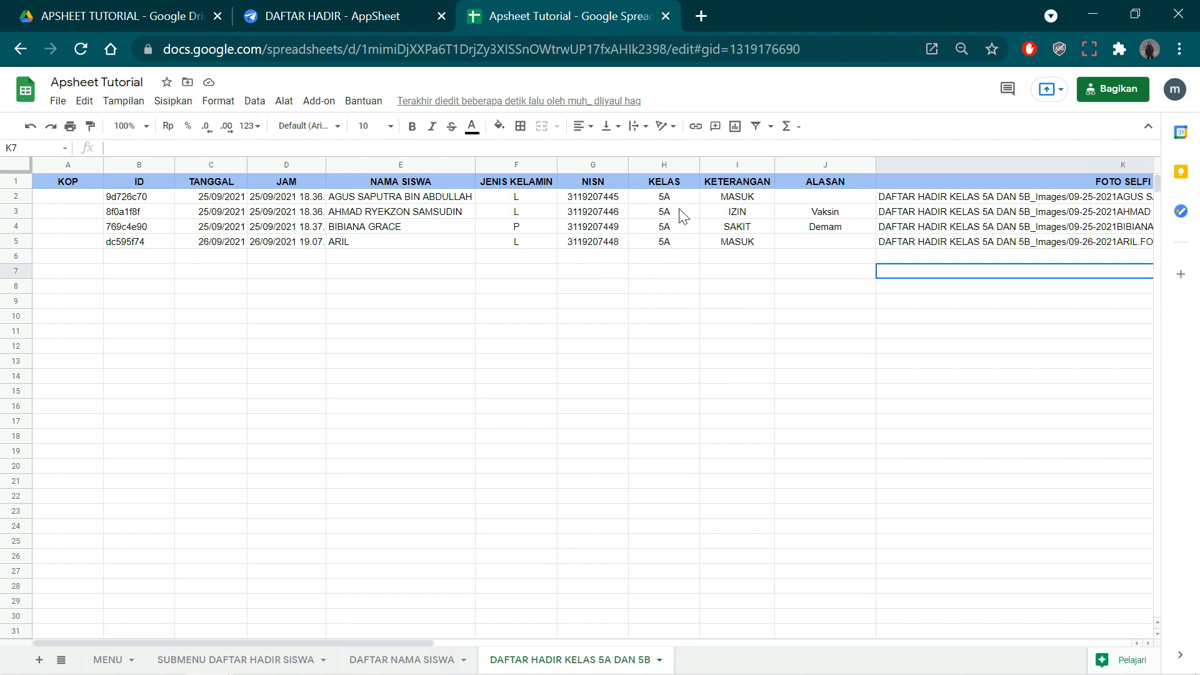
{"action": "left_click_drag", "start_coordinate": [372, 645], "coordinate": [899, 631]}
{"action": "left_click", "coordinate": [640, 185]}
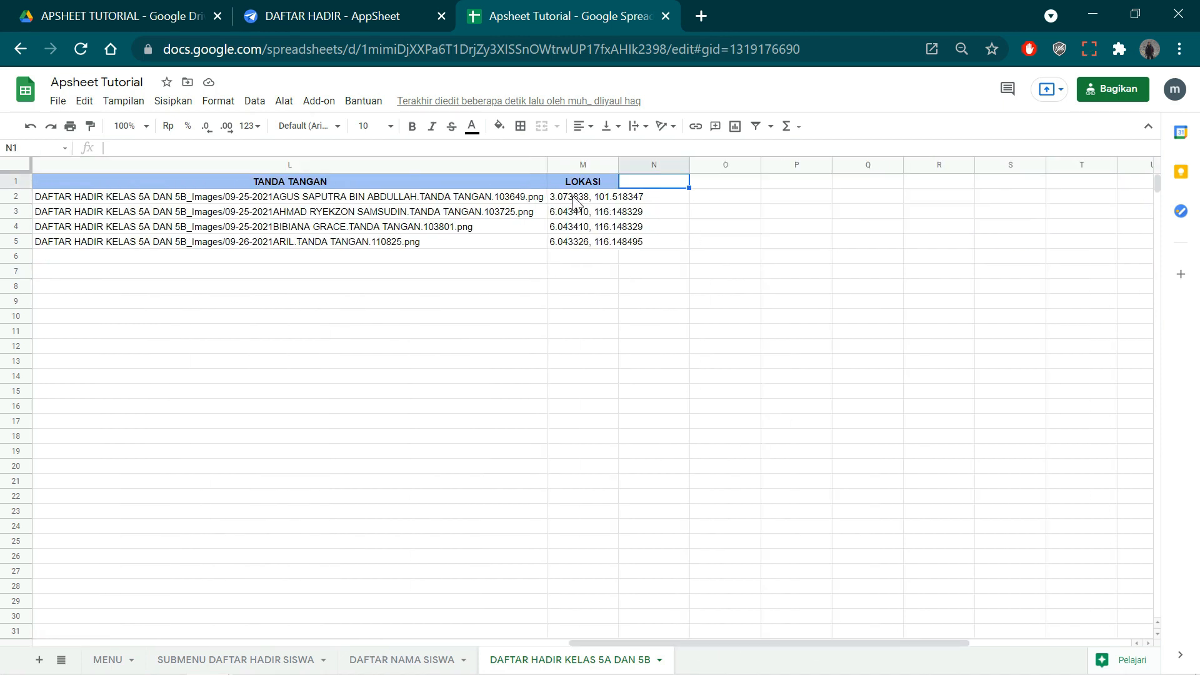
{"action": "left_click", "coordinate": [337, 15]}
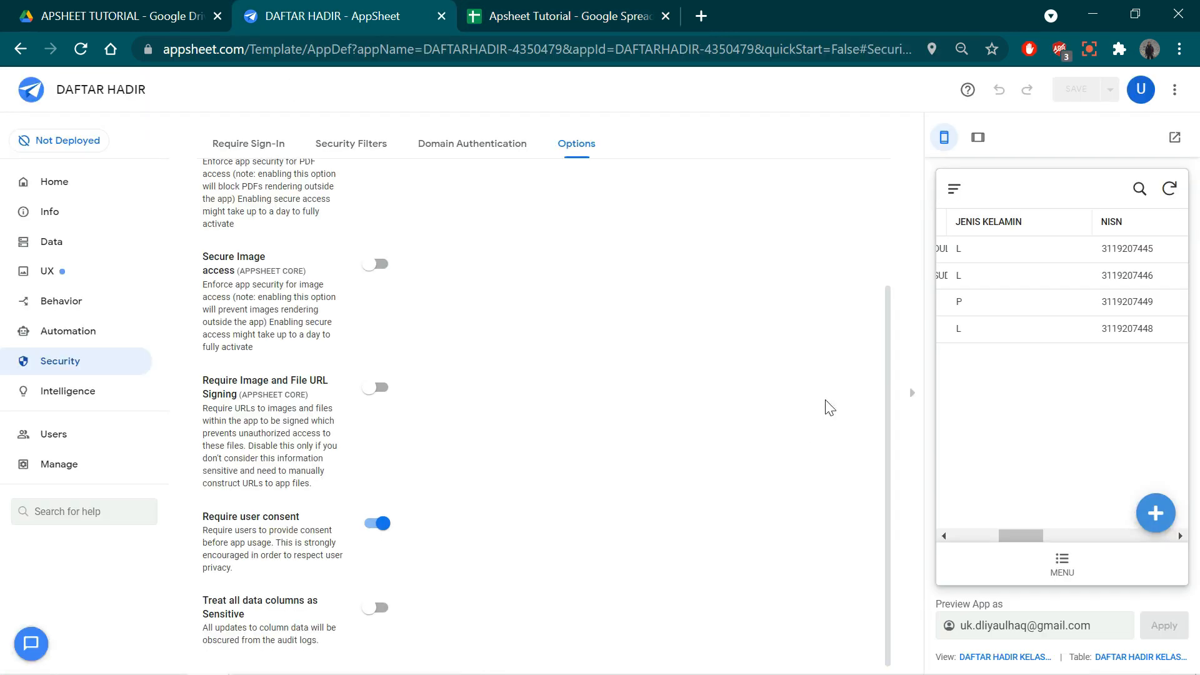
{"action": "left_click", "coordinate": [609, 9]}
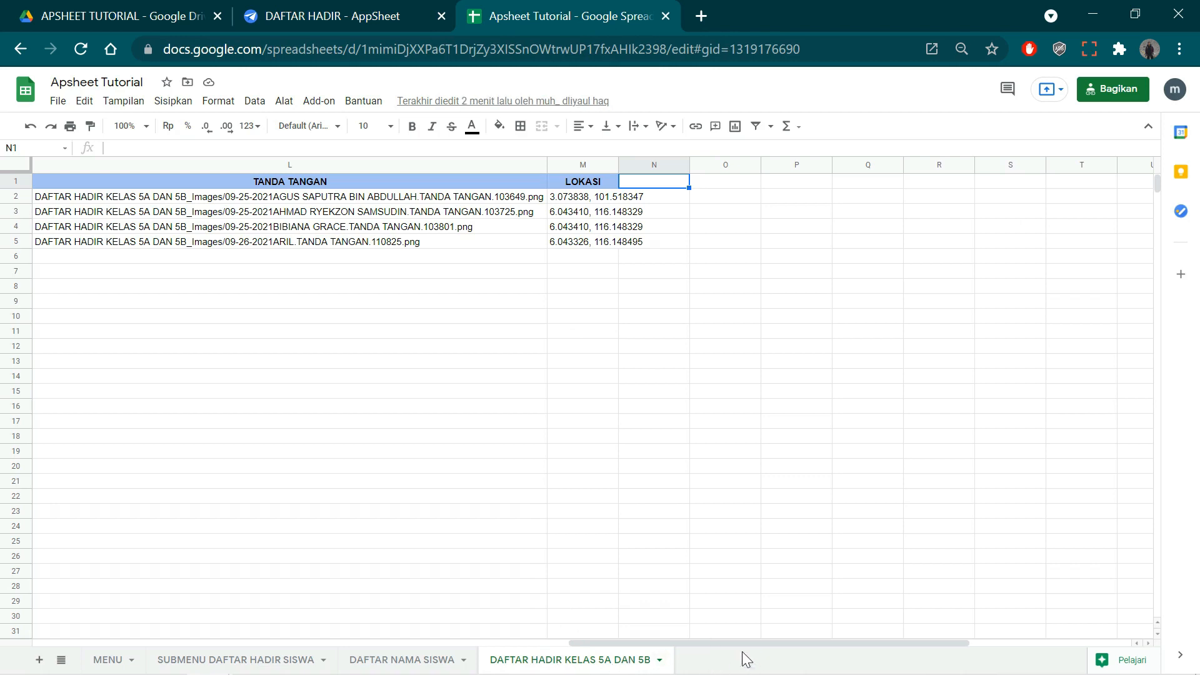
Add a new sheet to the spreadsheet and review the source columns in DAFTAR HADIR KELAS 5A DAN 5B
{"action": "left_click", "coordinate": [39, 660]}
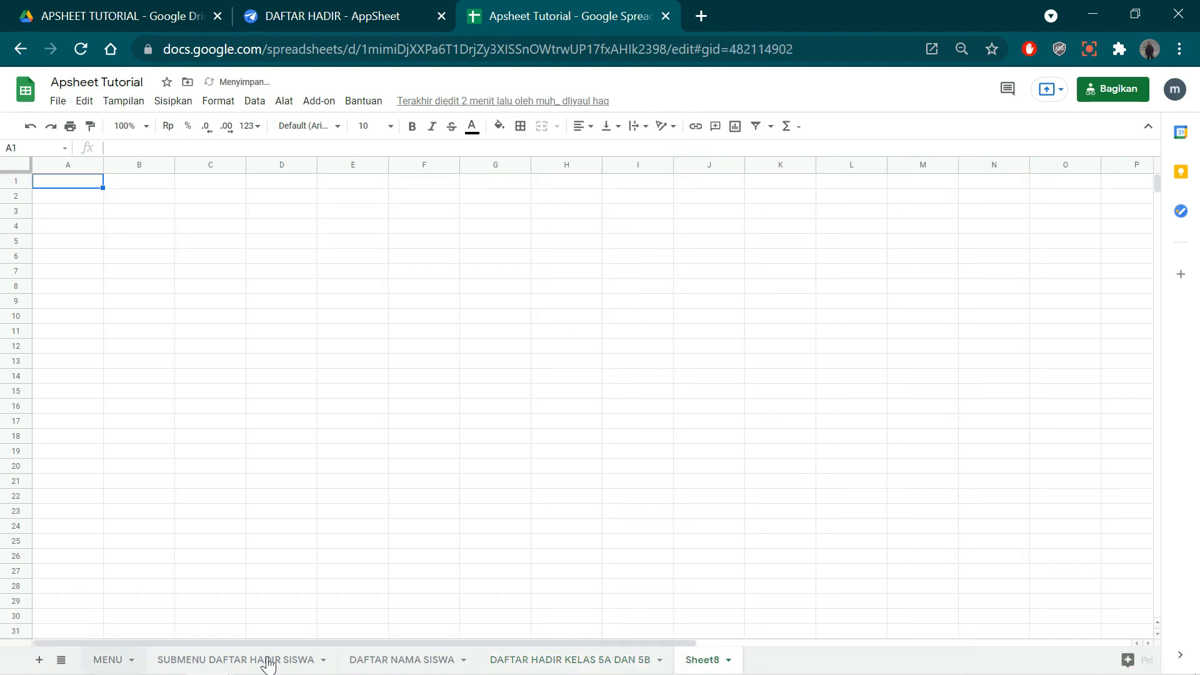
{"action": "left_click", "coordinate": [585, 657]}
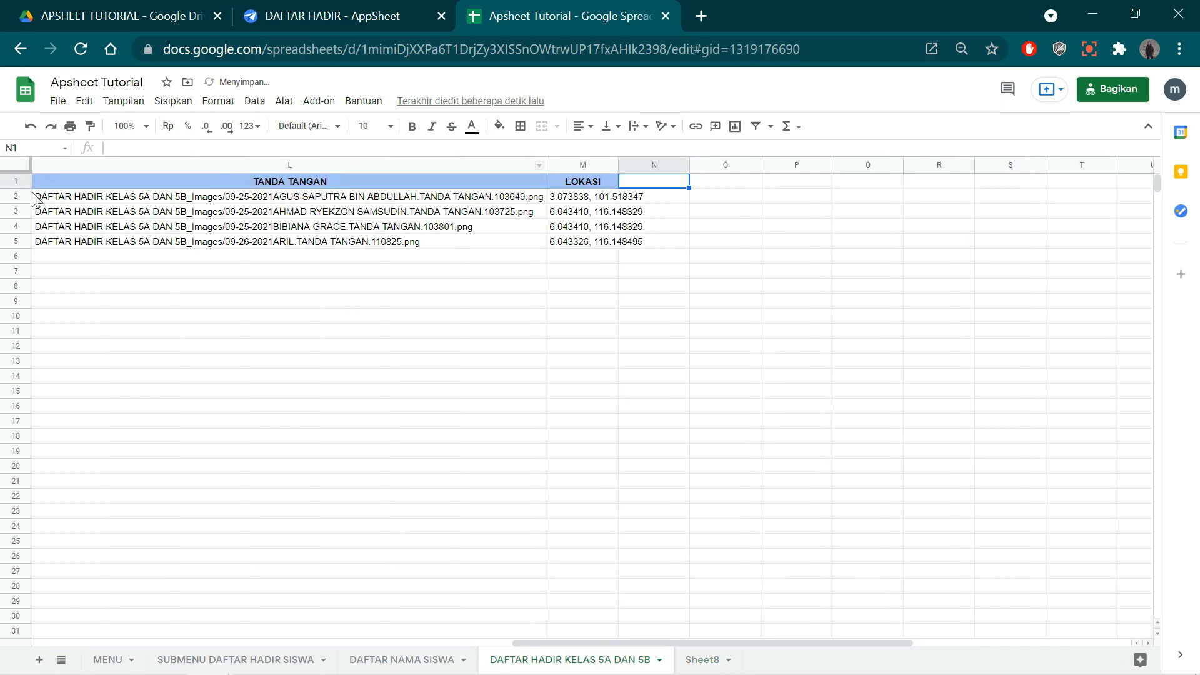
{"action": "left_click_drag", "start_coordinate": [806, 643], "coordinate": [213, 306]}
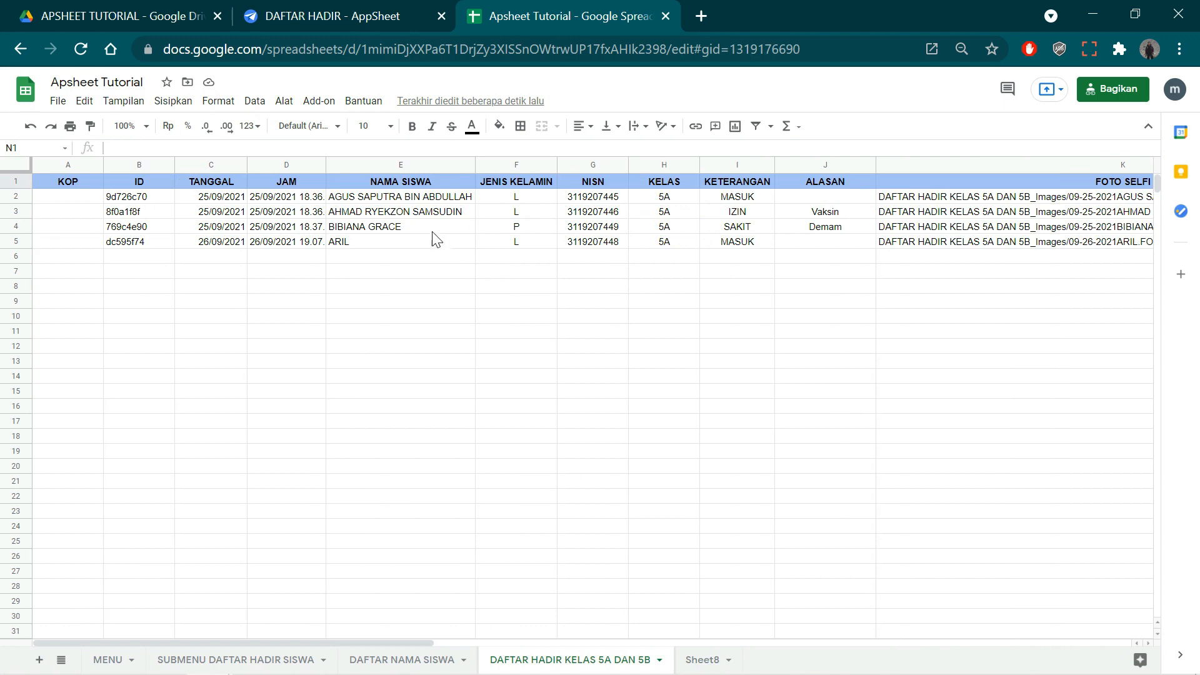
{"action": "left_click", "coordinate": [724, 467]}
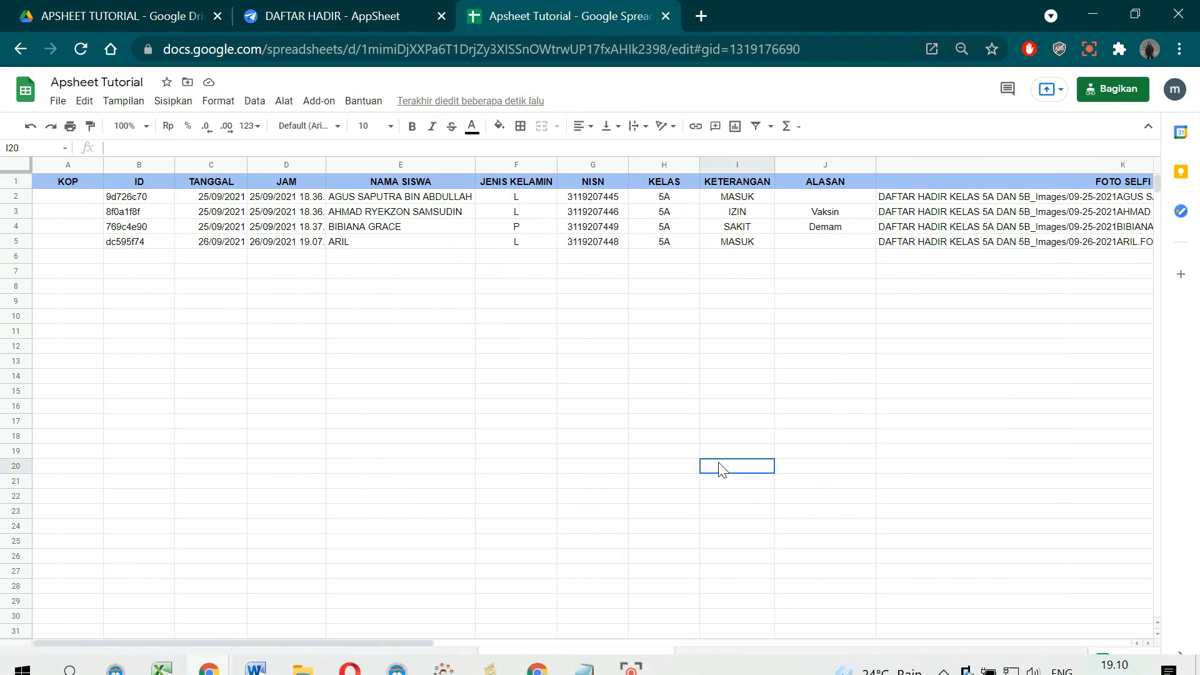
Copy the query(IMPORTRANGE(...)) formula from the RUMUS note in Notepad and enter it in cell A2 of Sheet8
{"action": "left_click", "coordinate": [702, 659]}
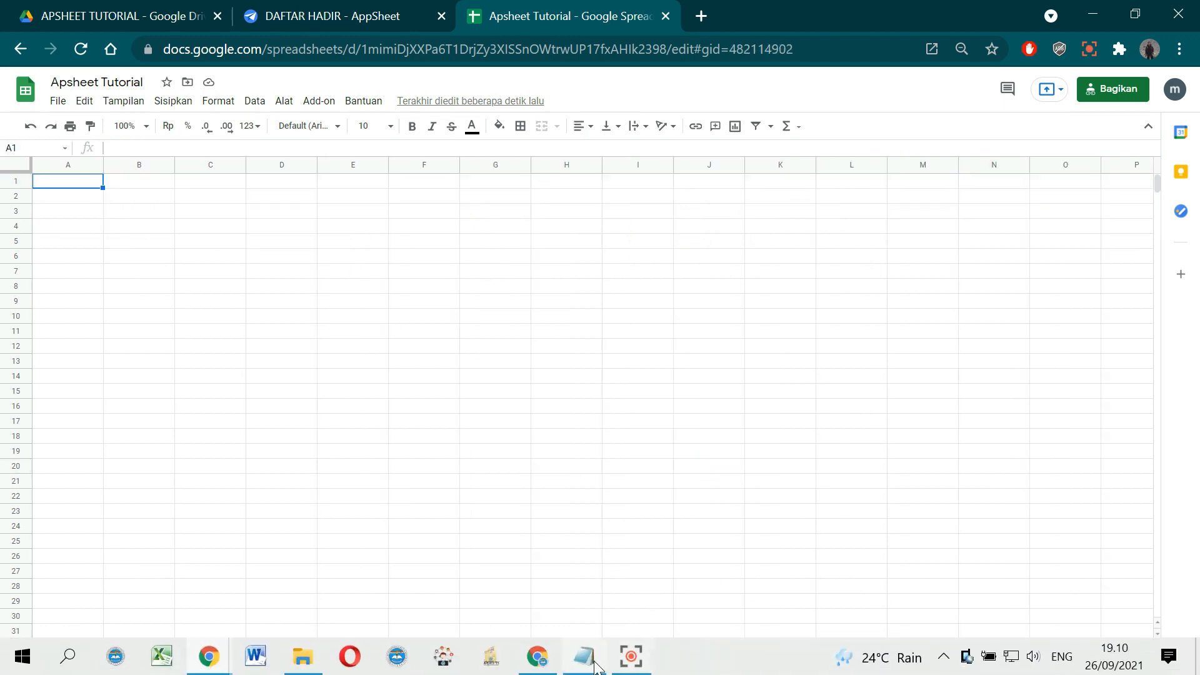
{"action": "left_click", "coordinate": [594, 667]}
{"action": "left_click", "coordinate": [1056, 211]}
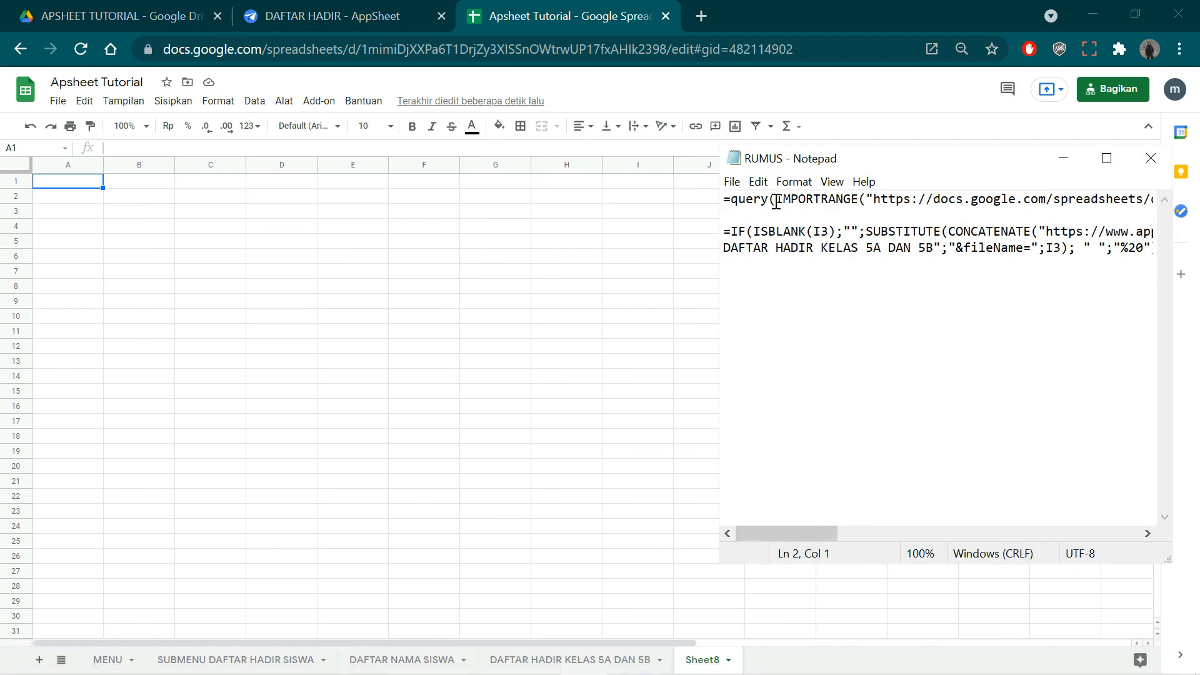
{"action": "left_click_drag", "start_coordinate": [725, 200], "coordinate": [1195, 189]}
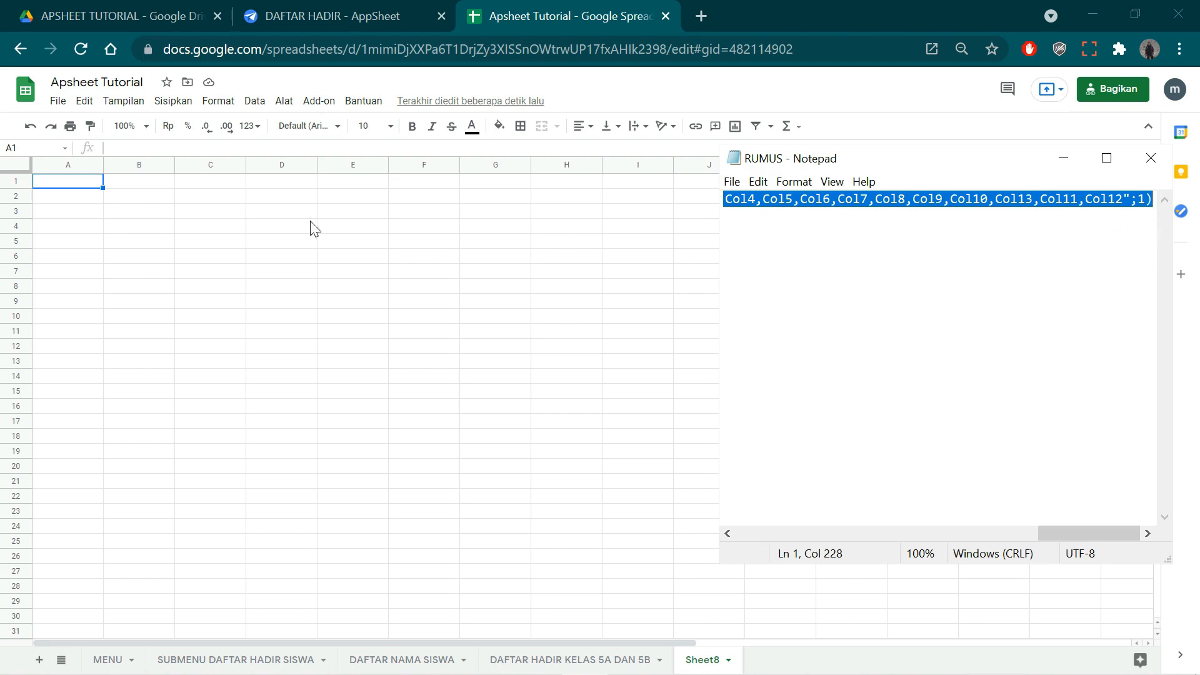
{"action": "left_click", "coordinate": [87, 202]}
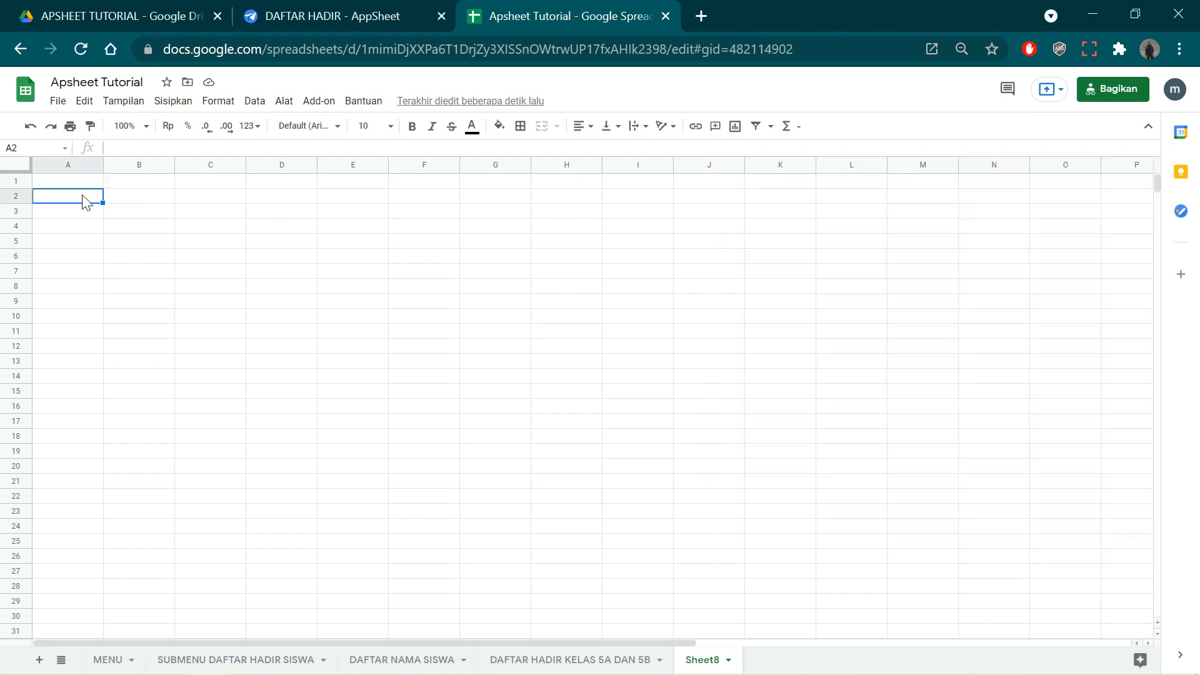
{"action": "double_click", "coordinate": [81, 199]}
{"action": "key", "text": "ctrl+v"}
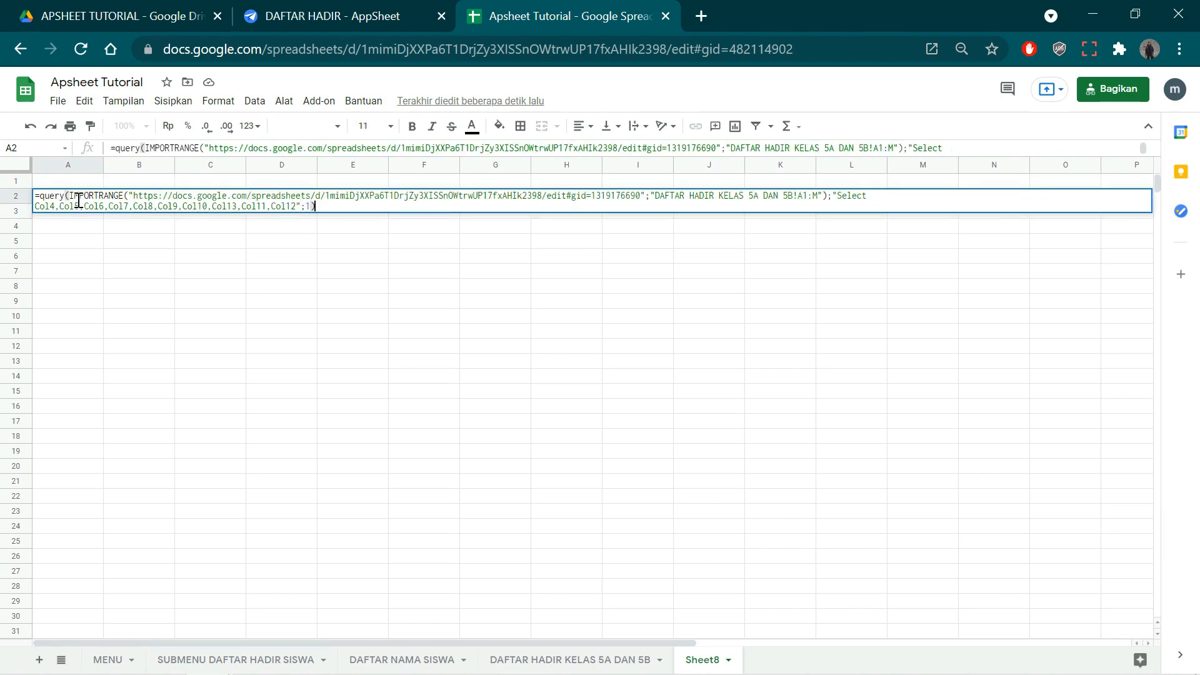
{"action": "key", "text": "Return"}
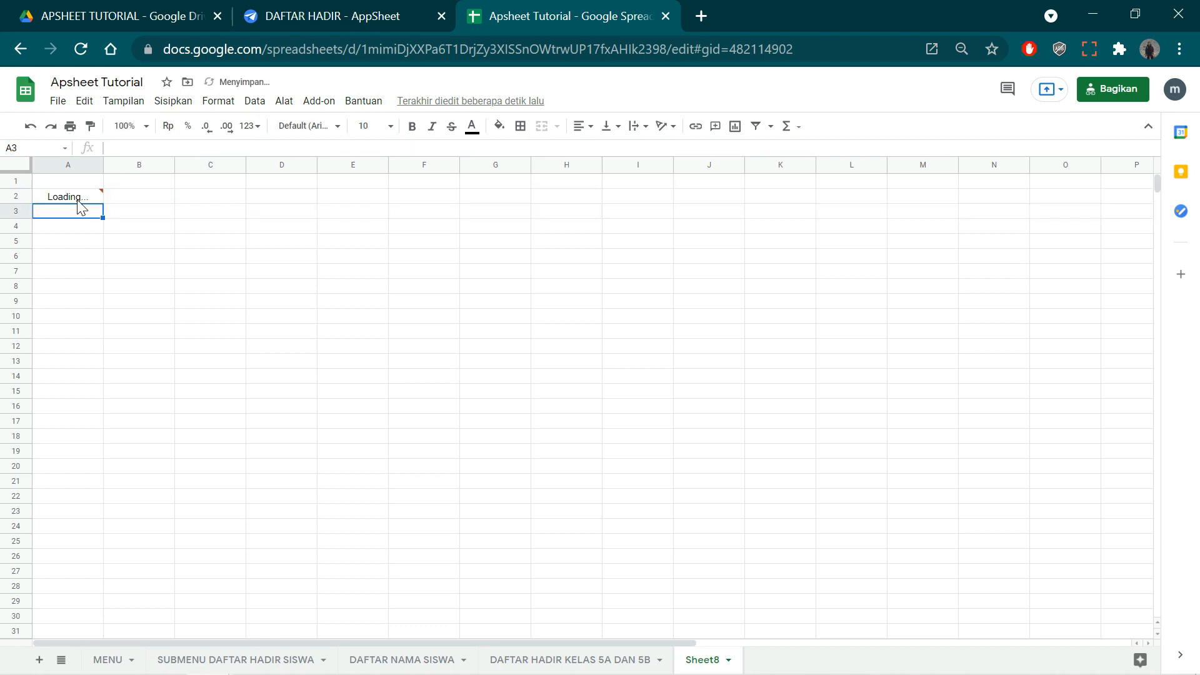
{"action": "mouse_move", "coordinate": [76, 204]}
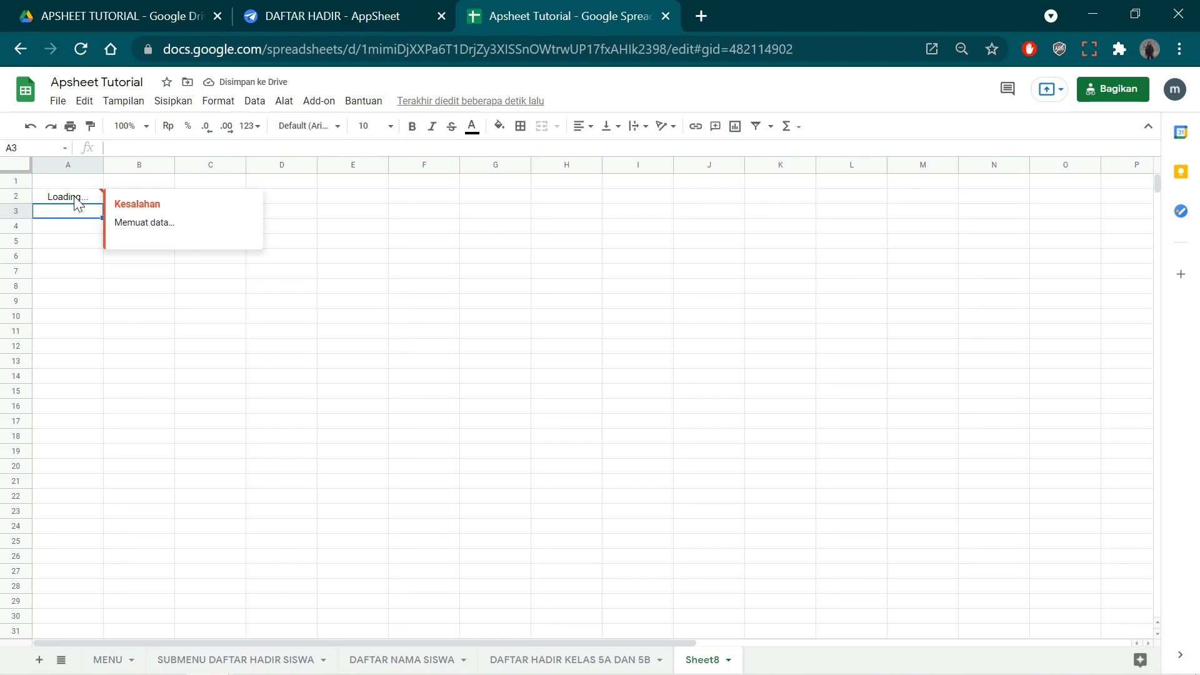
{"action": "left_click", "coordinate": [74, 197]}
{"action": "left_click", "coordinate": [79, 213]}
{"action": "left_click", "coordinate": [82, 196]}
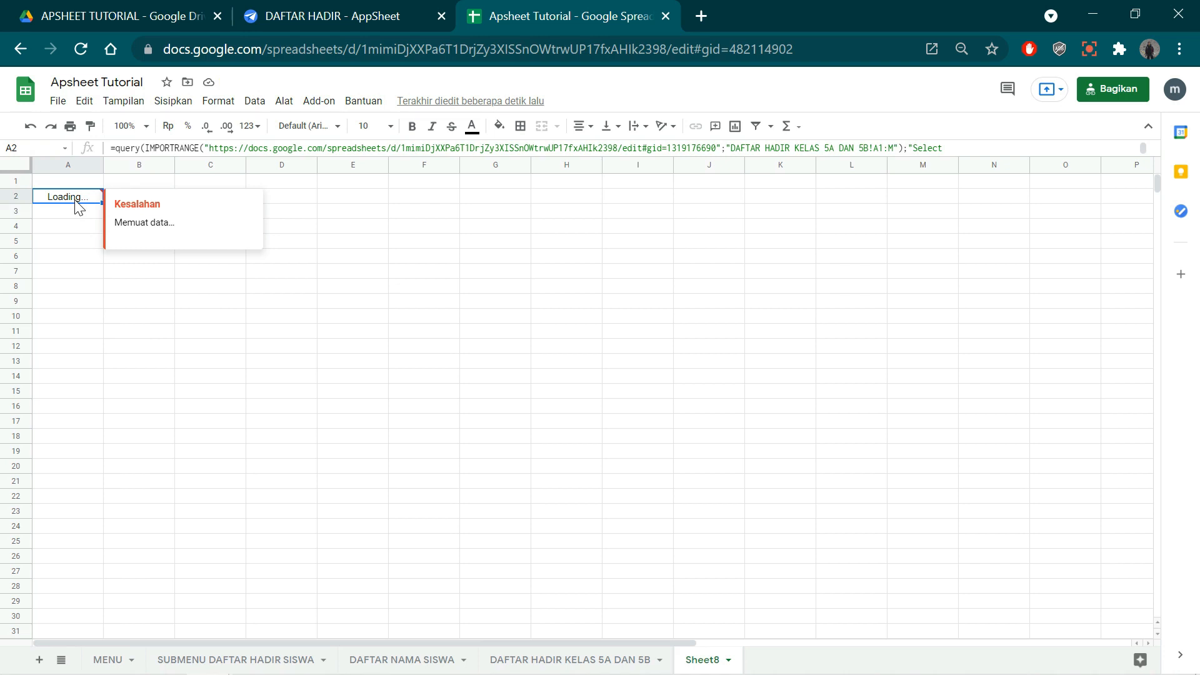
{"action": "left_click", "coordinate": [93, 241]}
{"action": "left_click", "coordinate": [83, 198]}
Compare rows 1 to 5 of DAFTAR HADIR KELAS 5A DAN 5B with the table imported on Sheet8
{"action": "left_click", "coordinate": [571, 658]}
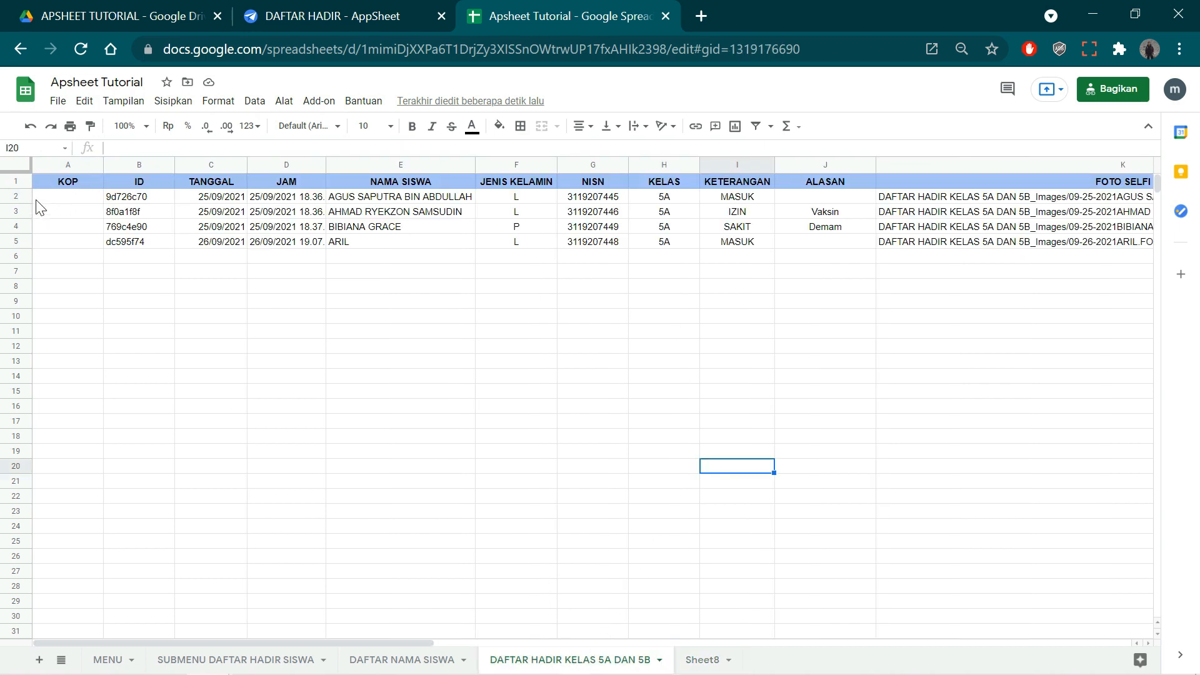
{"action": "left_click_drag", "start_coordinate": [17, 181], "coordinate": [19, 241]}
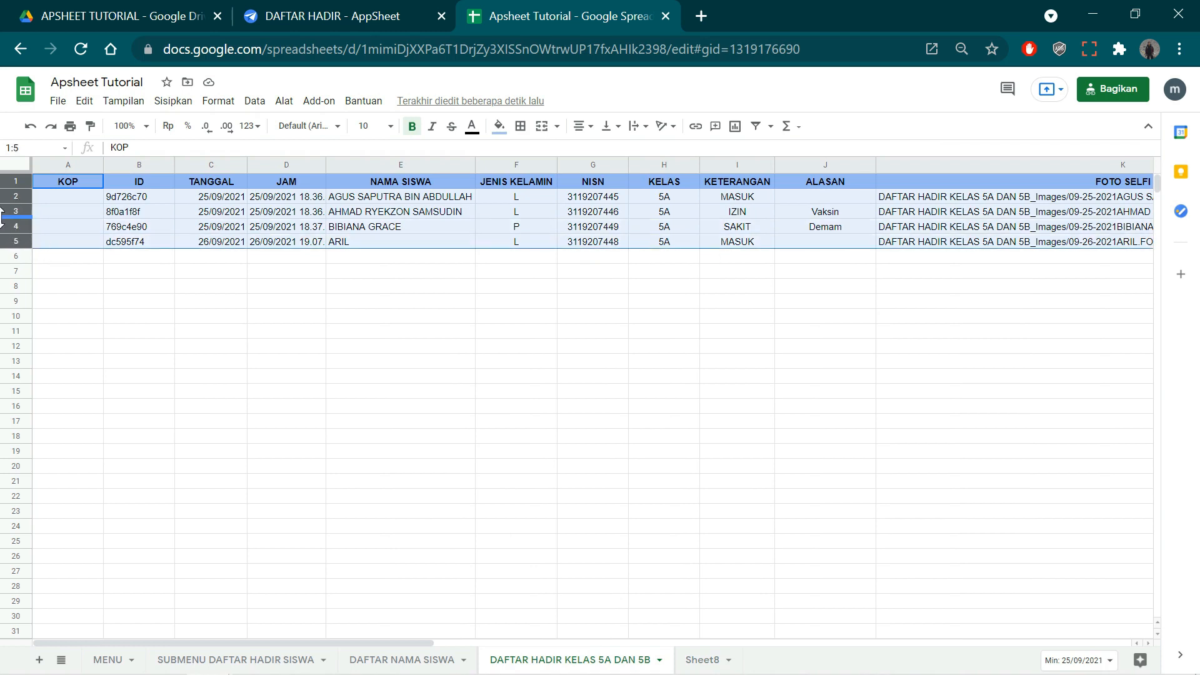
{"action": "left_click", "coordinate": [703, 659]}
{"action": "left_click", "coordinate": [178, 350]}
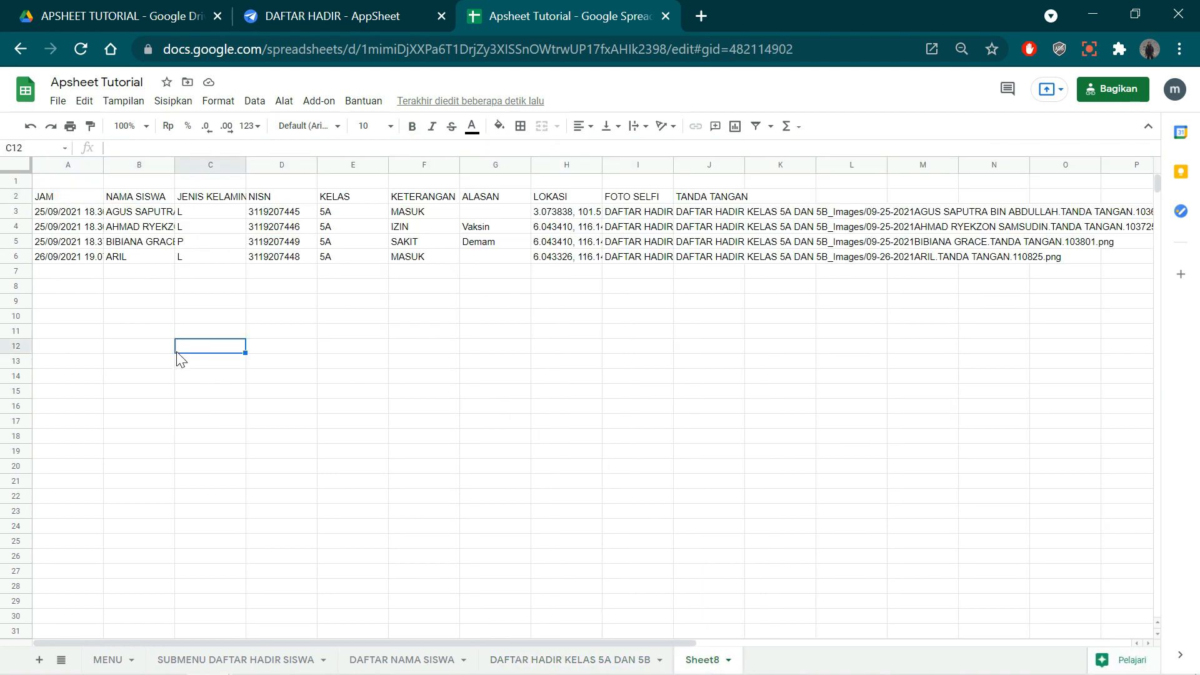
{"action": "left_click", "coordinate": [79, 199]}
{"action": "left_click", "coordinate": [554, 245]}
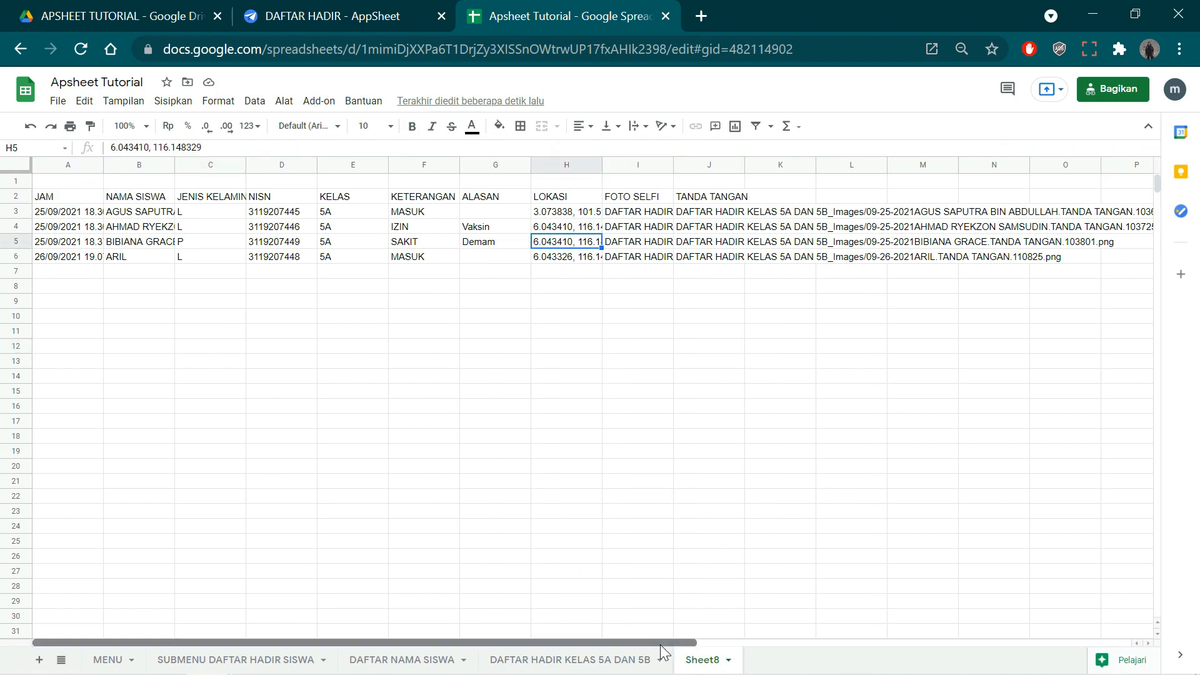
Examine the query and IMPORTRANGE functions and the spreadsheet URL argument in the formula of cell A2
{"action": "left_click", "coordinate": [71, 200]}
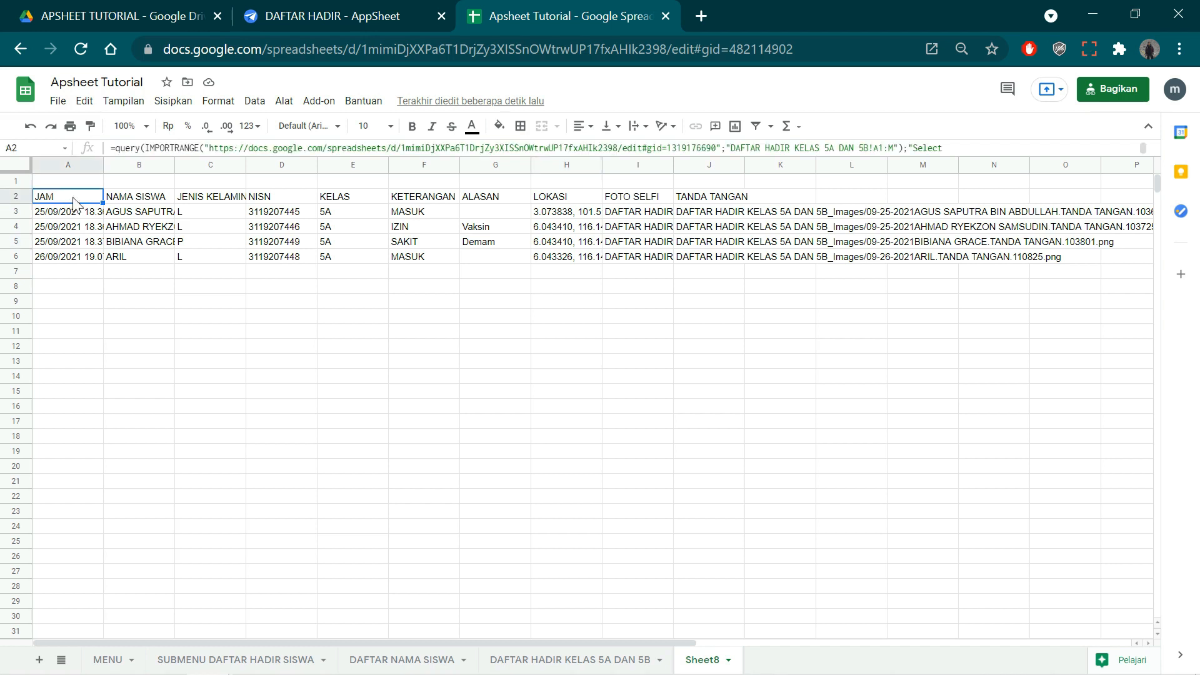
{"action": "left_click_drag", "start_coordinate": [116, 148], "coordinate": [201, 148]}
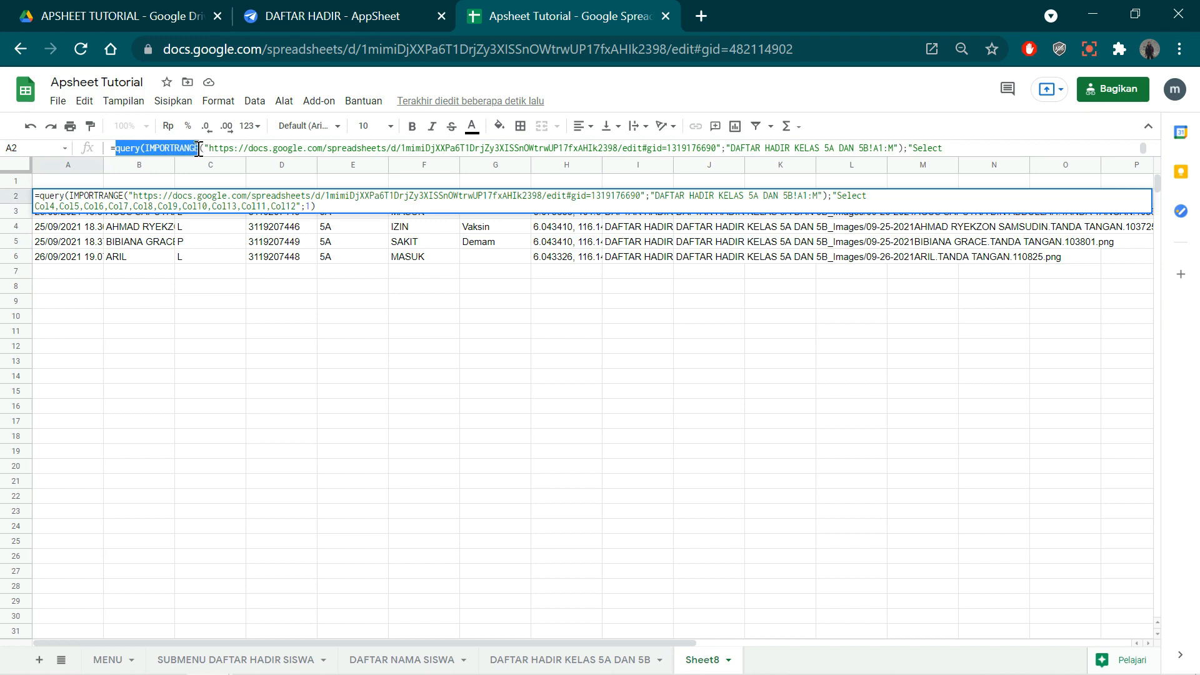
{"action": "left_click_drag", "start_coordinate": [210, 152], "coordinate": [435, 160]}
{"action": "left_click", "coordinate": [572, 198]}
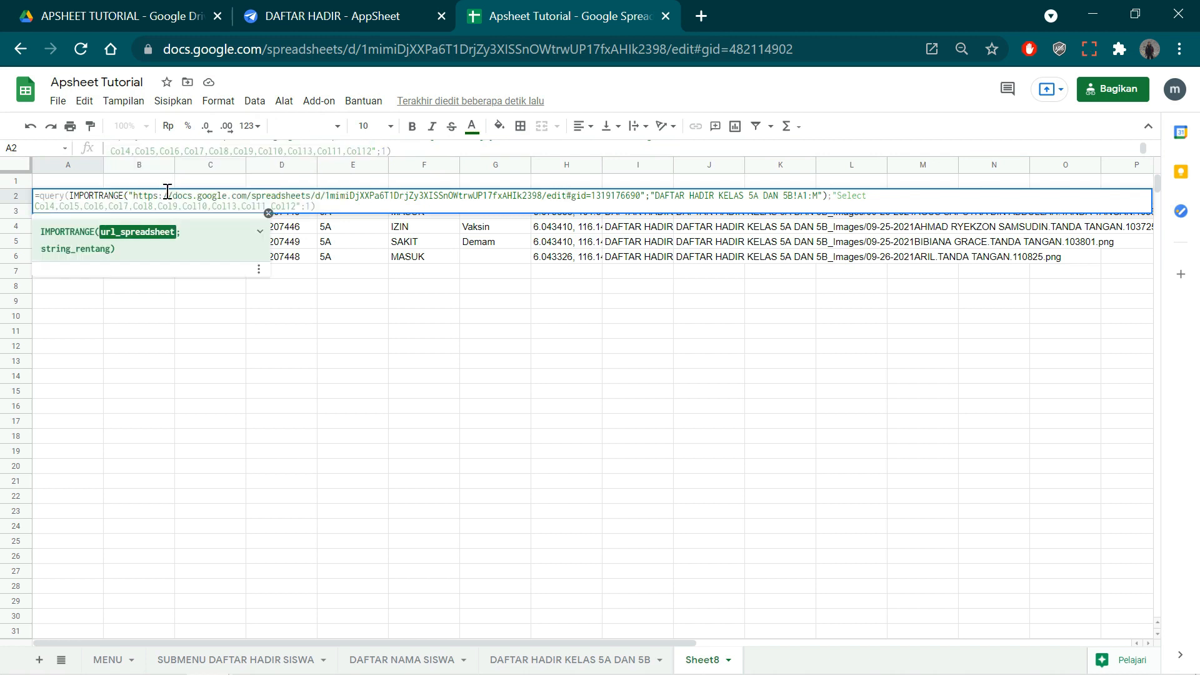
{"action": "left_click_drag", "start_coordinate": [643, 195], "coordinate": [116, 192]}
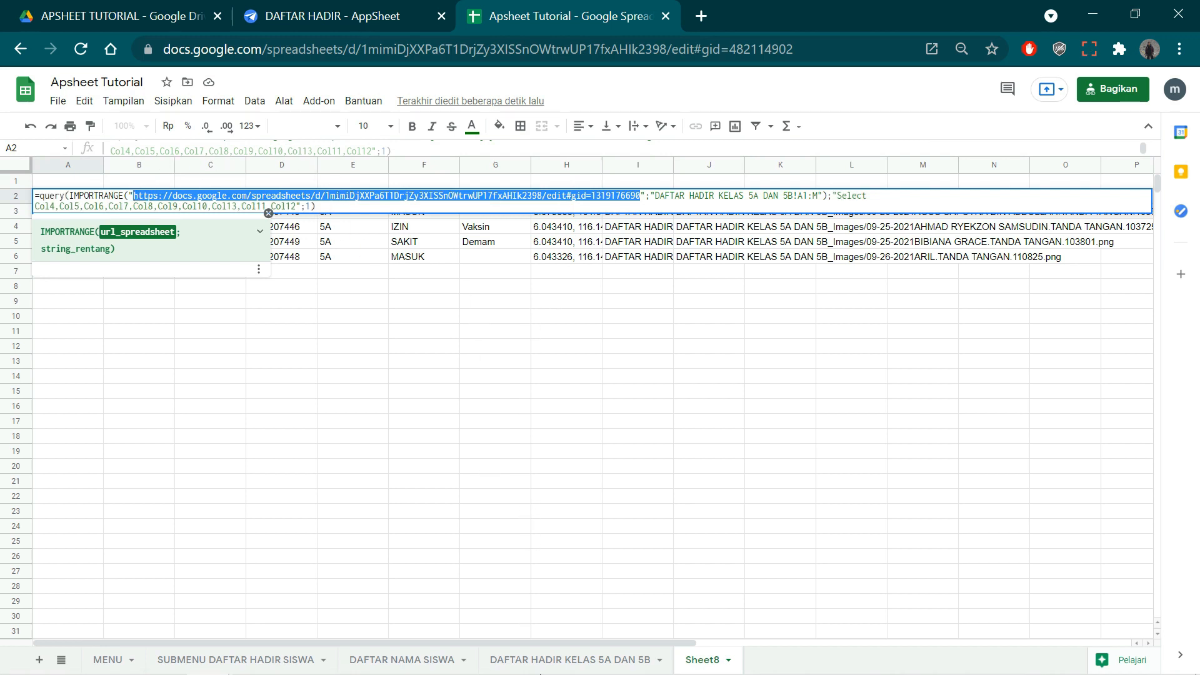
Compare the web address of the DAFTAR HADIR KELAS 5A DAN 5B sheet with the URL inside the A2 formula on Sheet8
{"action": "left_click", "coordinate": [570, 661]}
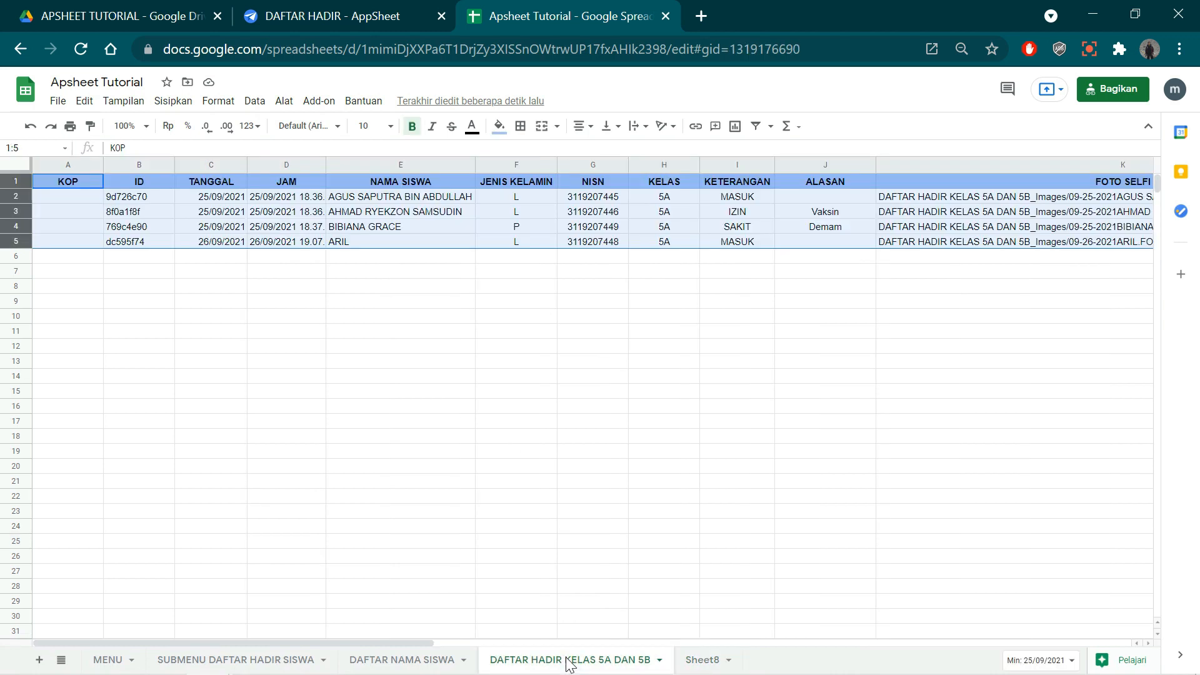
{"action": "left_click", "coordinate": [561, 49]}
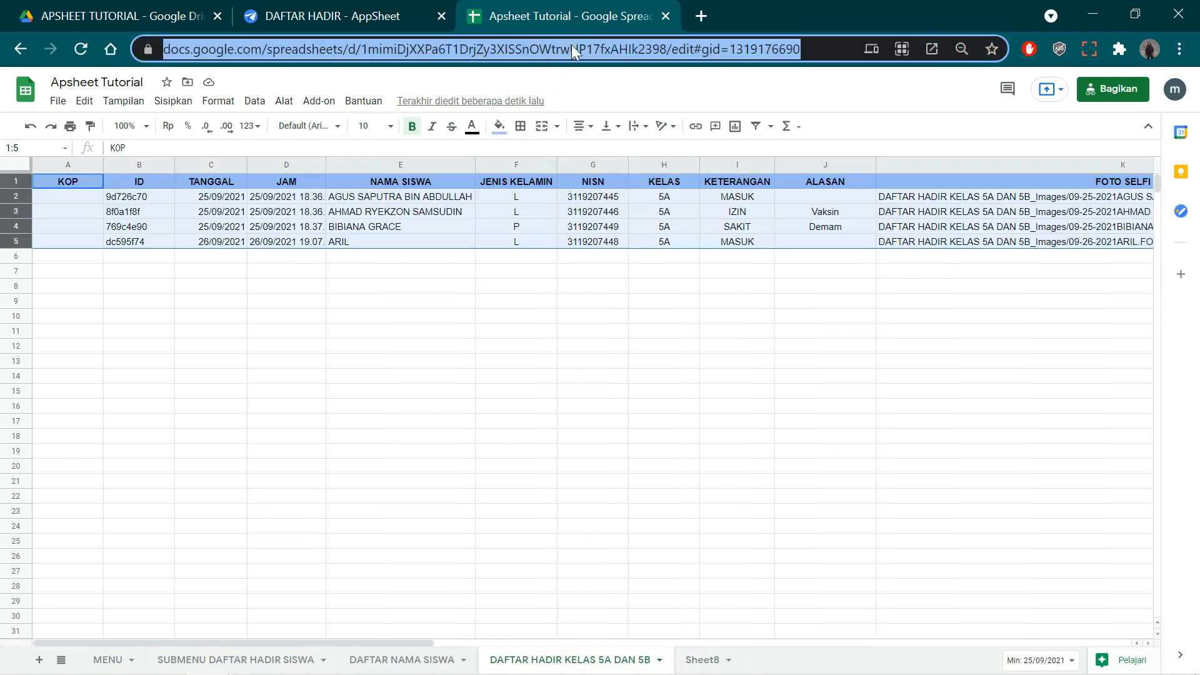
{"action": "left_click", "coordinate": [515, 50]}
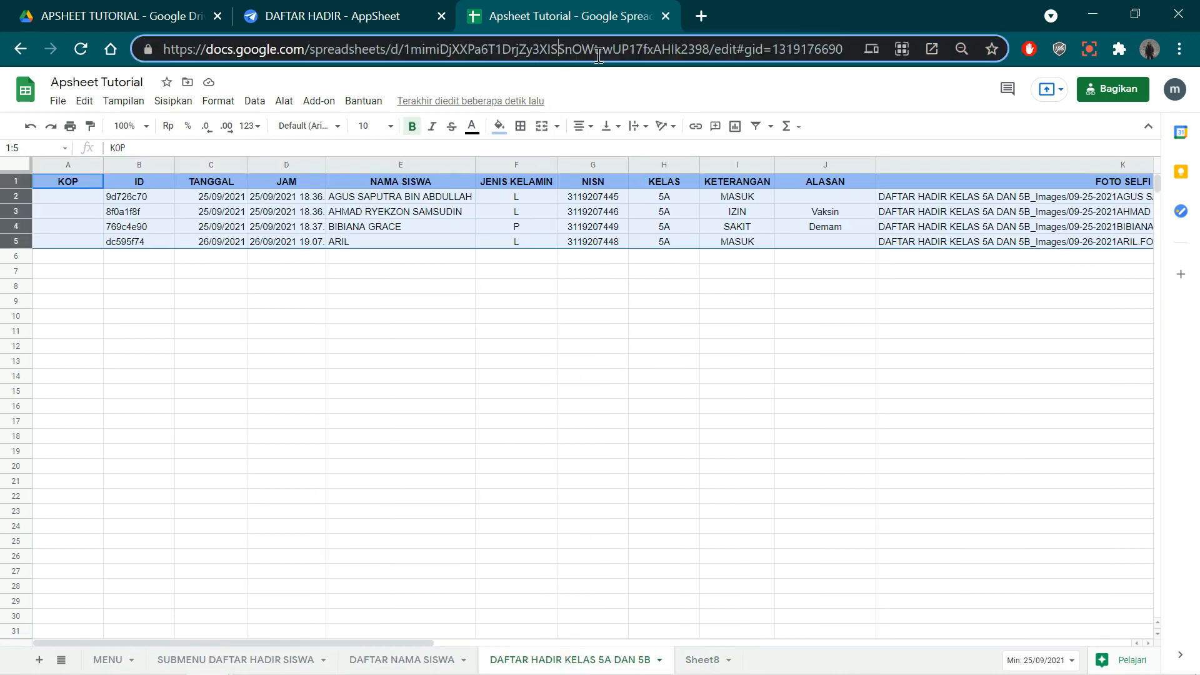
{"action": "triple_click", "coordinate": [812, 48]}
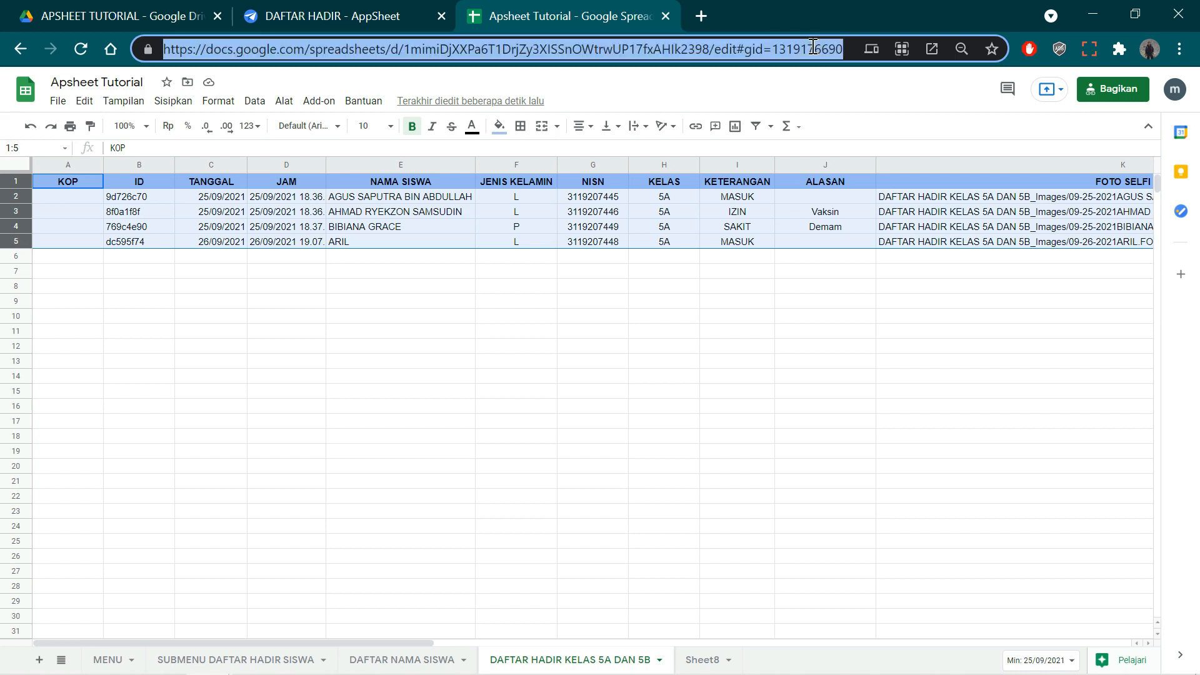
{"action": "mouse_move", "coordinate": [700, 671]}
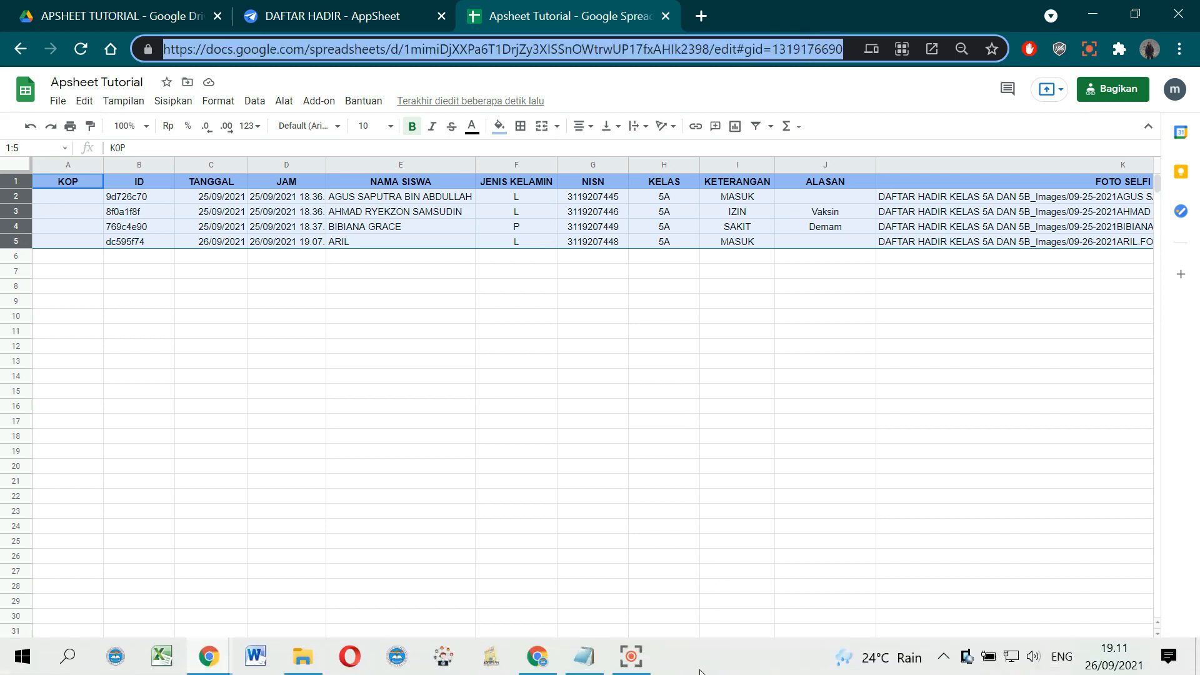
{"action": "left_click", "coordinate": [696, 561]}
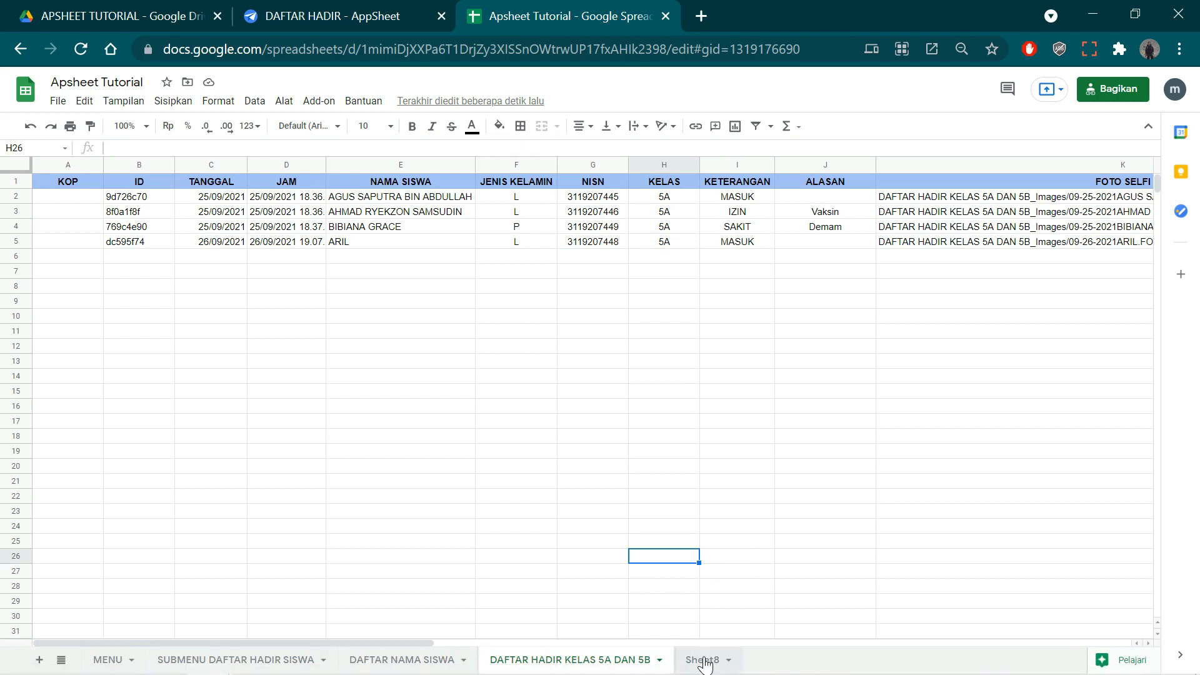
{"action": "left_click", "coordinate": [704, 661]}
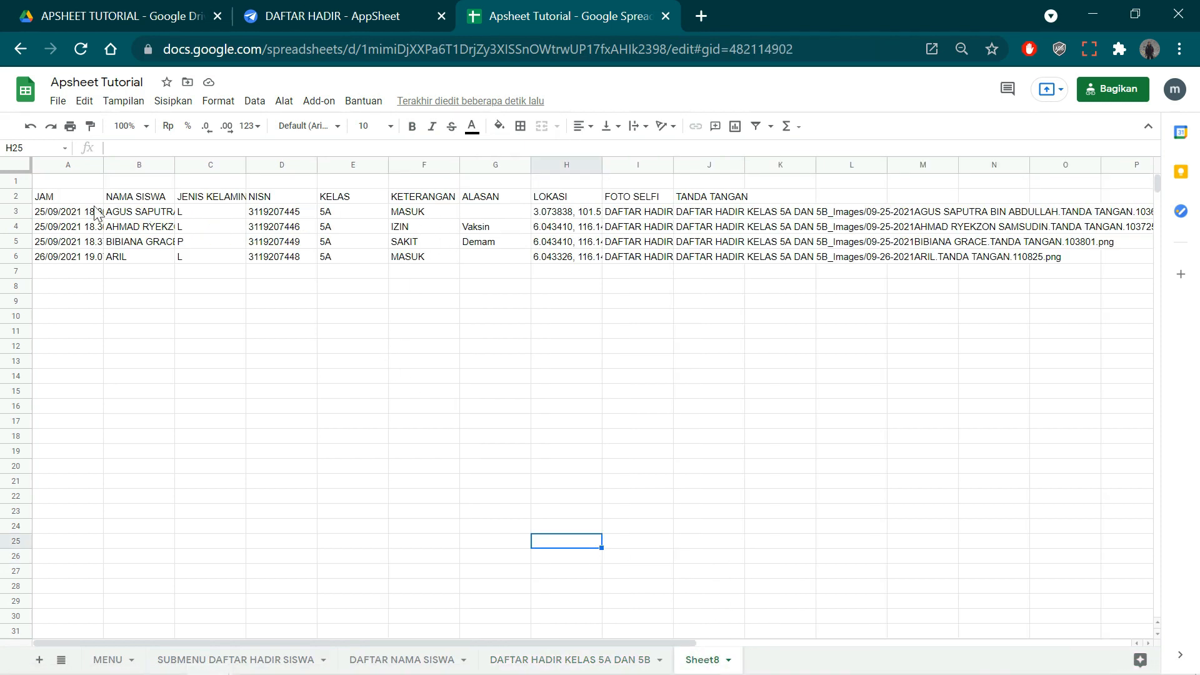
{"action": "left_click", "coordinate": [63, 199]}
{"action": "left_click_drag", "start_coordinate": [210, 148], "coordinate": [720, 150]}
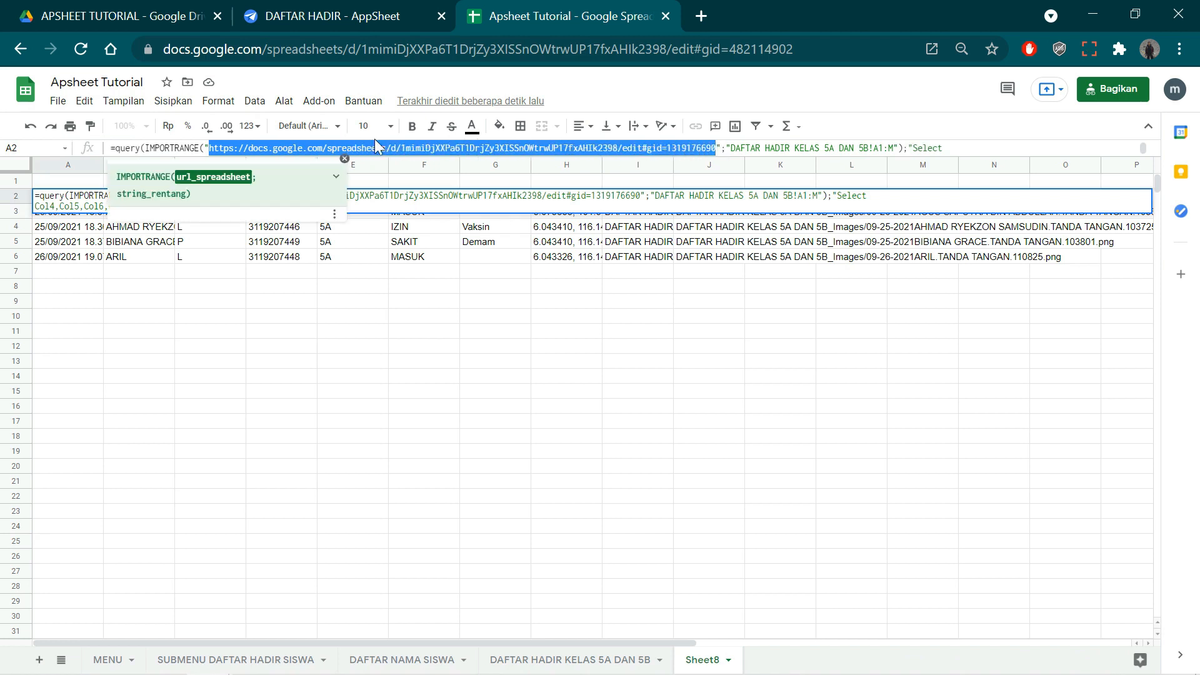
Set the browser's page zoom to 110% and leave the formula in A2 unedited
{"action": "left_click", "coordinate": [1179, 49]}
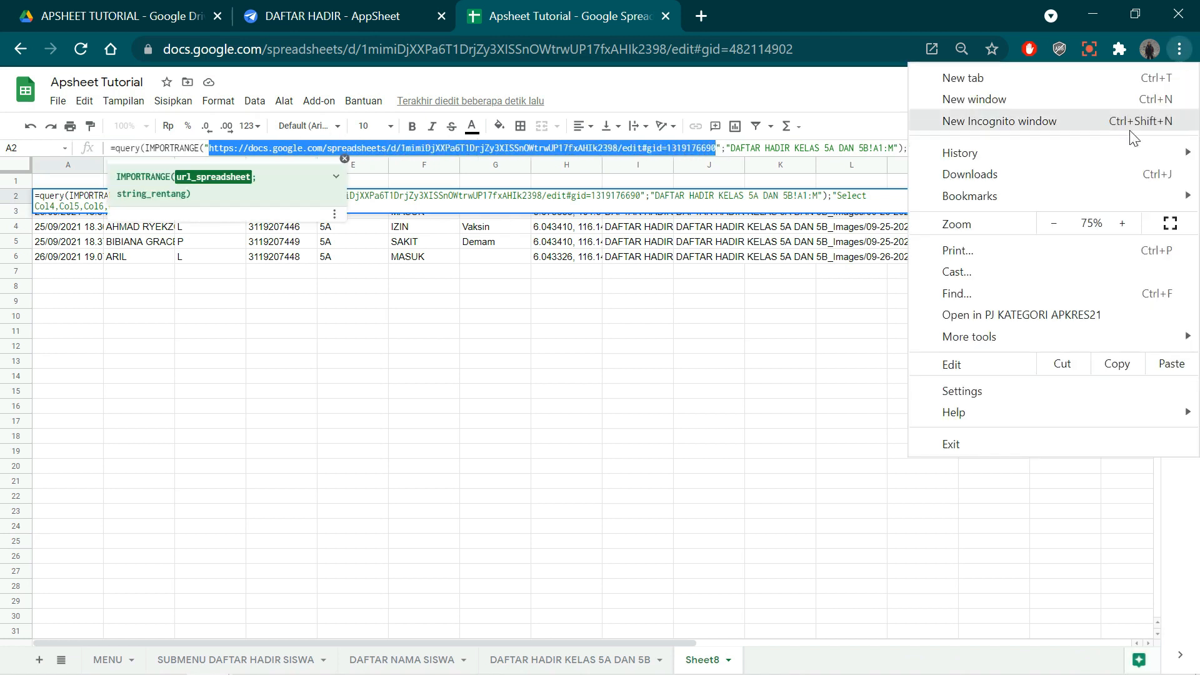
{"action": "left_click", "coordinate": [1127, 223]}
{"action": "left_click", "coordinate": [1126, 223]}
{"action": "left_click", "coordinate": [1127, 223]}
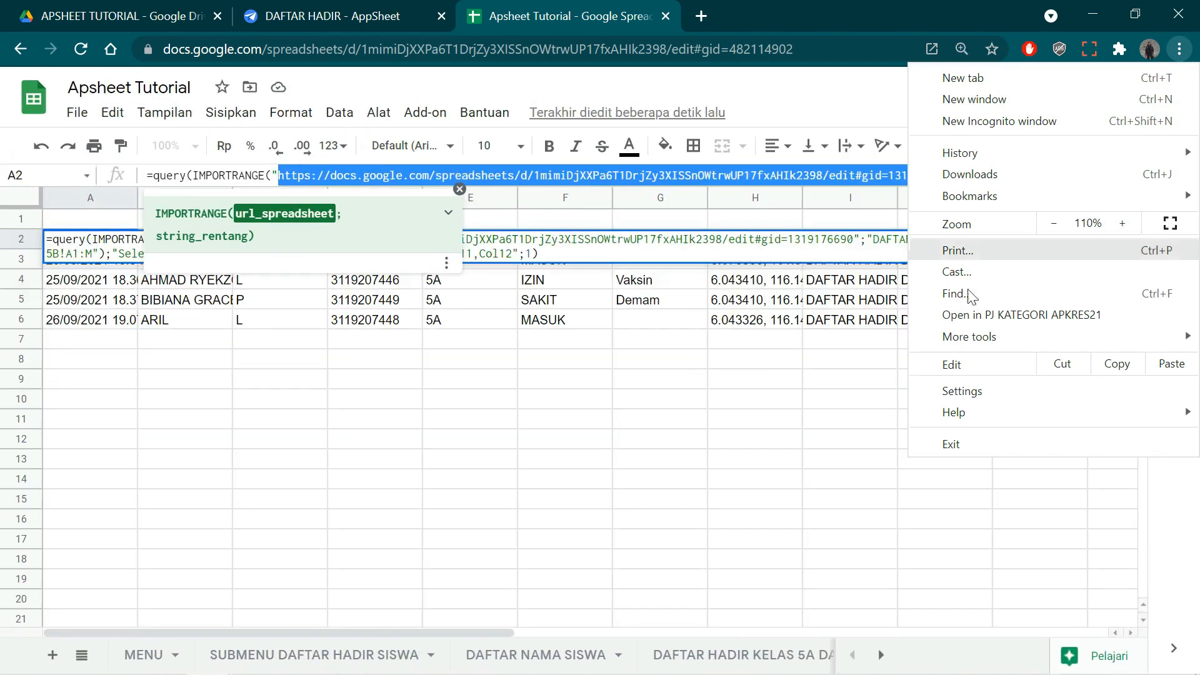
{"action": "left_click", "coordinate": [536, 454]}
{"action": "left_click", "coordinate": [537, 454]}
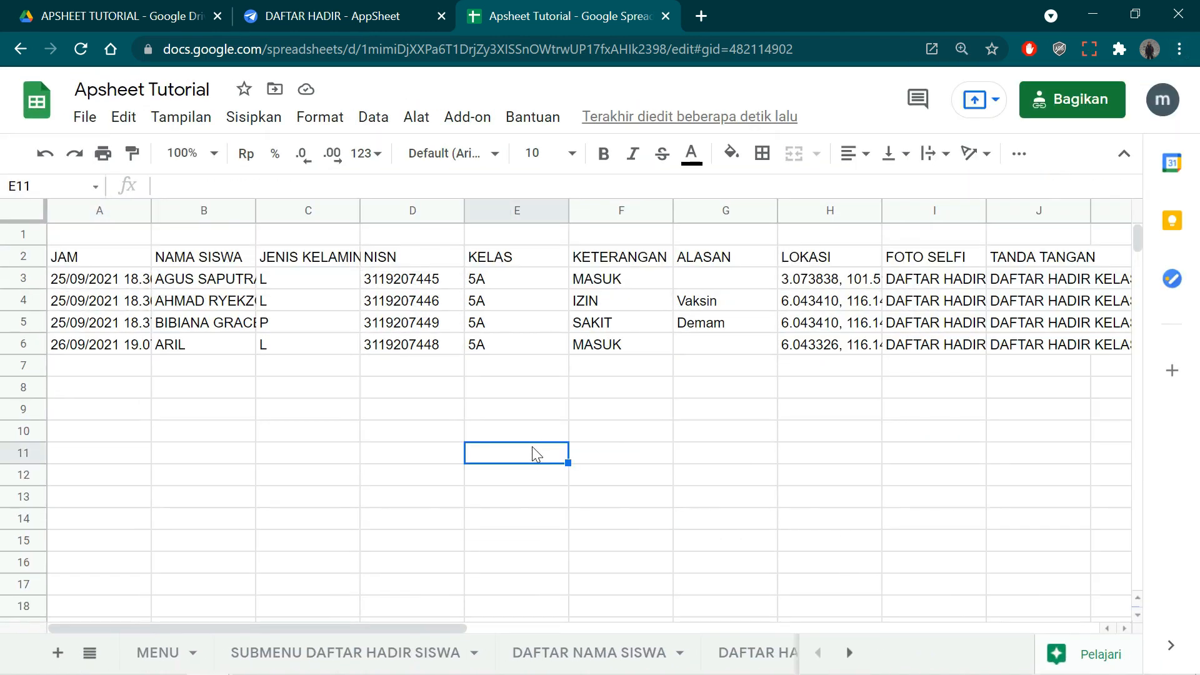
Examine the URL and sheet name arguments in the A2 formula and check the name against the DAFTAR HADIR KELAS 5A DAN 5B sheet
{"action": "left_click", "coordinate": [74, 256]}
{"action": "left_click", "coordinate": [309, 188]}
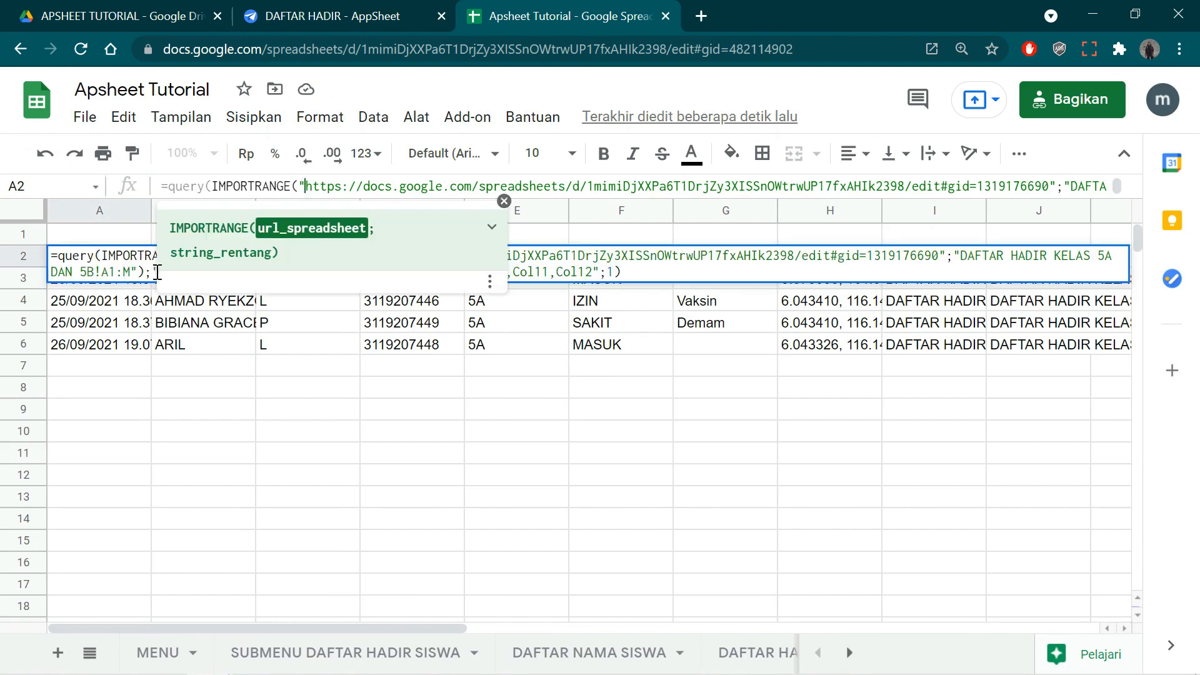
{"action": "left_click", "coordinate": [567, 250]}
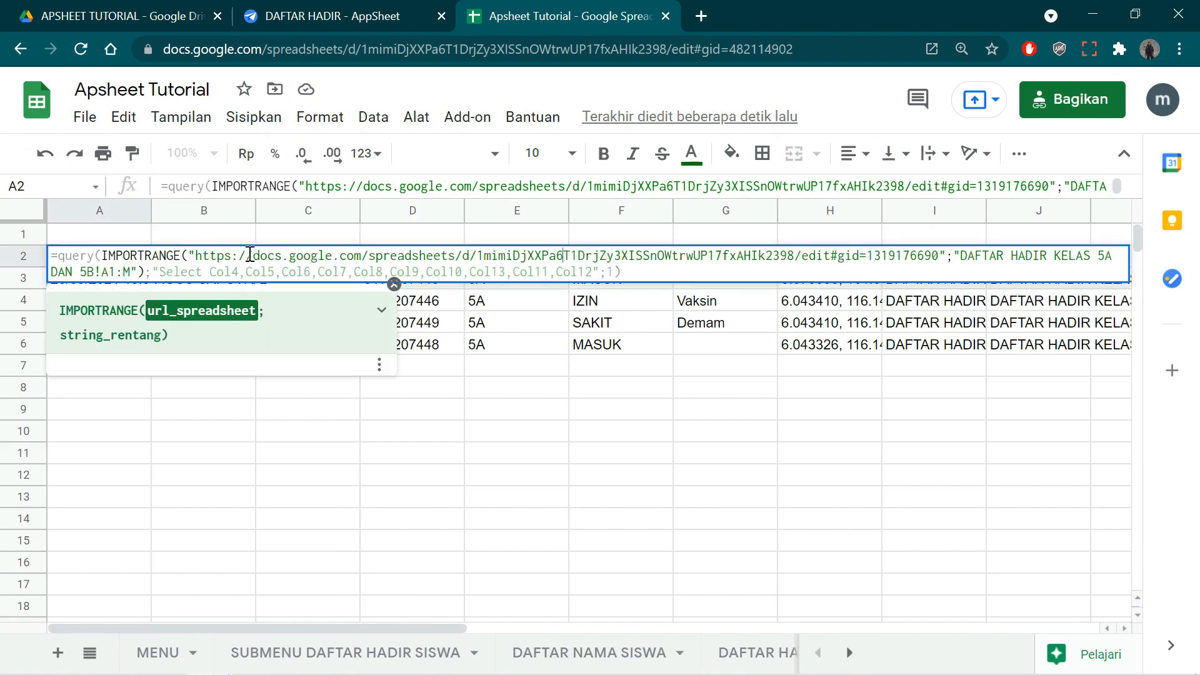
{"action": "left_click_drag", "start_coordinate": [204, 255], "coordinate": [942, 257]}
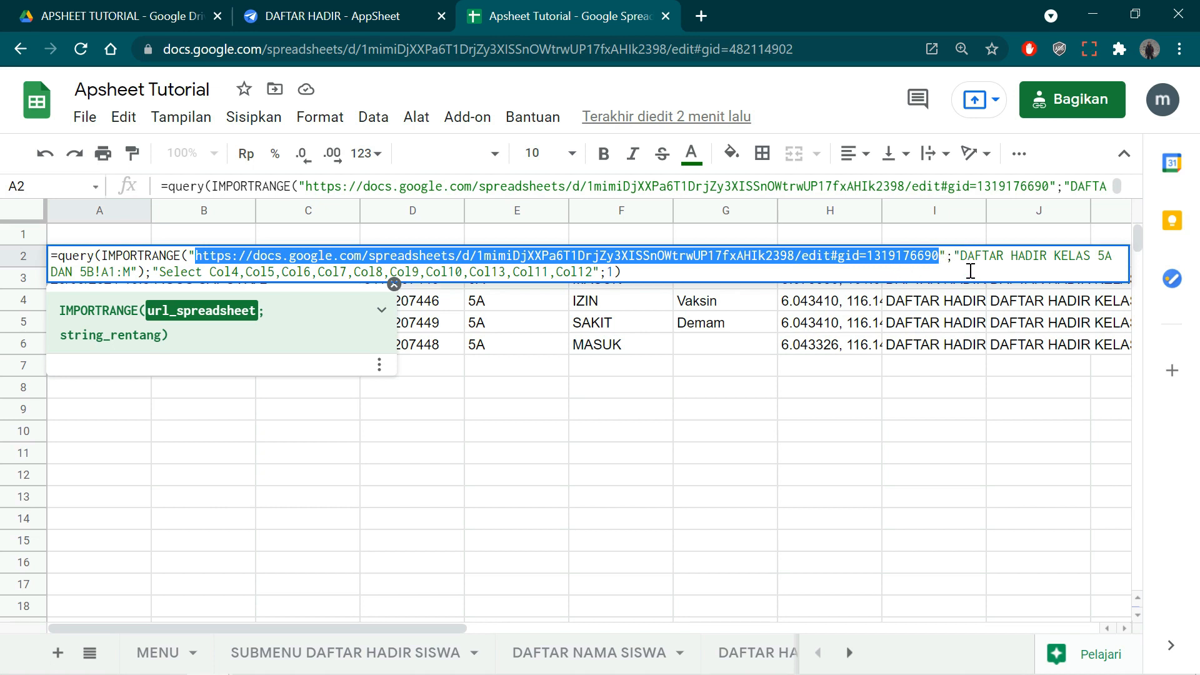
{"action": "left_click_drag", "start_coordinate": [960, 255], "coordinate": [1103, 256]}
{"action": "left_click_drag", "start_coordinate": [94, 272], "coordinate": [59, 273]}
{"action": "left_click", "coordinate": [730, 653]}
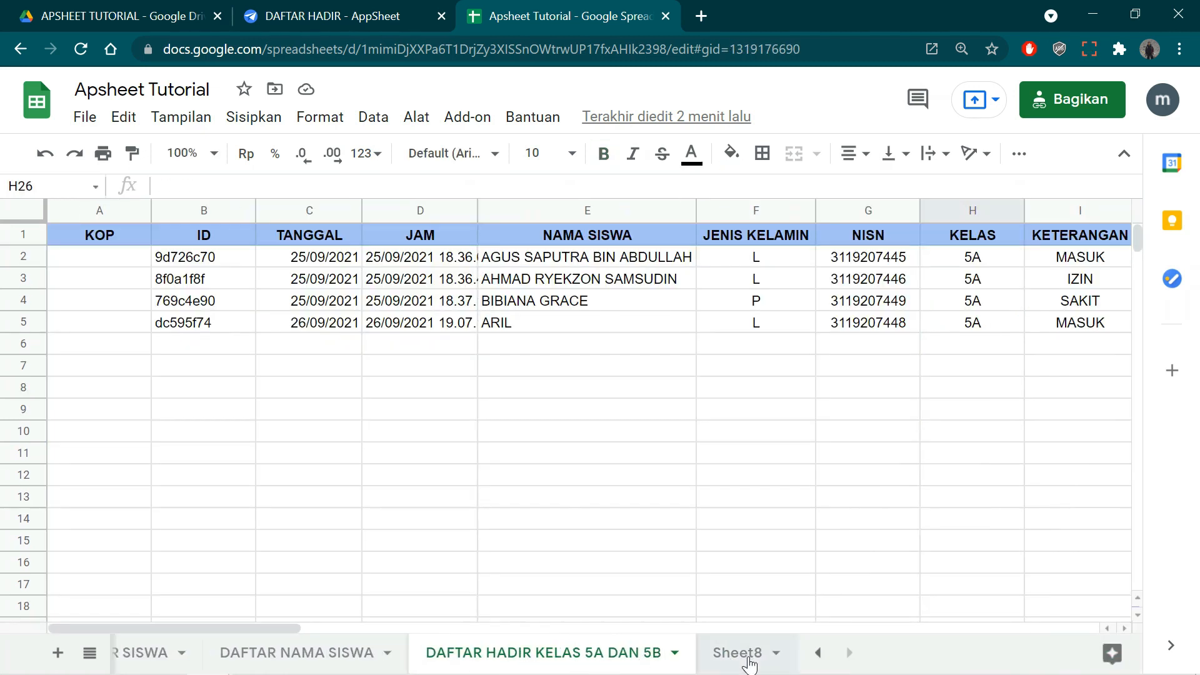
{"action": "left_click", "coordinate": [750, 661]}
Examine the range A1:M in the IMPORTRANGE part of the A2 formula, leaving the formula unedited
{"action": "left_click", "coordinate": [1013, 186]}
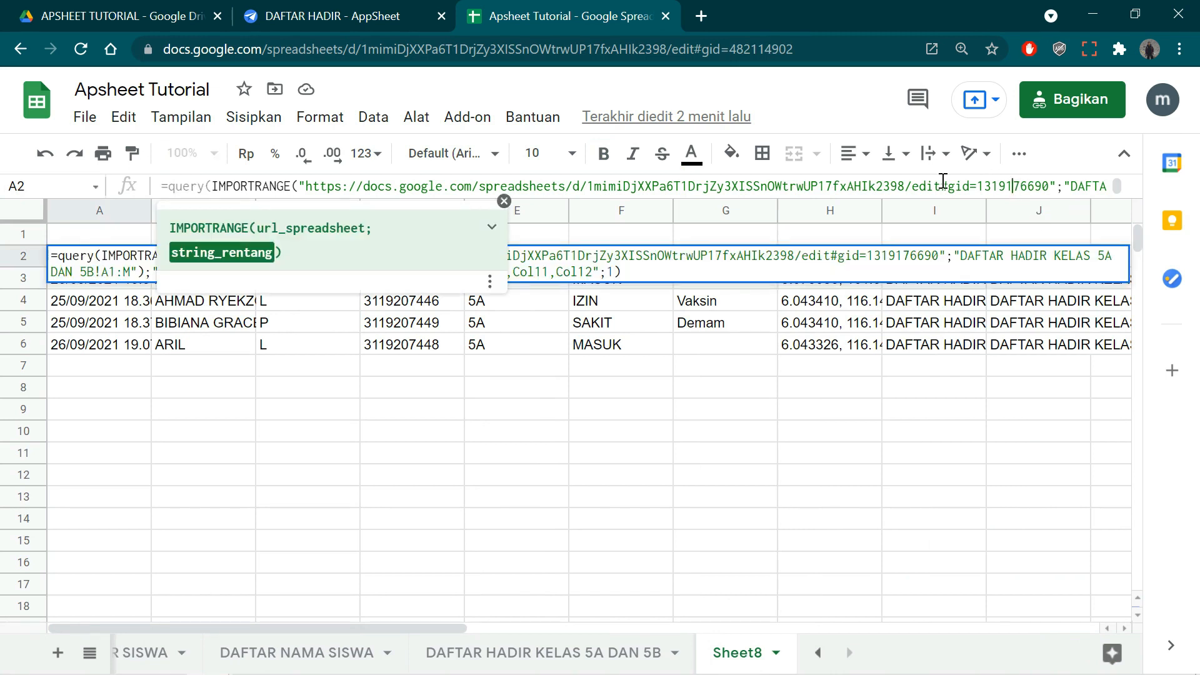
{"action": "left_click", "coordinate": [622, 275]}
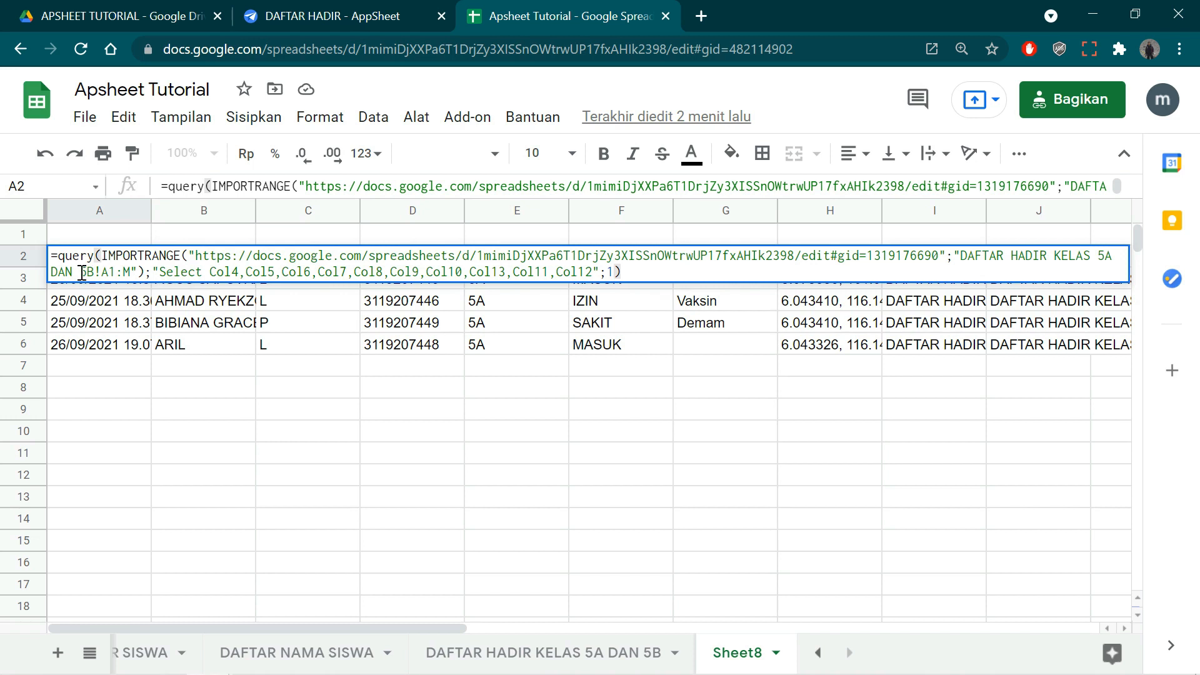
{"action": "left_click_drag", "start_coordinate": [100, 271], "coordinate": [127, 275]}
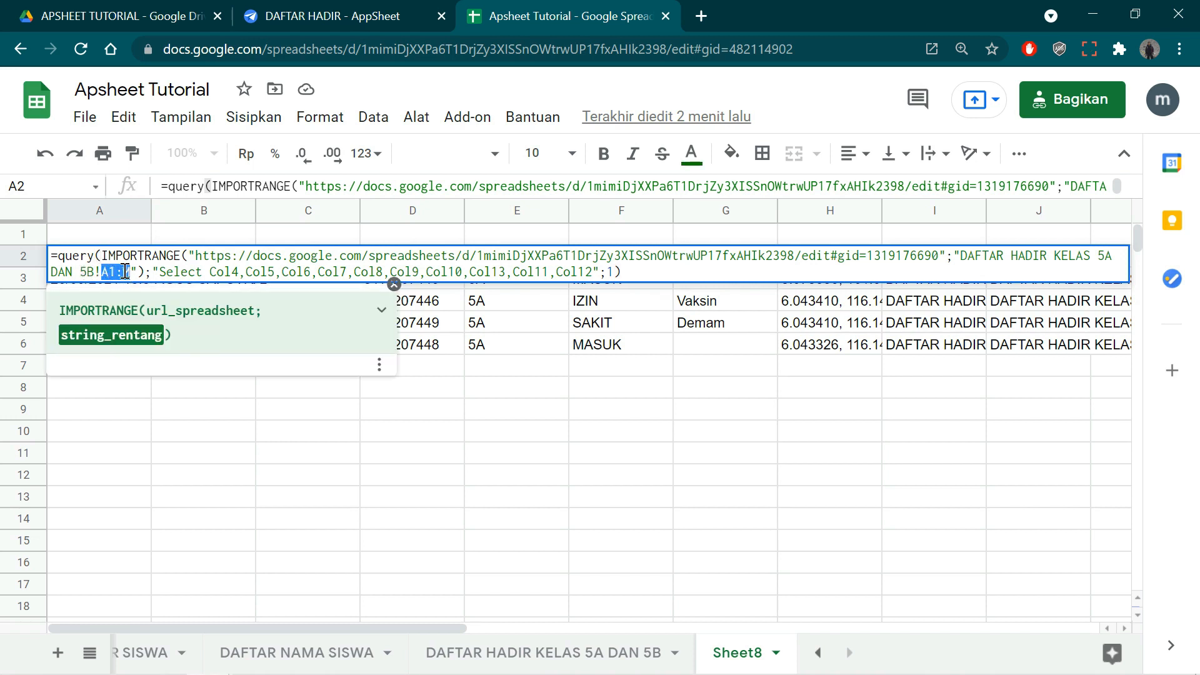
{"action": "left_click", "coordinate": [607, 588]}
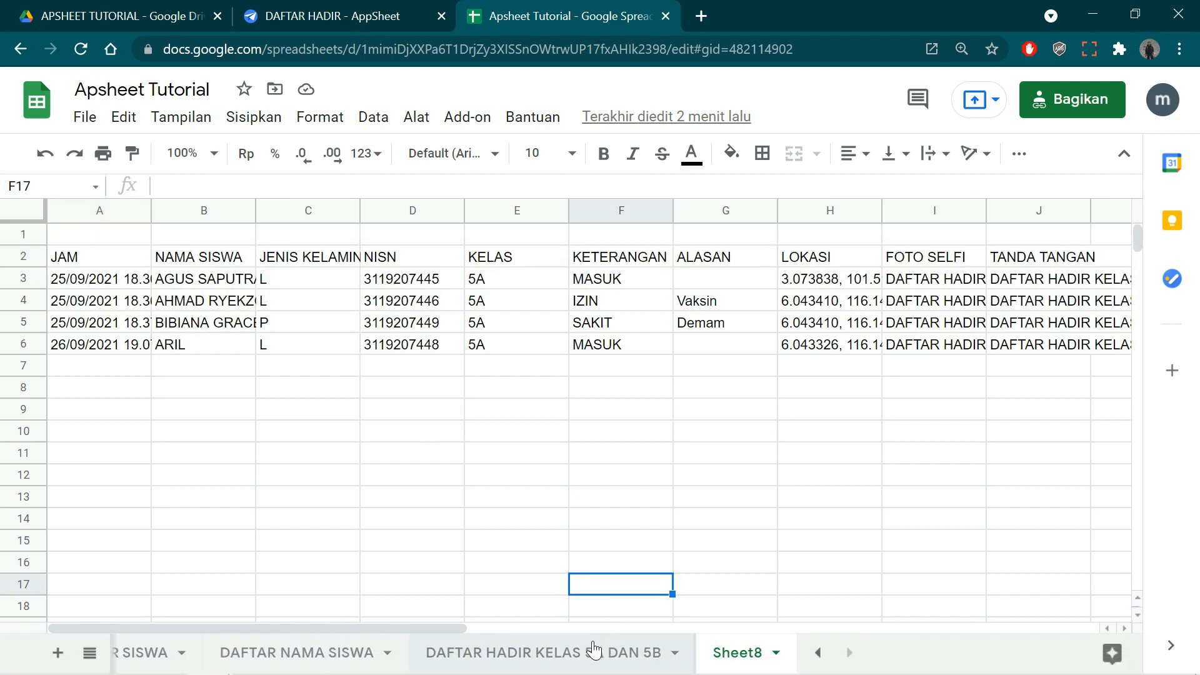
Examine columns A through M on the DAFTAR HADIR KELAS 5A DAN 5B sheet to check the imported range
{"action": "left_click", "coordinate": [594, 651]}
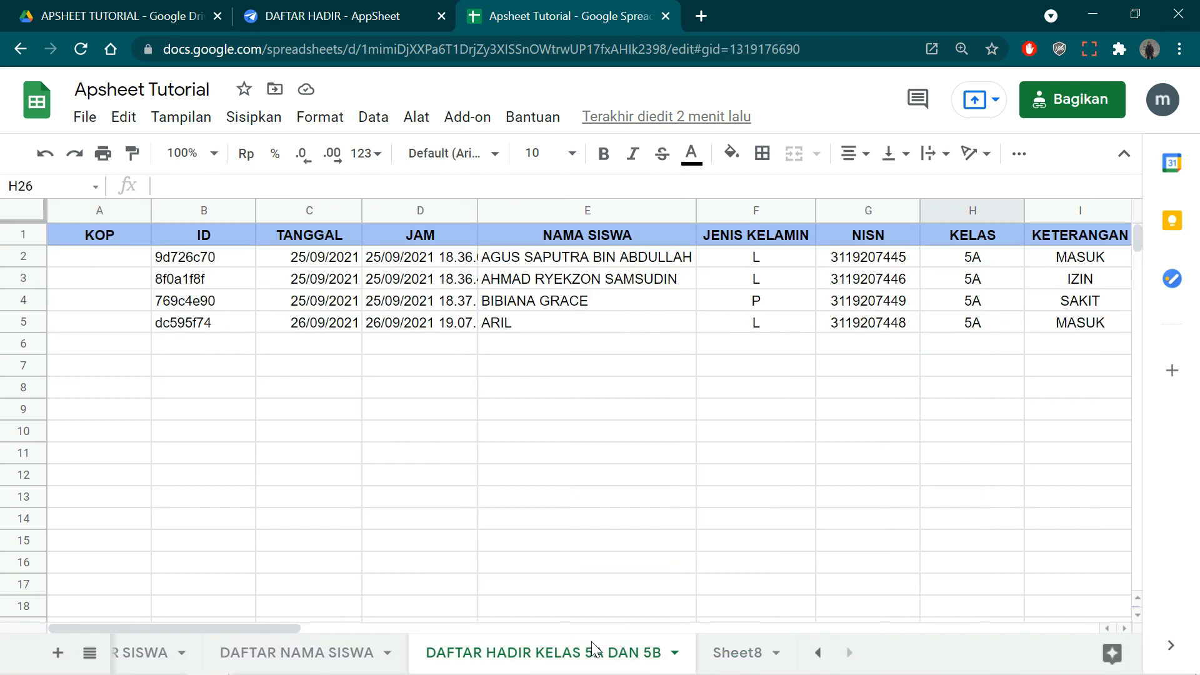
{"action": "left_click", "coordinate": [100, 213]}
{"action": "left_click_drag", "start_coordinate": [290, 627], "coordinate": [847, 640]}
{"action": "left_click", "coordinate": [861, 216]}
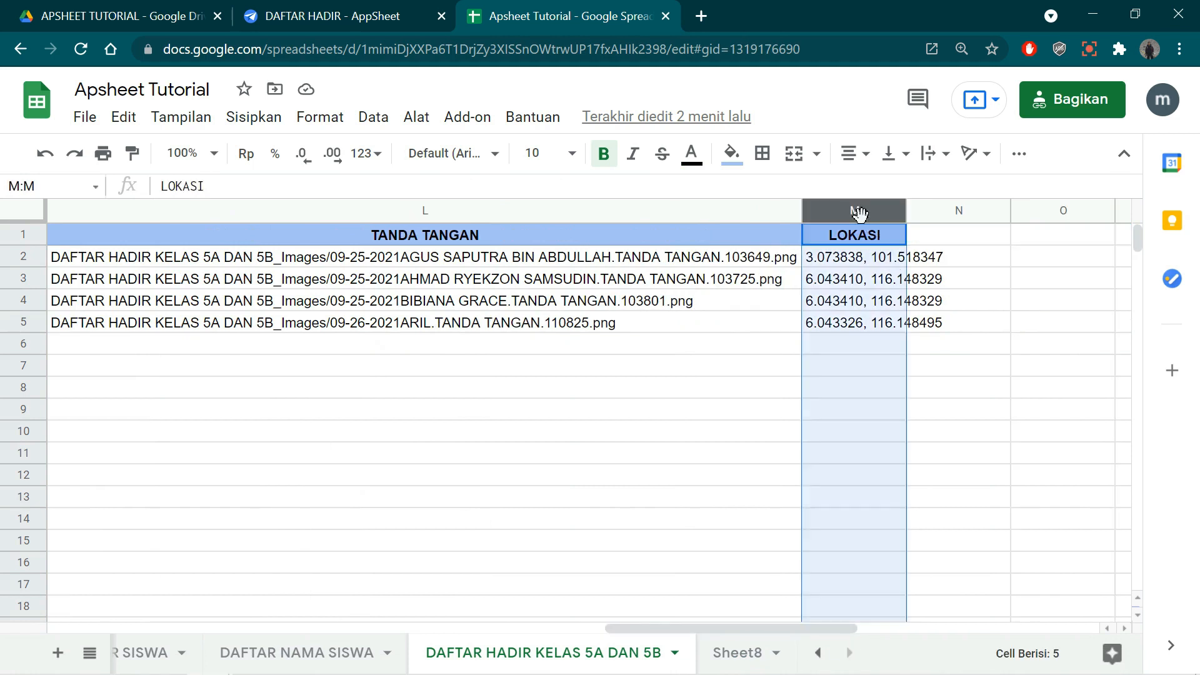
Examine the Select clause of the query formula in A2 on Sheet8, leaving the formula unedited
{"action": "left_click", "coordinate": [753, 655]}
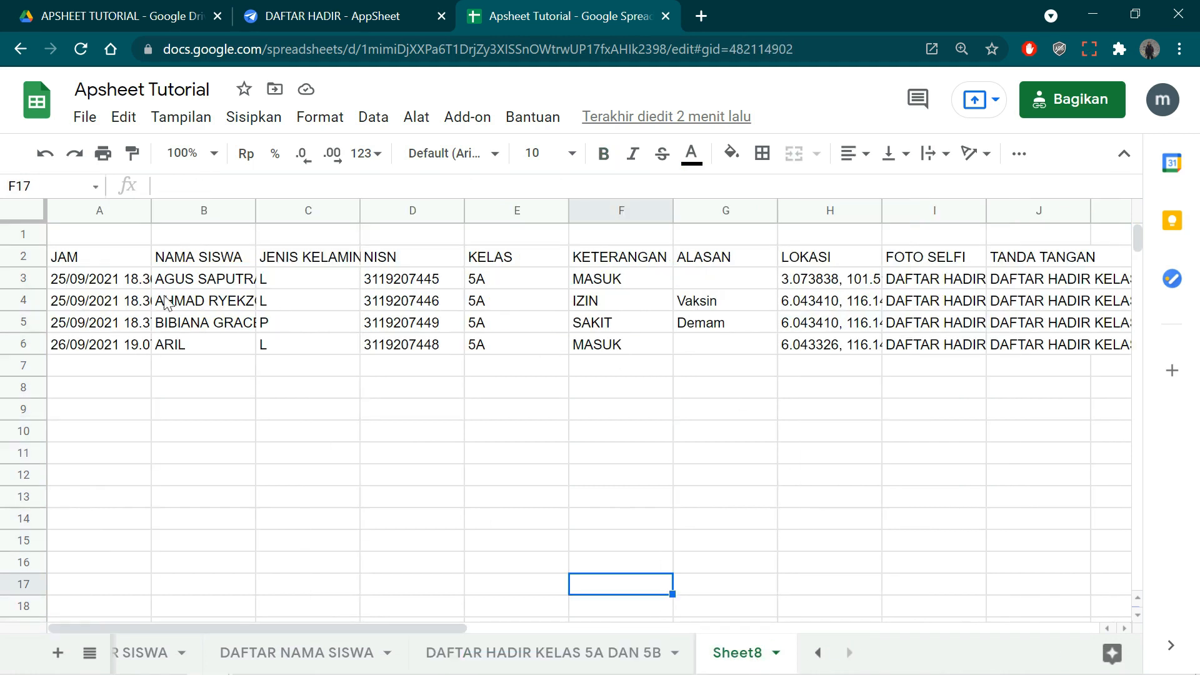
{"action": "left_click", "coordinate": [95, 261]}
{"action": "left_click", "coordinate": [592, 186]}
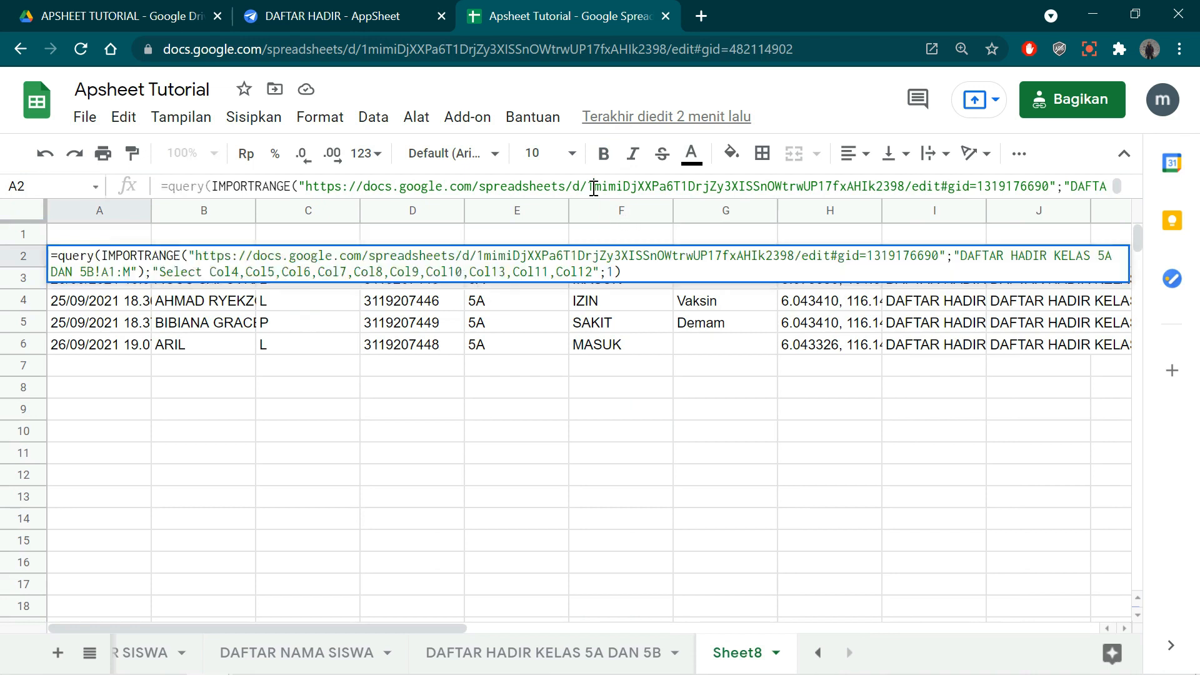
{"action": "left_click", "coordinate": [678, 269]}
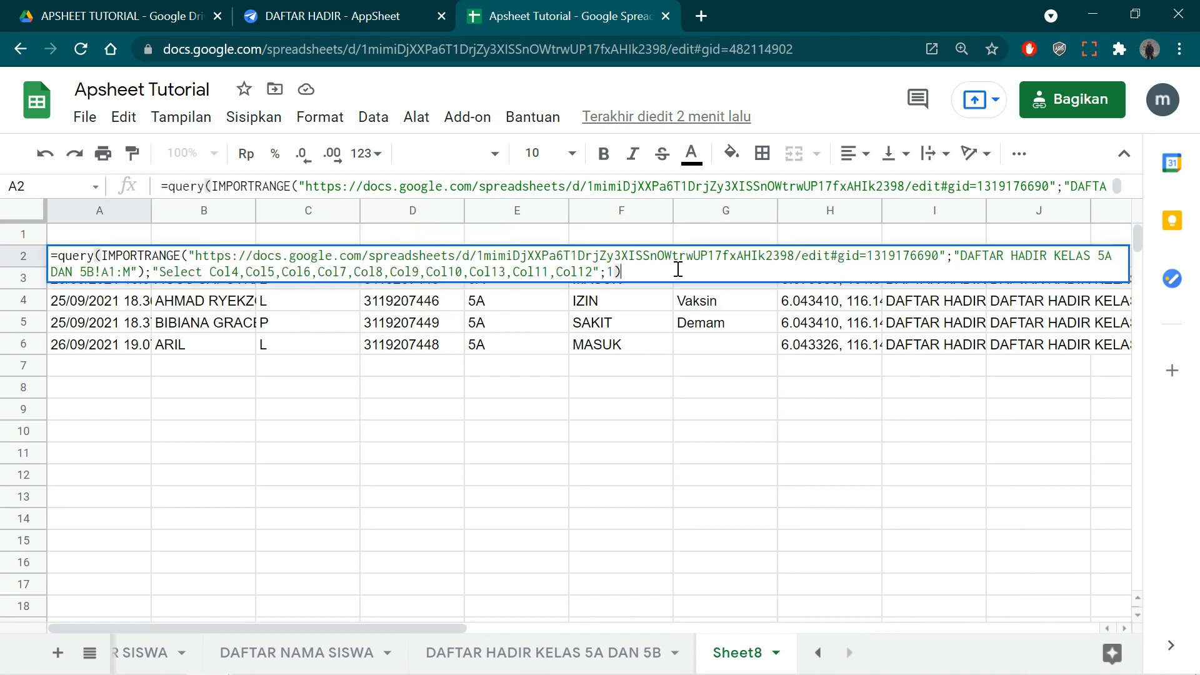
{"action": "left_click", "coordinate": [154, 272]}
{"action": "type", "text": "\""}
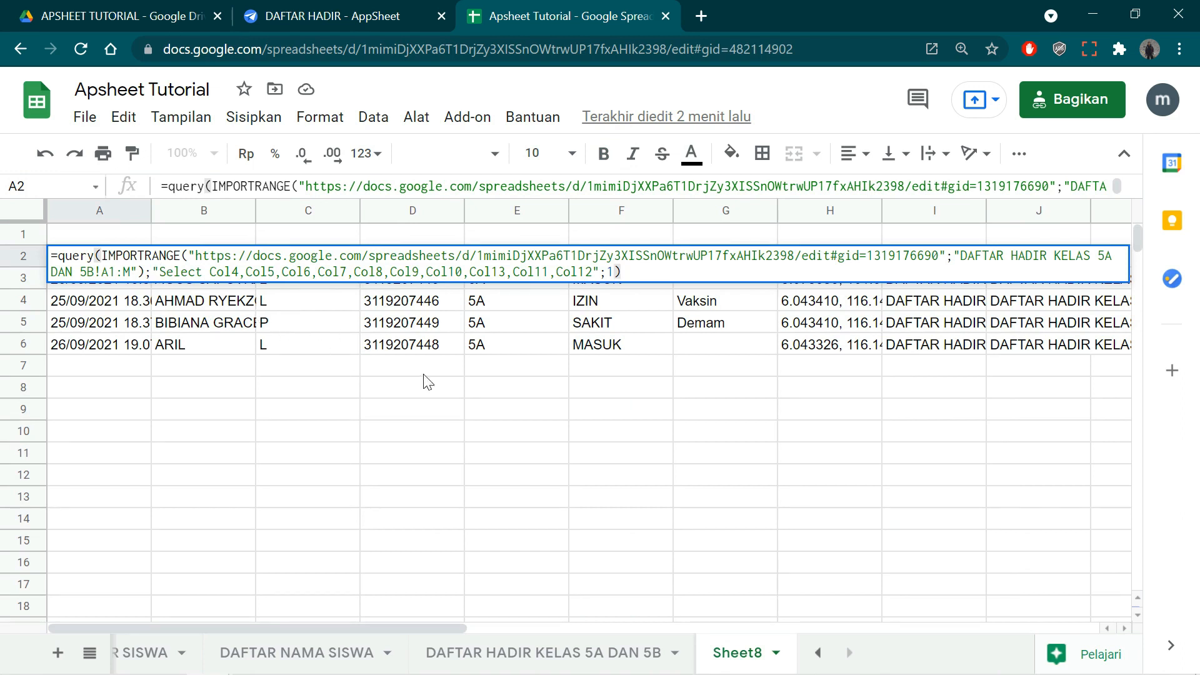
{"action": "left_click", "coordinate": [678, 350]}
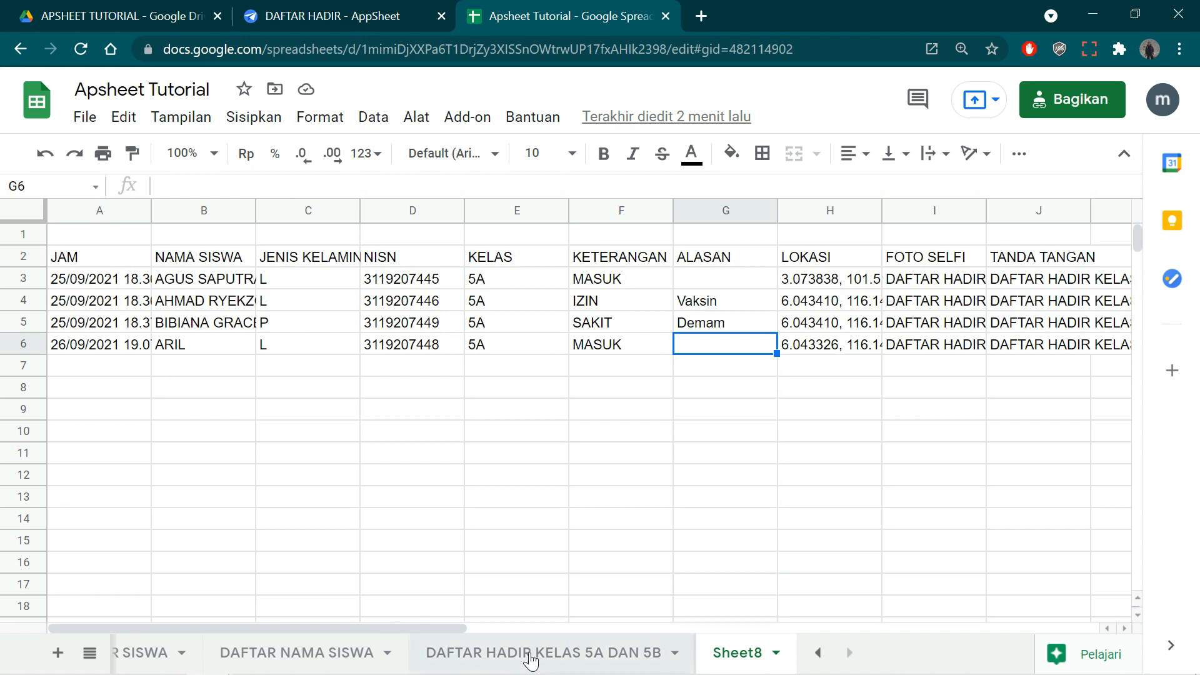
Examine the order of the TANGGAL, JAM and NAMA SISWA columns on the DAFTAR HADIR KELAS 5A DAN 5B sheet
{"action": "left_click", "coordinate": [494, 655]}
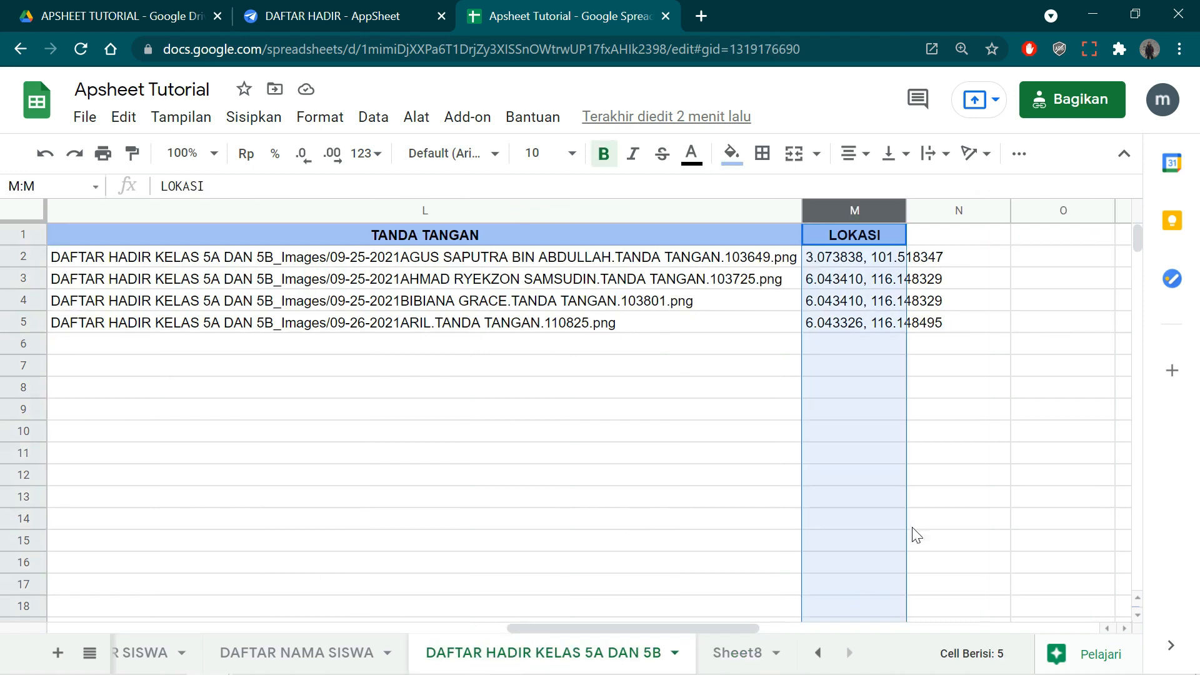
{"action": "left_click_drag", "start_coordinate": [639, 629], "coordinate": [150, 643]}
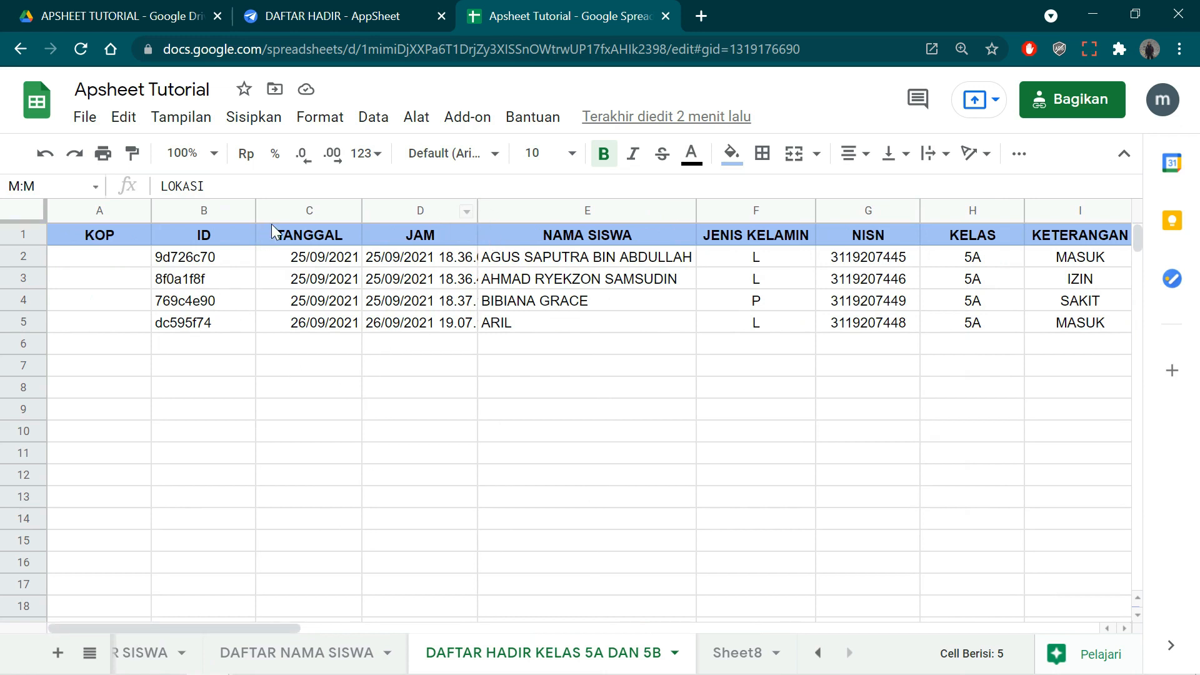
{"action": "left_click", "coordinate": [280, 207]}
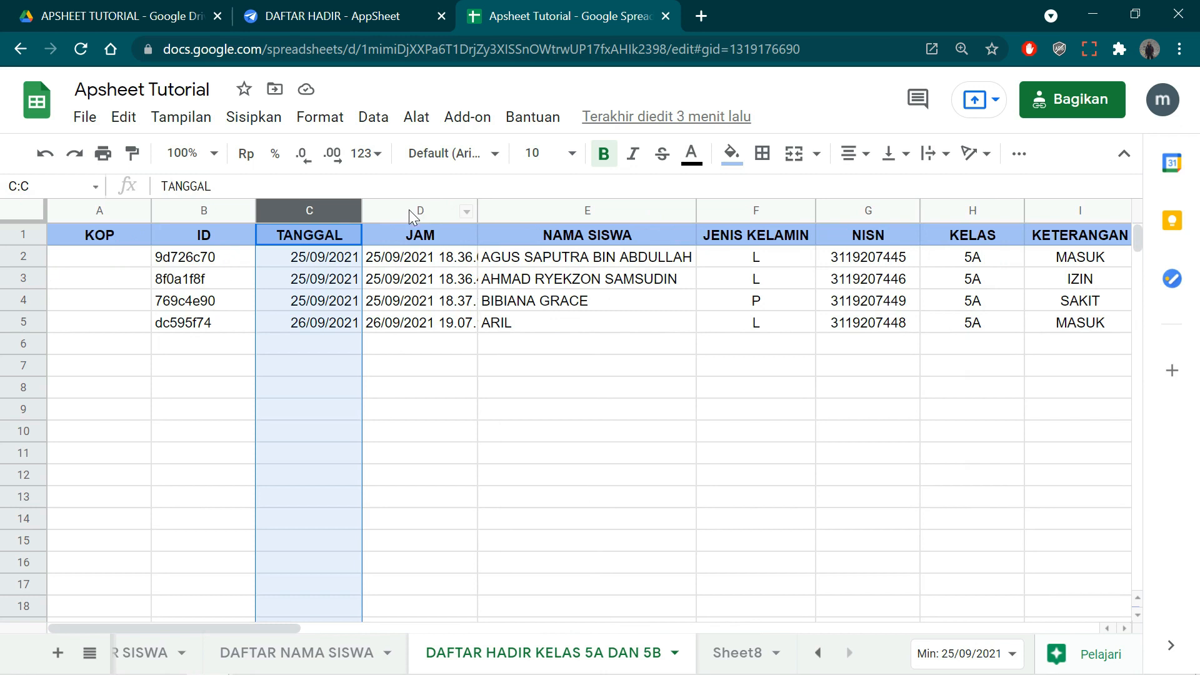
{"action": "left_click", "coordinate": [416, 210]}
{"action": "left_click", "coordinate": [614, 206]}
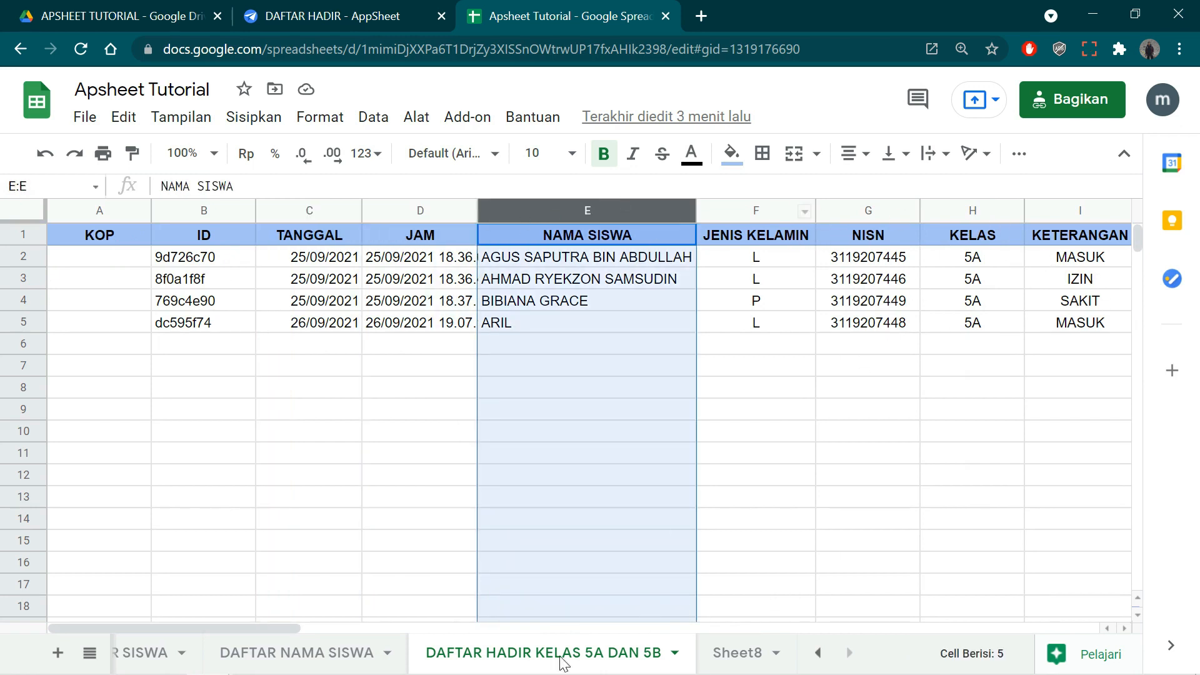
Review the imported column headers on Sheet8, from NAMA SISWA in B2 through TANDA TANGAN in J2
{"action": "left_click", "coordinate": [739, 653]}
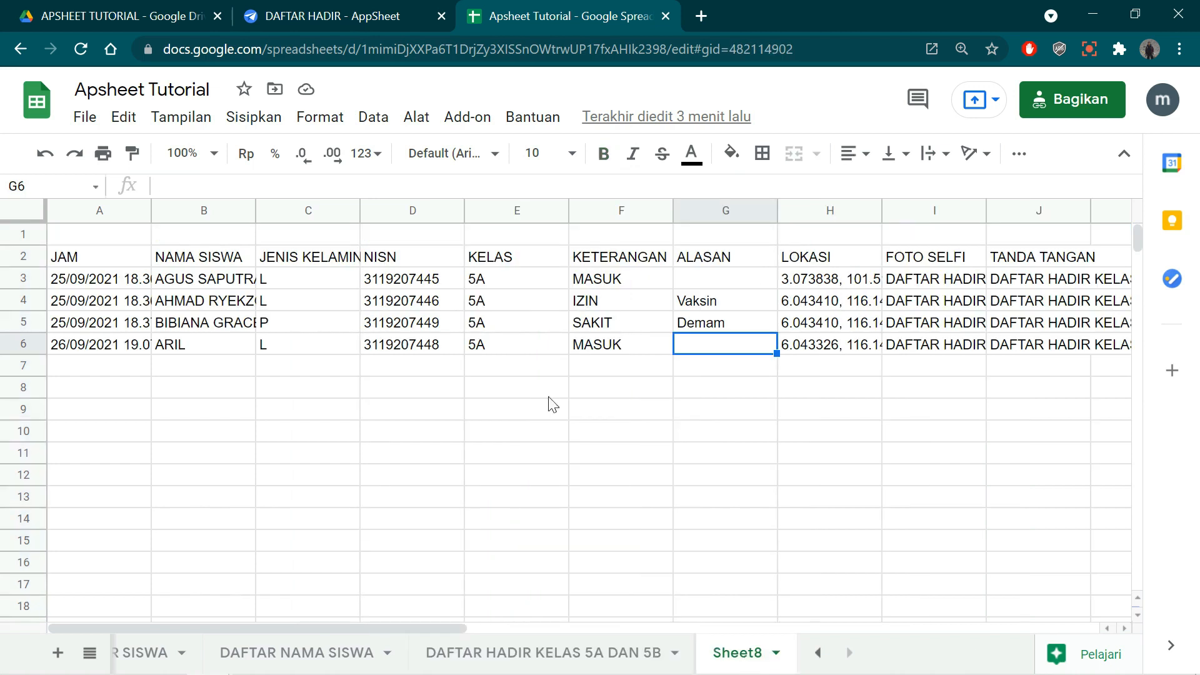
{"action": "left_click", "coordinate": [185, 262]}
{"action": "left_click", "coordinate": [290, 264]}
{"action": "left_click", "coordinate": [403, 270]}
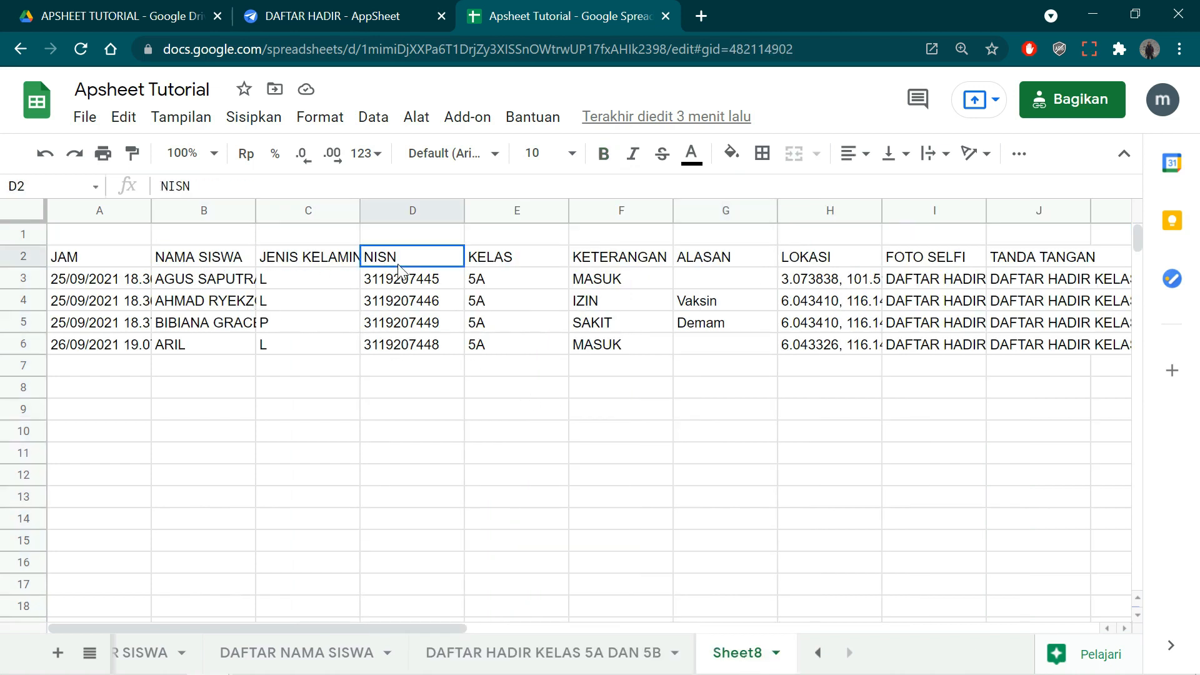
{"action": "left_click", "coordinate": [541, 270]}
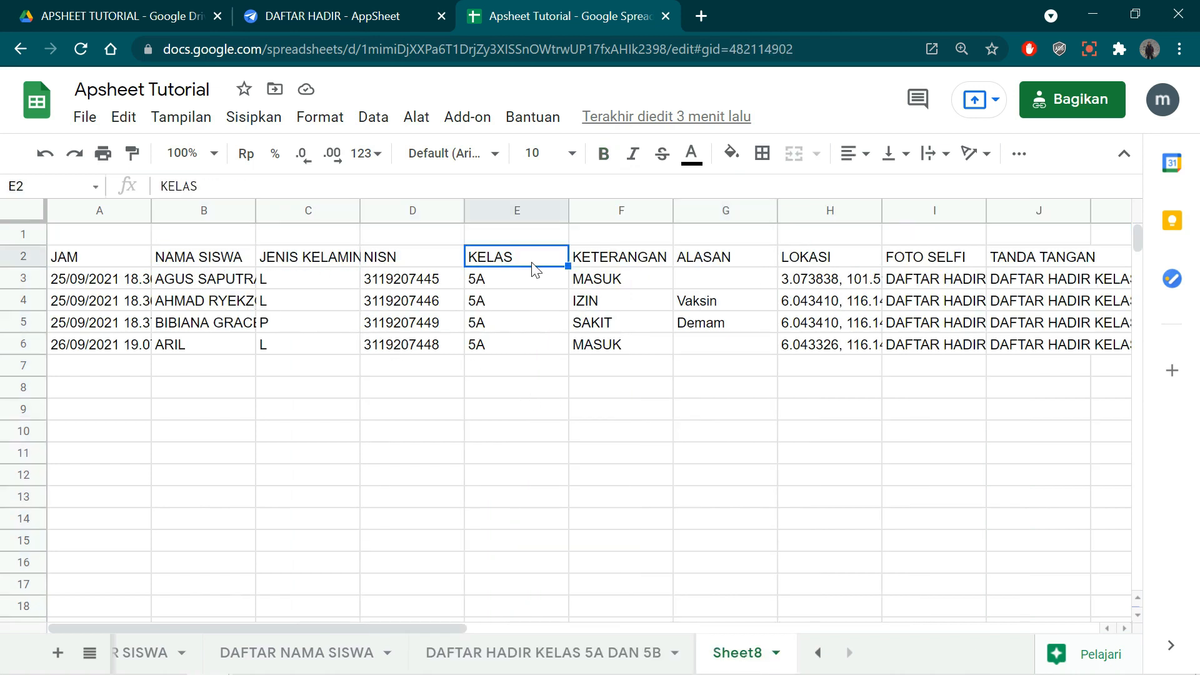
{"action": "left_click", "coordinate": [832, 259]}
{"action": "left_click", "coordinate": [1028, 262]}
{"action": "left_click", "coordinate": [950, 265]}
{"action": "left_click", "coordinate": [1041, 269]}
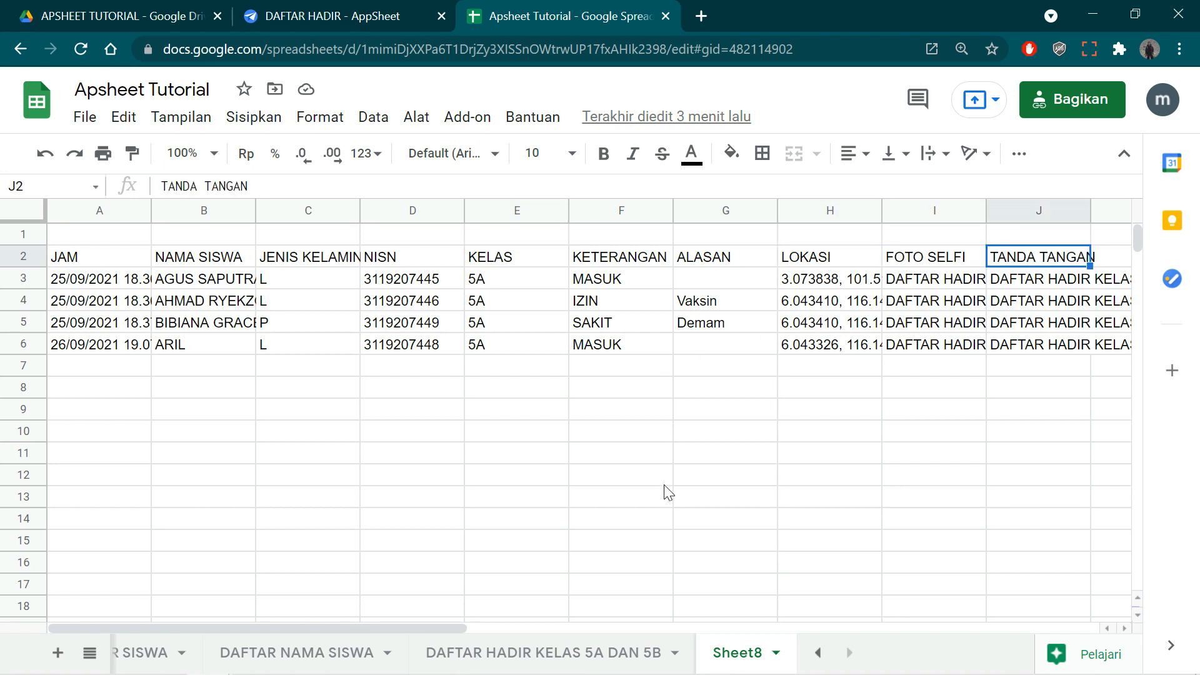
Examine the column list and header argument in the A2 formula and check them against the DAFTAR HADIR KELAS 5A DAN 5B sheet
{"action": "left_click", "coordinate": [97, 264]}
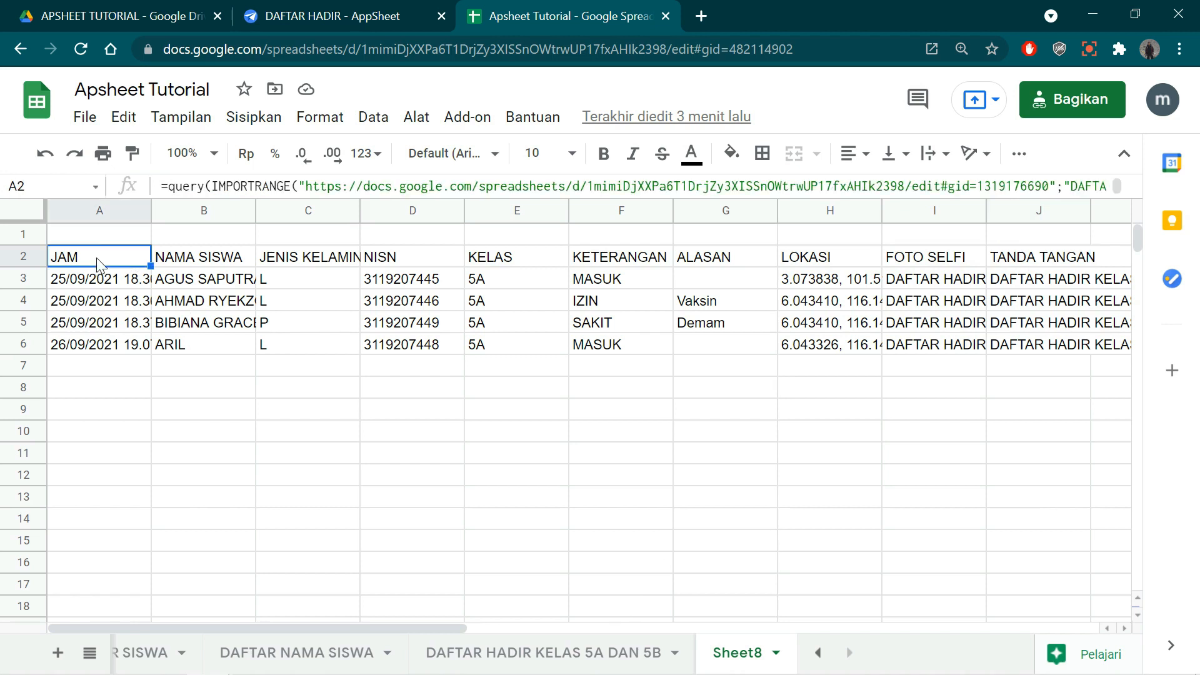
{"action": "double_click", "coordinate": [97, 263]}
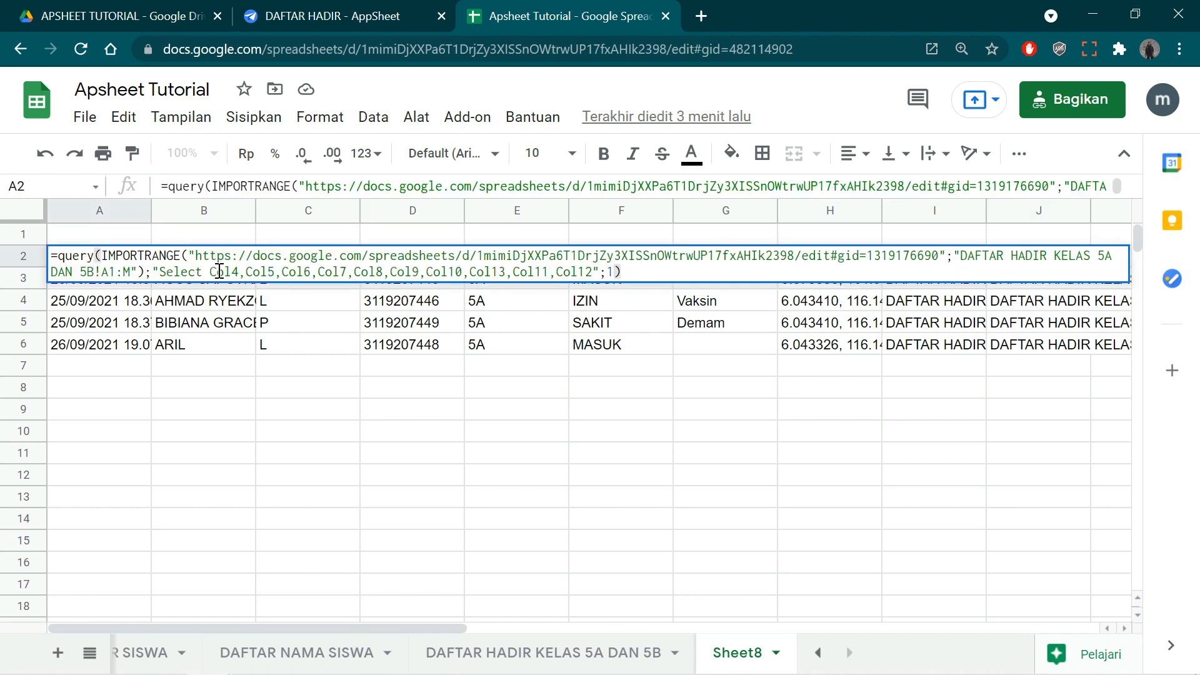
{"action": "left_click", "coordinate": [266, 268]}
{"action": "left_click", "coordinate": [320, 272]}
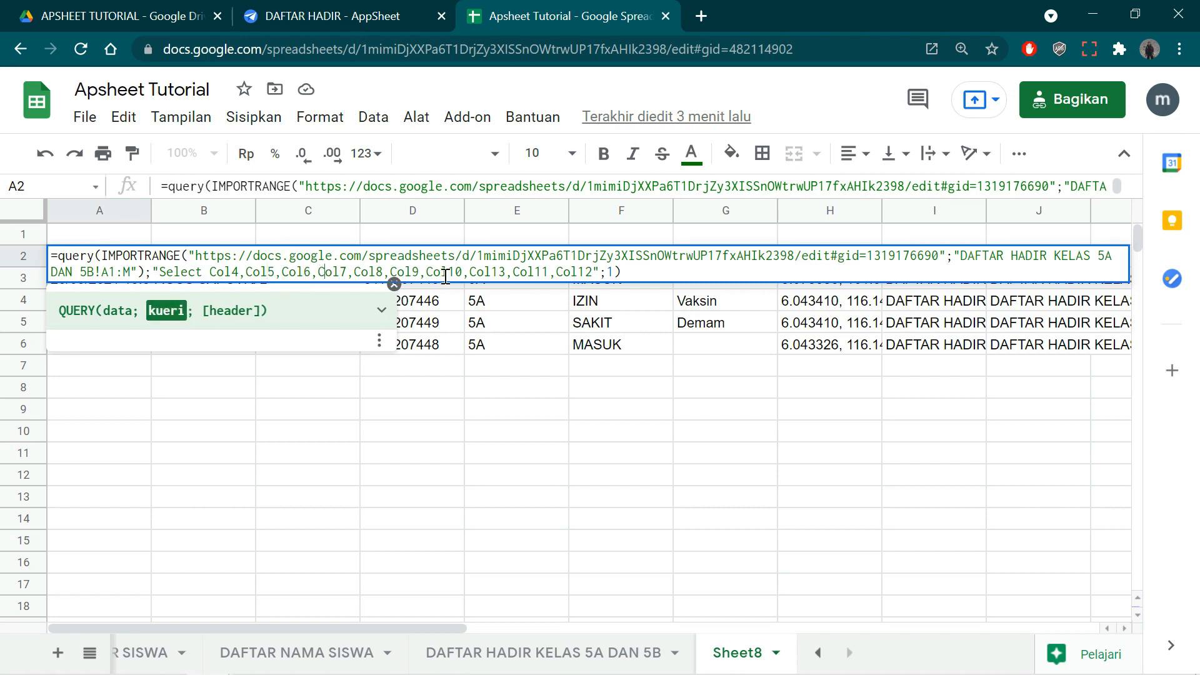
{"action": "left_click", "coordinate": [609, 272]}
{"action": "type", "text": "1"}
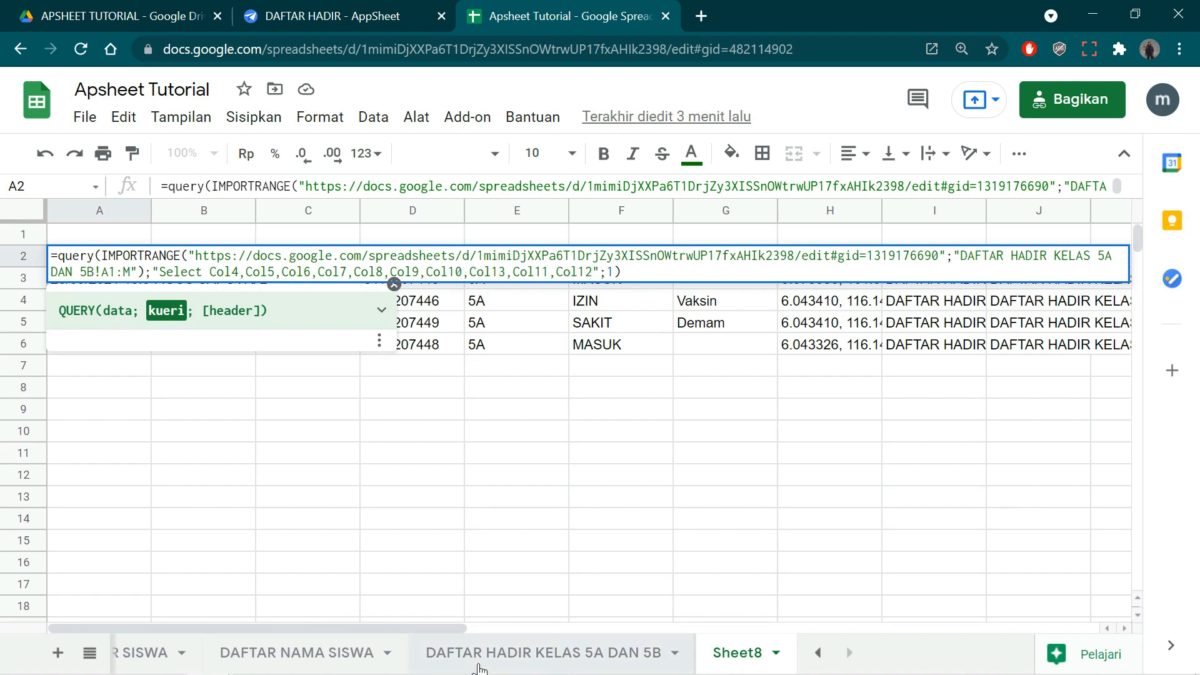
{"action": "left_click", "coordinate": [537, 662]}
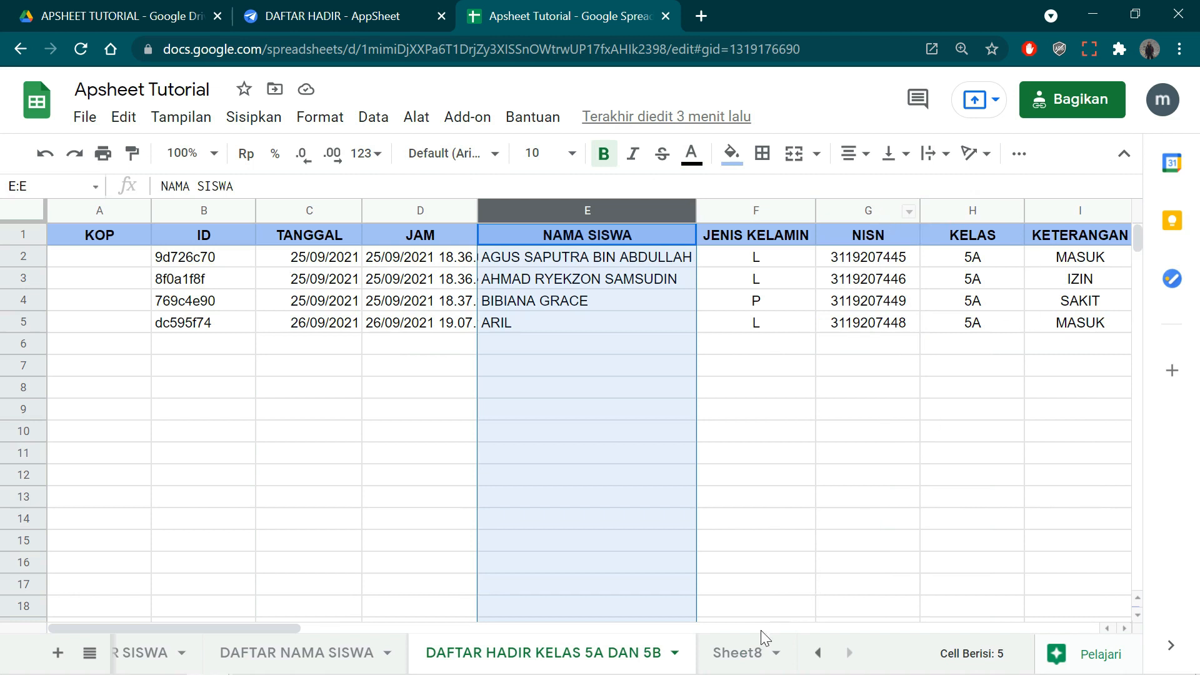
{"action": "left_click", "coordinate": [761, 647]}
{"action": "left_click", "coordinate": [775, 439]}
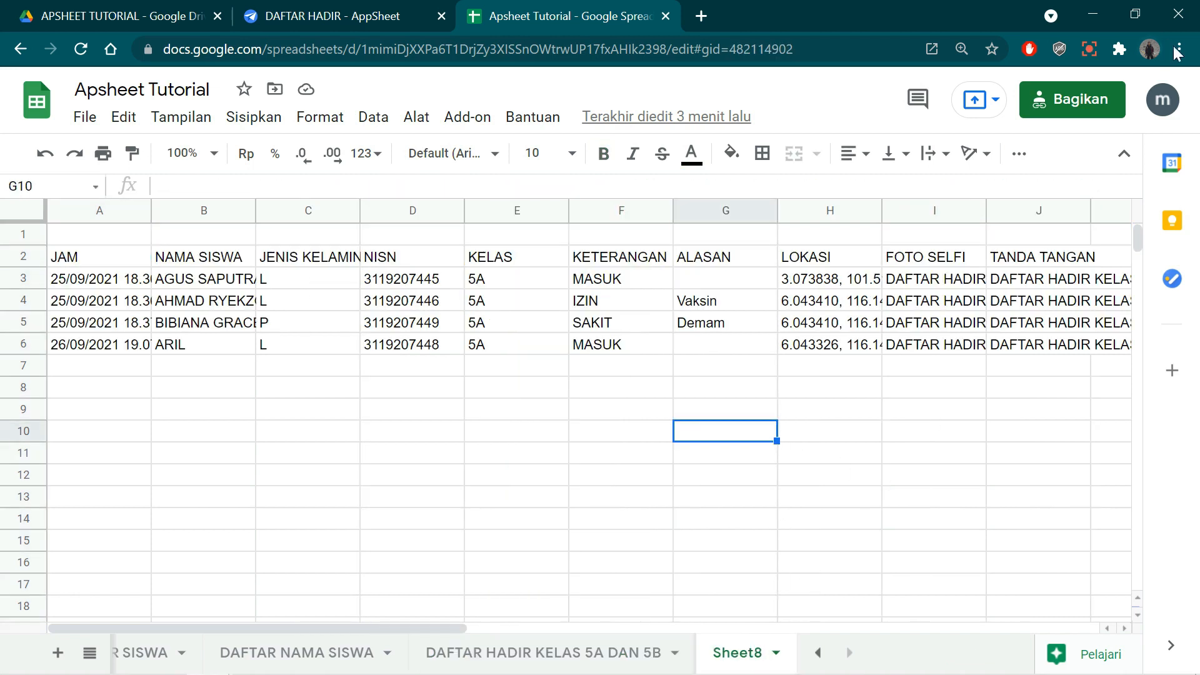
Zoom the browser page out four levels so that all imported columns on Sheet8 fit in view
{"action": "left_click", "coordinate": [1178, 50]}
{"action": "left_click", "coordinate": [1049, 224]}
{"action": "left_click", "coordinate": [1049, 223]}
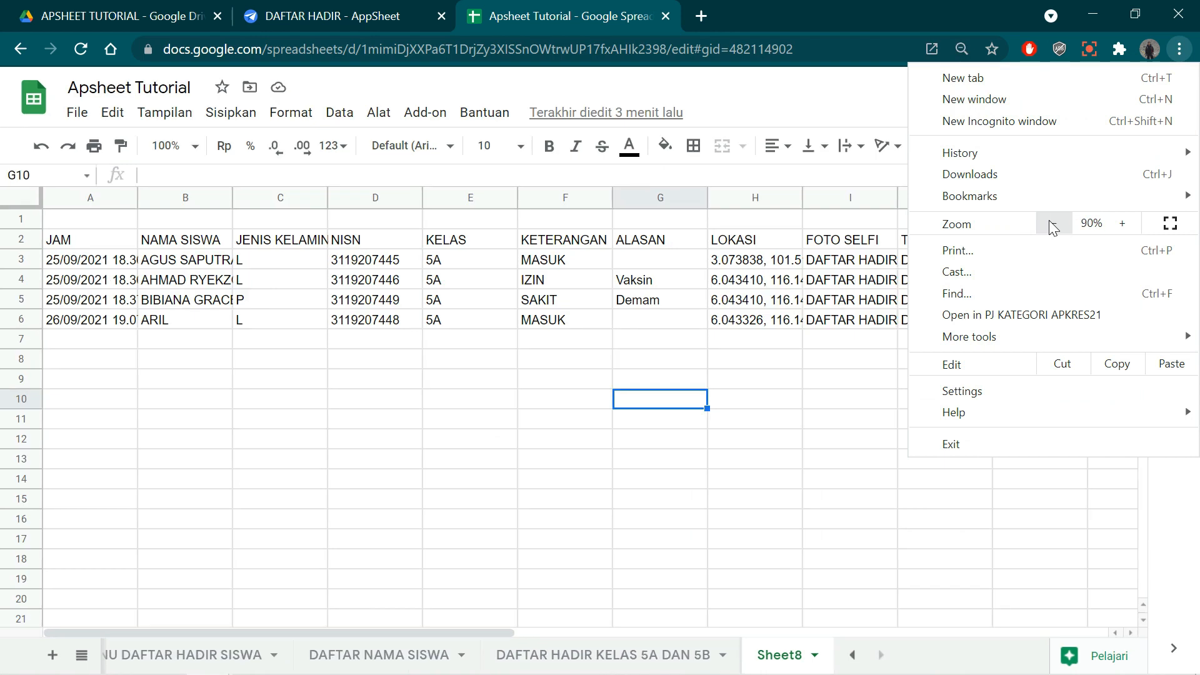
{"action": "left_click", "coordinate": [1048, 222]}
{"action": "left_click", "coordinate": [1049, 222]}
{"action": "left_click", "coordinate": [792, 348]}
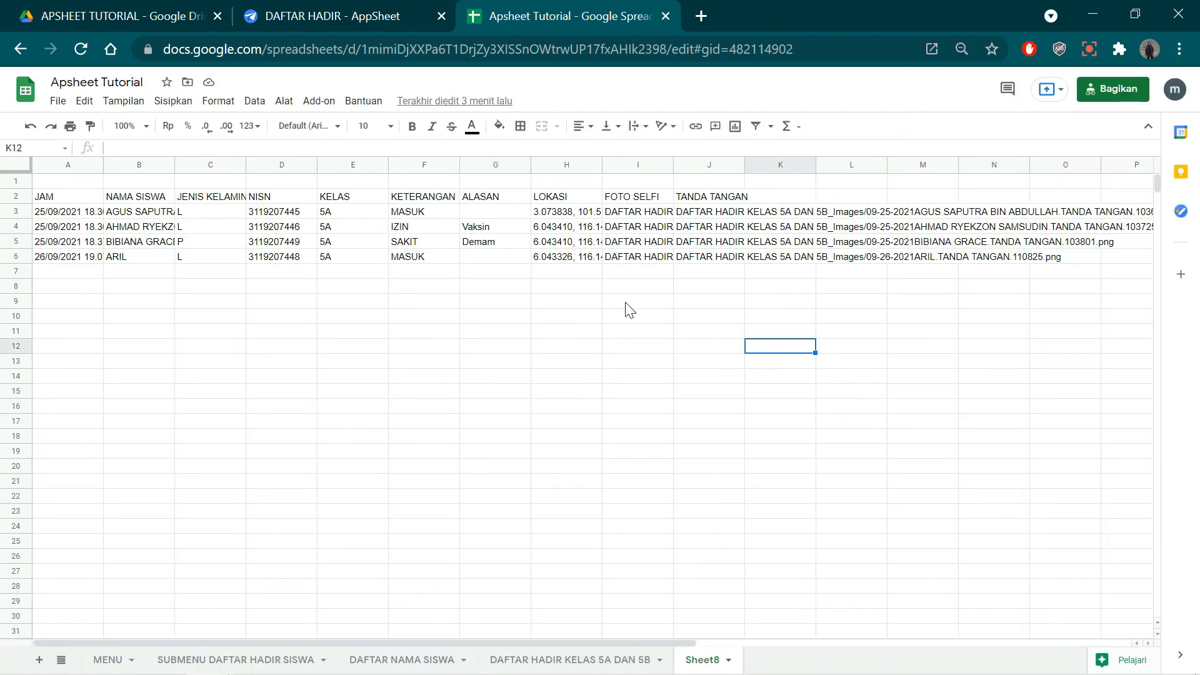
Fit the width of the FOTO SELFI column to its contents and select the image paths in I3:I6
{"action": "left_click", "coordinate": [672, 162]}
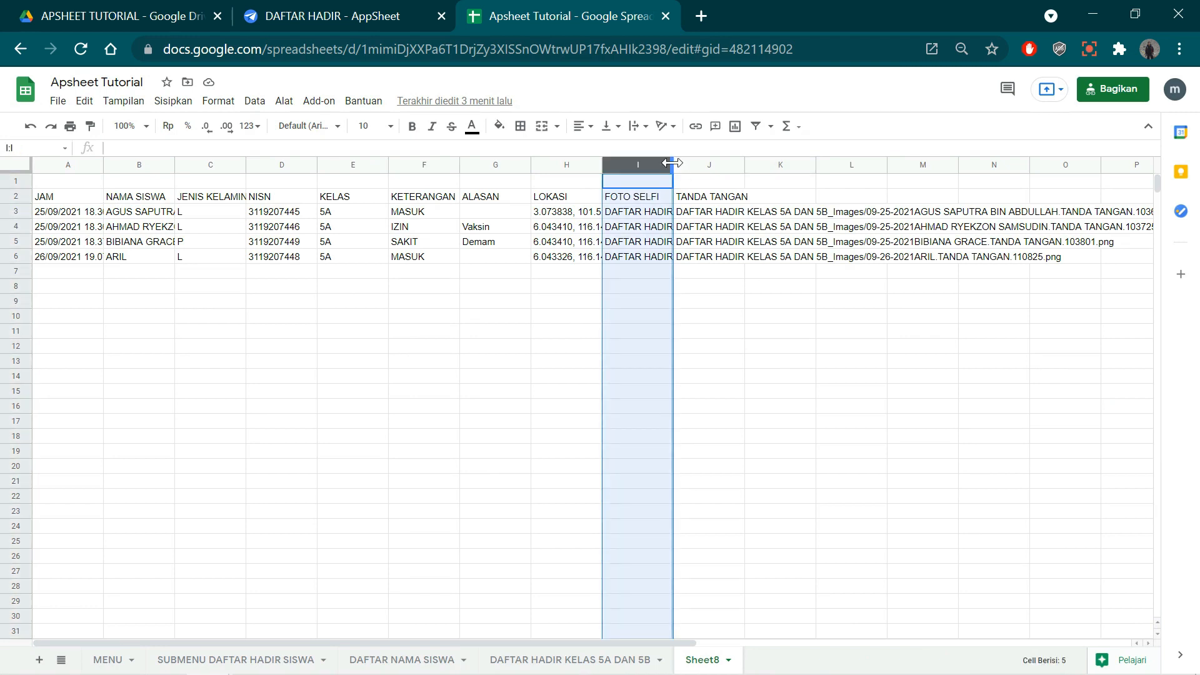
{"action": "double_click", "coordinate": [672, 163]}
{"action": "left_click_drag", "start_coordinate": [820, 216], "coordinate": [820, 261]}
{"action": "left_click_drag", "start_coordinate": [583, 643], "coordinate": [779, 643]}
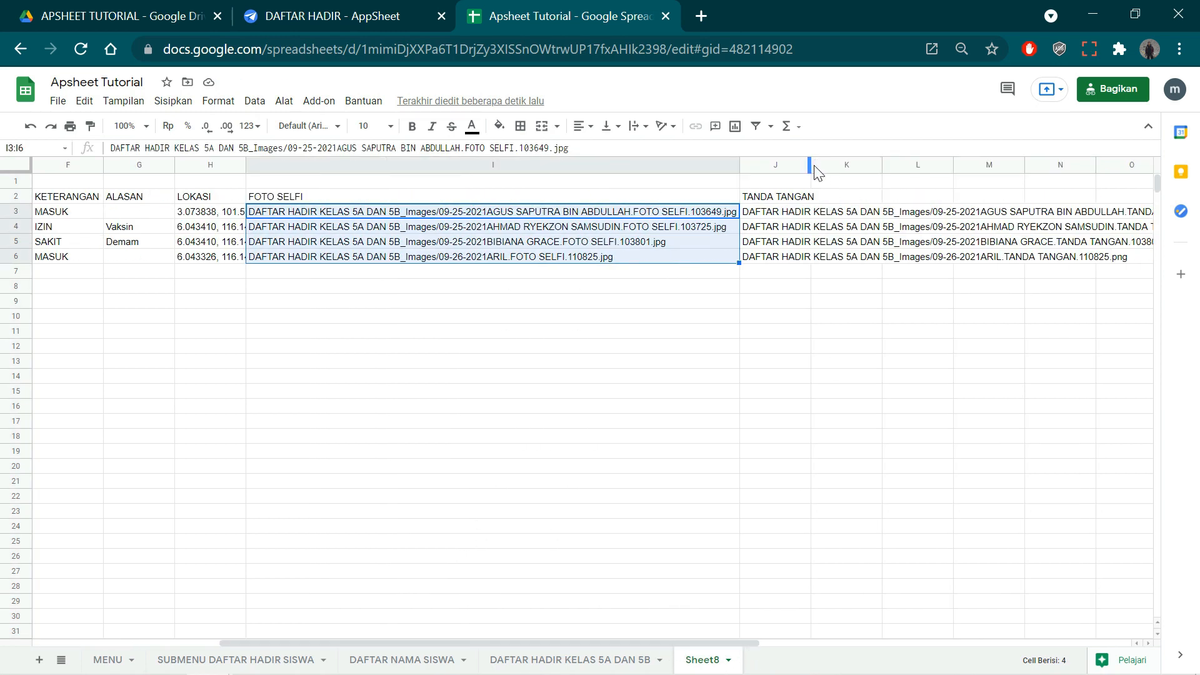
Narrow the FOTO SELFI column and apply text wrapping to I2:J6
{"action": "left_click_drag", "start_coordinate": [738, 164], "coordinate": [445, 259]}
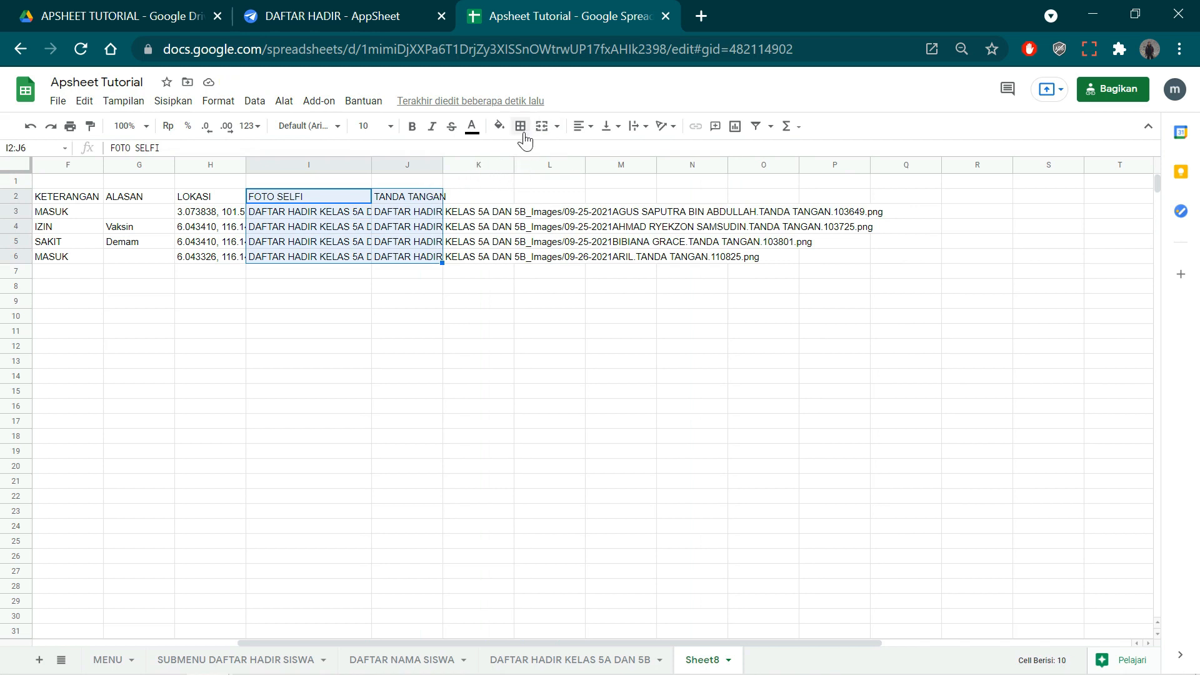
{"action": "left_click", "coordinate": [638, 126]}
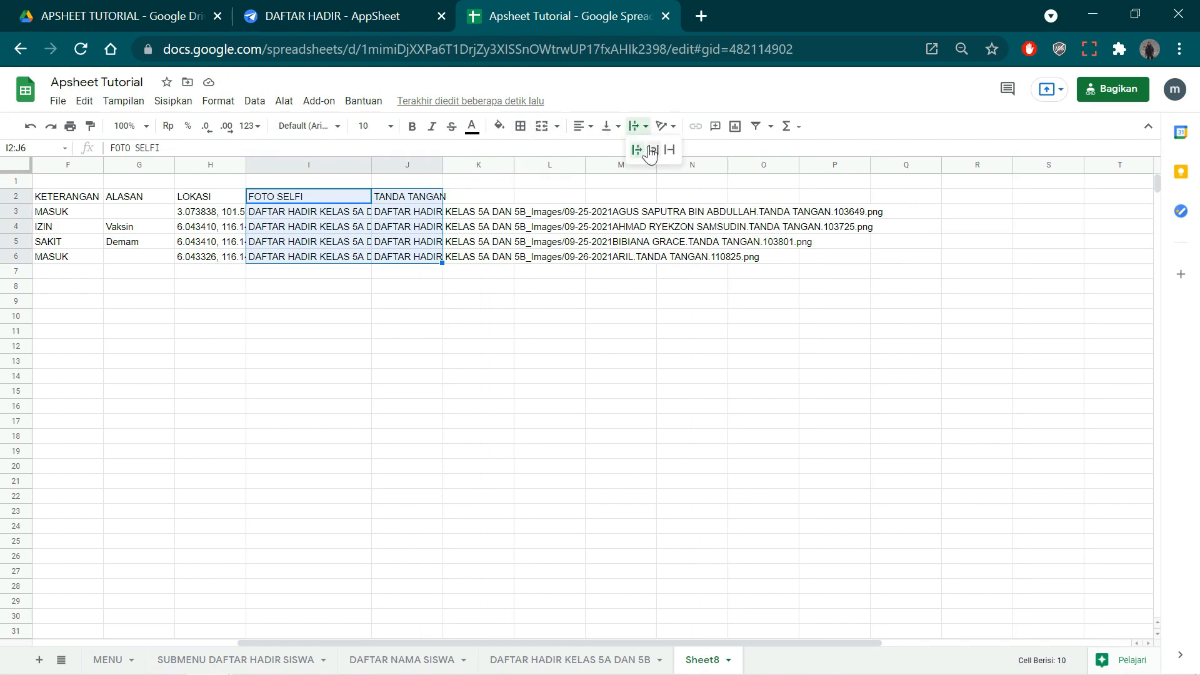
{"action": "left_click", "coordinate": [653, 150]}
Widen the TANDA TANGAN and FOTO SELFI columns so each wrapped image path fits on about three lines
{"action": "left_click_drag", "start_coordinate": [442, 165], "coordinate": [578, 165]}
{"action": "left_click_drag", "start_coordinate": [371, 165], "coordinate": [457, 166]}
{"action": "left_click", "coordinate": [401, 239]}
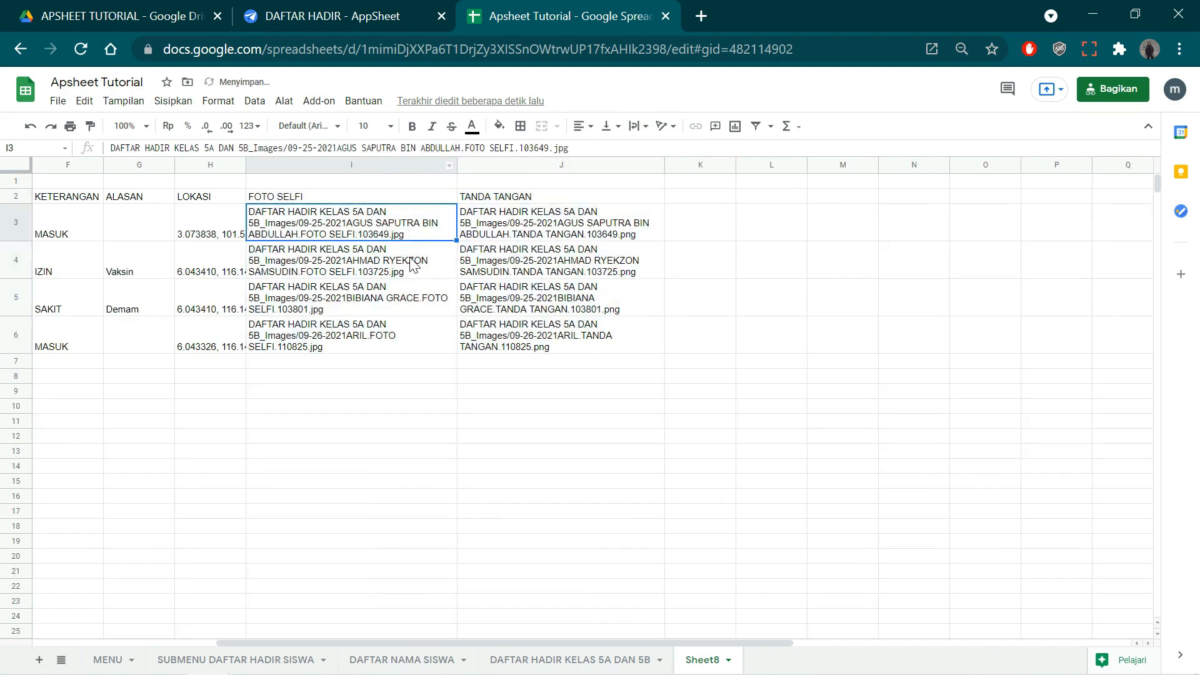
{"action": "left_click", "coordinate": [412, 264]}
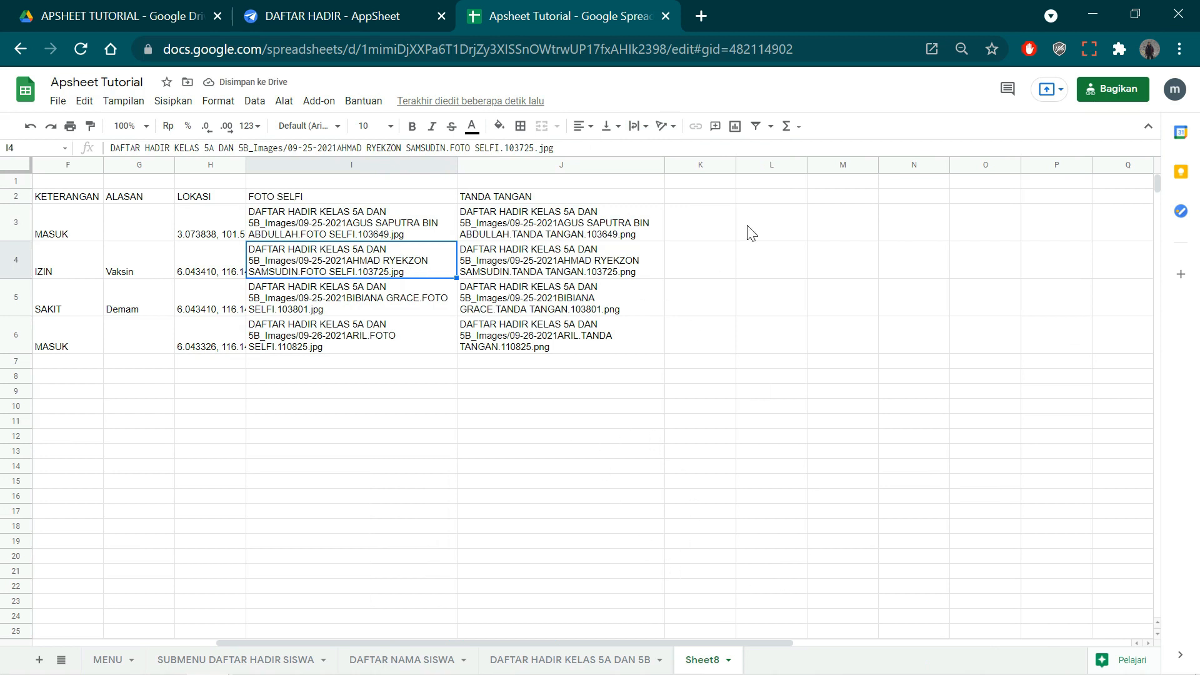
Switch to the RUMUS file in Notepad and copy the whole second formula, starting with =IF(ISBLANK(I3)
{"action": "mouse_move", "coordinate": [675, 668]}
{"action": "left_click", "coordinate": [584, 657]}
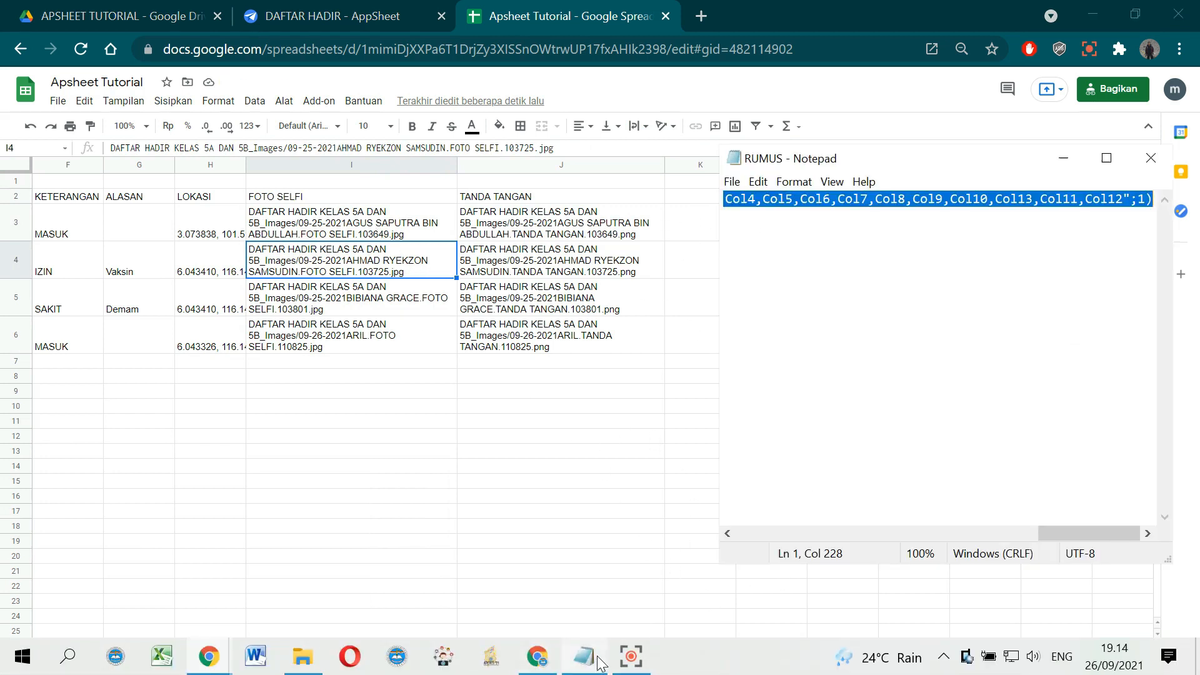
{"action": "left_click", "coordinate": [785, 219]}
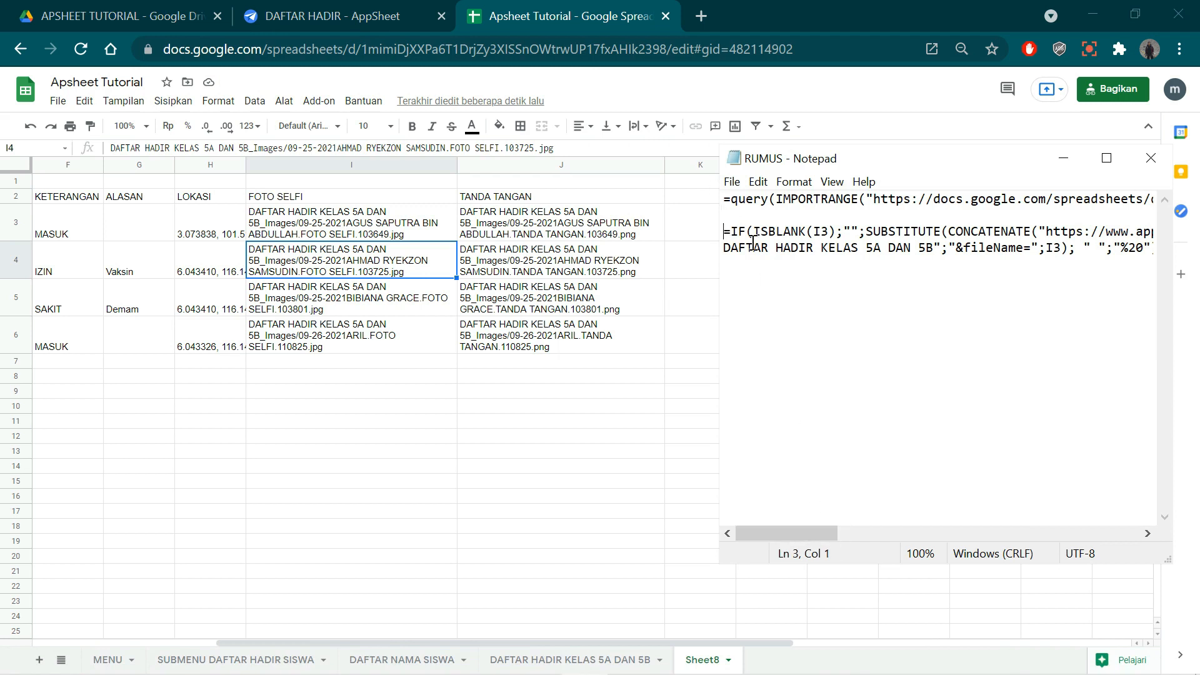
{"action": "left_click_drag", "start_coordinate": [727, 231], "coordinate": [1196, 284]}
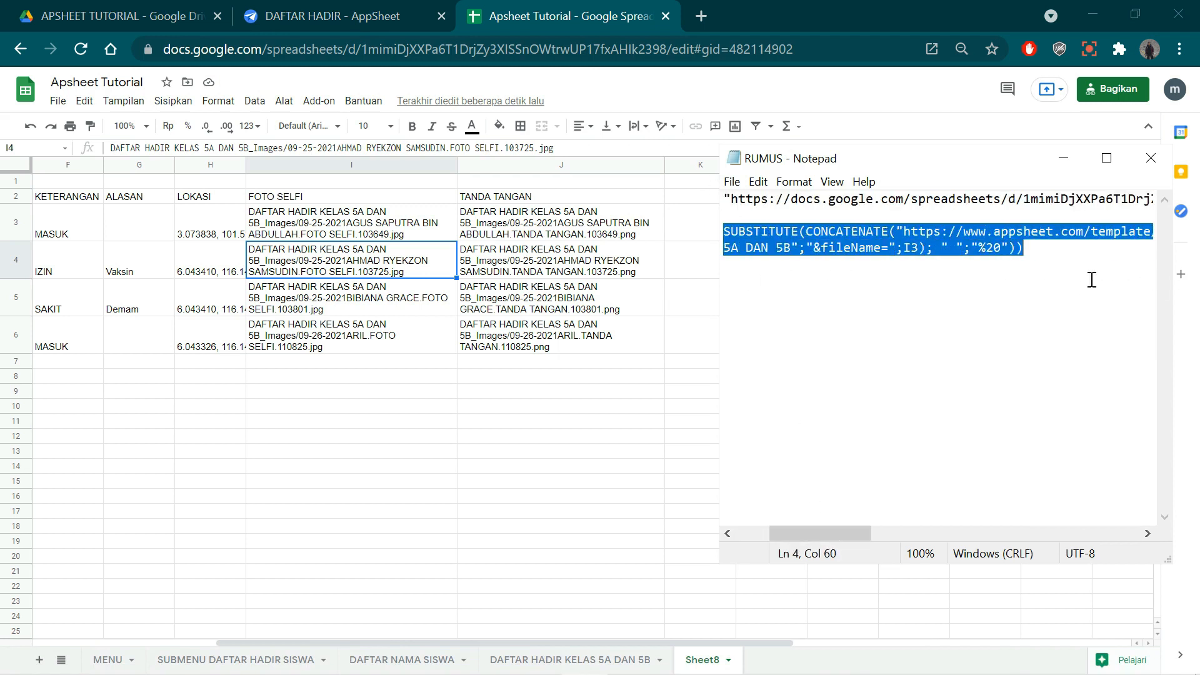
Paste the copied image-URL formula starting with =IF(ISBLANK(I3);"";SUBSTITUTE(CONCATENATE( into cell K3 of Sheet8
{"action": "left_click", "coordinate": [628, 338]}
{"action": "double_click", "coordinate": [696, 196]}
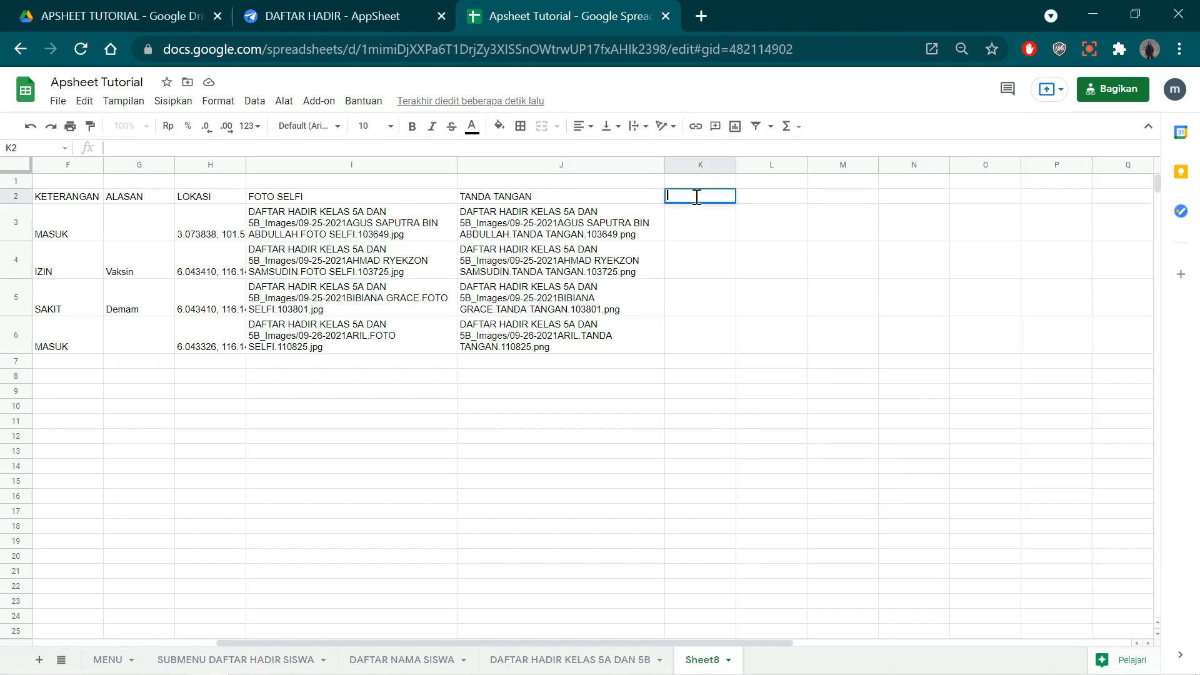
{"action": "double_click", "coordinate": [695, 222]}
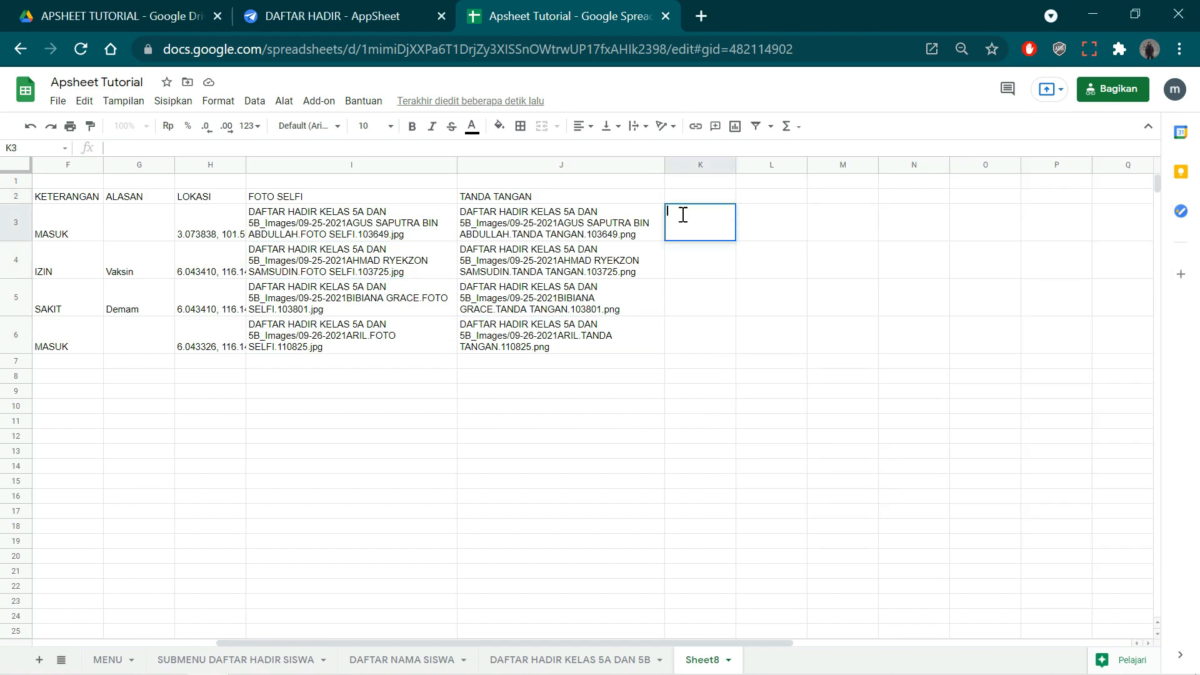
{"action": "type", "text": "=IF(ISBLANK(I3);\"\";SUBSTITUTE(CONCATENATE(\"https://www.appsheet.com/template/gettablefileurl?appName=\";\"DAFTARHADIR-4350479\";\"&tableName=\";\" DAFTAR HADIR KELAS 5A DAN 5B\";\"&fileName=\";I3); \" \";\"%20\"))"}
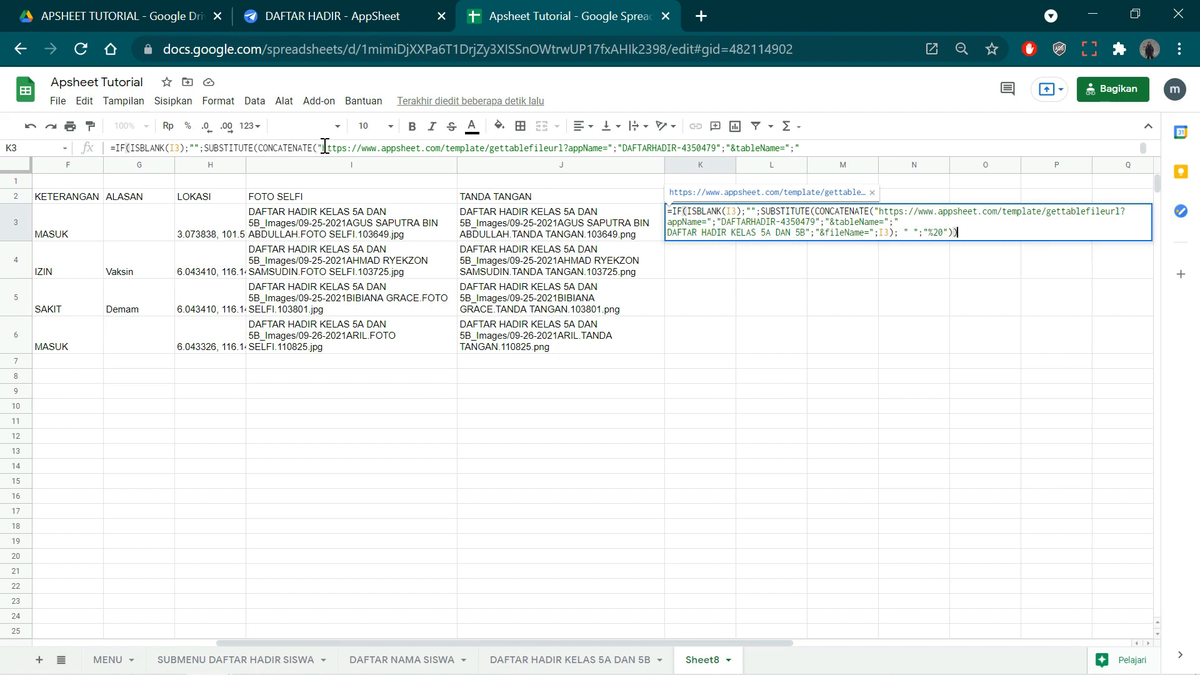
Compare the base URL in the K3 formula, up to appName, with the web address of the DAFTAR HADIR app in AppSheet
{"action": "left_click_drag", "start_coordinate": [323, 147], "coordinate": [605, 153]}
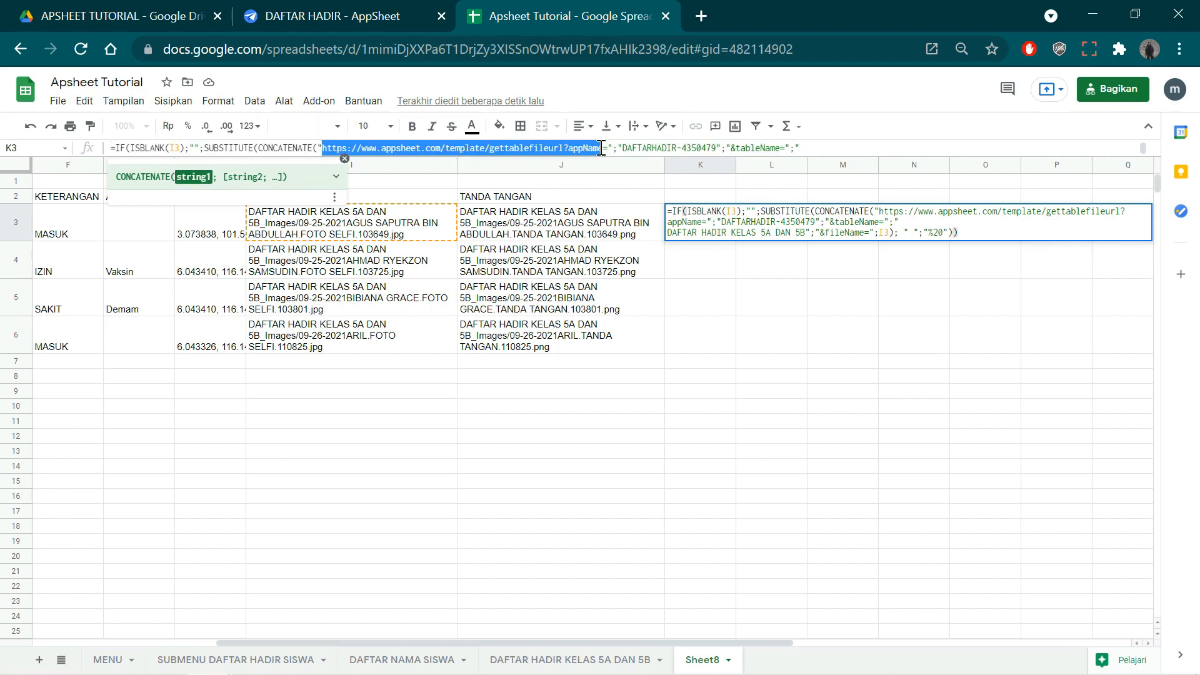
{"action": "left_click", "coordinate": [362, 9]}
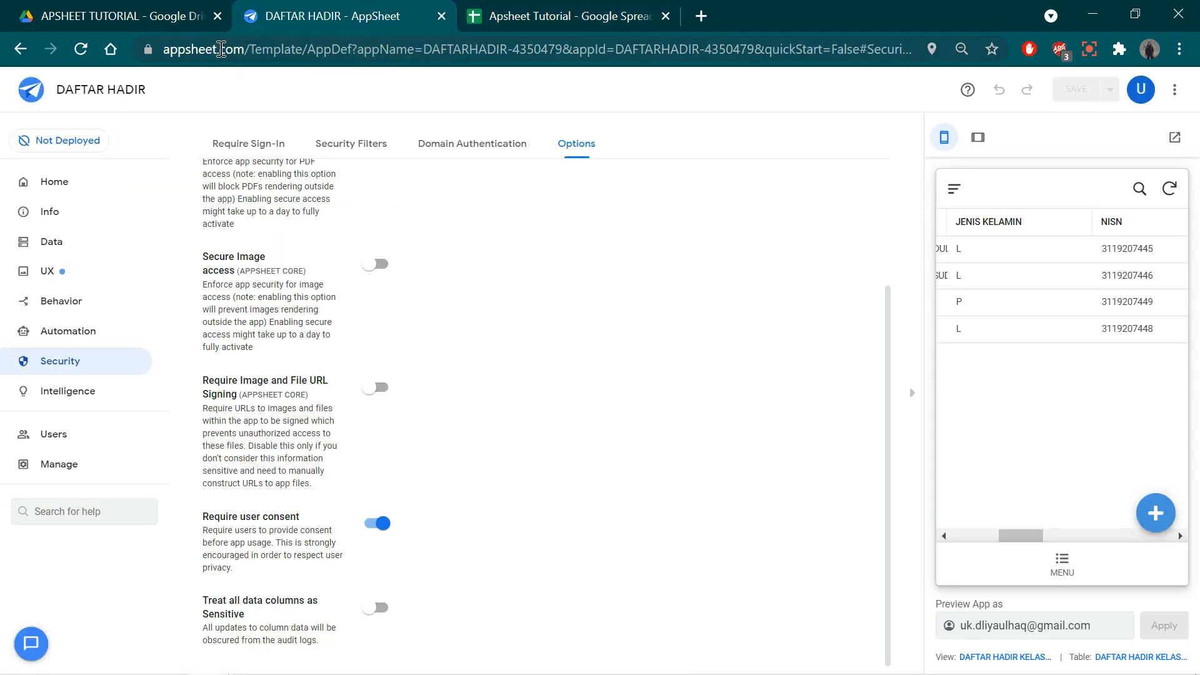
{"action": "left_click", "coordinate": [221, 48]}
{"action": "left_click", "coordinate": [494, 16]}
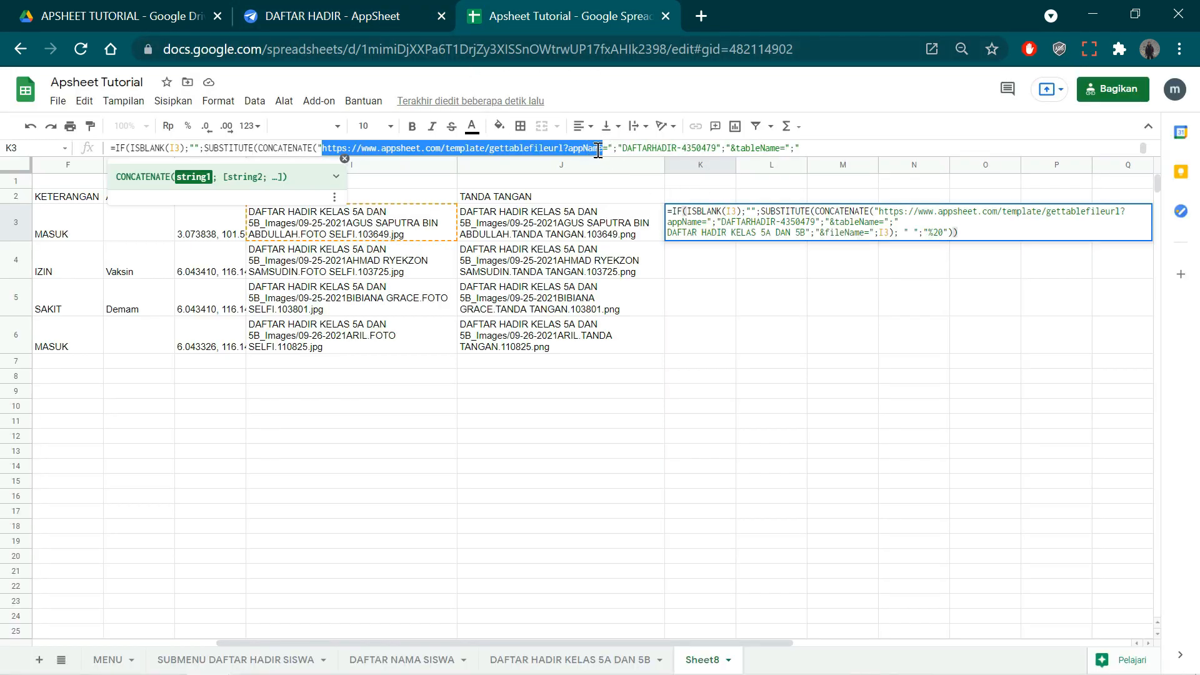
{"action": "left_click", "coordinate": [375, 15]}
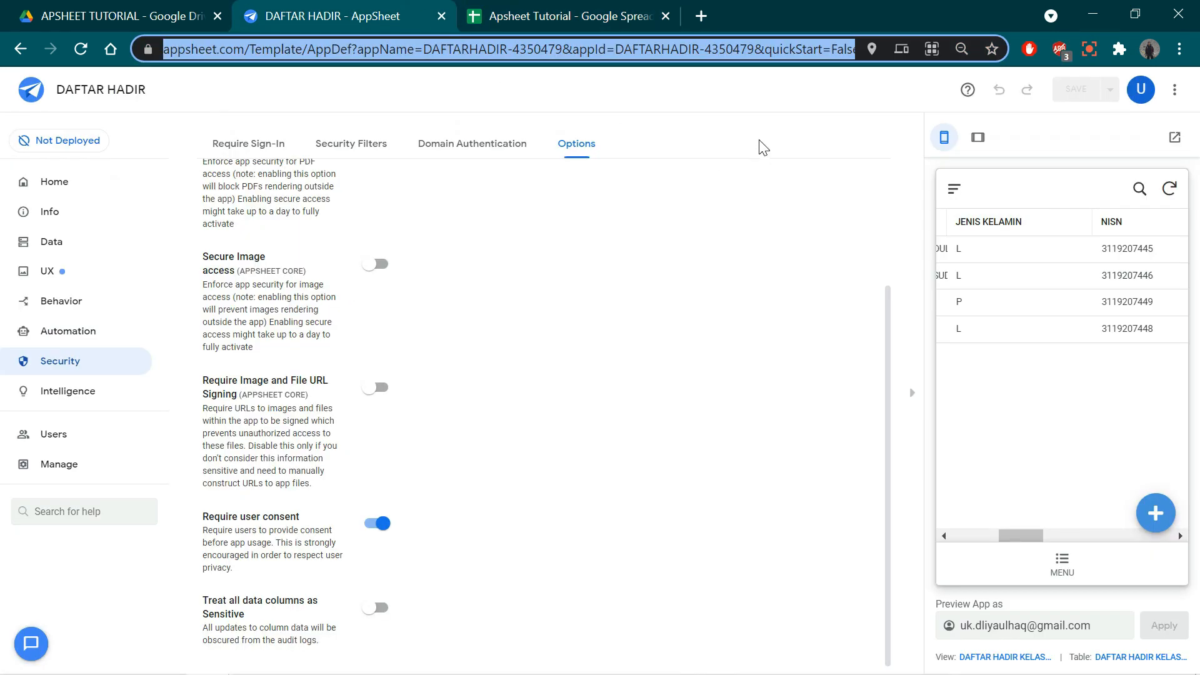
{"action": "left_click", "coordinate": [393, 49]}
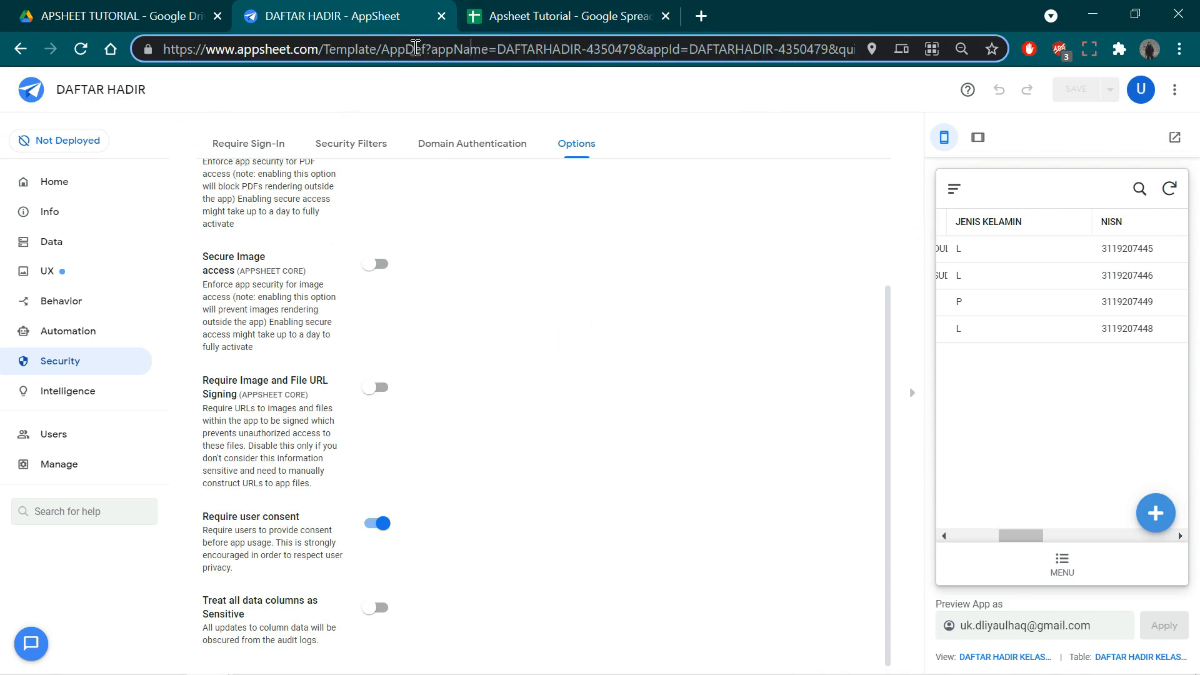
{"action": "left_click", "coordinate": [569, 16]}
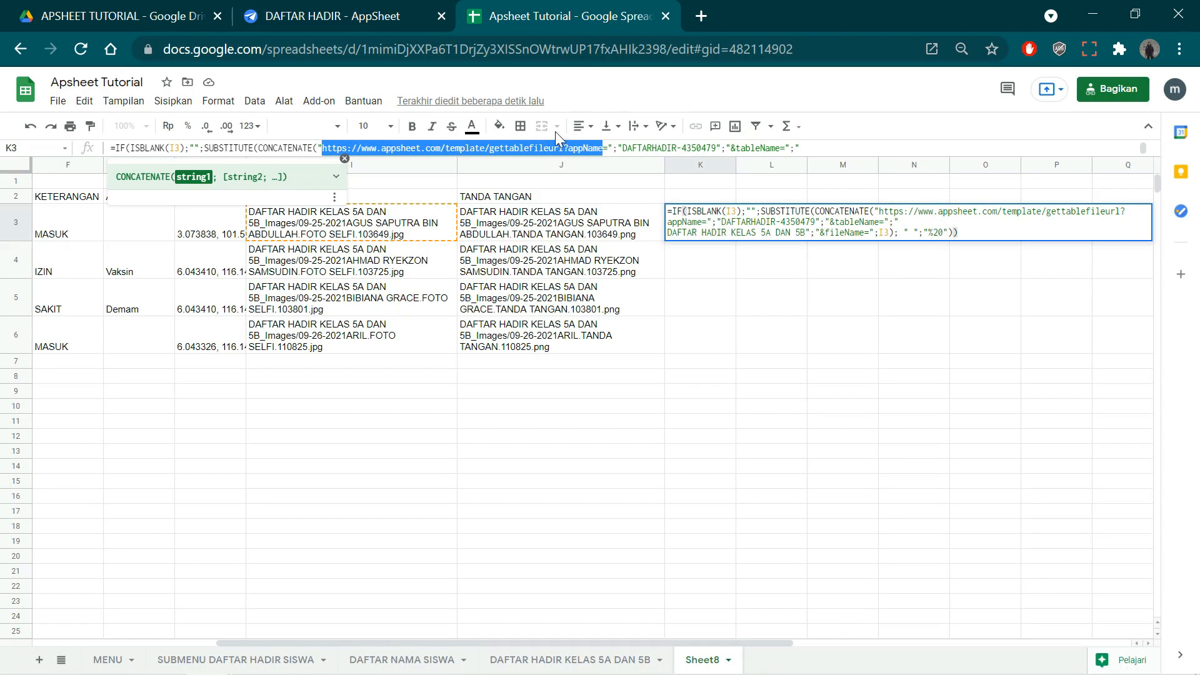
Compare the app name string in the K3 formula with the appId value in the AppSheet editor's web address
{"action": "left_click", "coordinate": [613, 147]}
{"action": "type", "text": ";"}
{"action": "left_click_drag", "start_coordinate": [624, 148], "coordinate": [717, 150]}
{"action": "left_click_drag", "start_coordinate": [695, 151], "coordinate": [718, 151]}
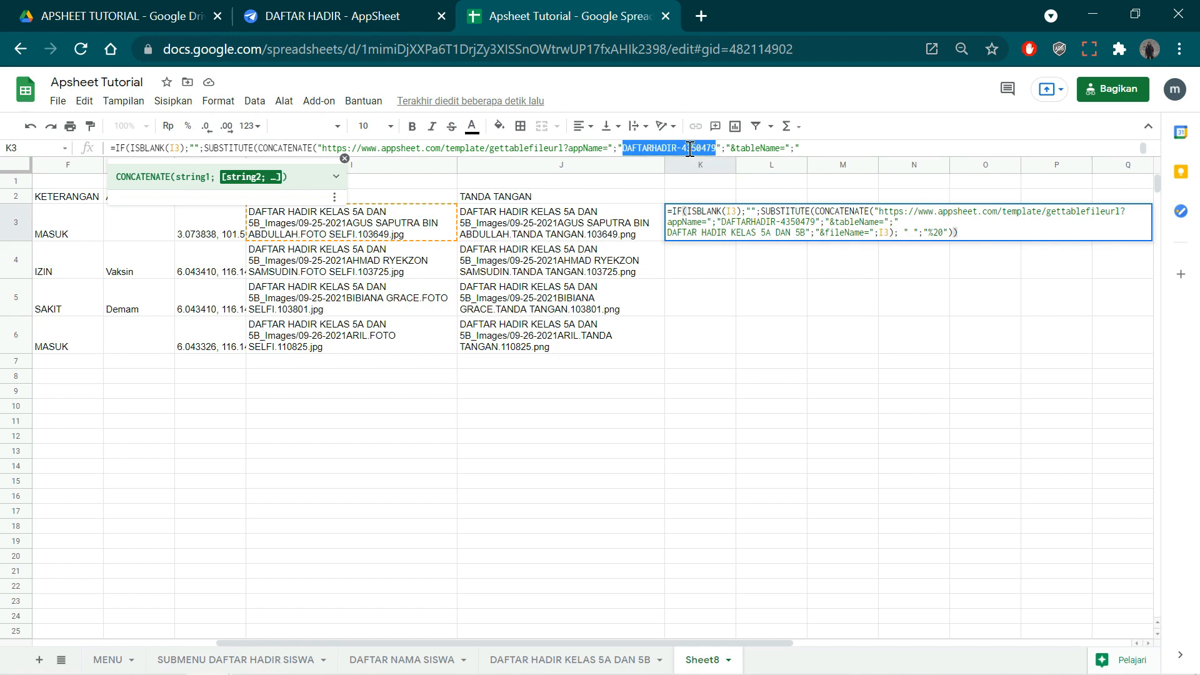
{"action": "left_click", "coordinate": [382, 16]}
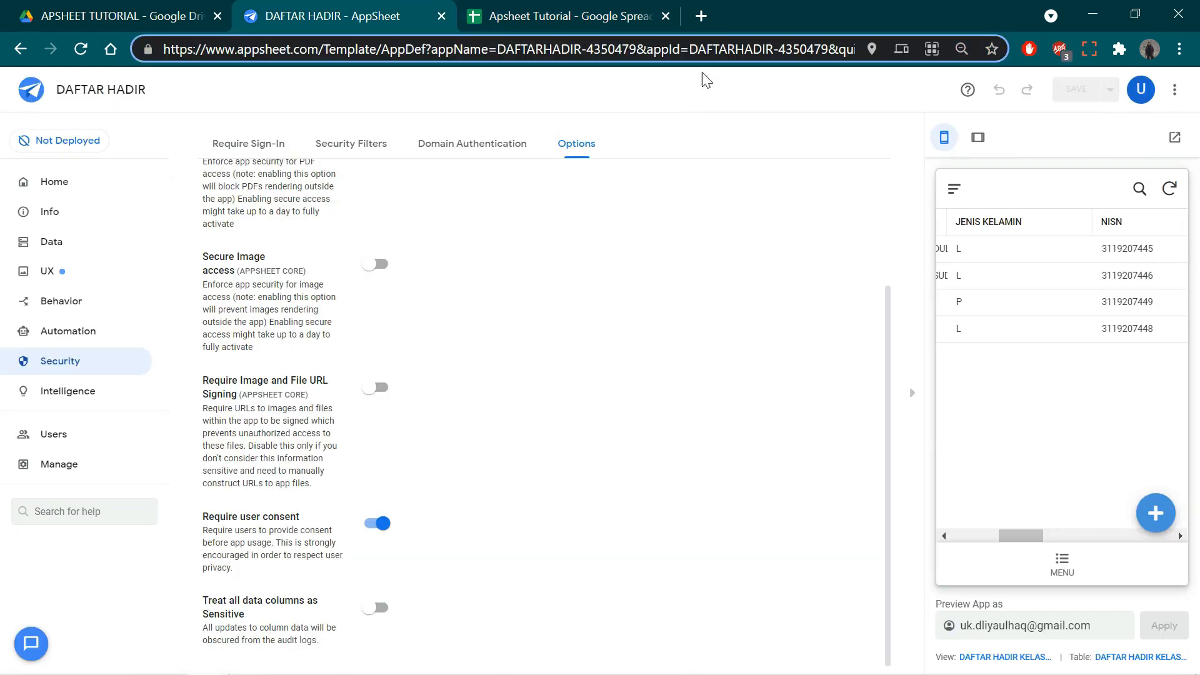
{"action": "left_click_drag", "start_coordinate": [689, 50], "coordinate": [833, 59]}
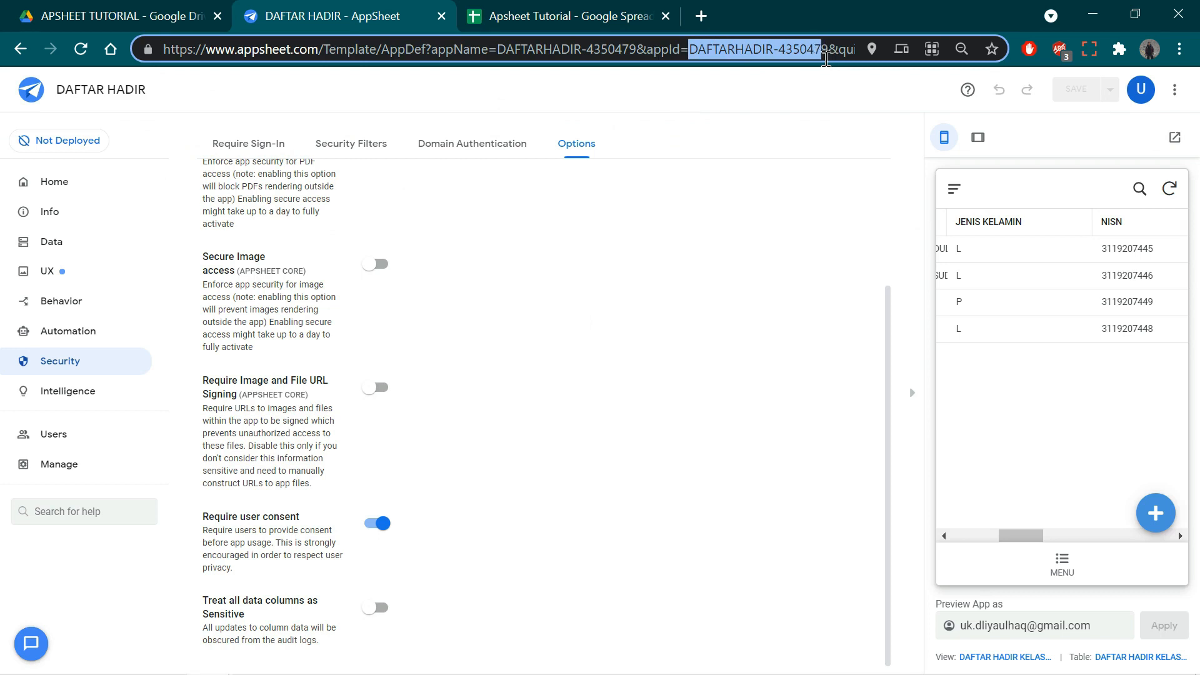
{"action": "left_click", "coordinate": [572, 16]}
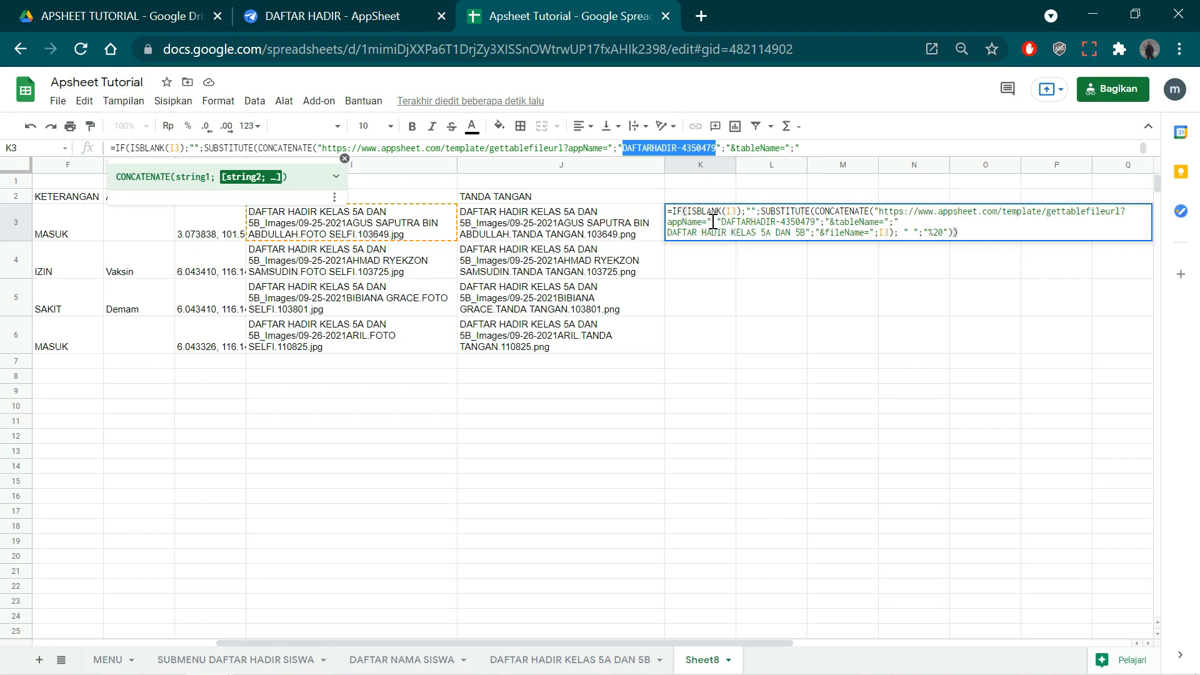
{"action": "left_click_drag", "start_coordinate": [724, 219], "coordinate": [818, 221]}
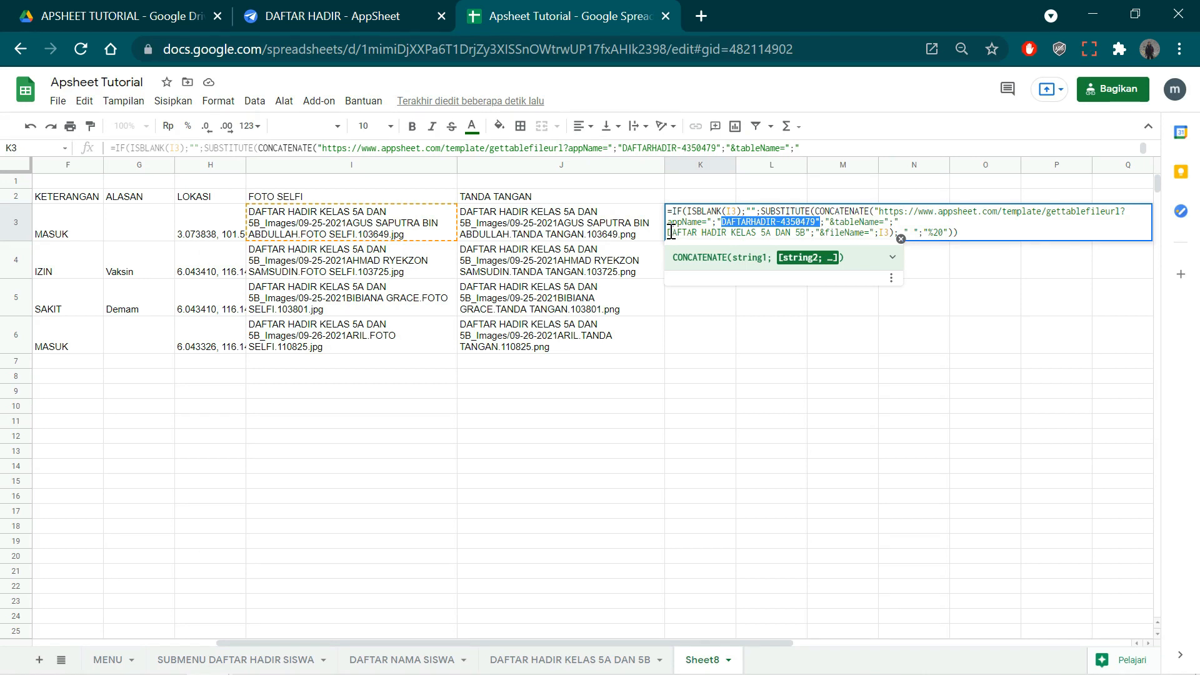
Check the table name DAFTAR HADIR KELAS 5A DAN 5B in the K3 formula against the app's data tables in AppSheet
{"action": "left_click_drag", "start_coordinate": [668, 233], "coordinate": [808, 234]}
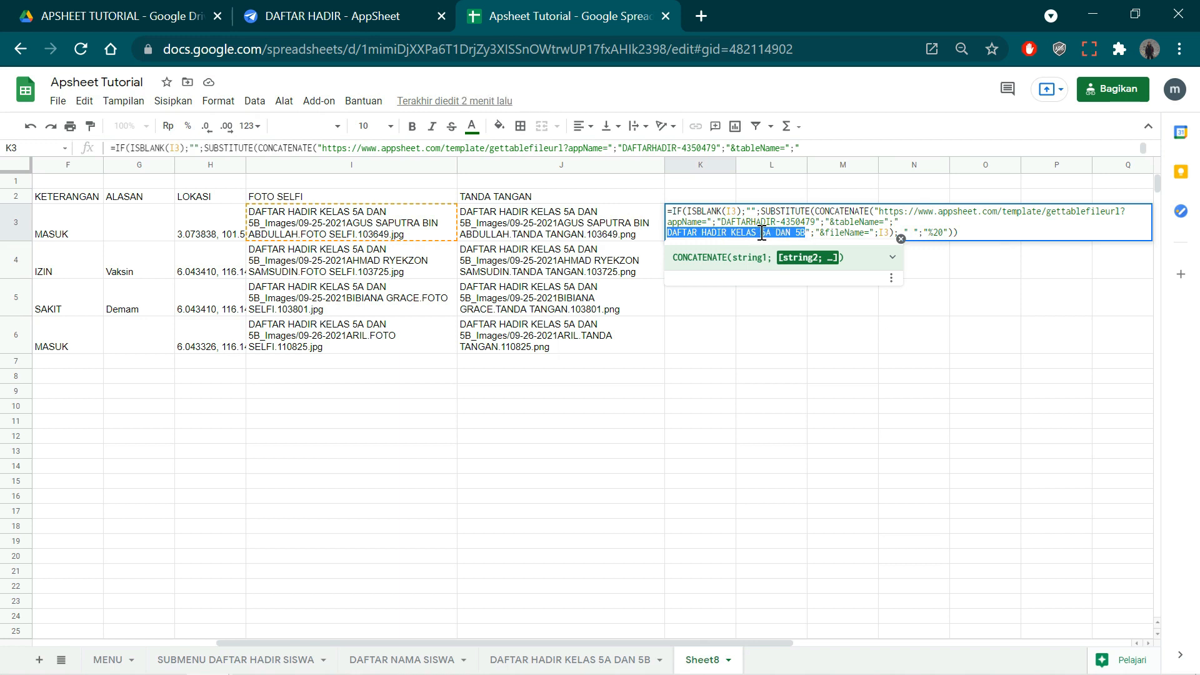
{"action": "left_click", "coordinate": [284, 14]}
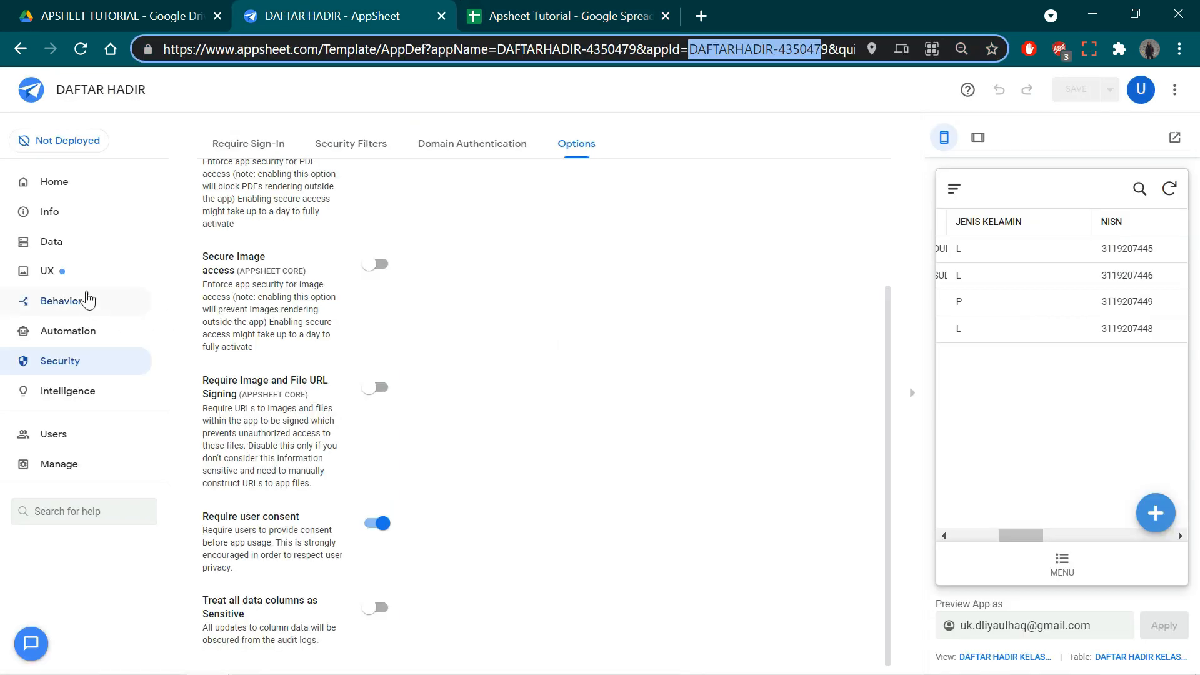
{"action": "left_click", "coordinate": [80, 241]}
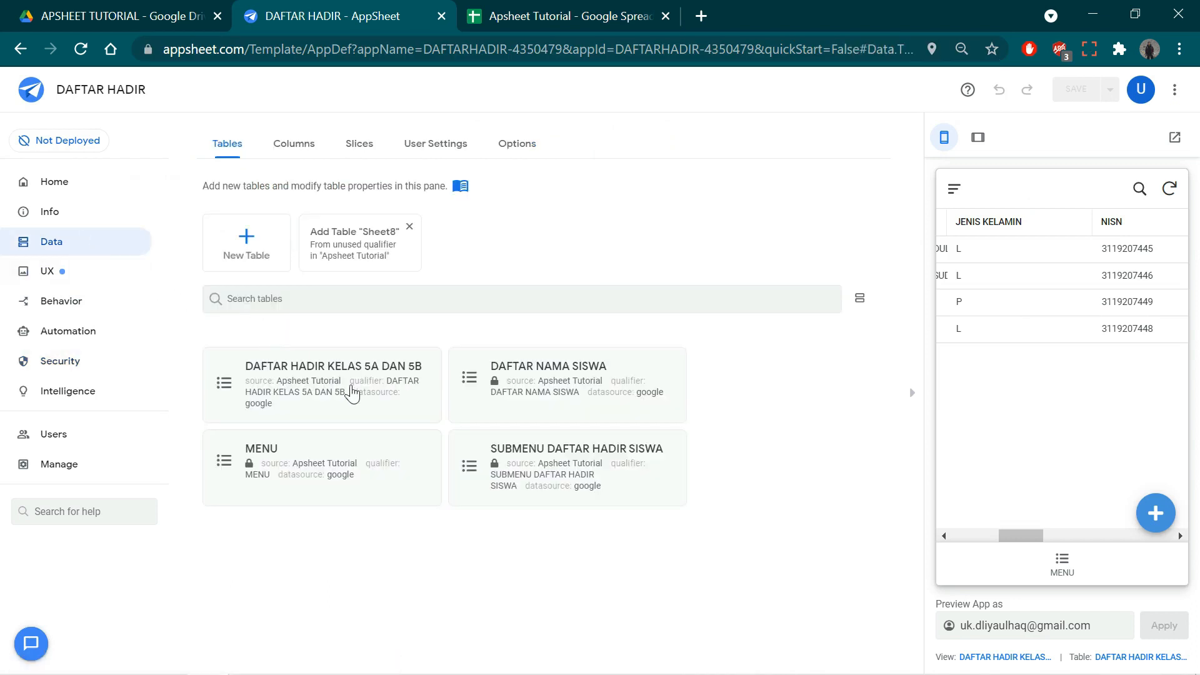
{"action": "left_click", "coordinate": [322, 377]}
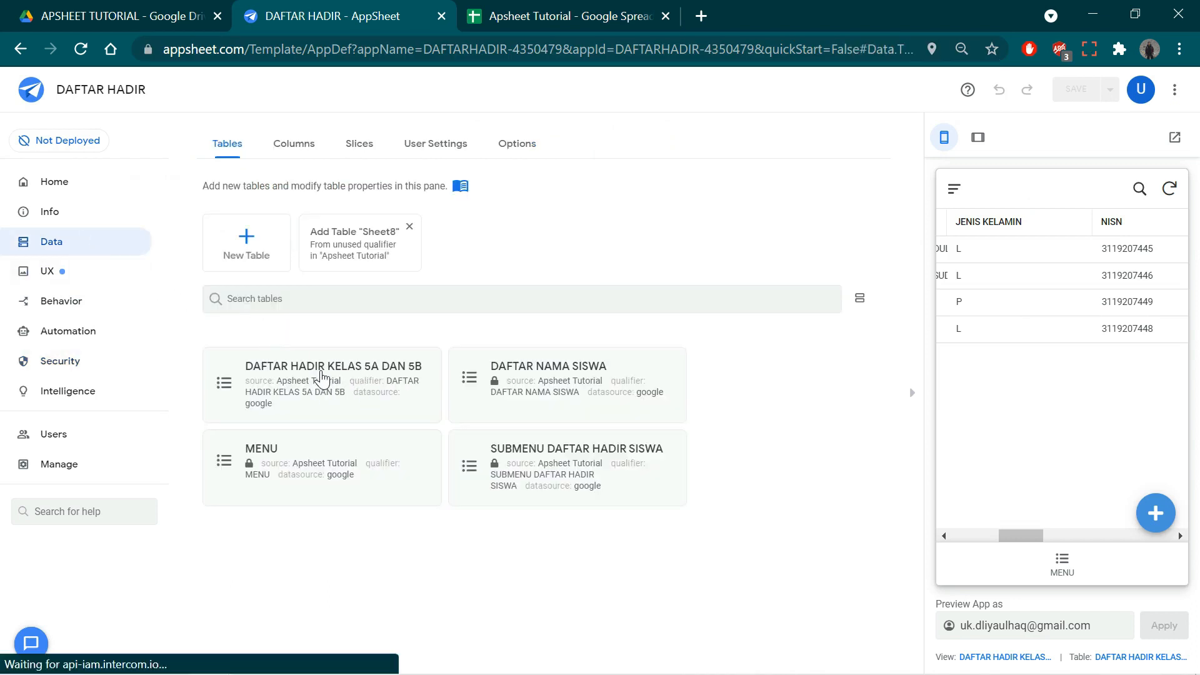
{"action": "left_click_drag", "start_coordinate": [428, 181], "coordinate": [253, 182]}
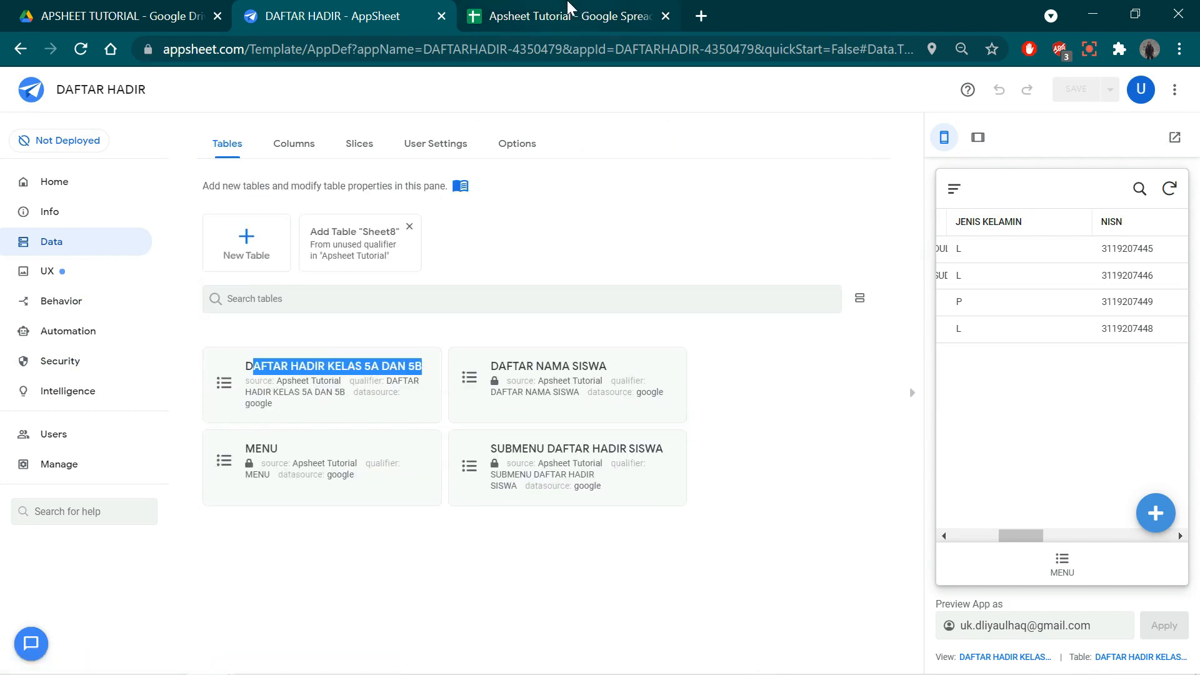
{"action": "key", "text": "ctrl+Tab"}
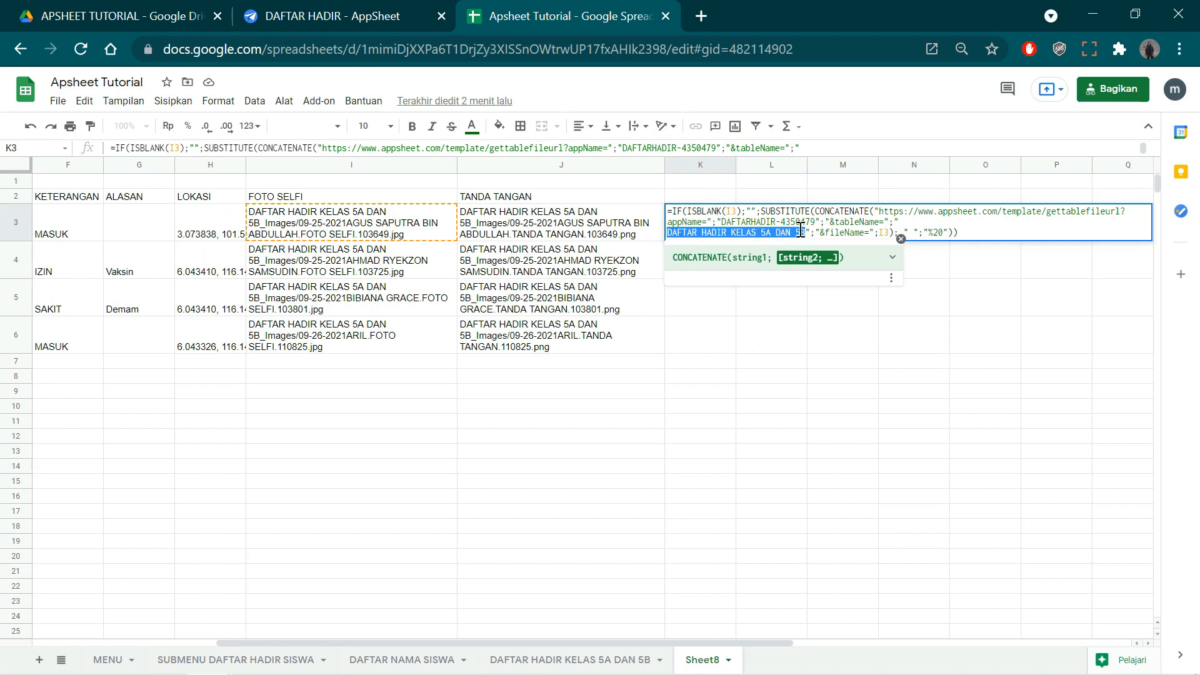
Commit the image-URL formula in K3 and accept the suggested autofill for K4:K6
{"action": "left_click", "coordinate": [851, 232]}
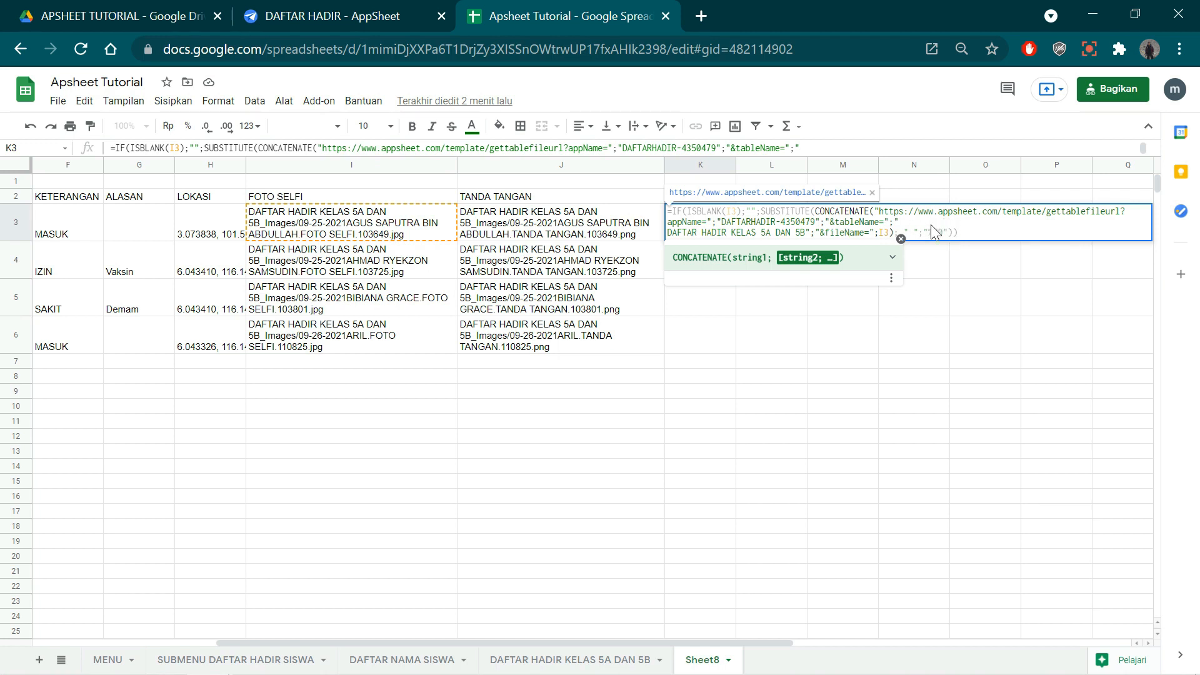
{"action": "key", "text": "Return"}
{"action": "left_click", "coordinate": [750, 331]}
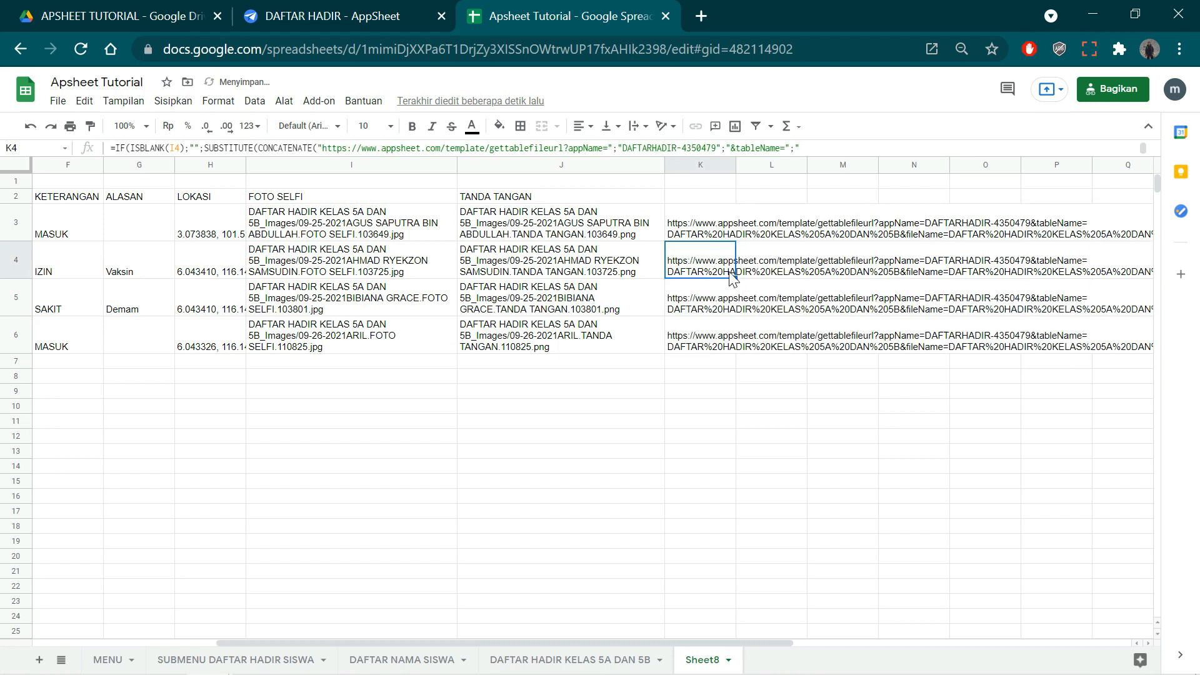
{"action": "left_click", "coordinate": [704, 226]}
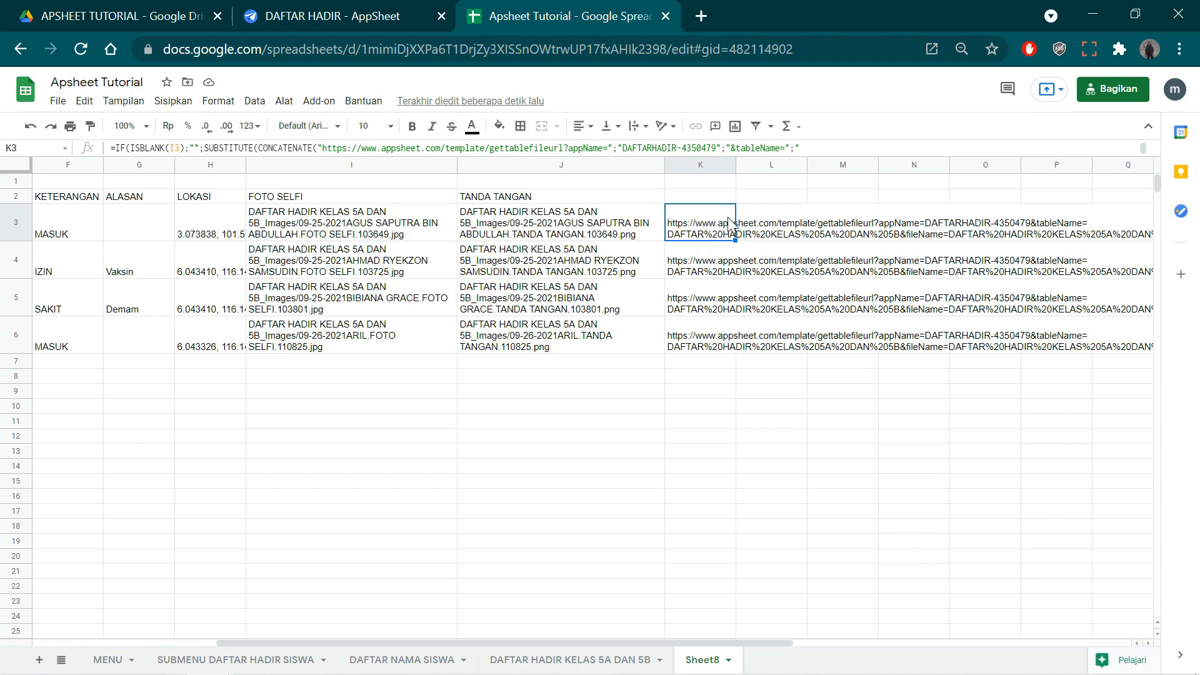
Enter the formula =IMAGE(I3) in cell L3, referencing the first FOTO SELFI path
{"action": "left_click", "coordinate": [757, 222]}
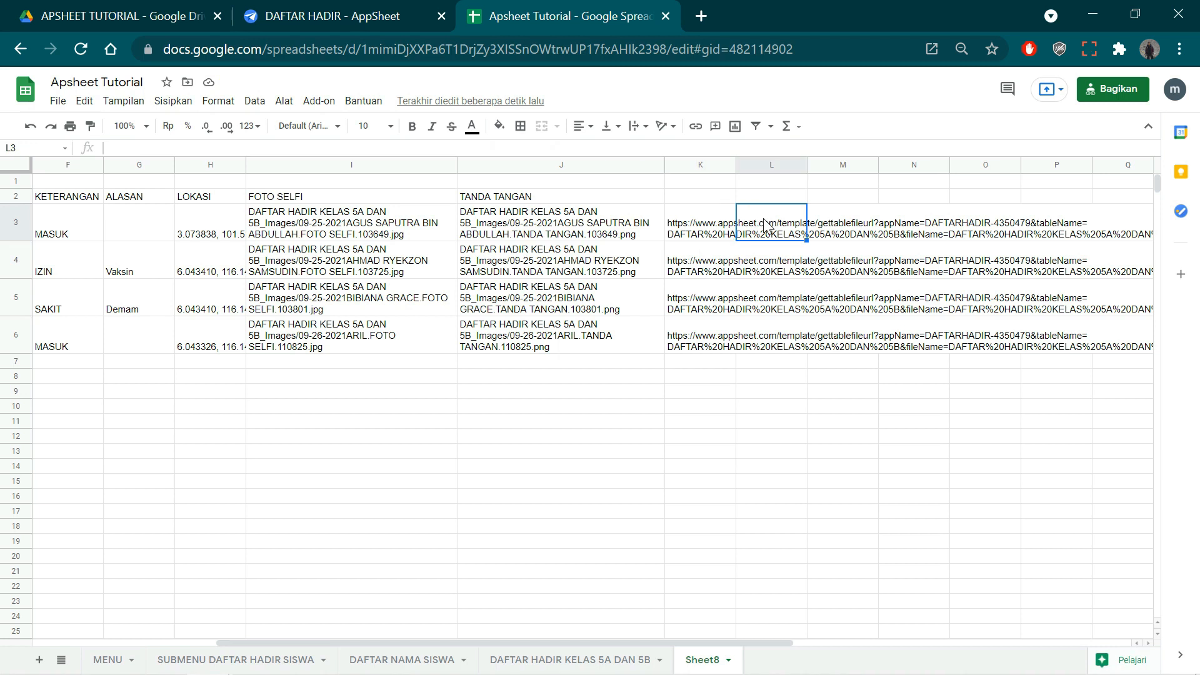
{"action": "type", "text": "="}
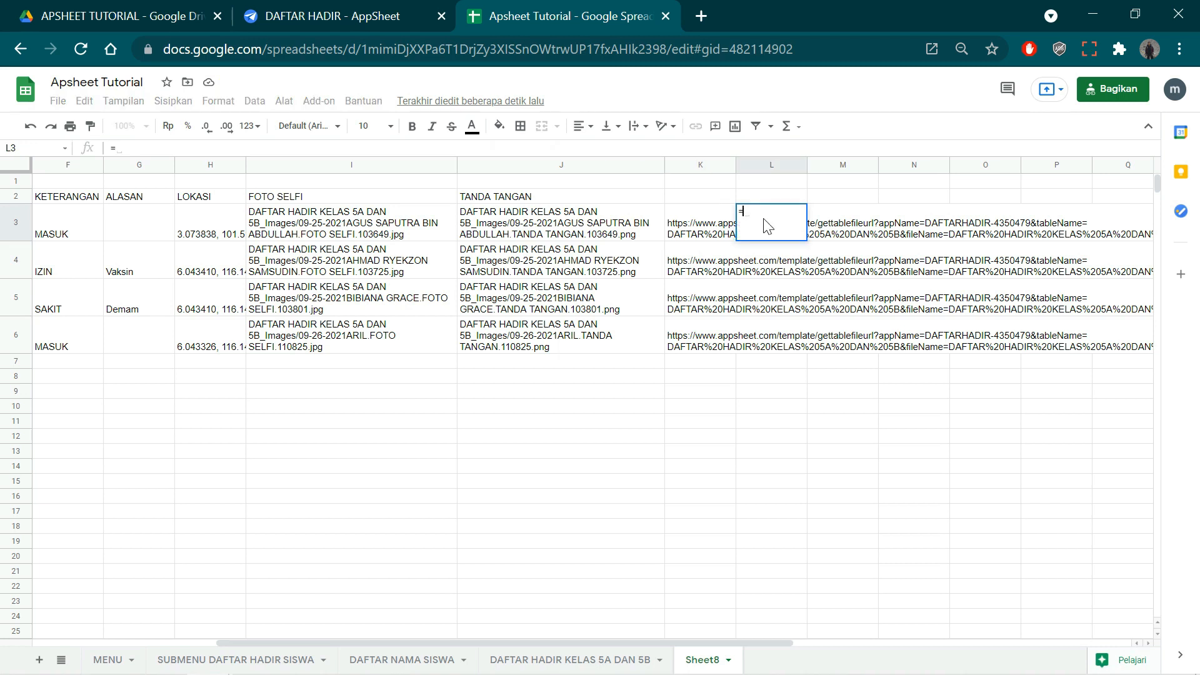
{"action": "type", "text": "IMAGE"}
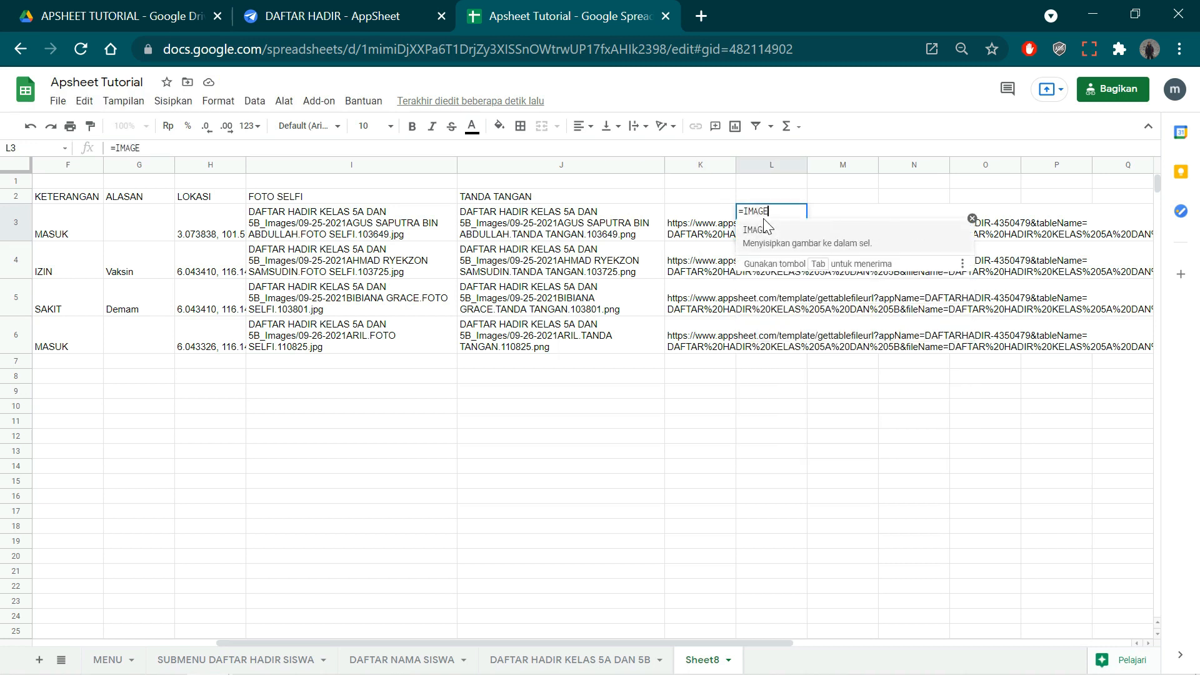
{"action": "type", "text": "("}
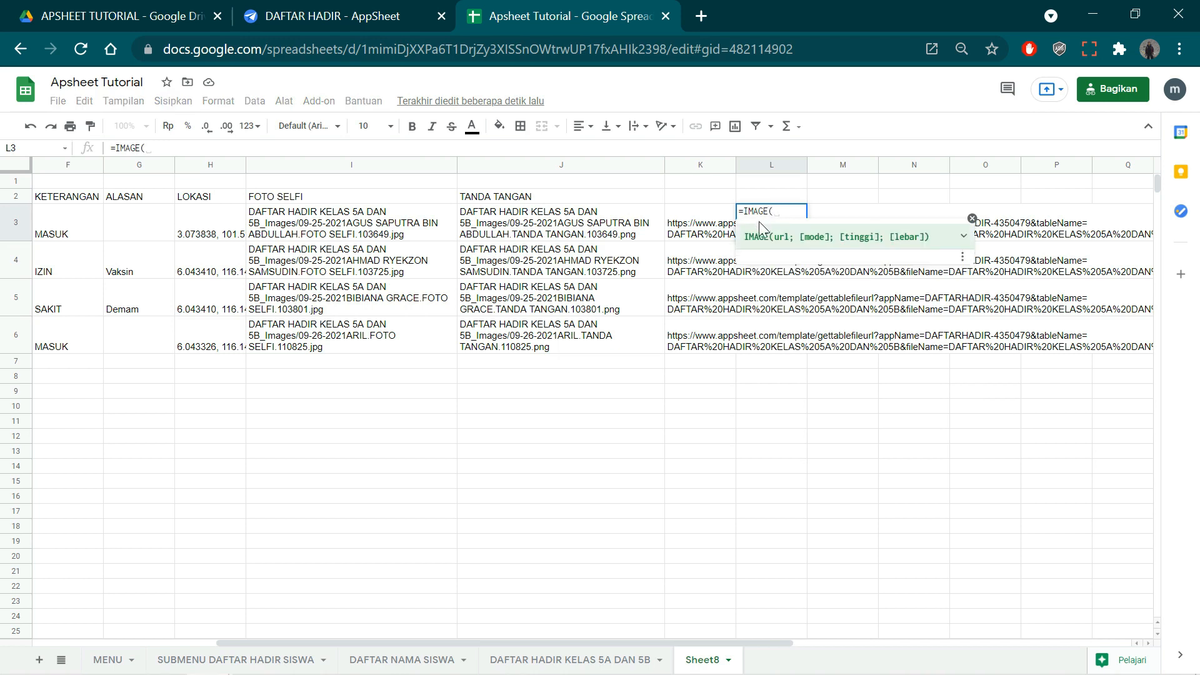
{"action": "left_click", "coordinate": [349, 226]}
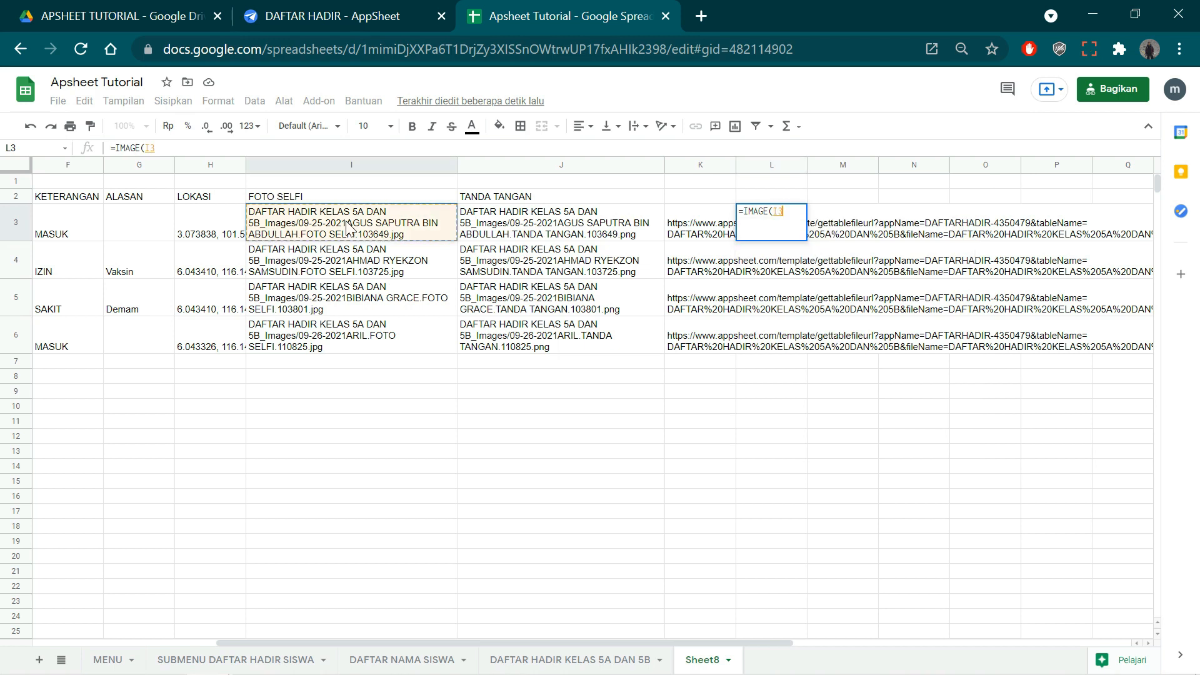
{"action": "type", "text": ")"}
{"action": "key", "text": "Return"}
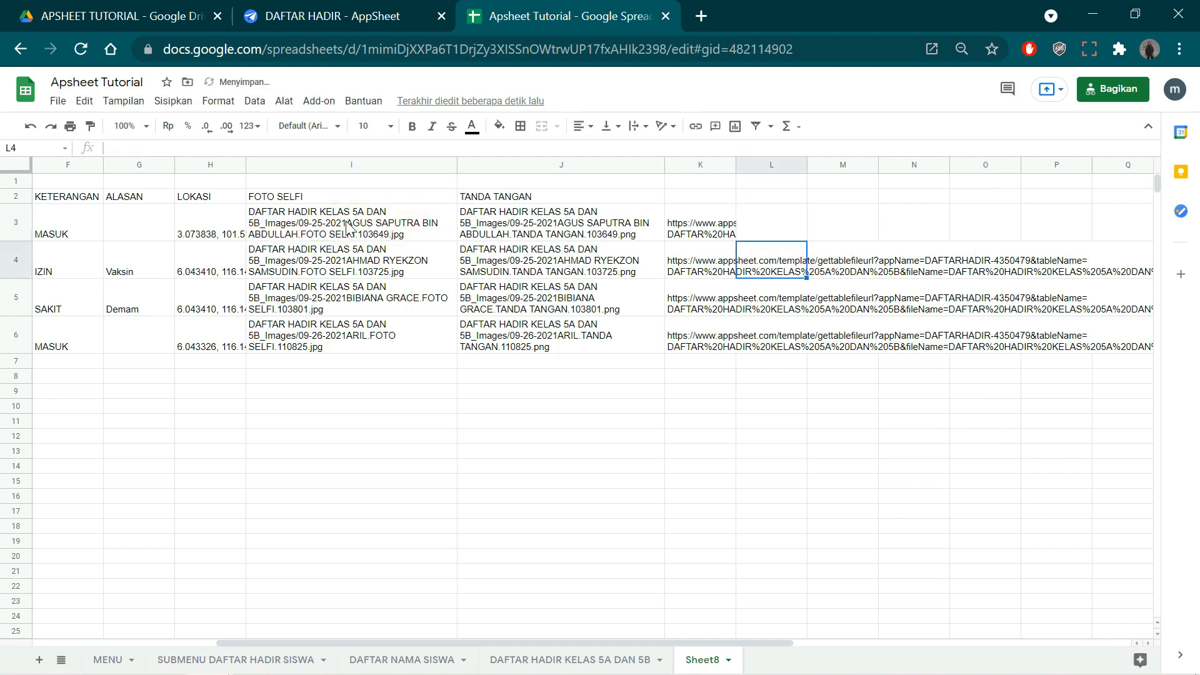
Change the reference in the L3 formula to the generated URL so that it reads =IMAGE(K3)
{"action": "left_click", "coordinate": [755, 224]}
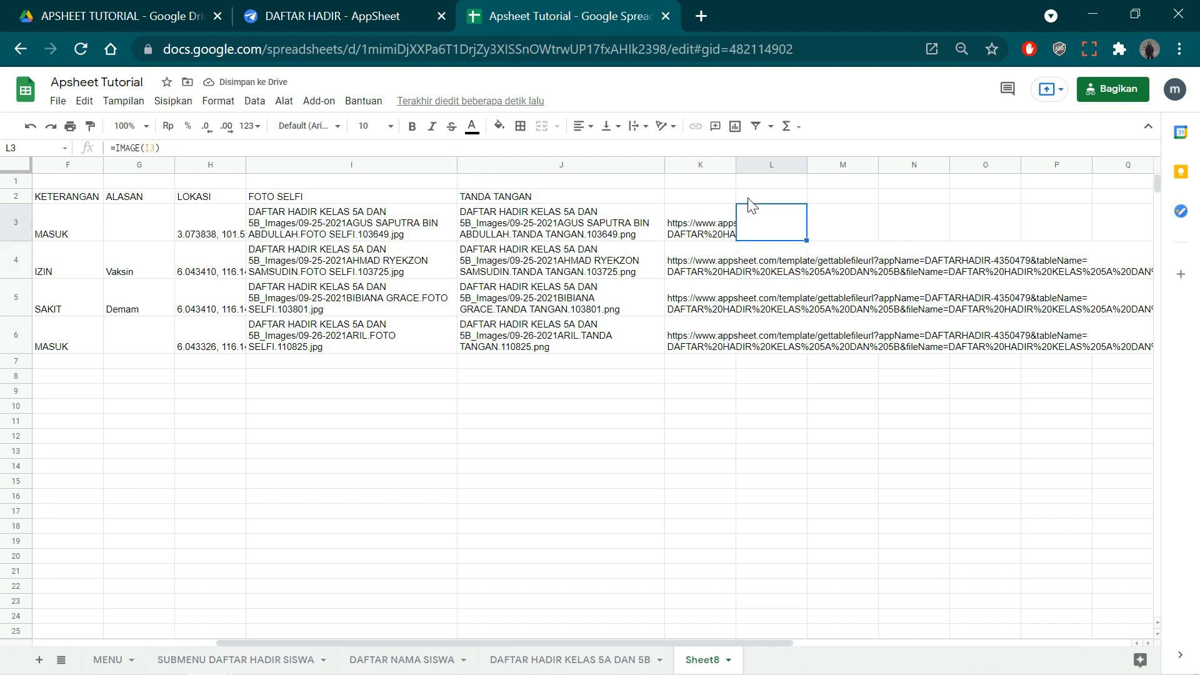
{"action": "double_click", "coordinate": [760, 229]}
{"action": "left_click", "coordinate": [776, 211]}
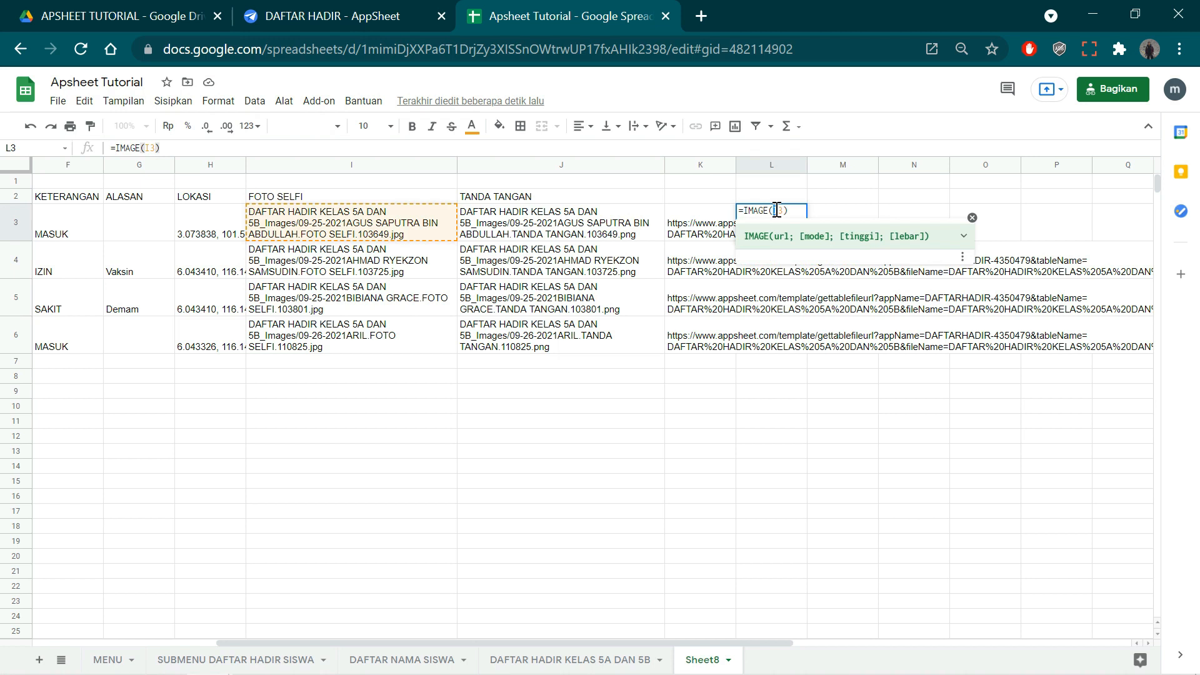
{"action": "type", "text": "K"}
{"action": "key", "text": "Return"}
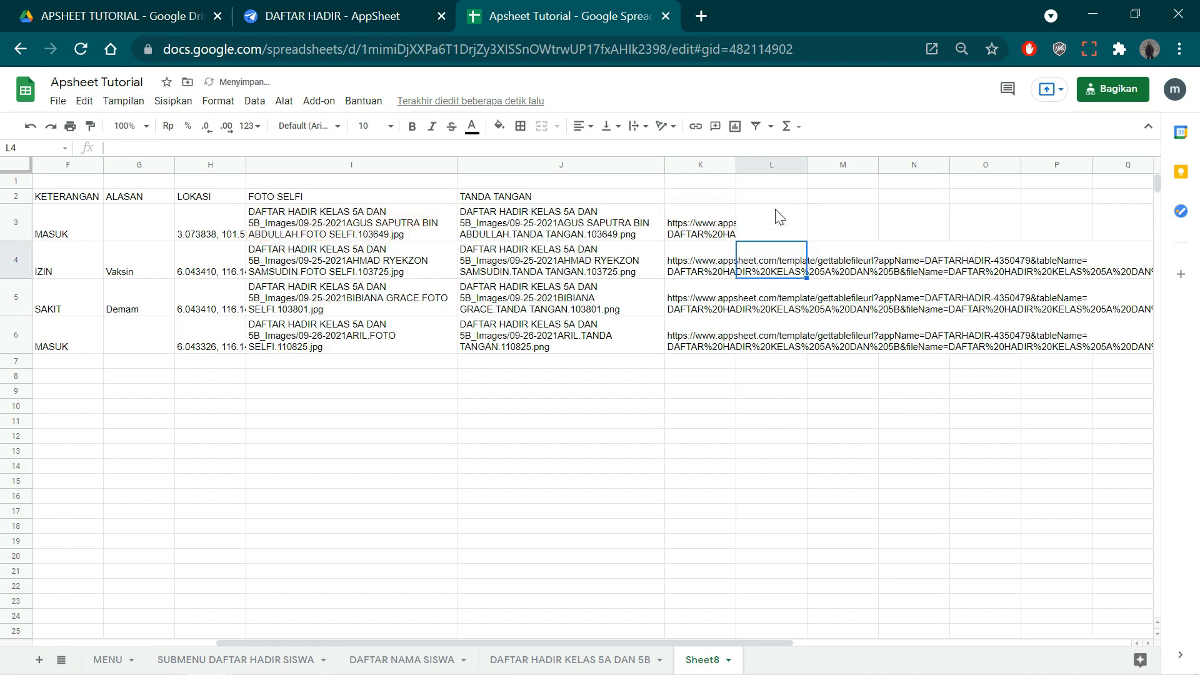
{"action": "left_click", "coordinate": [751, 215]}
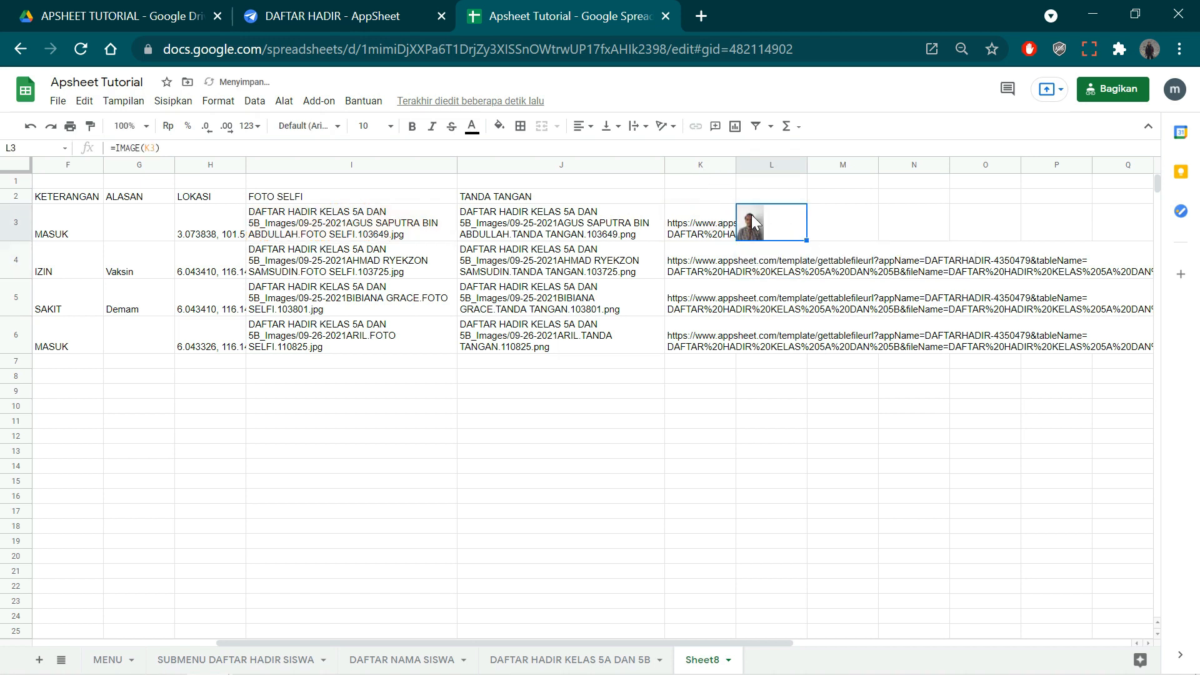
Fill the IMAGE formula from L3 down to L6 and check the copied formulas
{"action": "left_click_drag", "start_coordinate": [806, 240], "coordinate": [802, 341]}
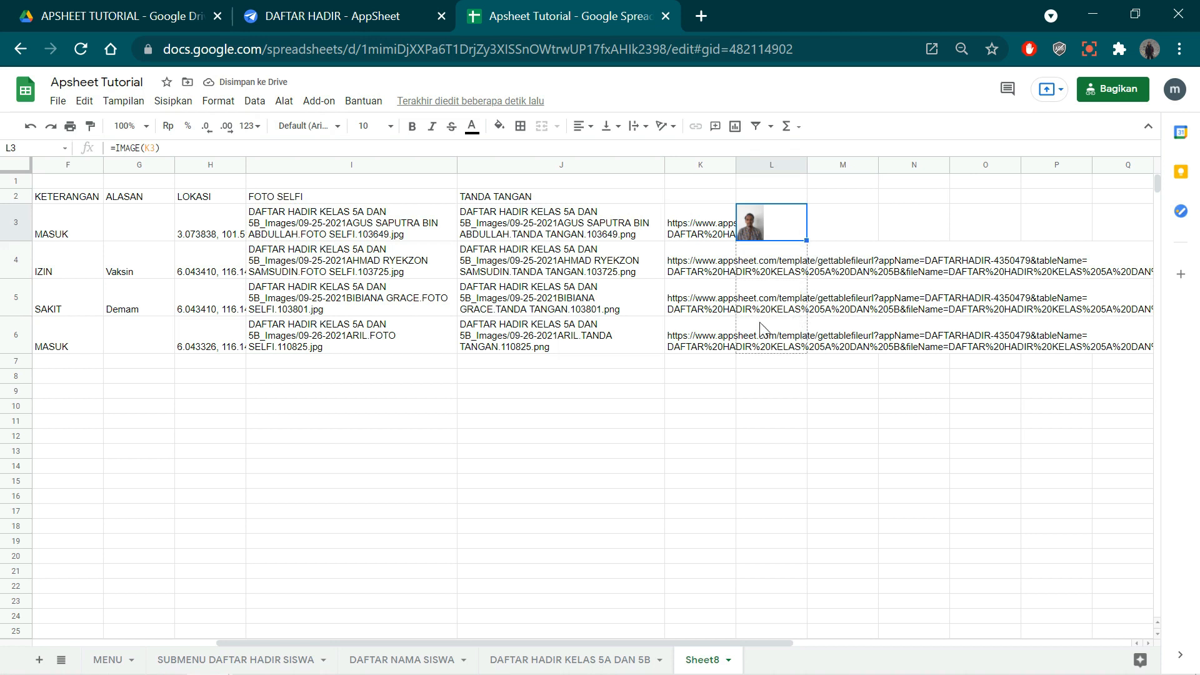
{"action": "left_click", "coordinate": [780, 273]}
{"action": "left_click", "coordinate": [779, 338]}
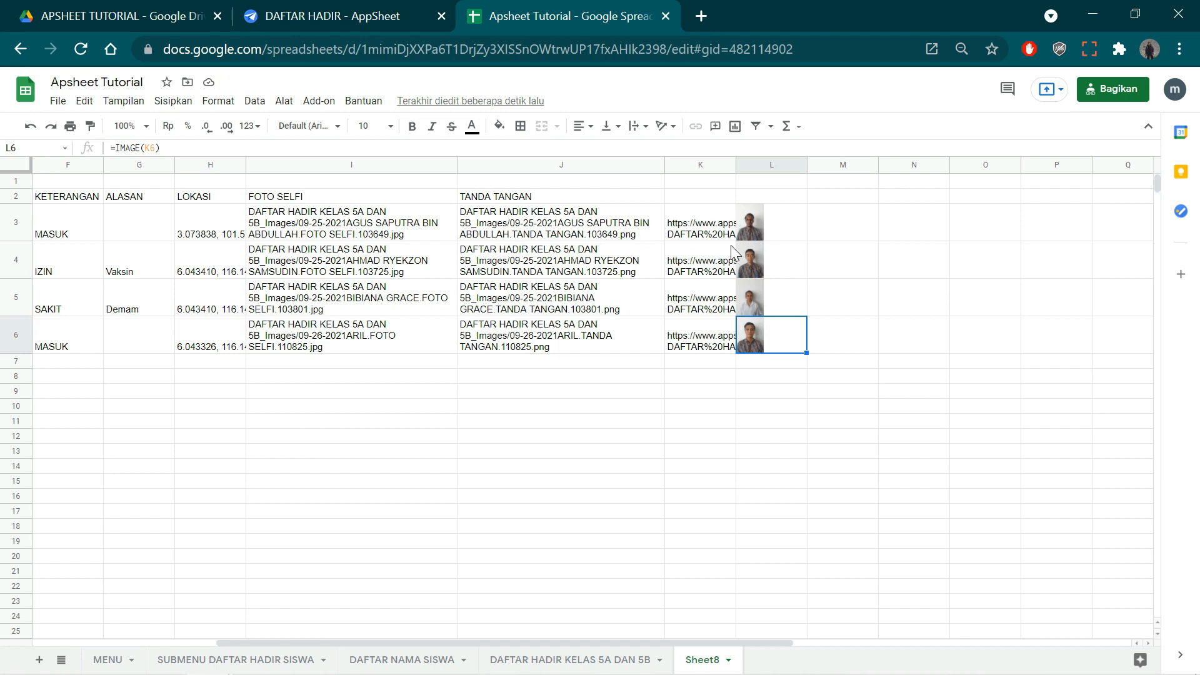
{"action": "left_click_drag", "start_coordinate": [356, 225], "coordinate": [388, 328]}
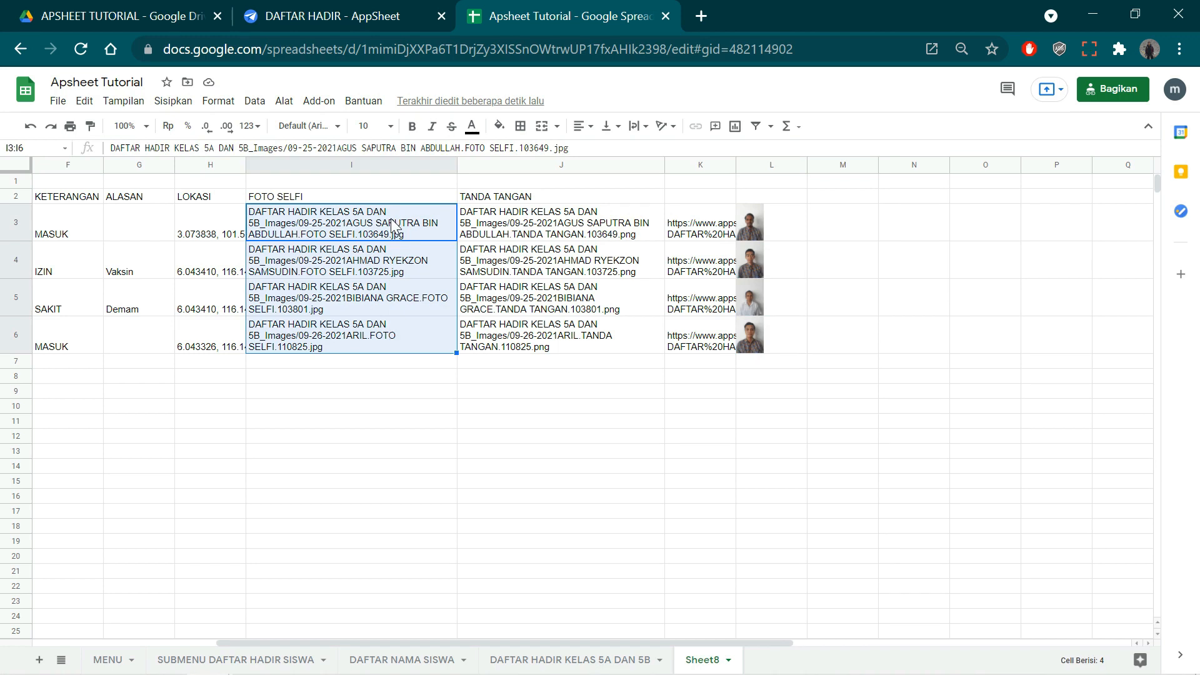
{"action": "left_click_drag", "start_coordinate": [706, 219], "coordinate": [728, 344]}
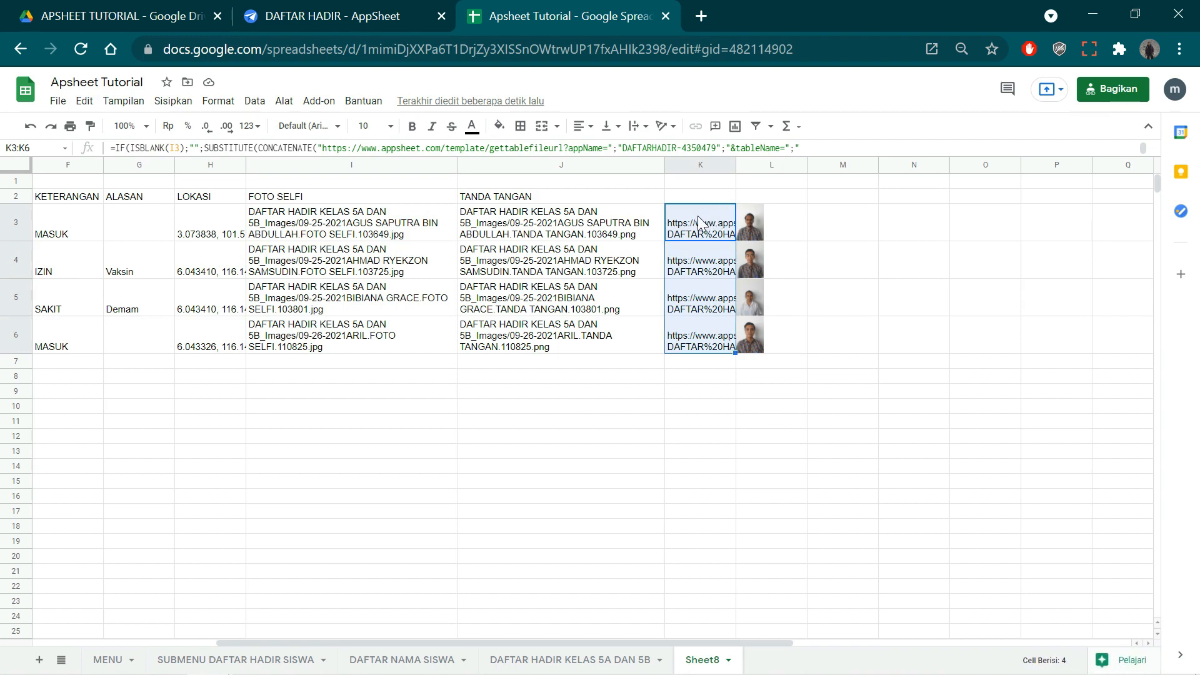
{"action": "left_click", "coordinate": [713, 266]}
{"action": "left_click", "coordinate": [535, 198]}
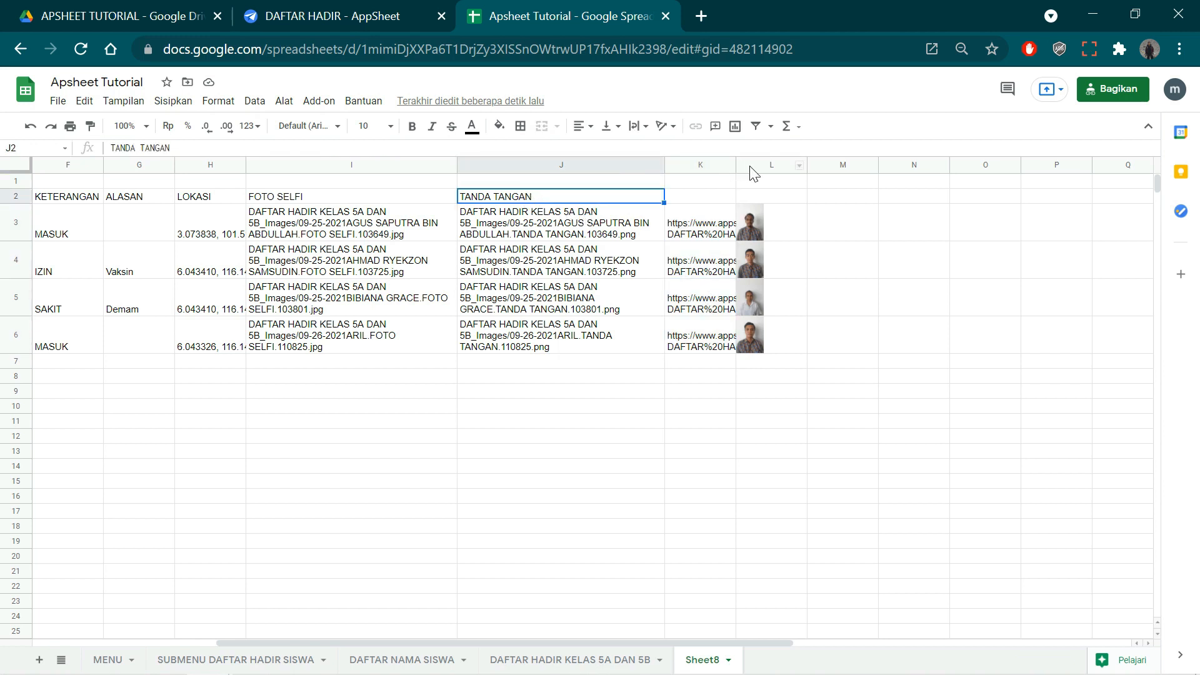
Copy the full image-URL formula text from K3 and paste it into cell M3
{"action": "left_click", "coordinate": [732, 219]}
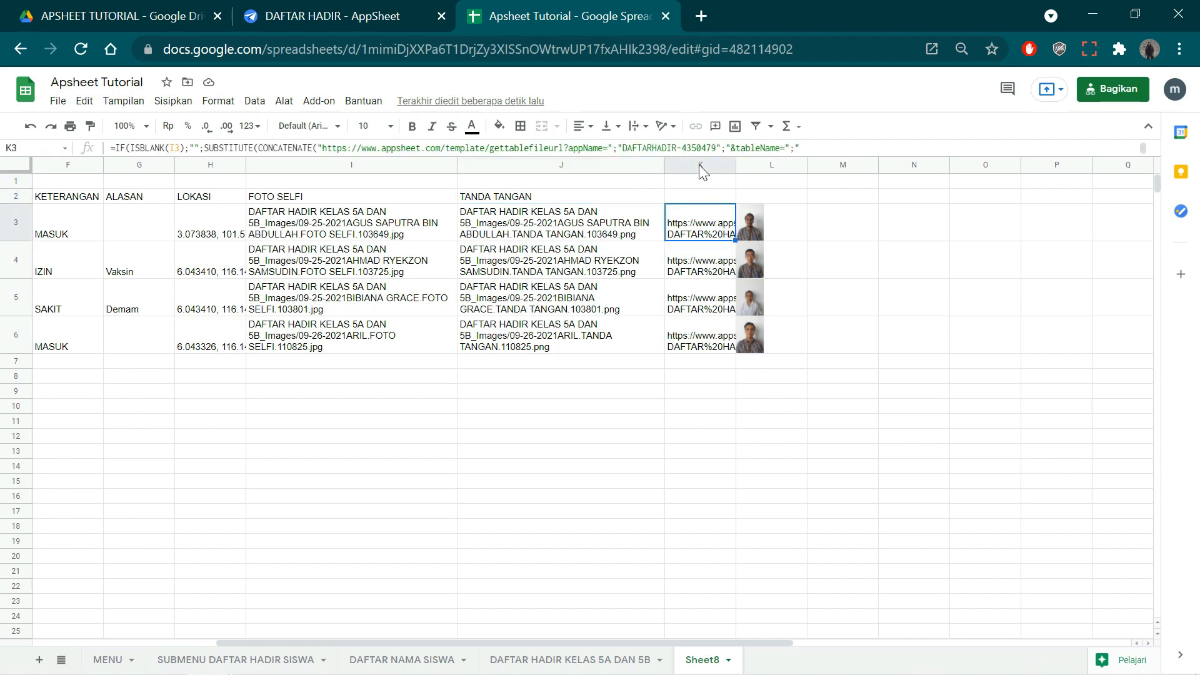
{"action": "double_click", "coordinate": [720, 215]}
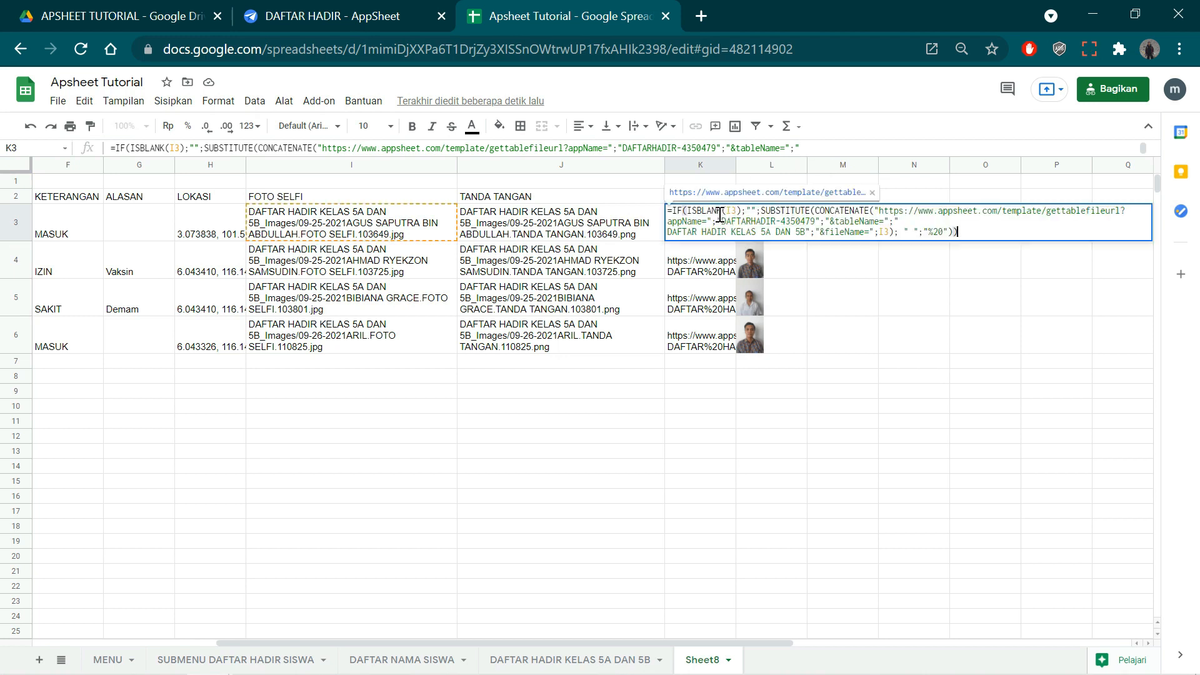
{"action": "left_click_drag", "start_coordinate": [998, 226], "coordinate": [603, 211]}
{"action": "key", "text": "ctrl+c"}
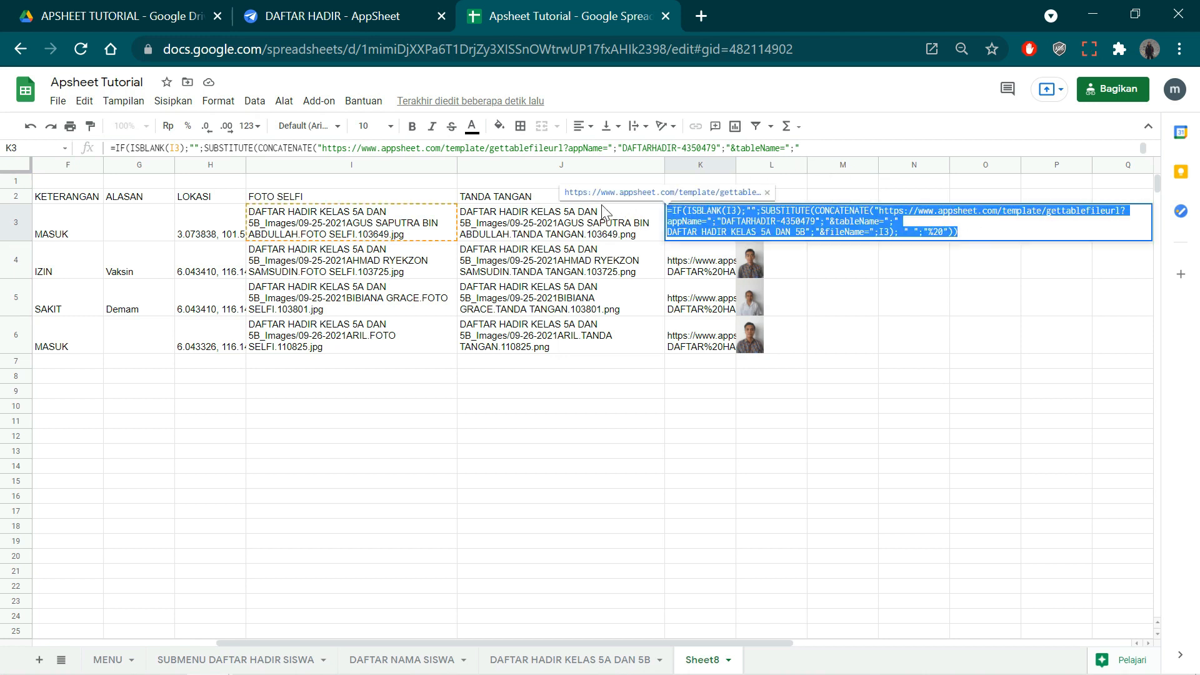
{"action": "left_click", "coordinate": [840, 276]}
{"action": "left_click", "coordinate": [827, 232]}
{"action": "double_click", "coordinate": [827, 232]}
{"action": "key", "text": "ctrl+v"}
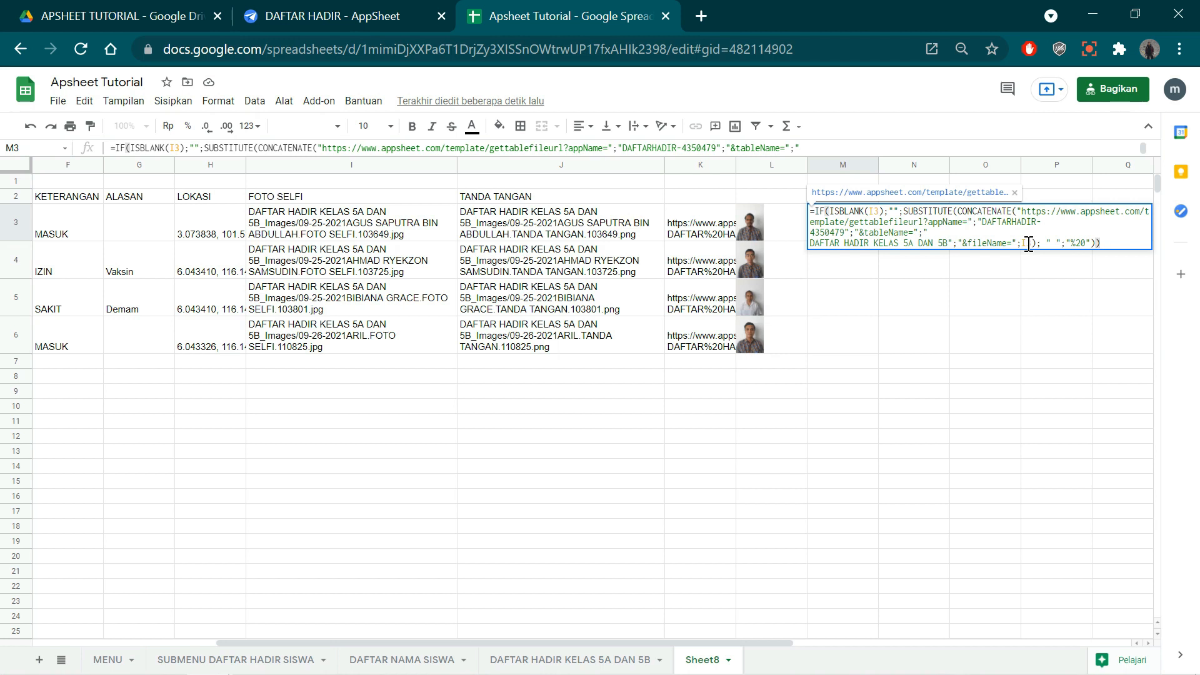
Change the fileName reference in the M3 formula to J3, the first TANDA TANGAN path, and accept the suggested autofill for M4:M6
{"action": "left_click", "coordinate": [1028, 243]}
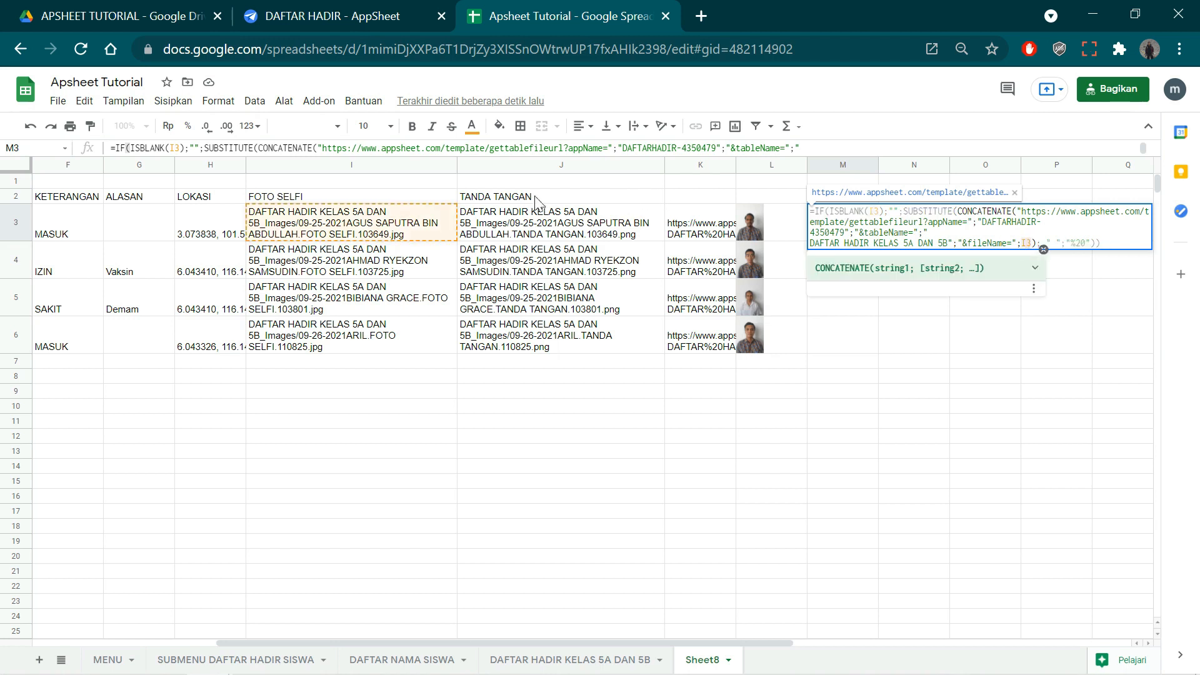
{"action": "left_click", "coordinate": [528, 220]}
{"action": "double_click", "coordinate": [899, 233]}
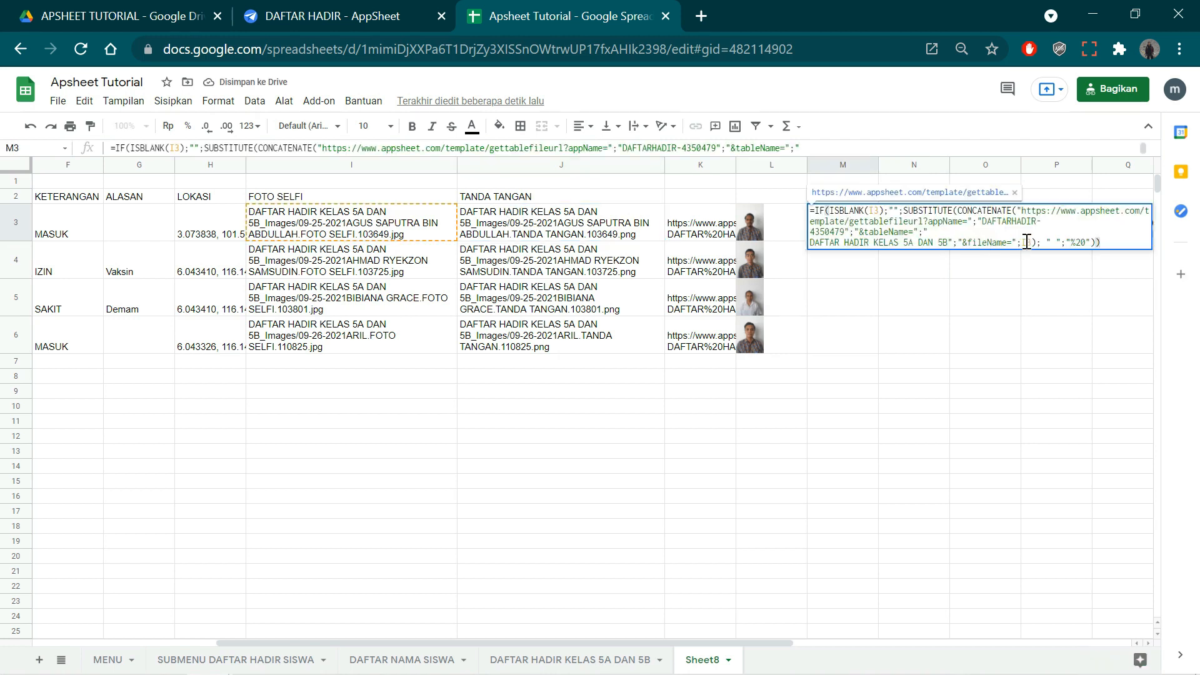
{"action": "left_click", "coordinate": [1024, 242]}
{"action": "type", "text": "J"}
{"action": "key", "text": "Return"}
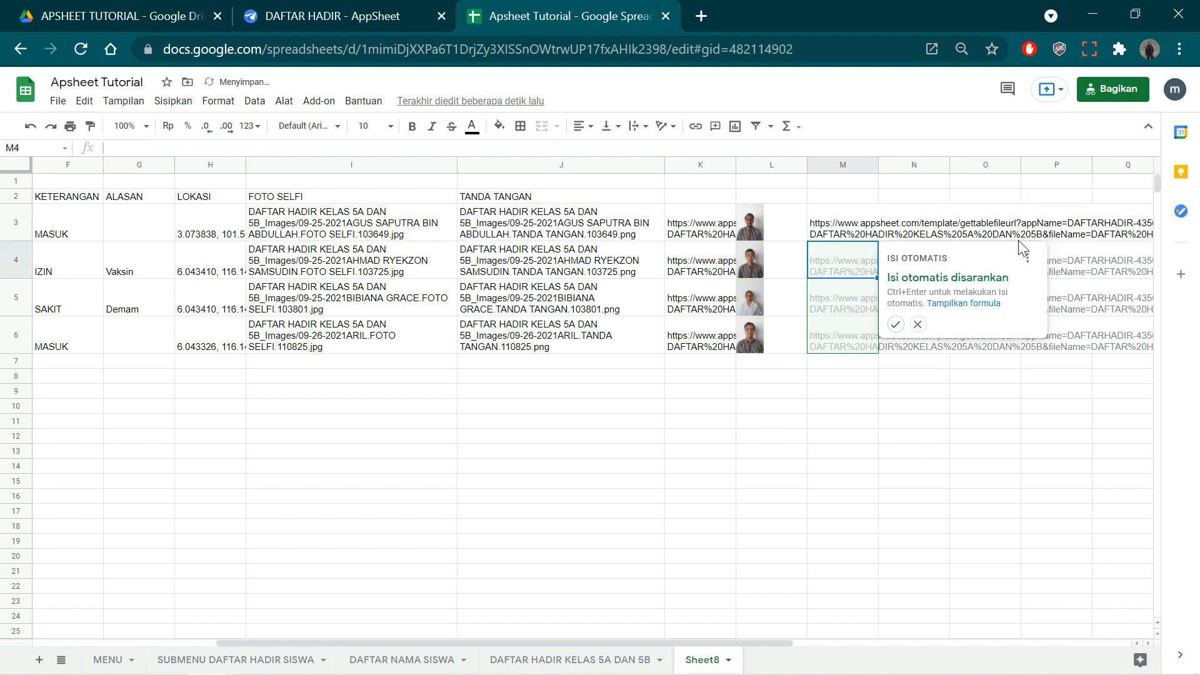
{"action": "left_click", "coordinate": [895, 324]}
{"action": "left_click_drag", "start_coordinate": [835, 231], "coordinate": [855, 343]}
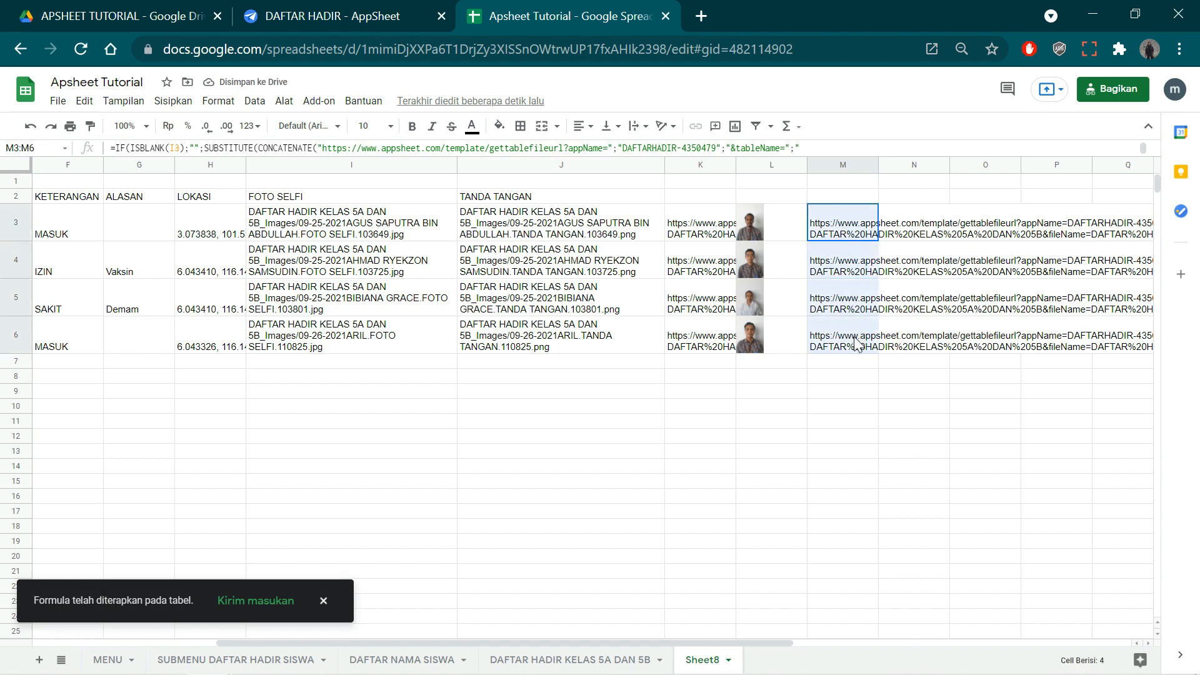
Enter the formula =IMAGE(M3) in cell N3 to show the first signature
{"action": "left_click", "coordinate": [916, 220]}
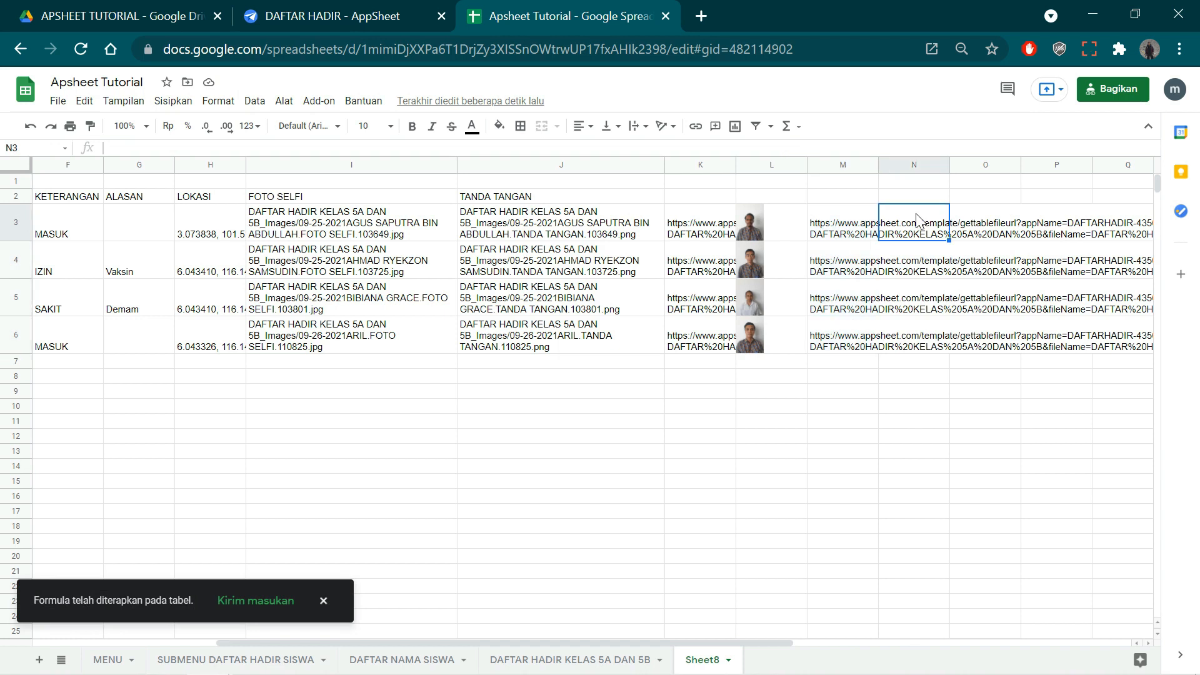
{"action": "type", "text": "="}
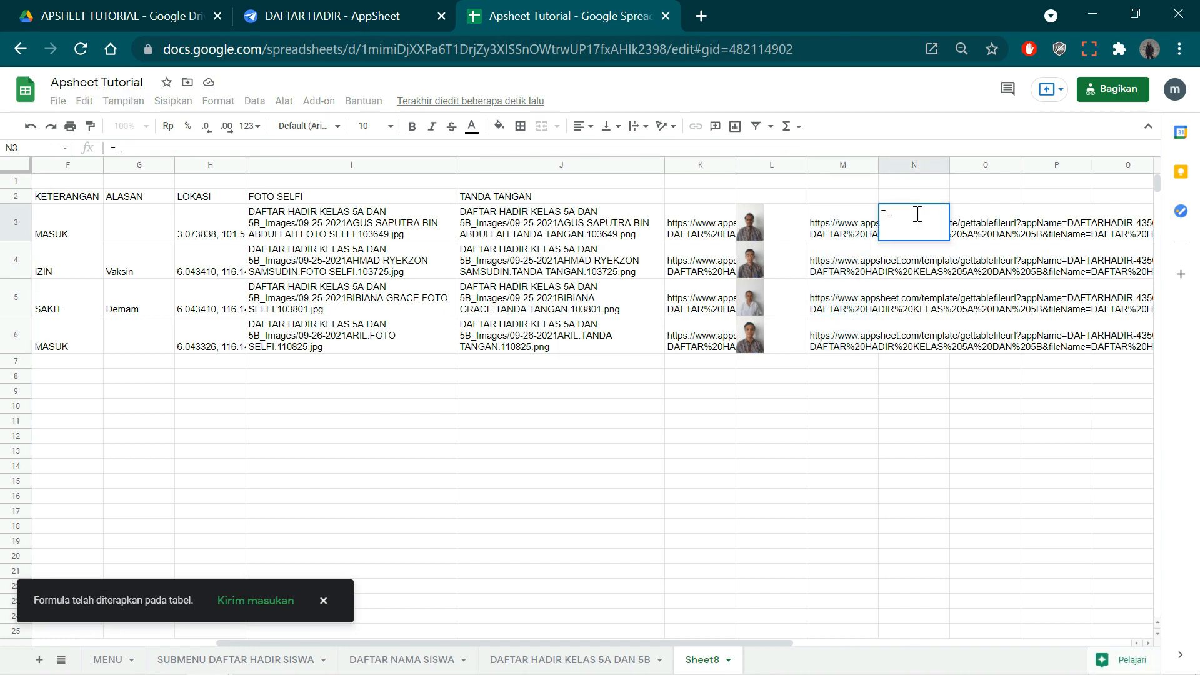
{"action": "type", "text": "IMA"}
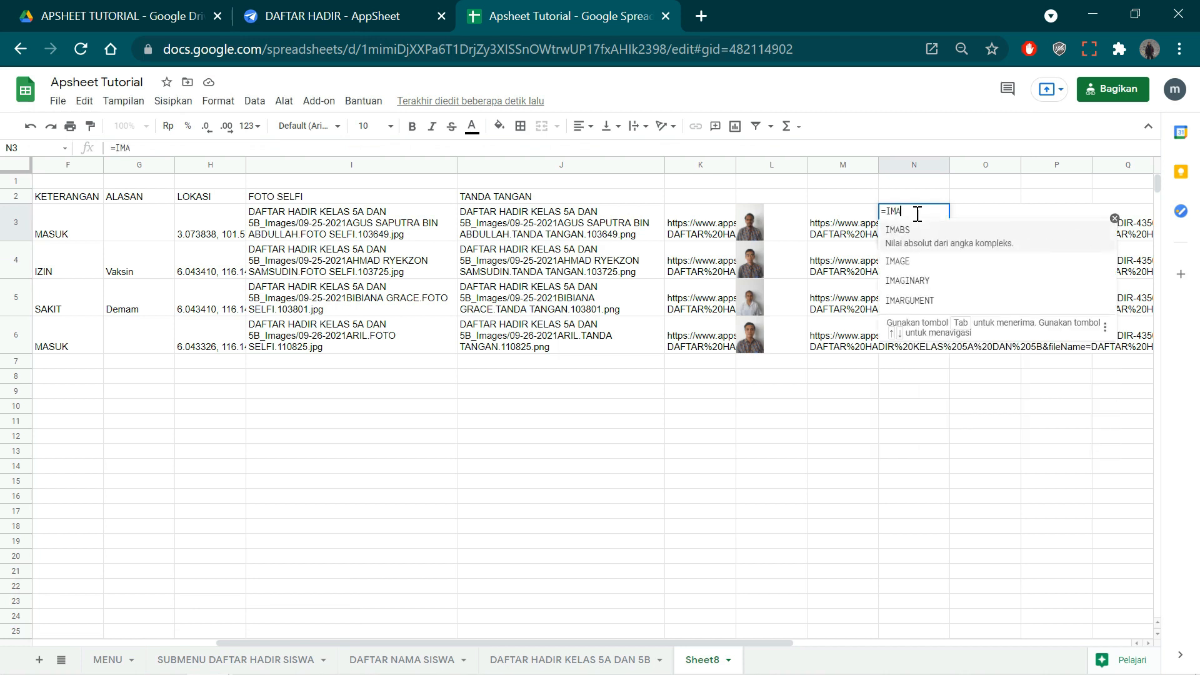
{"action": "type", "text": "GE("}
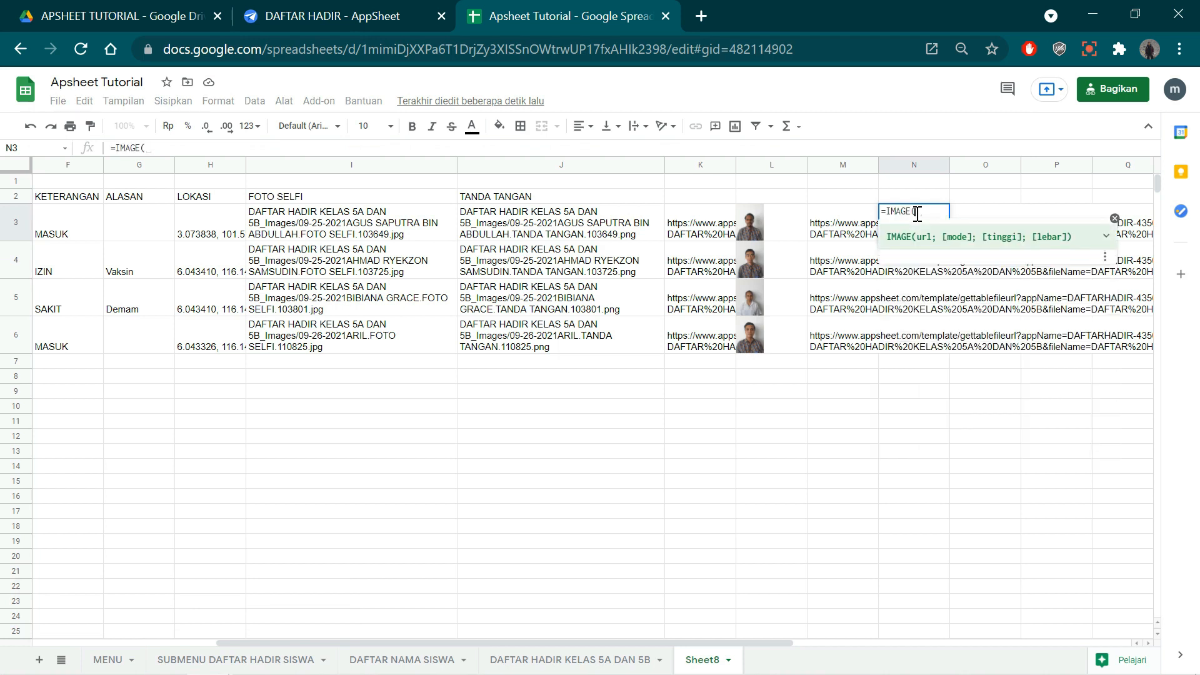
{"action": "left_click", "coordinate": [832, 215]}
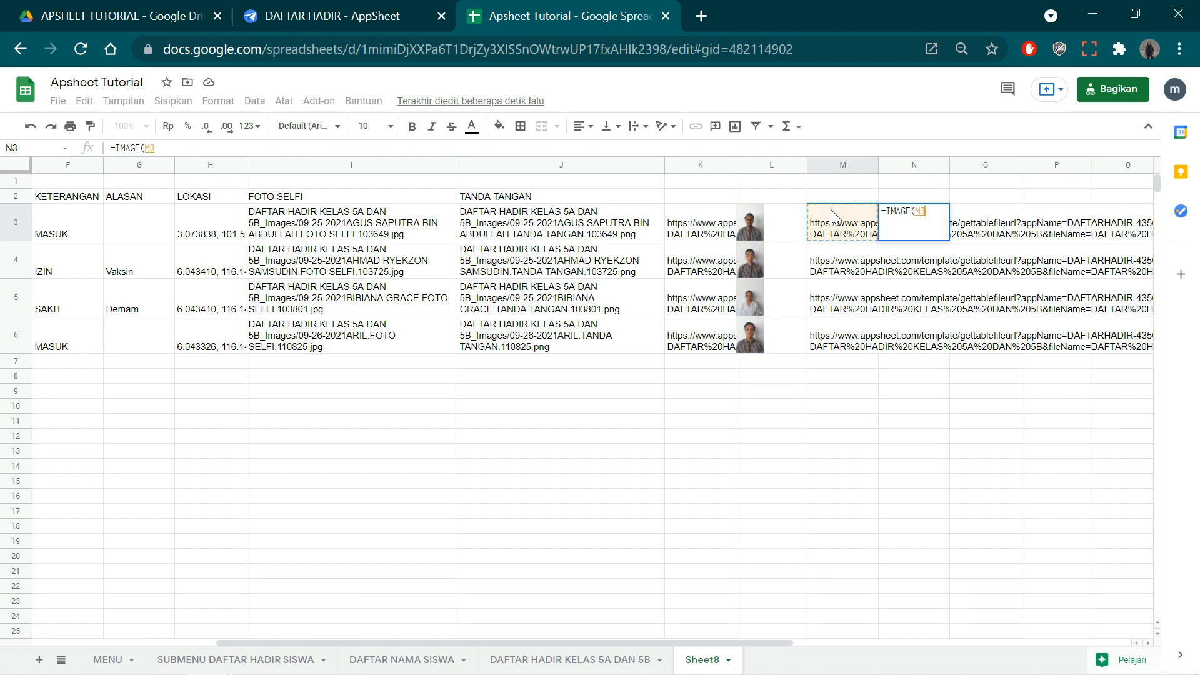
{"action": "type", "text": ")"}
{"action": "key", "text": "Return"}
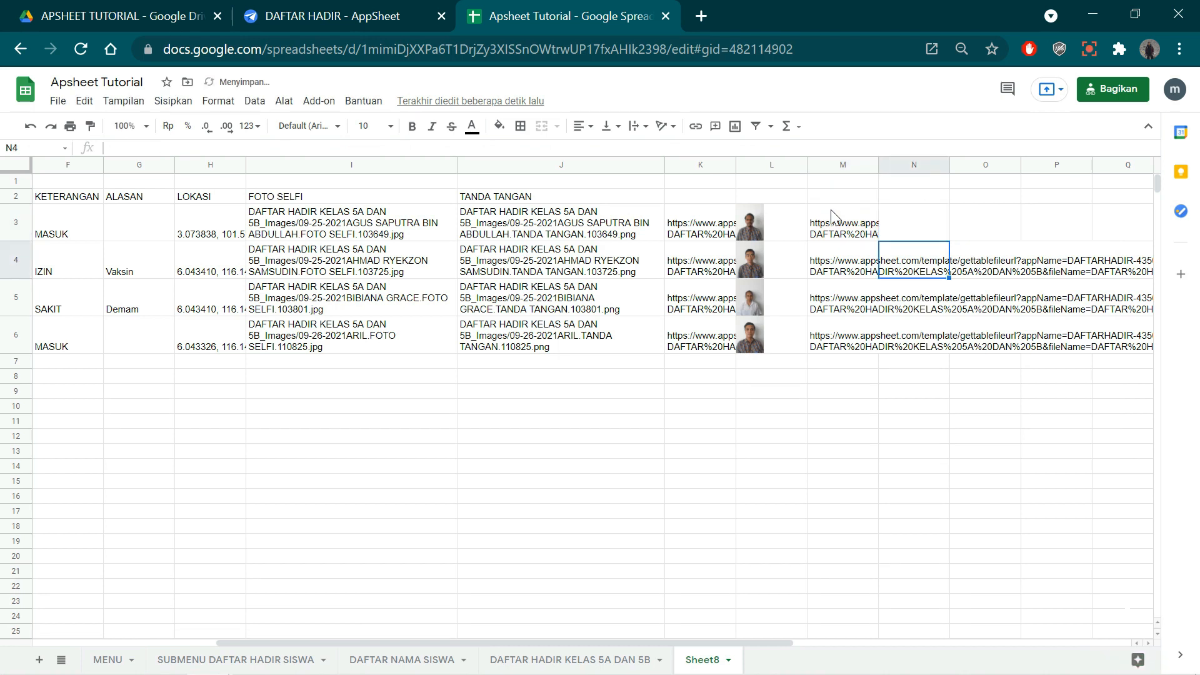
Fill the signature IMAGE formula from N3 down to N6 and check the copied cells
{"action": "left_click", "coordinate": [912, 227]}
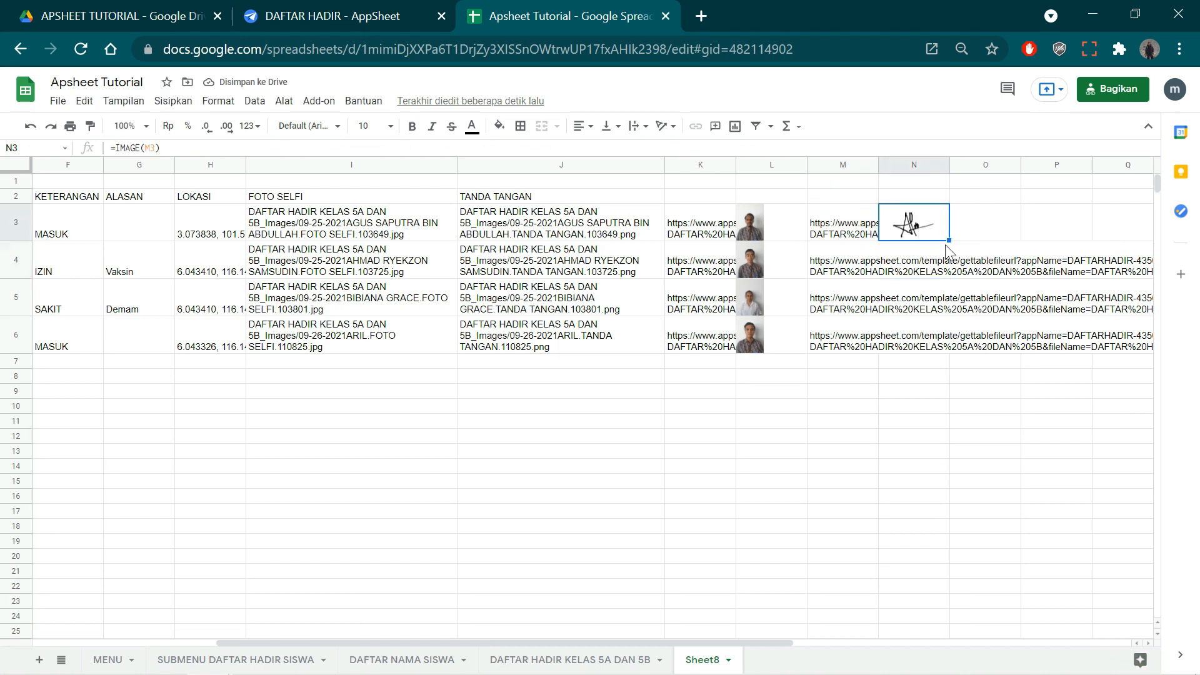
{"action": "left_click_drag", "start_coordinate": [948, 240], "coordinate": [946, 343]}
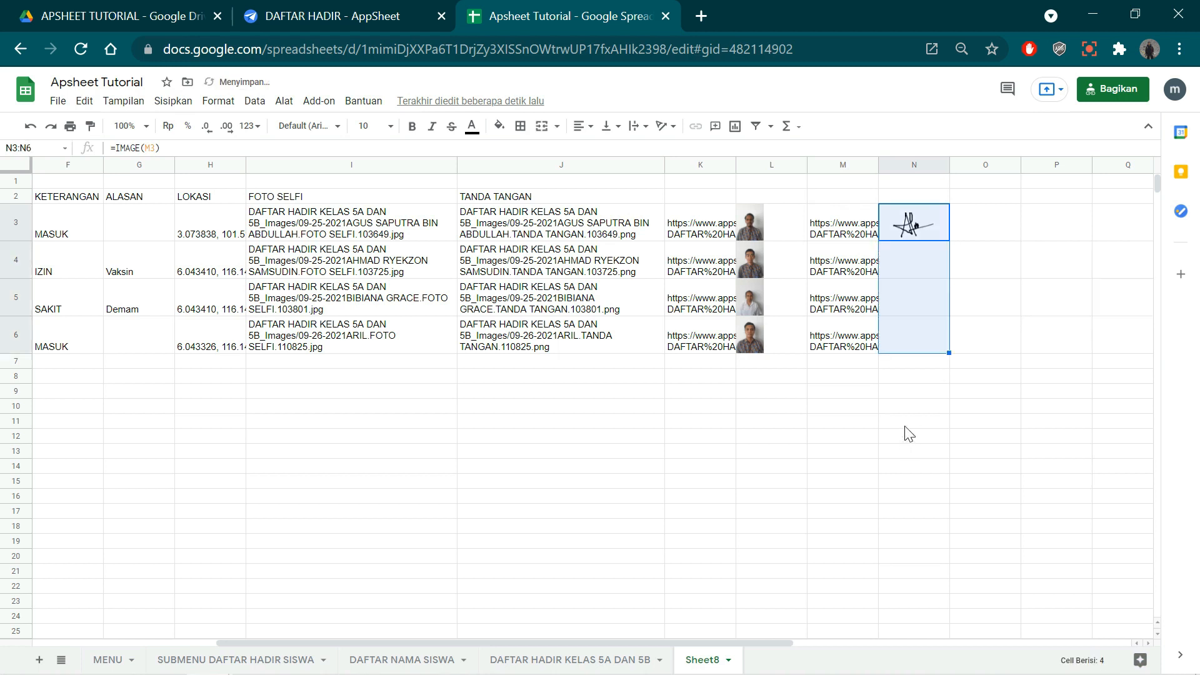
{"action": "left_click", "coordinate": [914, 403]}
{"action": "left_click", "coordinate": [893, 268]}
{"action": "left_click", "coordinate": [908, 305]}
{"action": "left_click", "coordinate": [911, 336]}
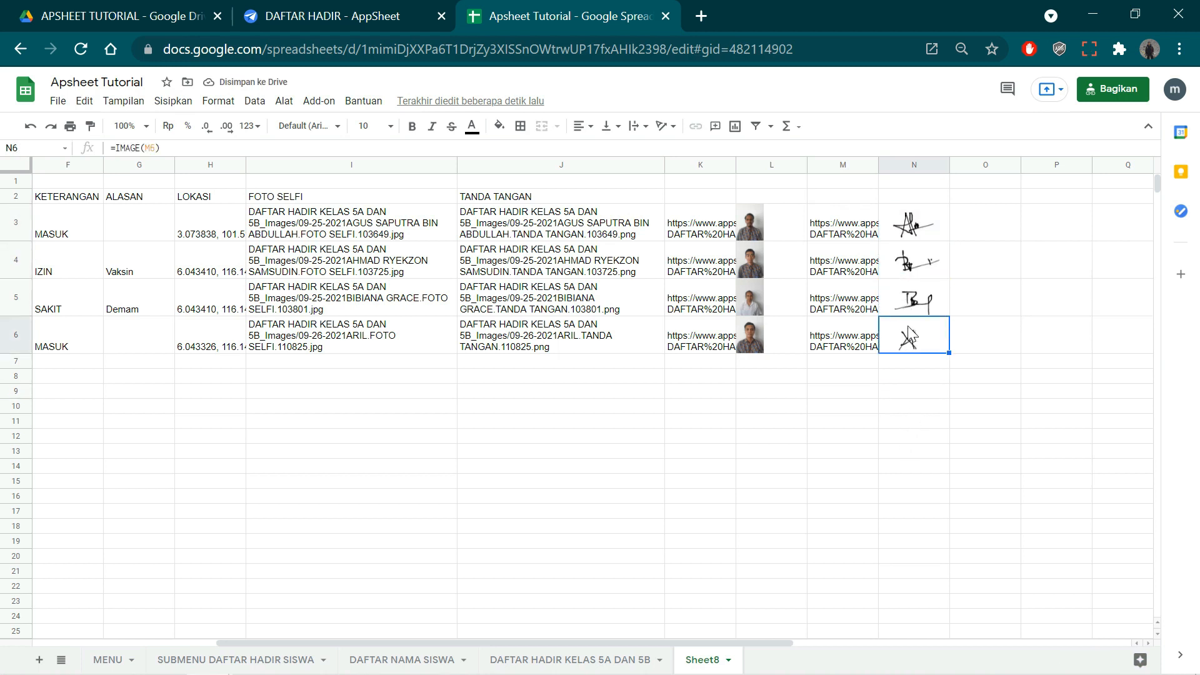
{"action": "key", "text": "Up"}
{"action": "key", "text": "Up"}
{"action": "key", "text": "Up"}
{"action": "key", "text": "Down"}
{"action": "key", "text": "Down"}
{"action": "key", "text": "Down"}
{"action": "mouse_move", "coordinate": [786, 641]}
{"action": "left_mouse_down"}
{"action": "mouse_move", "coordinate": [879, 640]}
{"action": "mouse_move", "coordinate": [500, 630]}
{"action": "mouse_move", "coordinate": [788, 638]}
{"action": "left_mouse_up"}
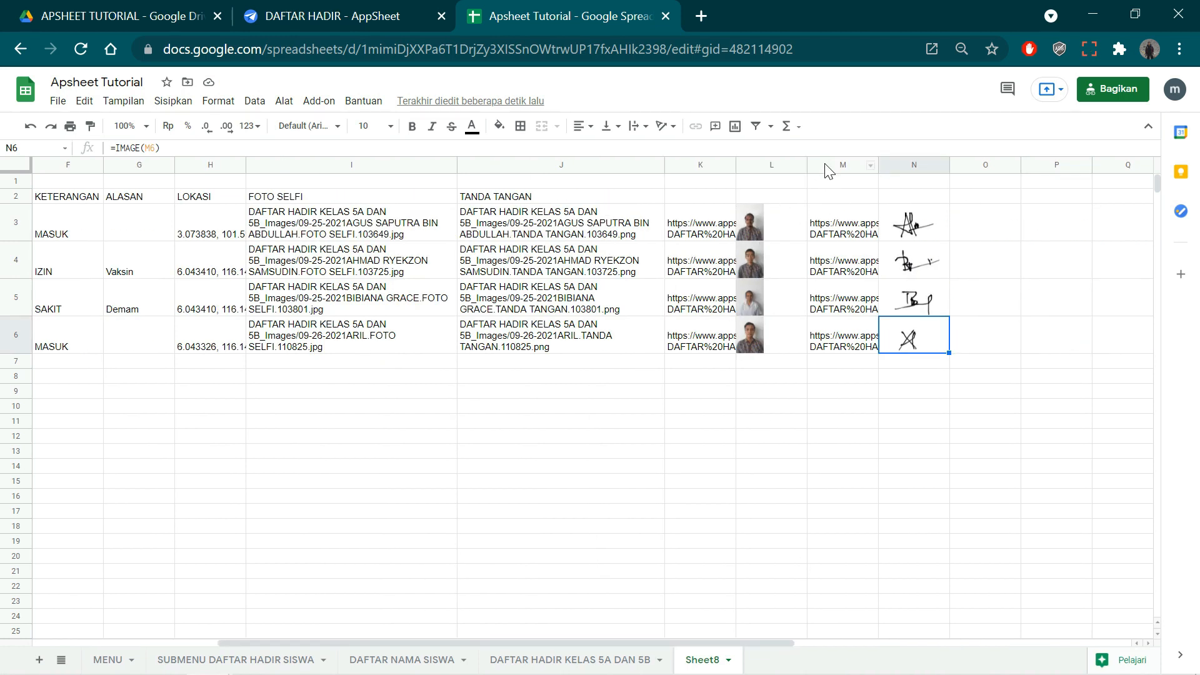
Hide the path and URL columns I, J, K and M together
{"action": "left_click", "coordinate": [268, 165]}
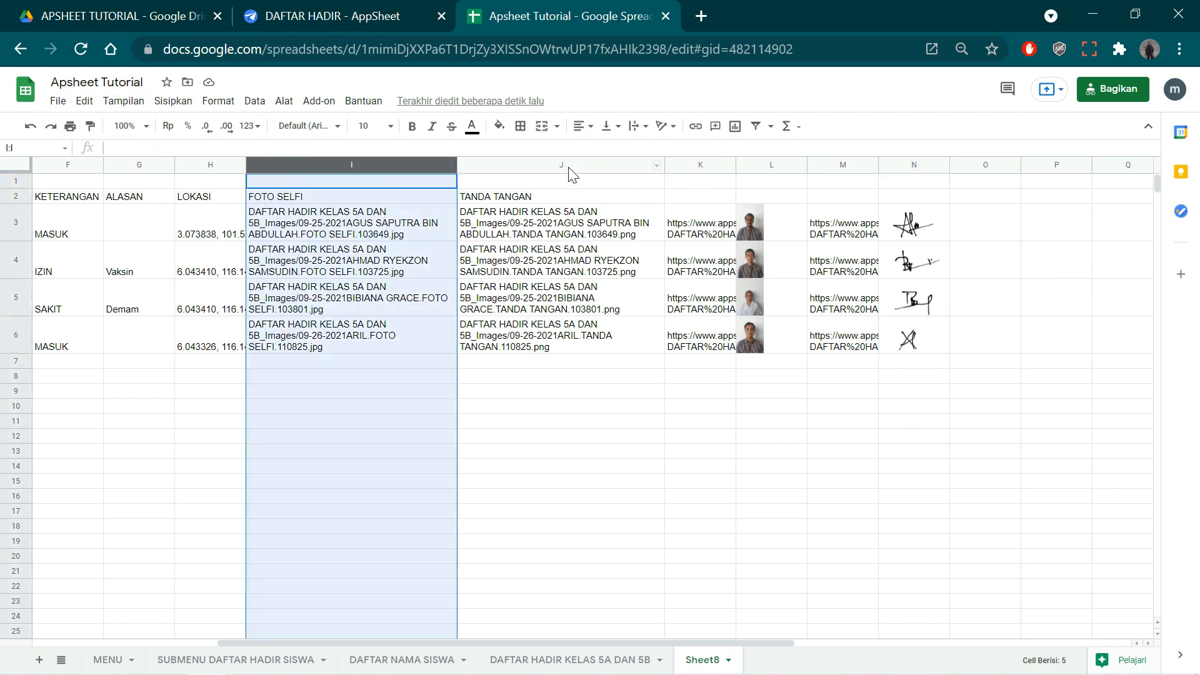
{"action": "left_click", "coordinate": [570, 166], "text": "ctrl"}
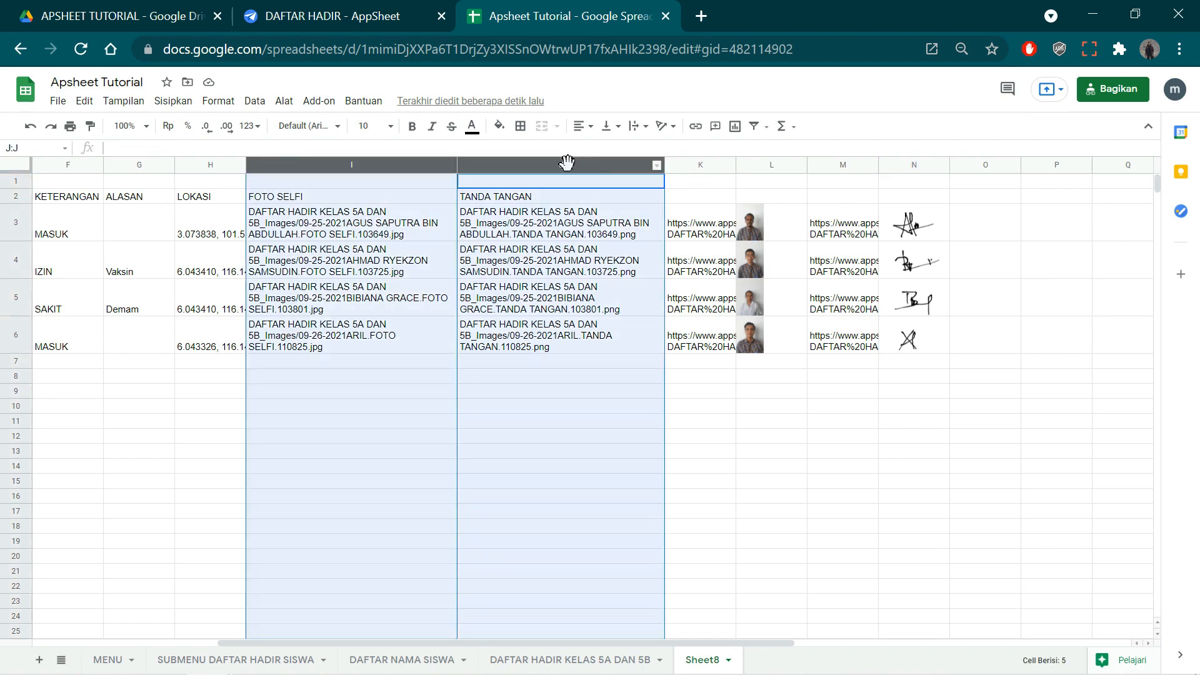
{"action": "left_click", "coordinate": [695, 164], "text": "ctrl"}
{"action": "left_click", "coordinate": [844, 166], "text": "ctrl"}
{"action": "right_click", "coordinate": [844, 166]}
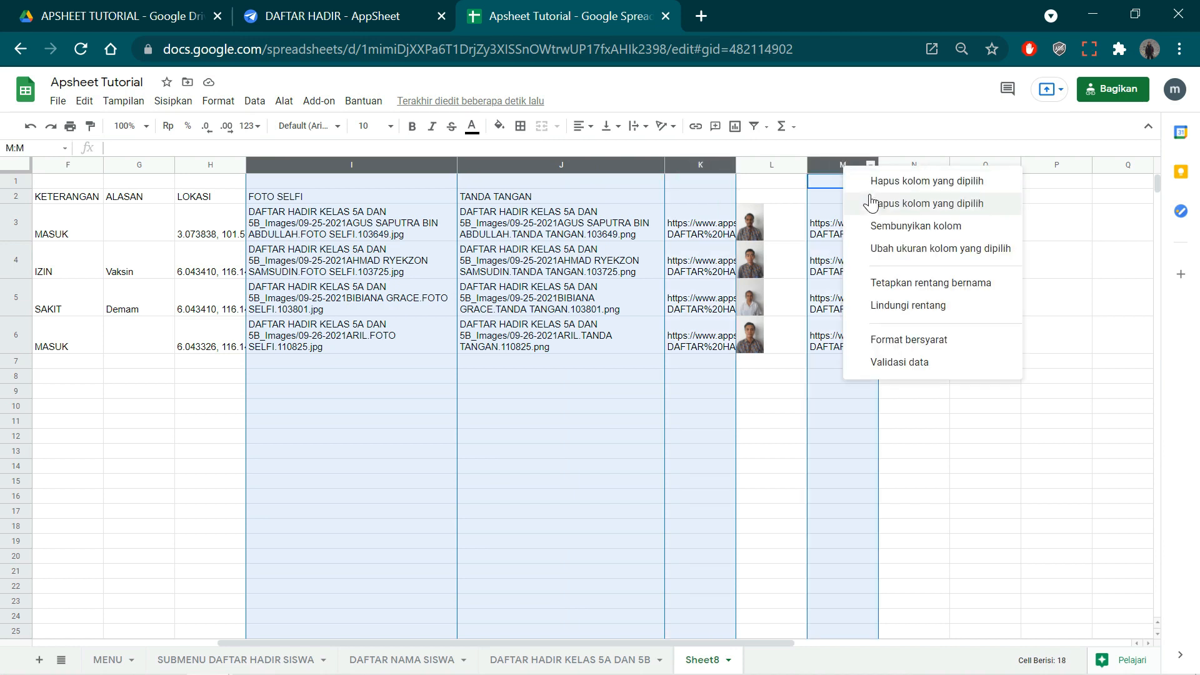
{"action": "left_click", "coordinate": [876, 226]}
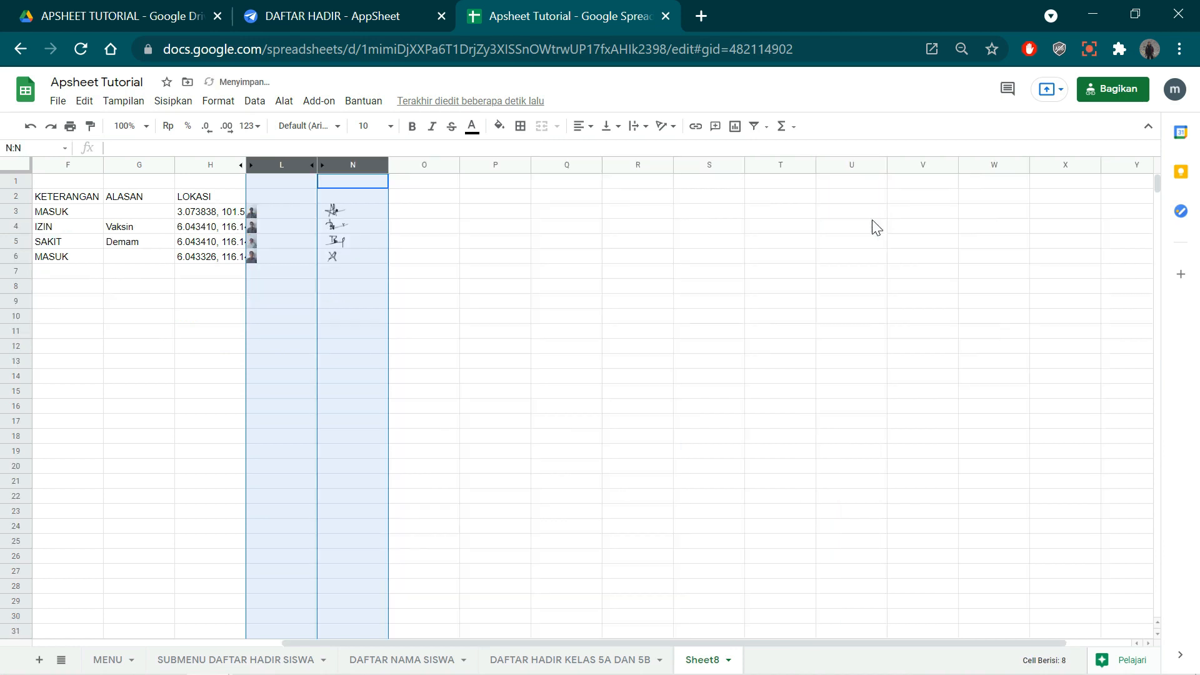
{"action": "left_click_drag", "start_coordinate": [438, 286], "coordinate": [438, 301]}
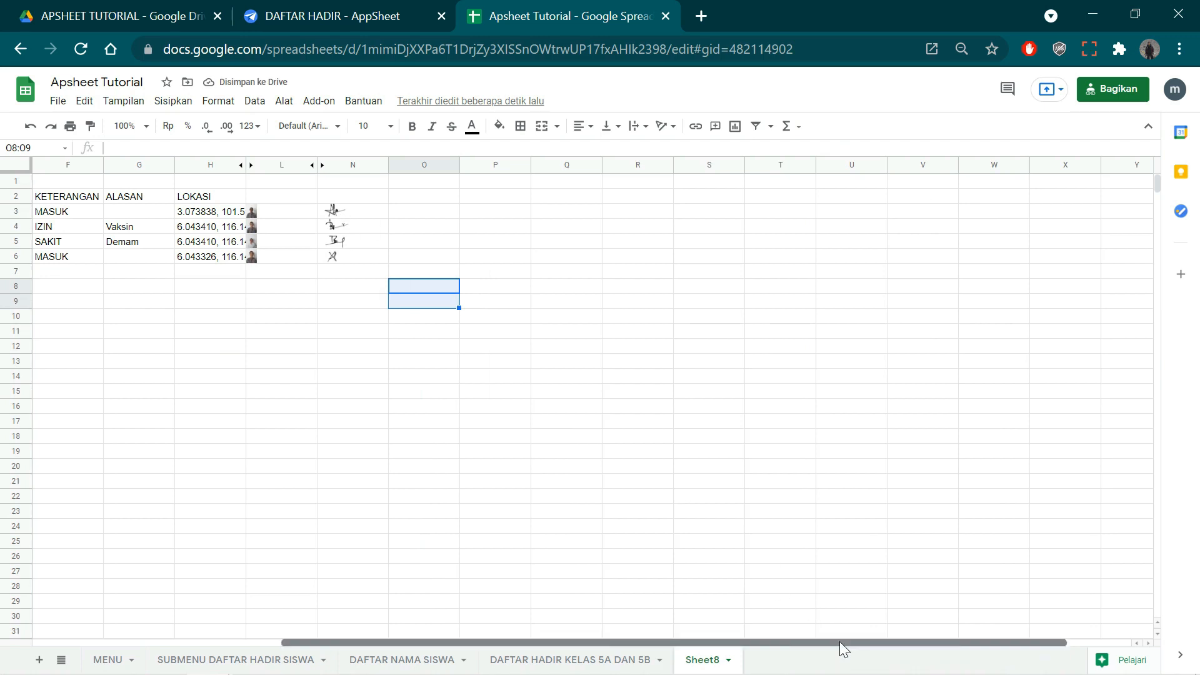
Set the height of rows 3 to 9 to 50 pixels
{"action": "left_click_drag", "start_coordinate": [839, 641], "coordinate": [502, 634]}
{"action": "left_click", "coordinate": [473, 304]}
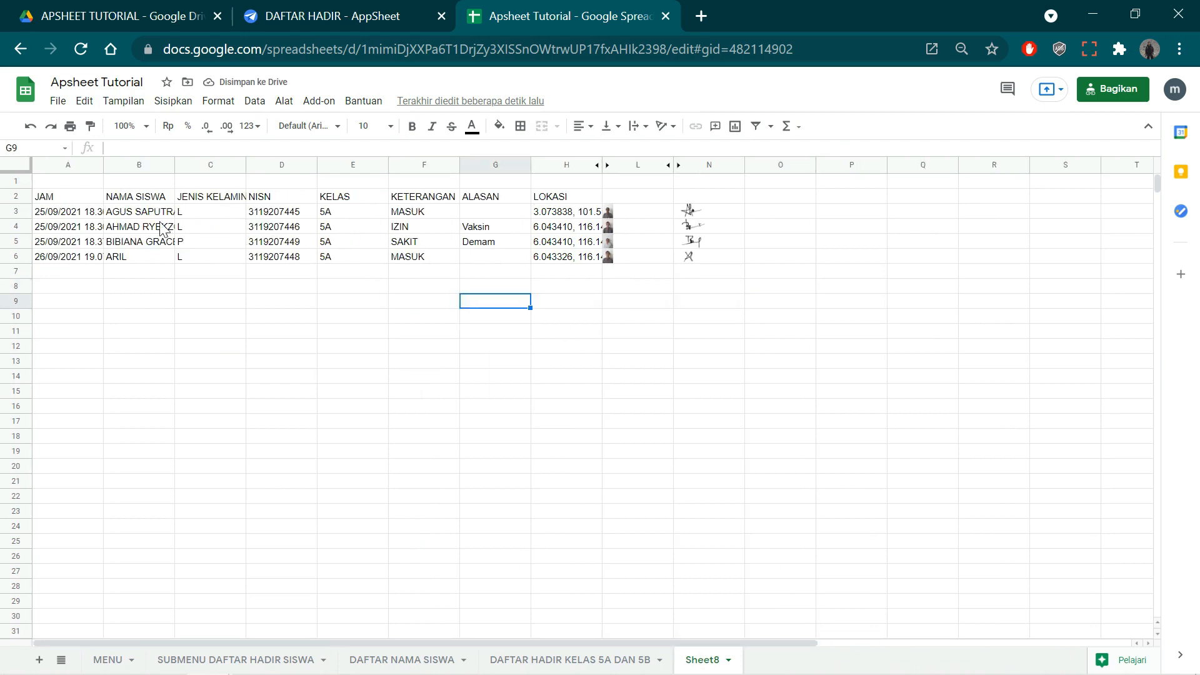
{"action": "left_click_drag", "start_coordinate": [18, 216], "coordinate": [17, 301]}
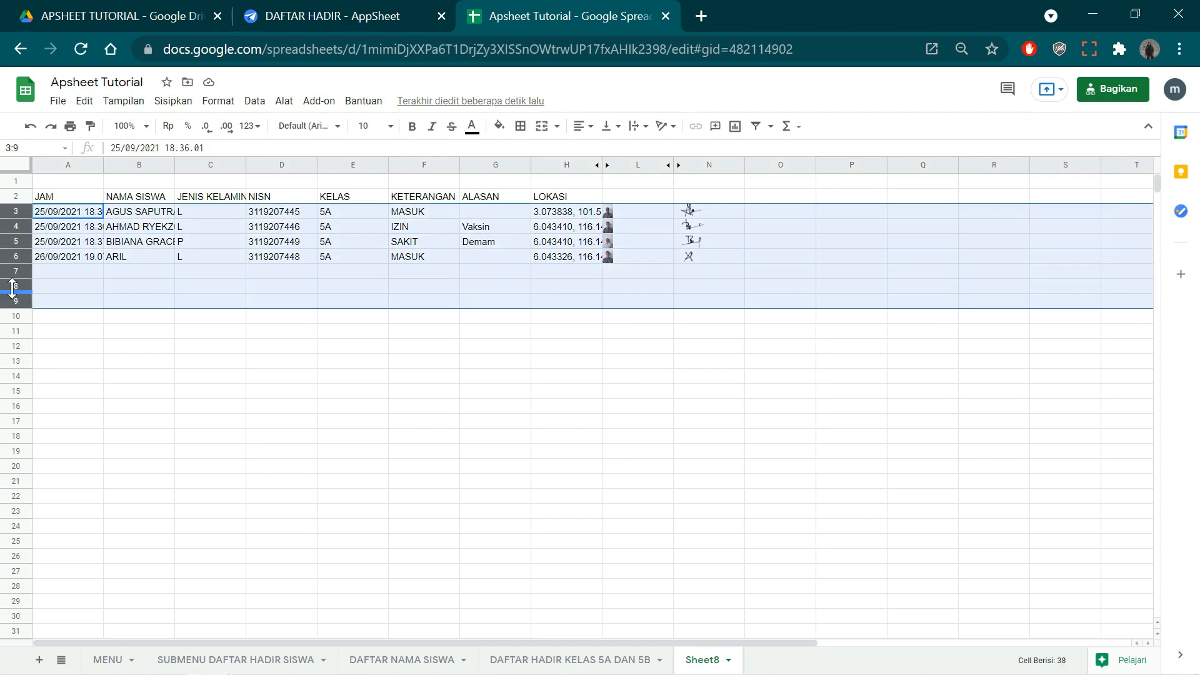
{"action": "right_click", "coordinate": [17, 301]}
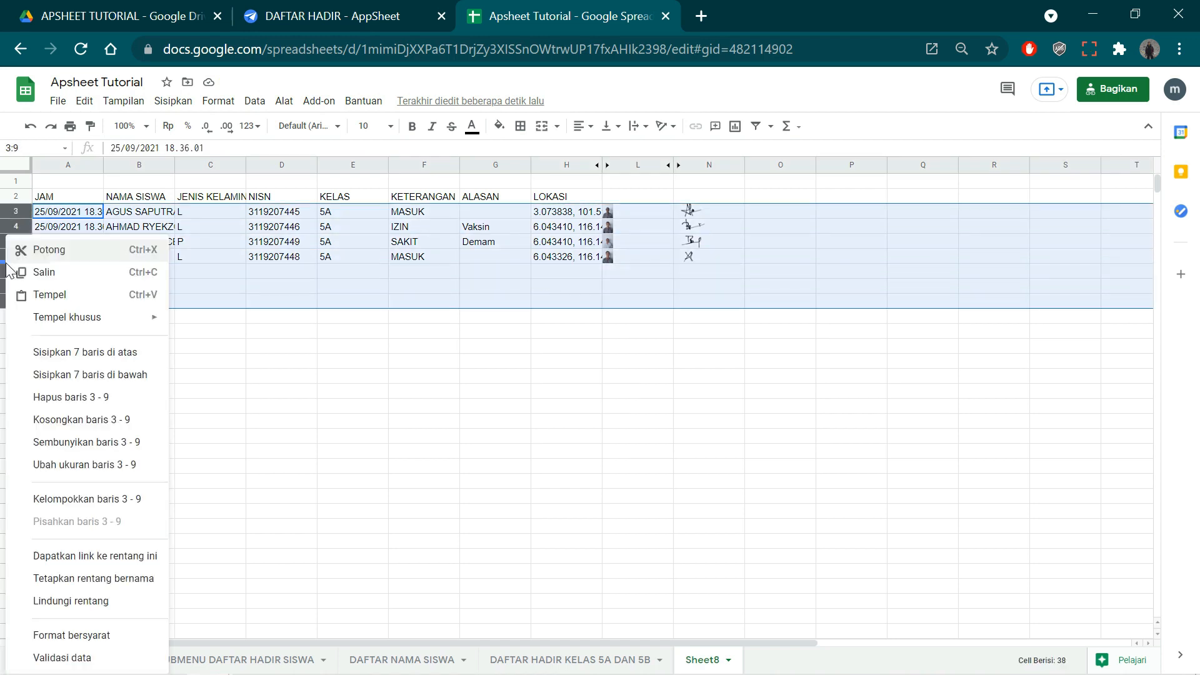
{"action": "left_click", "coordinate": [81, 465]}
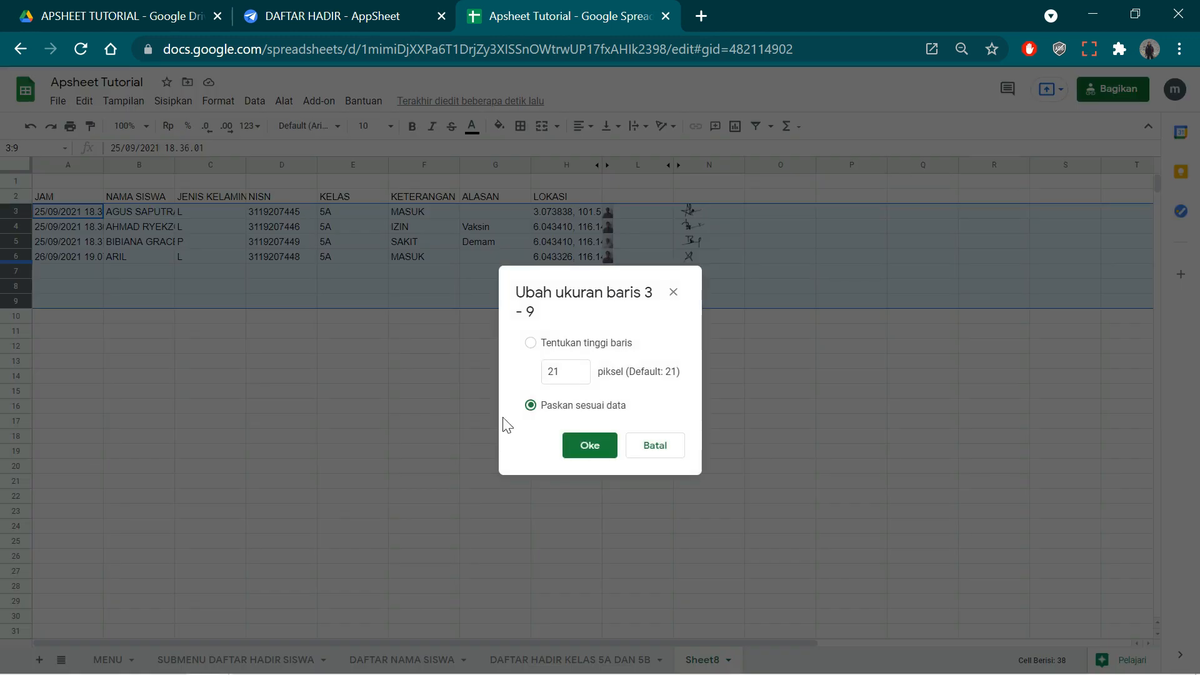
{"action": "double_click", "coordinate": [565, 370]}
{"action": "type", "text": "50"}
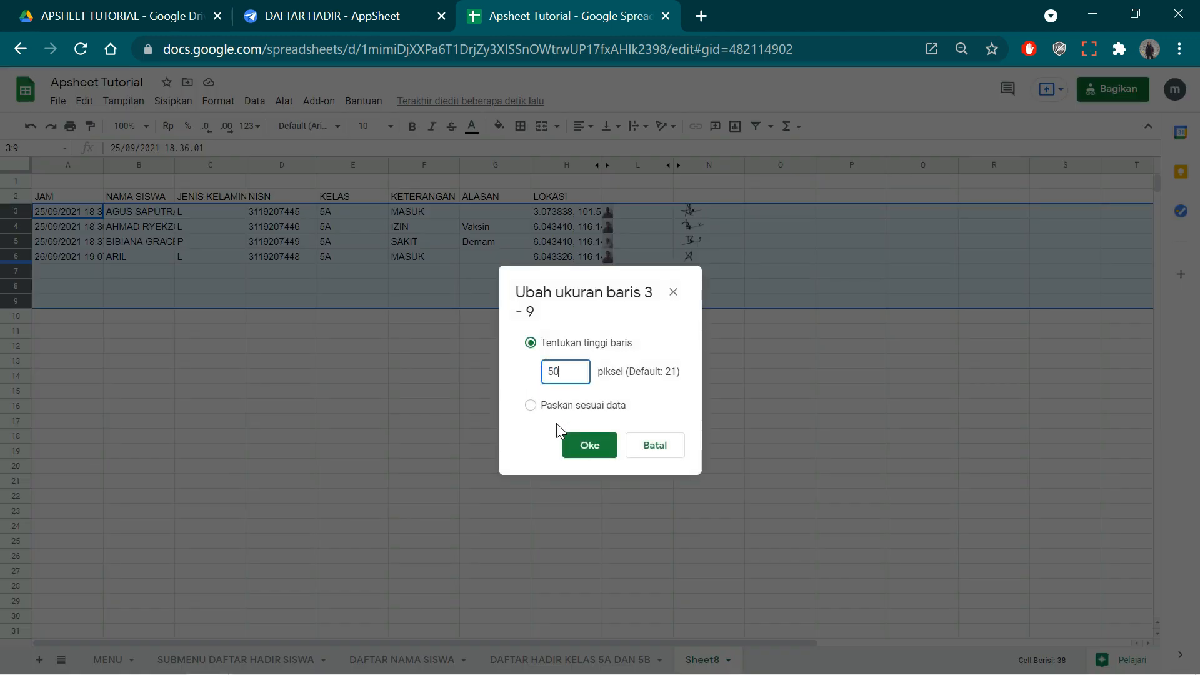
{"action": "left_click", "coordinate": [576, 446]}
{"action": "left_click", "coordinate": [634, 440]}
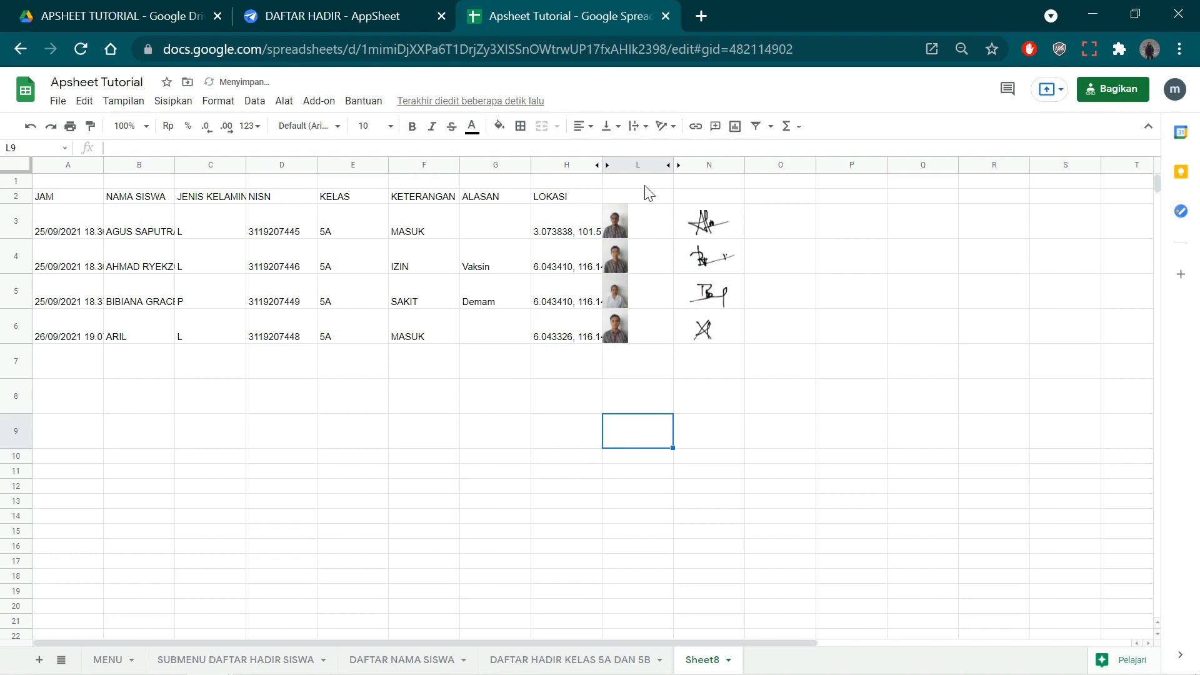
Format the header cells A2:N2 with middle vertical alignment, centred horizontal alignment and bold text
{"action": "left_click_drag", "start_coordinate": [100, 195], "coordinate": [713, 212]}
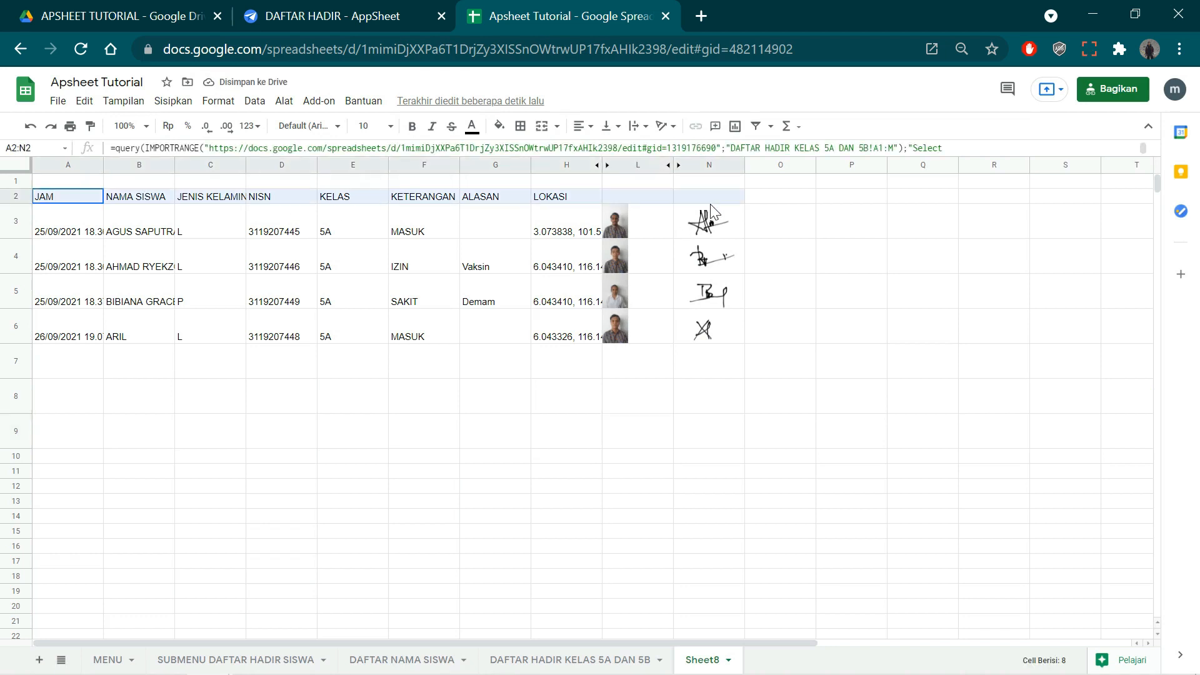
{"action": "left_click", "coordinate": [608, 128]}
{"action": "left_click", "coordinate": [624, 143]}
{"action": "left_click", "coordinate": [580, 127]}
{"action": "left_click", "coordinate": [597, 148]}
{"action": "left_click", "coordinate": [411, 126]}
{"action": "left_click", "coordinate": [329, 437]}
Enter the headers FOTO in L2 and TANDA TANGAN in N2, and widen column N slightly to fit its header
{"action": "left_click", "coordinate": [653, 199]}
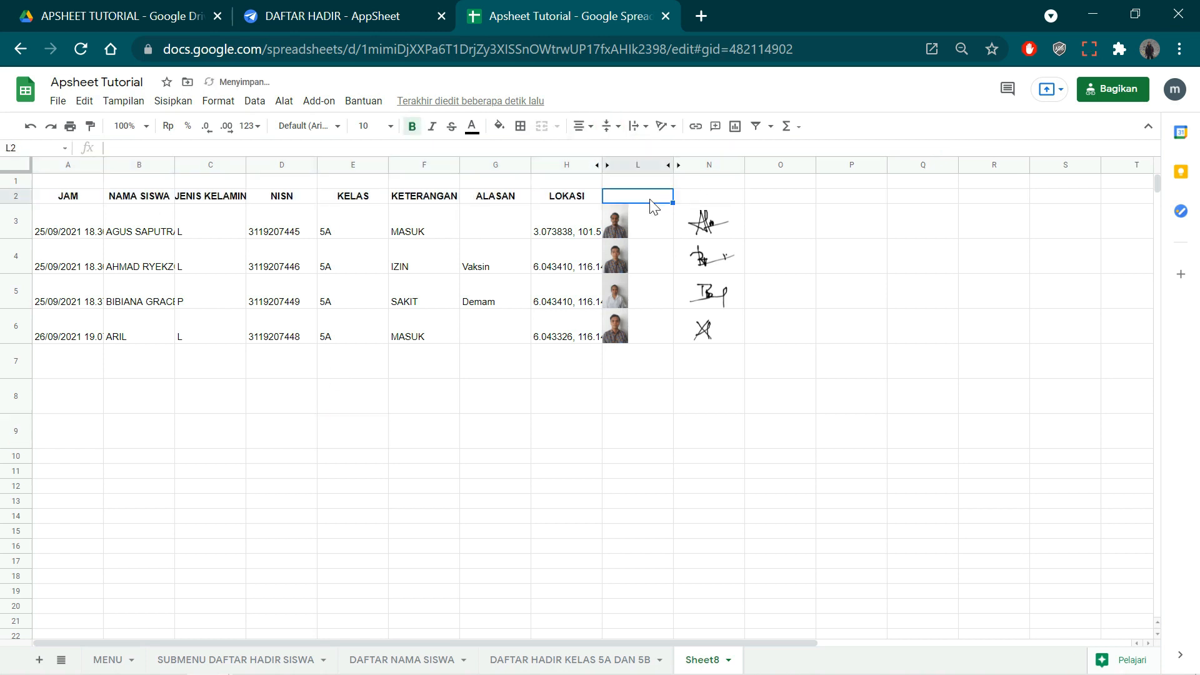
{"action": "type", "text": "FOTO"}
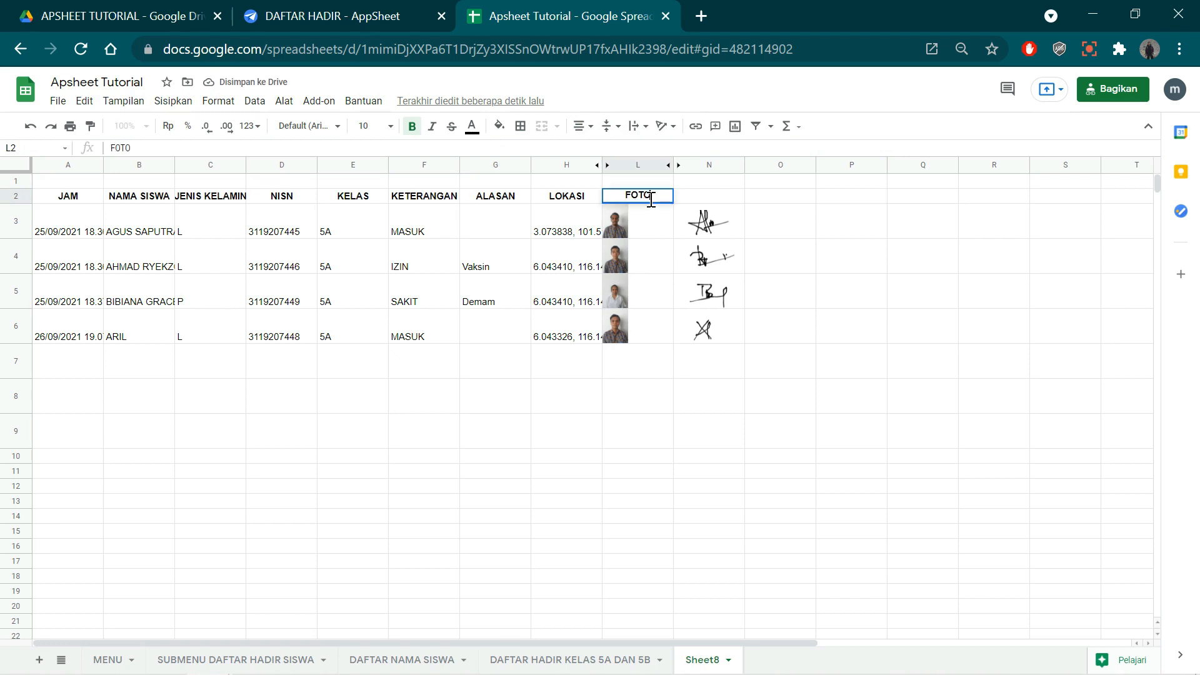
{"action": "key", "text": "Tab"}
{"action": "key", "text": "Return"}
{"action": "type", "text": "TAN"}
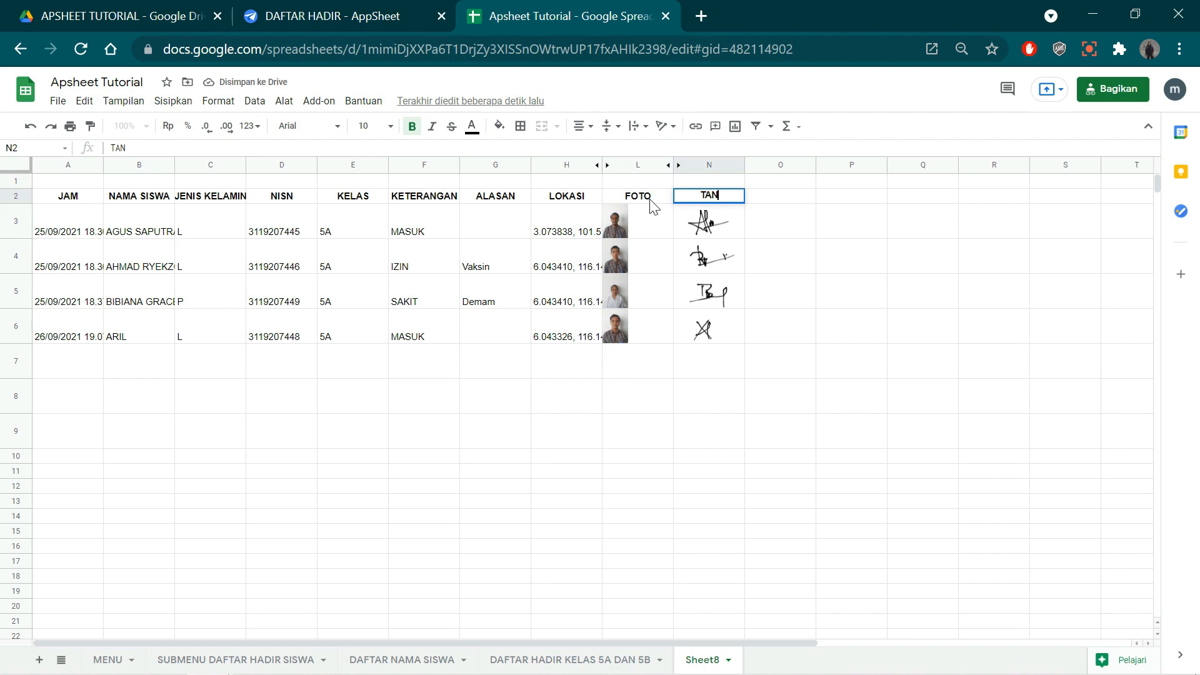
{"action": "type", "text": "GG"}
{"action": "key", "text": "BackSpace"}
{"action": "key", "text": "BackSpace"}
{"action": "key", "text": "BackSpace"}
{"action": "type", "text": "NDA TAN"}
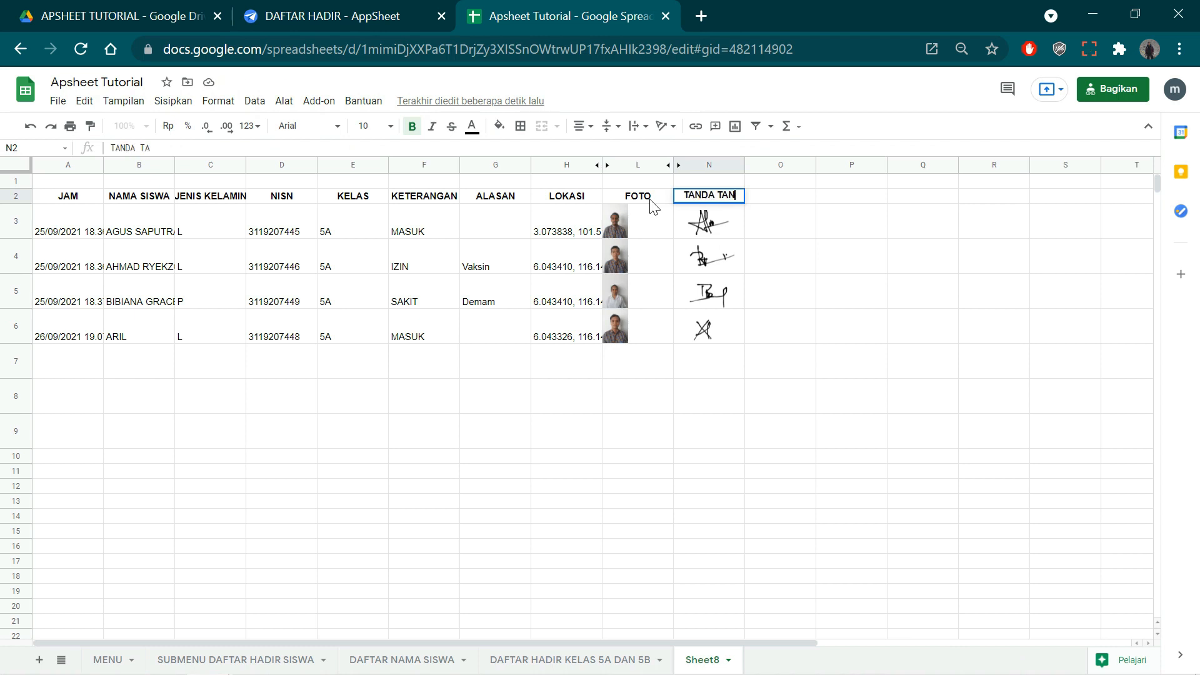
{"action": "type", "text": "GAN"}
{"action": "left_click", "coordinate": [652, 207]}
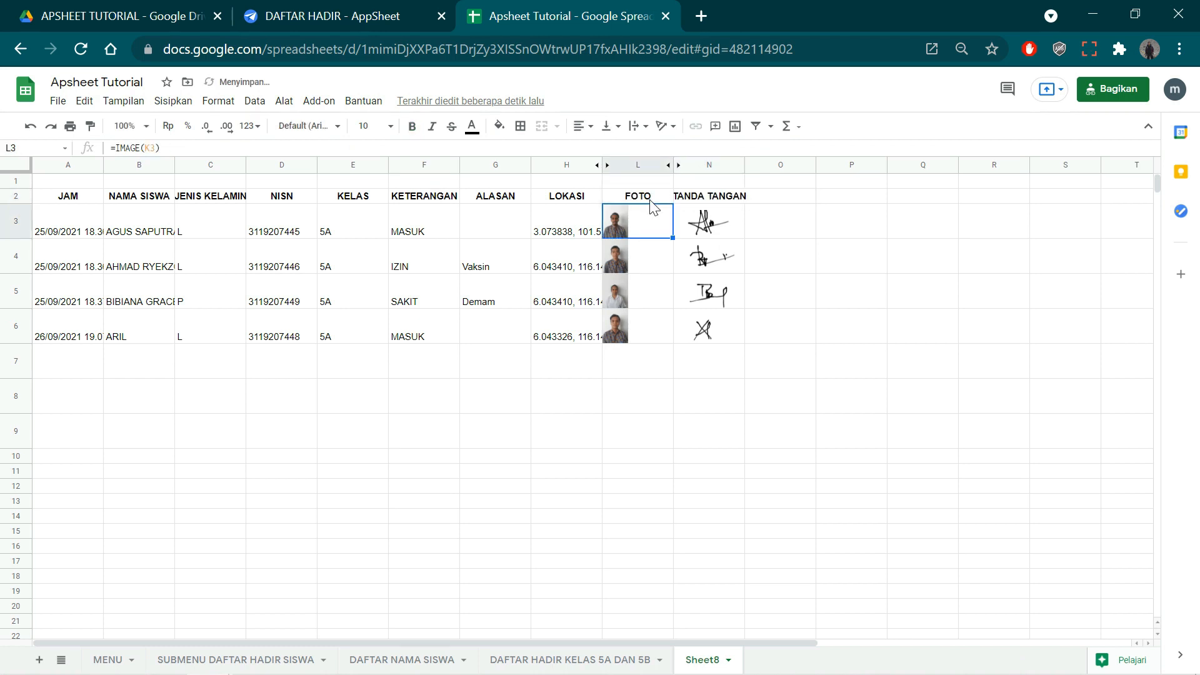
{"action": "left_click_drag", "start_coordinate": [744, 164], "coordinate": [753, 164]}
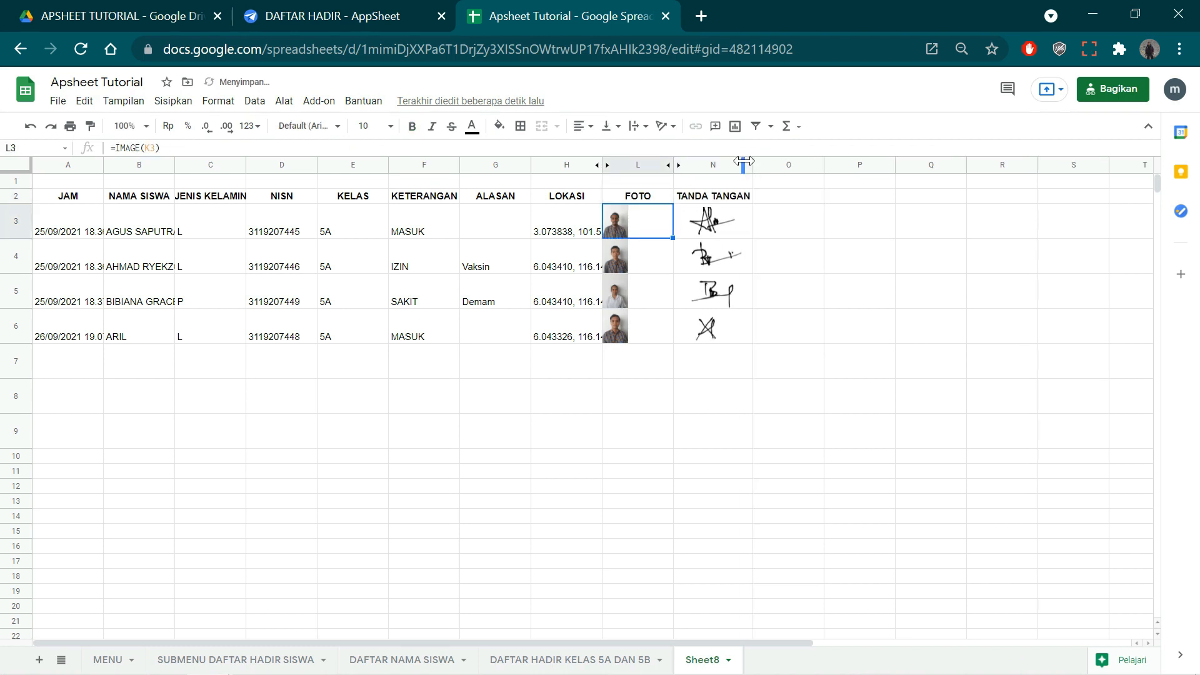
{"action": "left_click", "coordinate": [688, 394]}
Centre columns L to N horizontally and fit the width of column B to the student names
{"action": "left_click_drag", "start_coordinate": [636, 169], "coordinate": [709, 164]}
{"action": "left_click", "coordinate": [582, 127]}
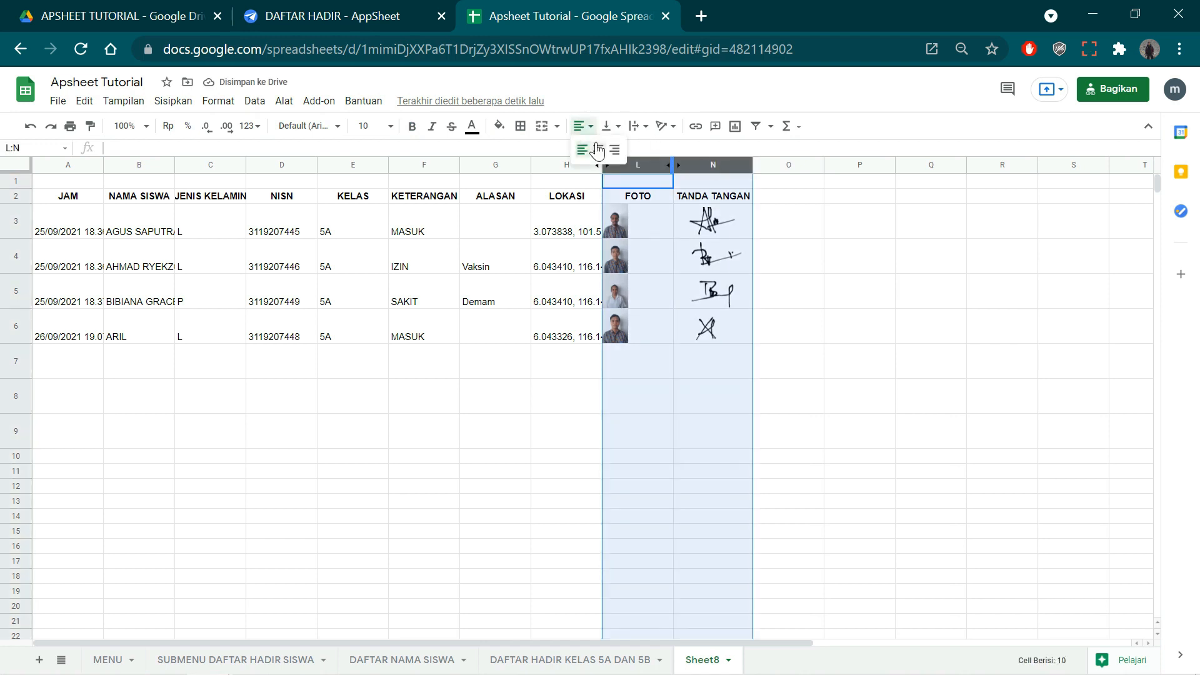
{"action": "left_click", "coordinate": [598, 150]}
{"action": "left_click", "coordinate": [495, 430]}
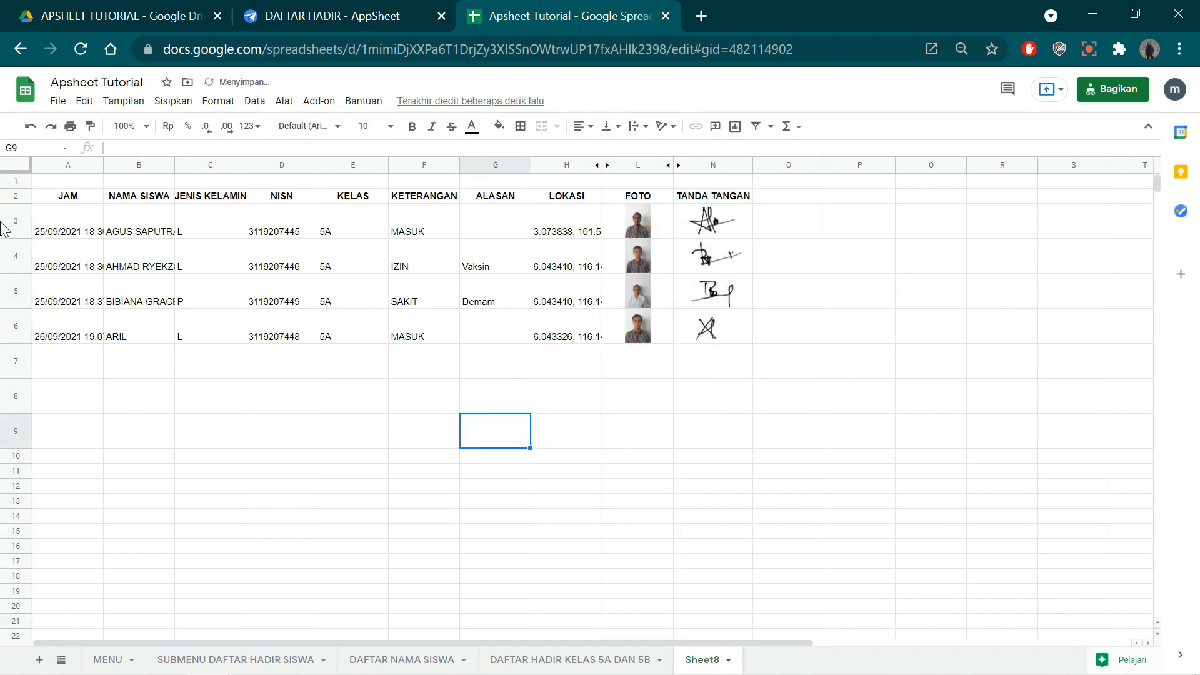
{"action": "double_click", "coordinate": [175, 163]}
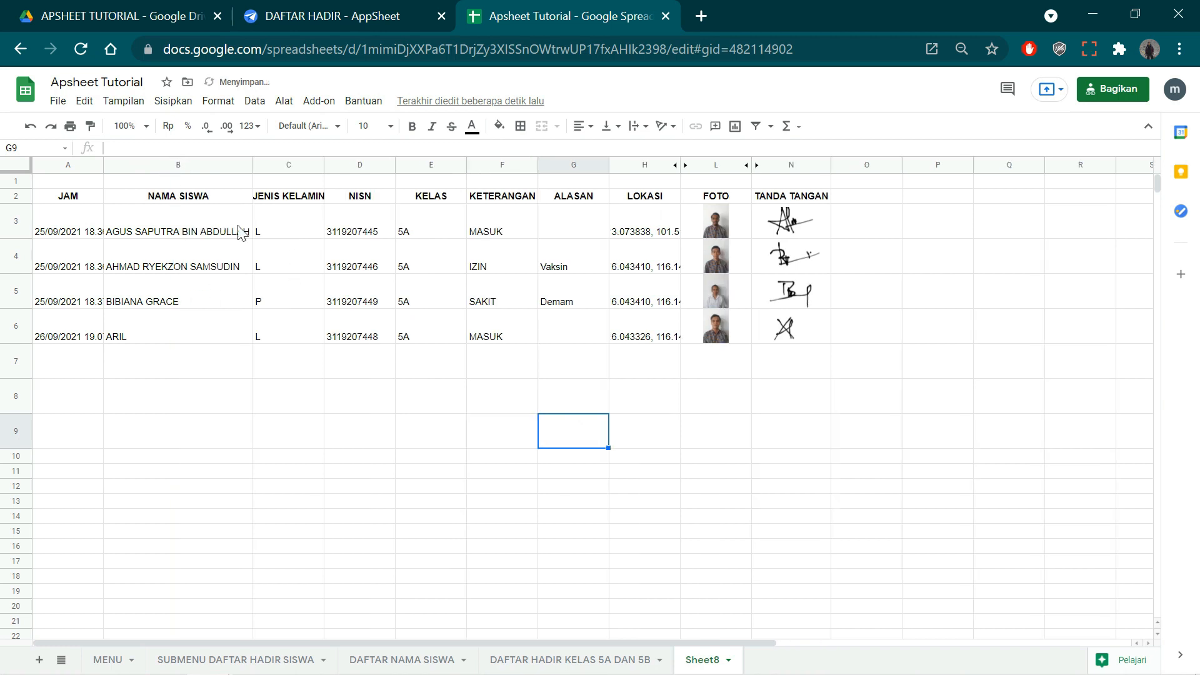
Give the header cells A2:N2 a dark blue fill and white text
{"action": "left_click_drag", "start_coordinate": [93, 198], "coordinate": [814, 206]}
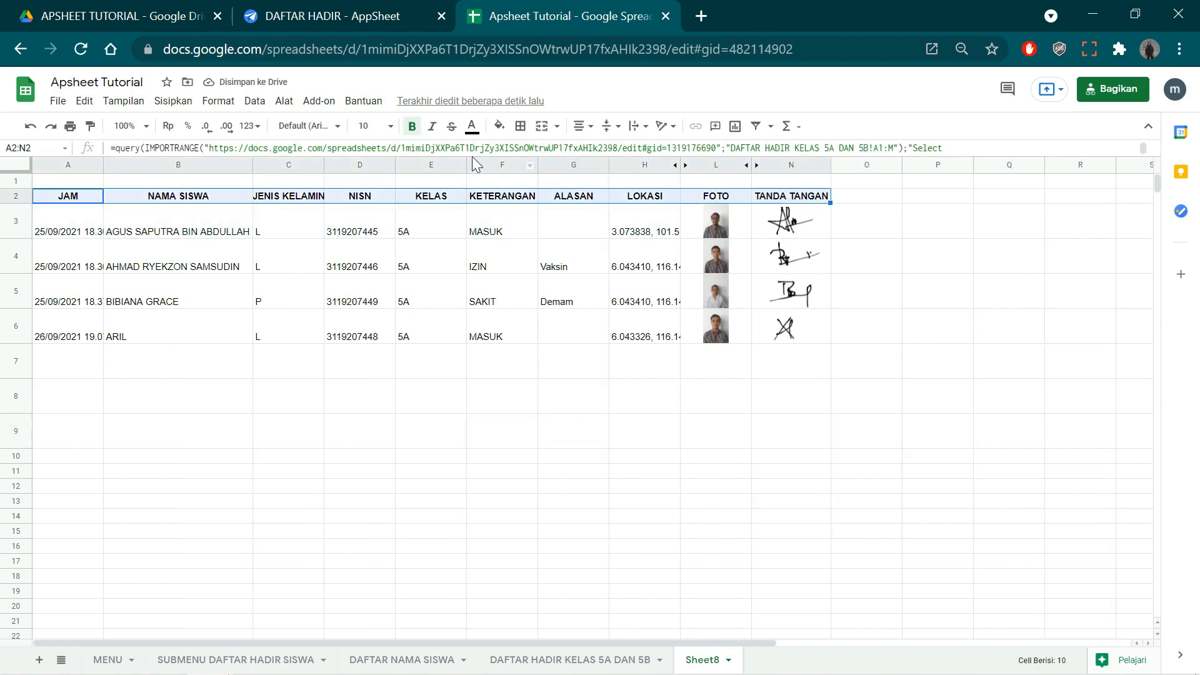
{"action": "left_click", "coordinate": [499, 126]}
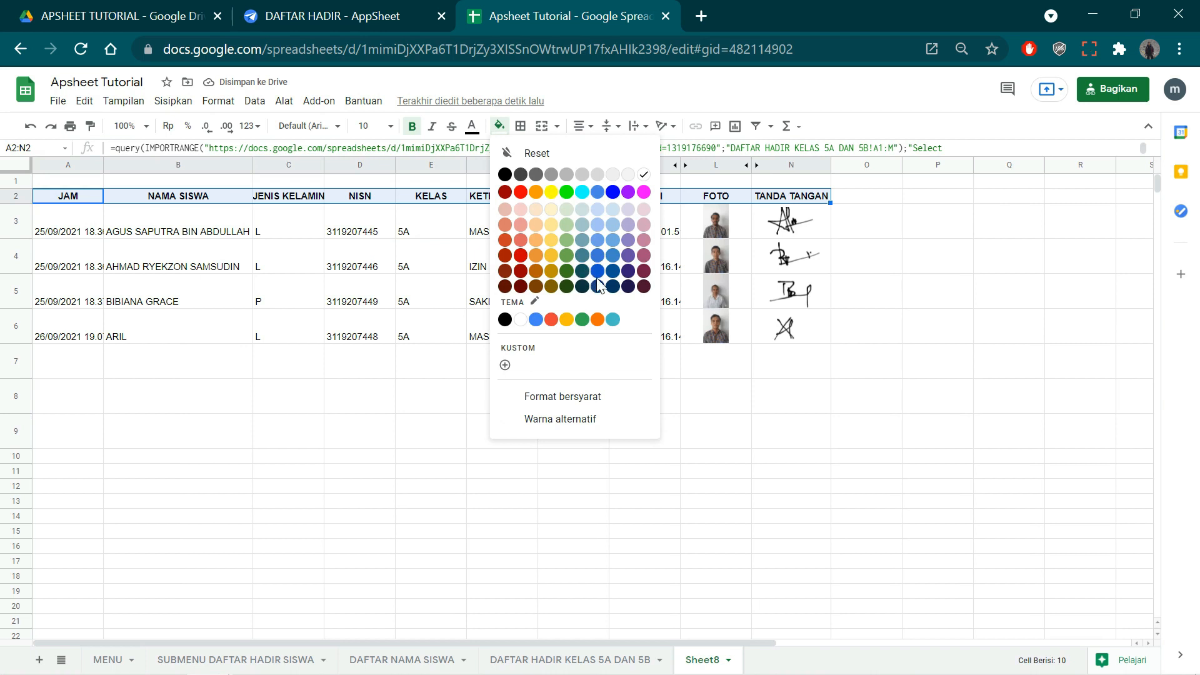
{"action": "left_click", "coordinate": [598, 287]}
{"action": "left_click", "coordinate": [472, 126]}
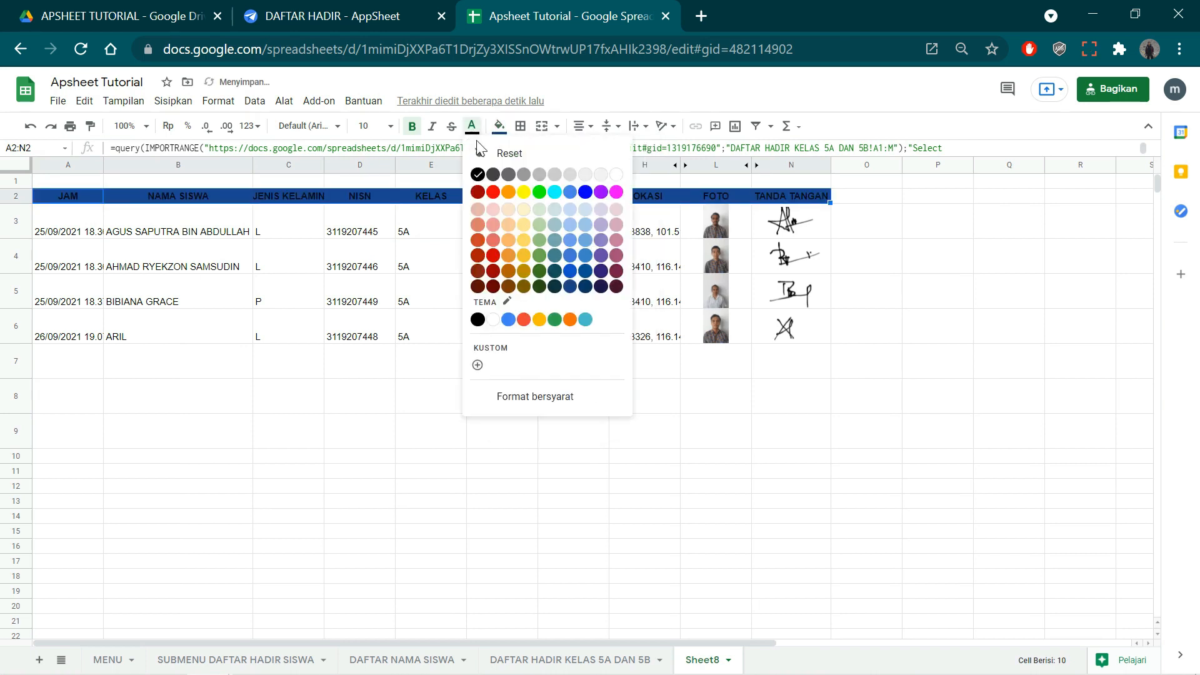
{"action": "left_click", "coordinate": [493, 320]}
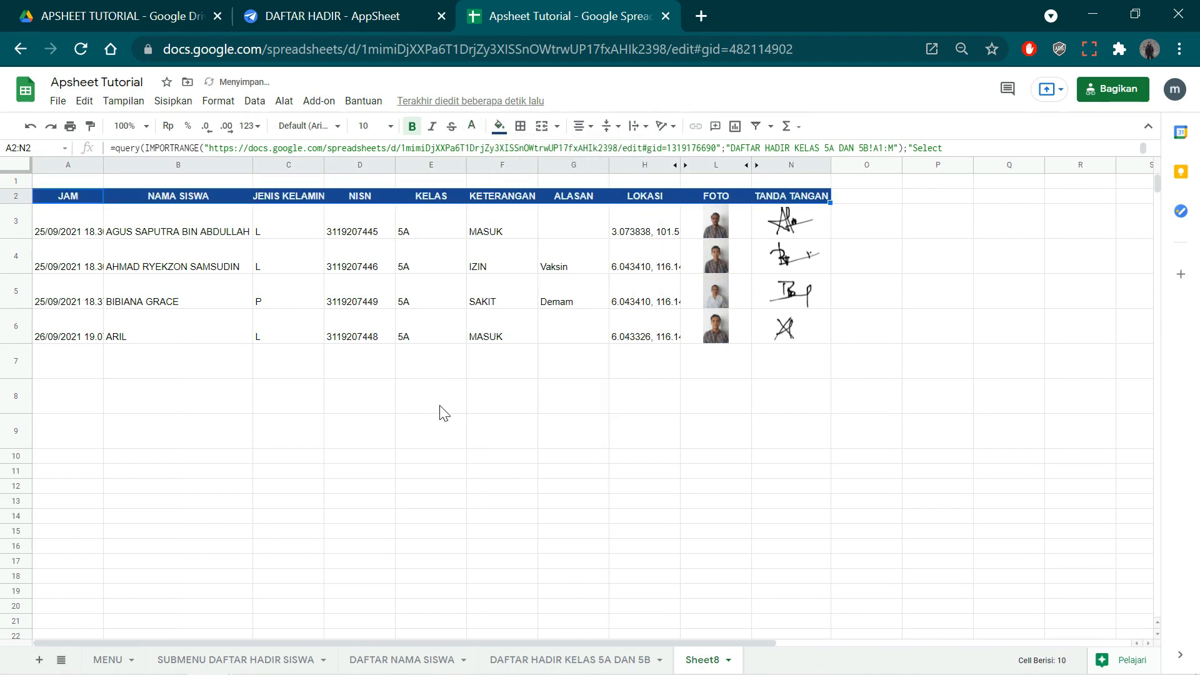
{"action": "left_click", "coordinate": [441, 418]}
Apply all borders to the table range A2:N6
{"action": "left_click_drag", "start_coordinate": [61, 200], "coordinate": [800, 336]}
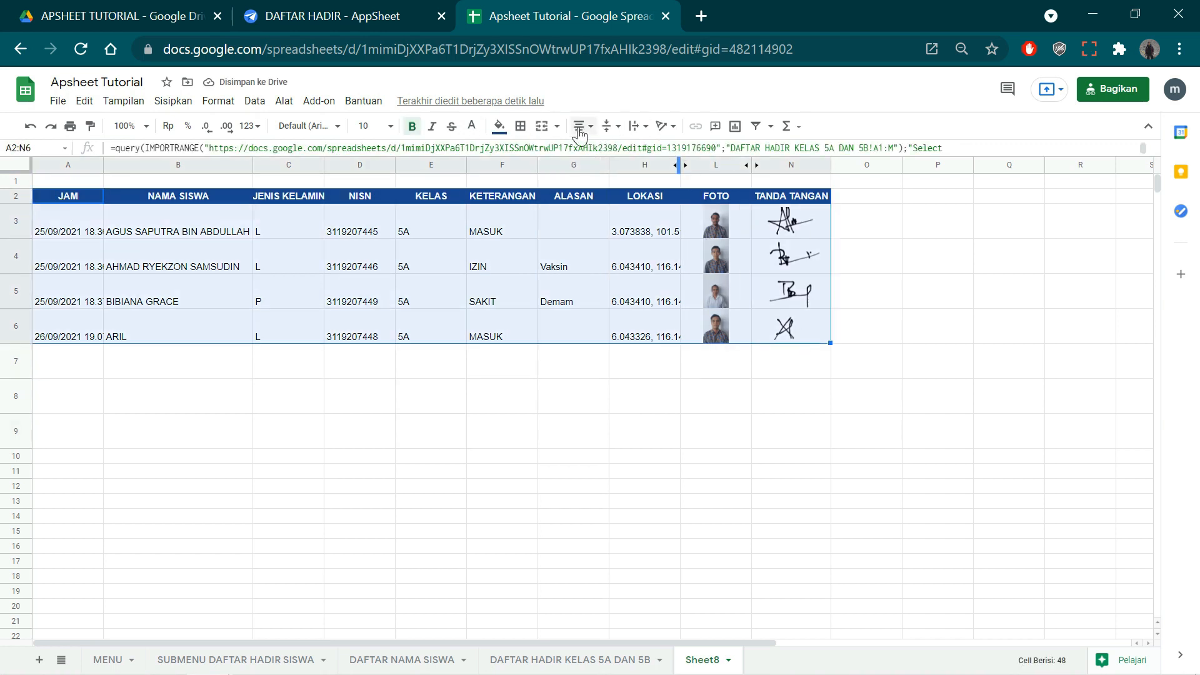
{"action": "left_click", "coordinate": [520, 126]}
{"action": "left_click", "coordinate": [524, 155]}
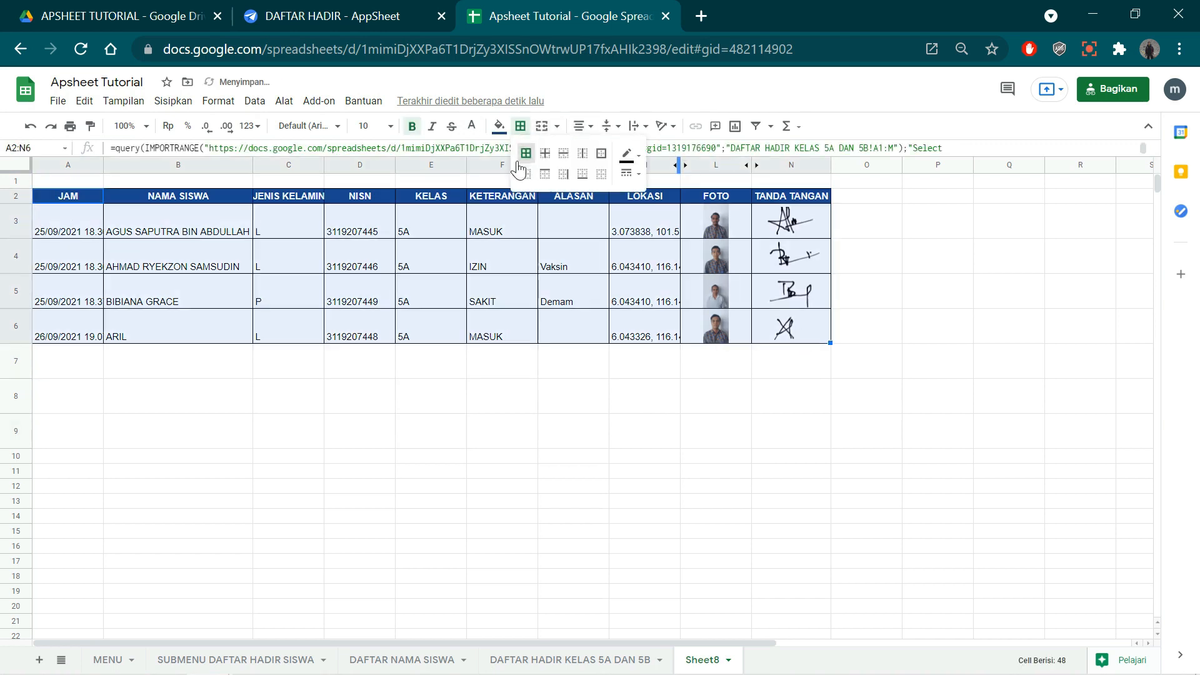
{"action": "left_click", "coordinate": [453, 442]}
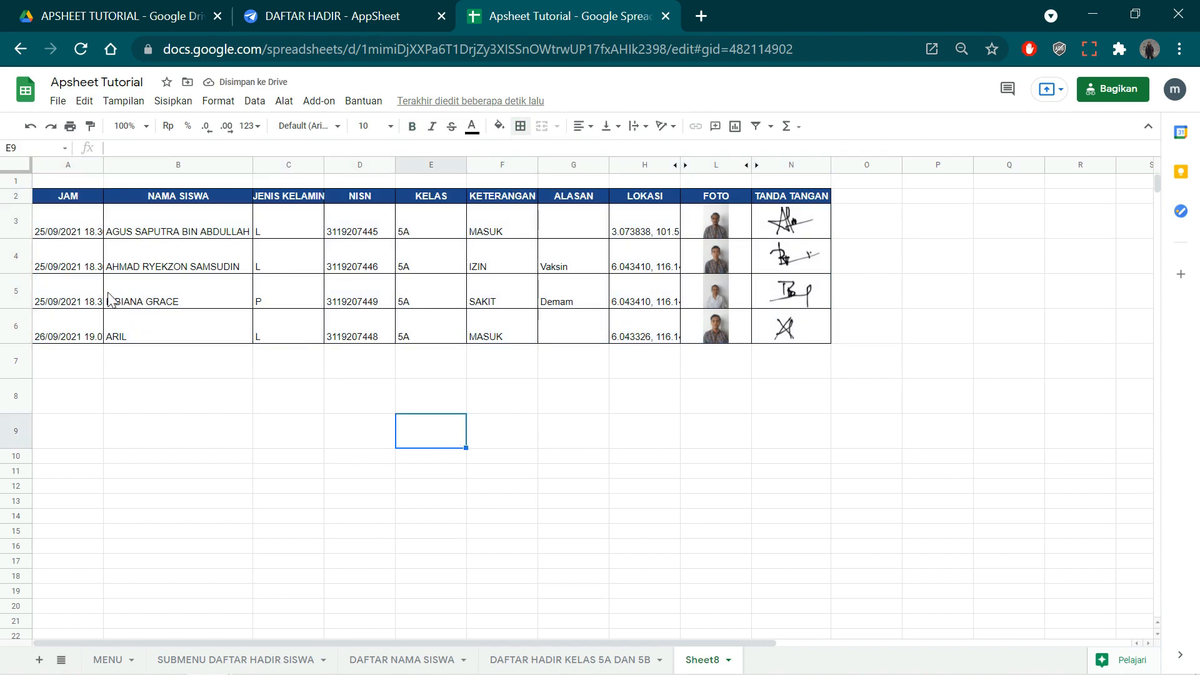
{"action": "left_click_drag", "start_coordinate": [167, 231], "coordinate": [180, 325]}
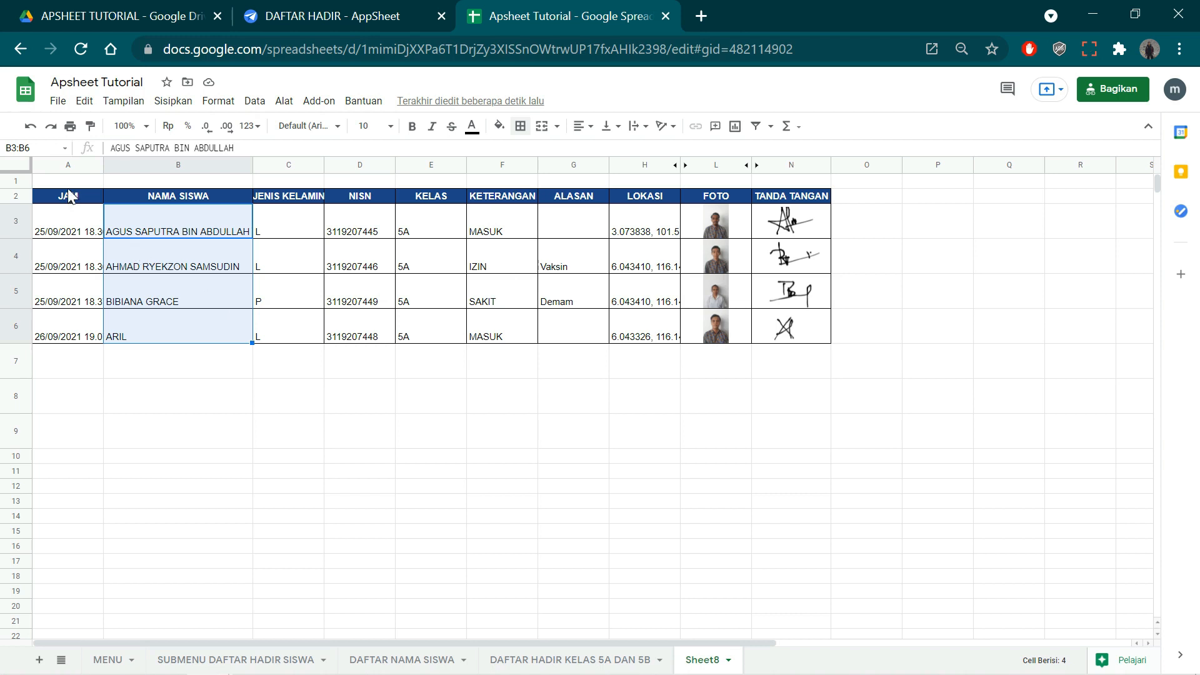
{"action": "left_click_drag", "start_coordinate": [69, 182], "coordinate": [121, 182]}
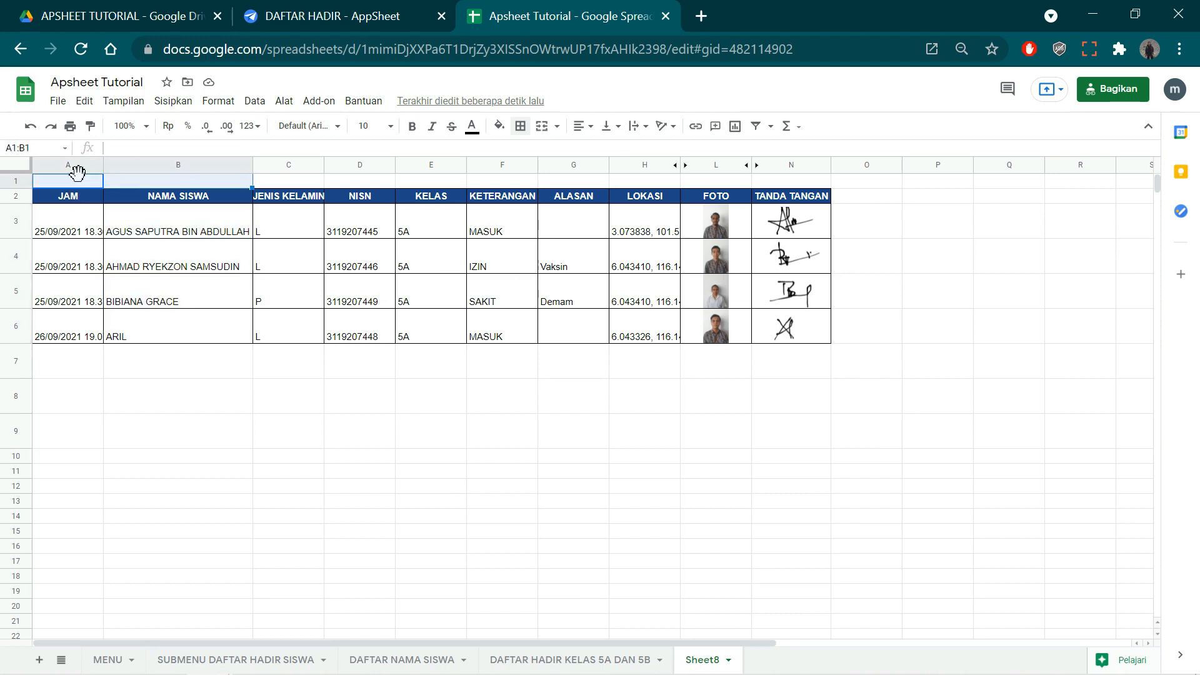
{"action": "left_click", "coordinate": [288, 360]}
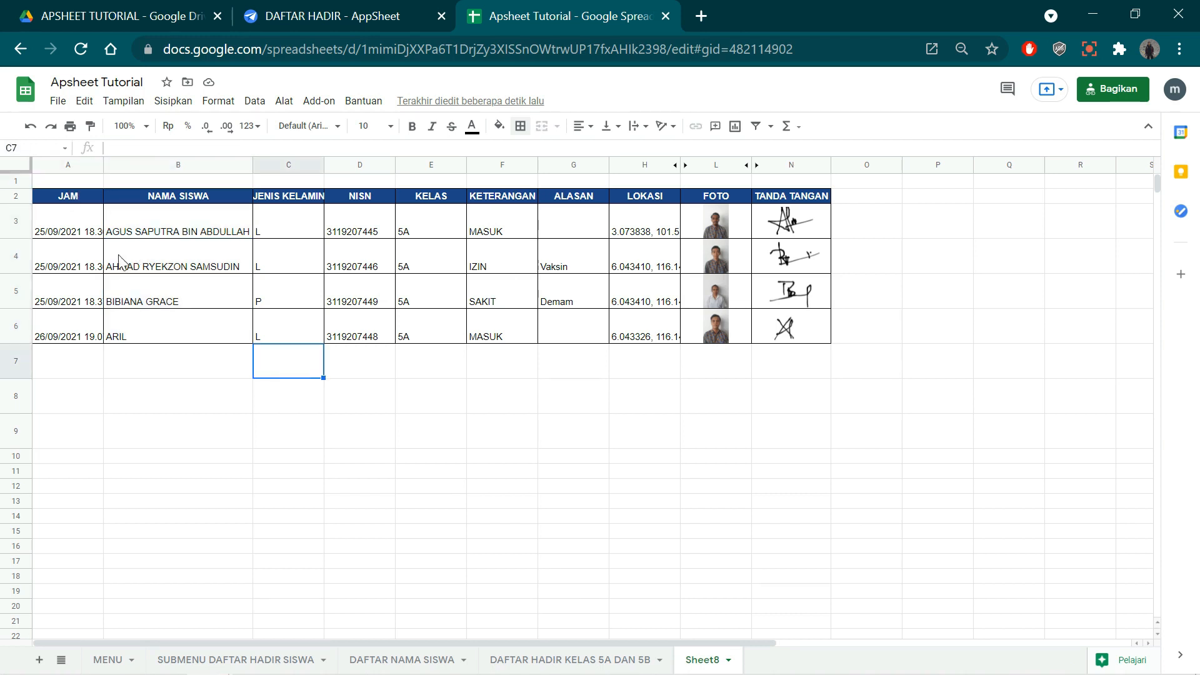
{"action": "right_click", "coordinate": [21, 187]}
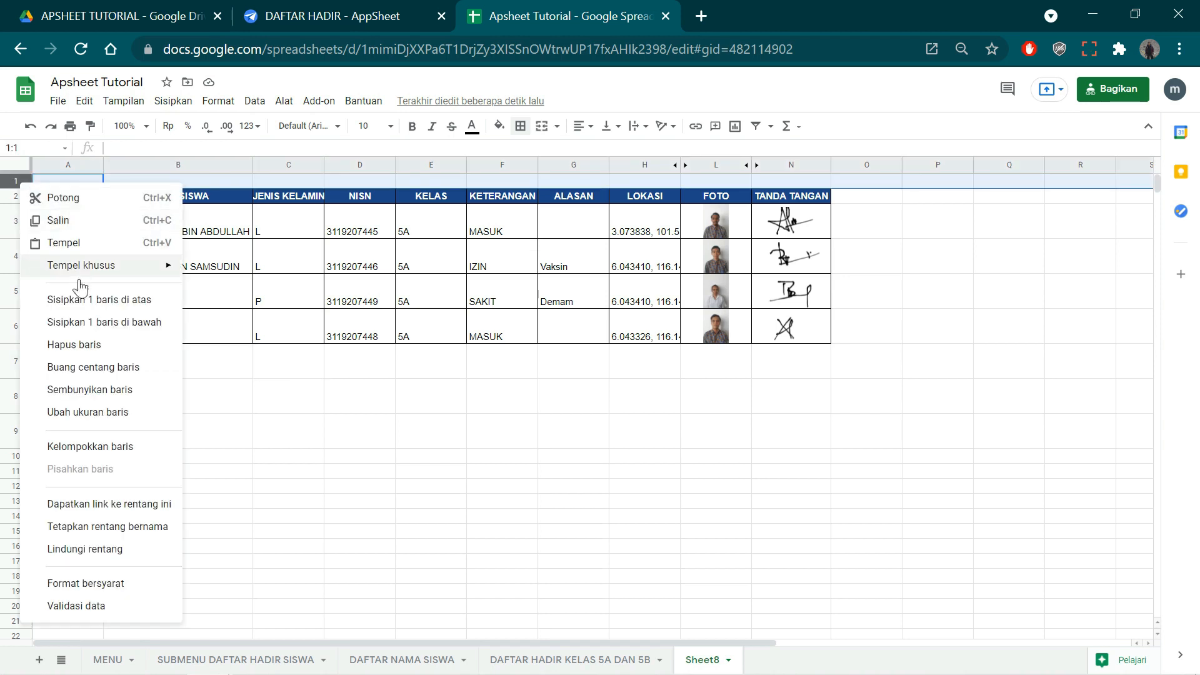
{"action": "left_click", "coordinate": [388, 432]}
Increase the height of row 1 to about three times that of a data row and merge cells A1:N1
{"action": "left_click_drag", "start_coordinate": [19, 188], "coordinate": [28, 282]}
{"action": "left_click_drag", "start_coordinate": [54, 215], "coordinate": [819, 220]}
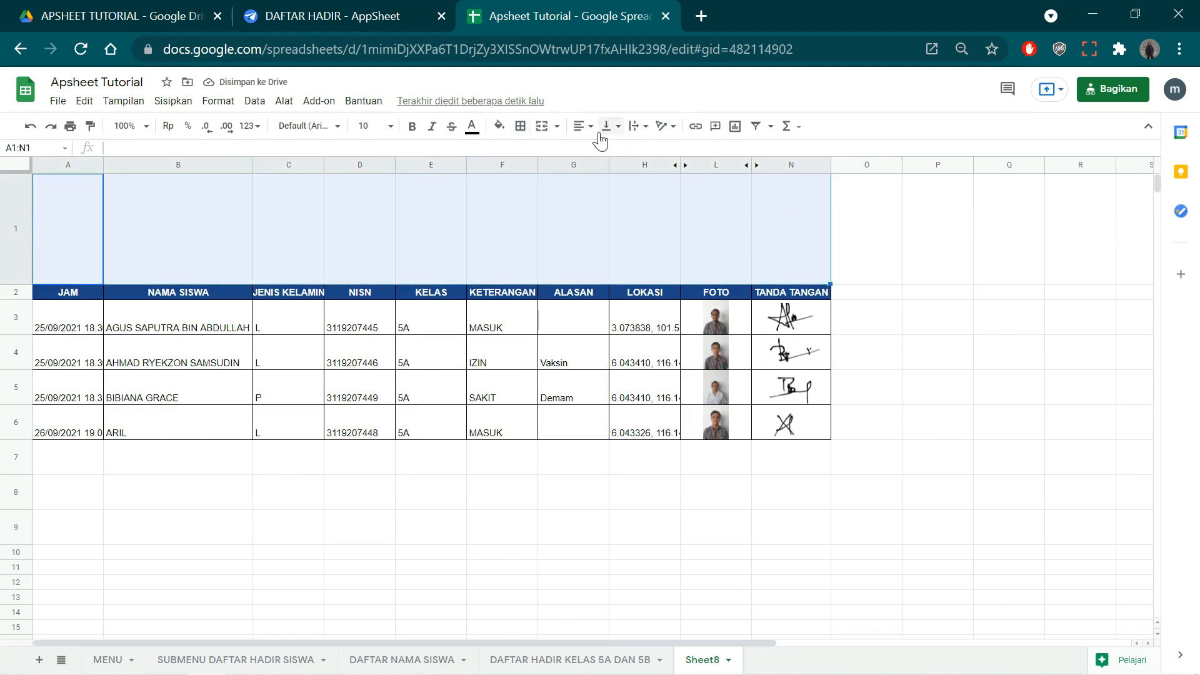
{"action": "left_click", "coordinate": [542, 126]}
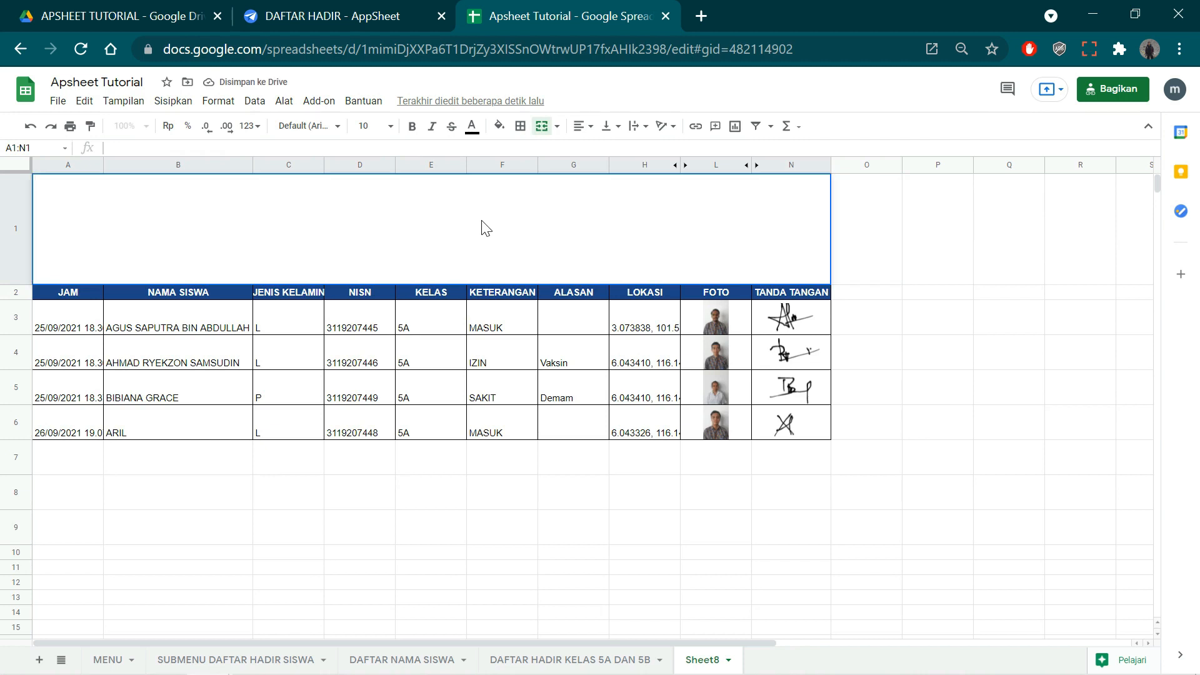
Enter the title "DAFTAR HADIR SISWA KELAS 5A DAN B" in the merged cell A1:N1
{"action": "type", "text": "DAFTAR"}
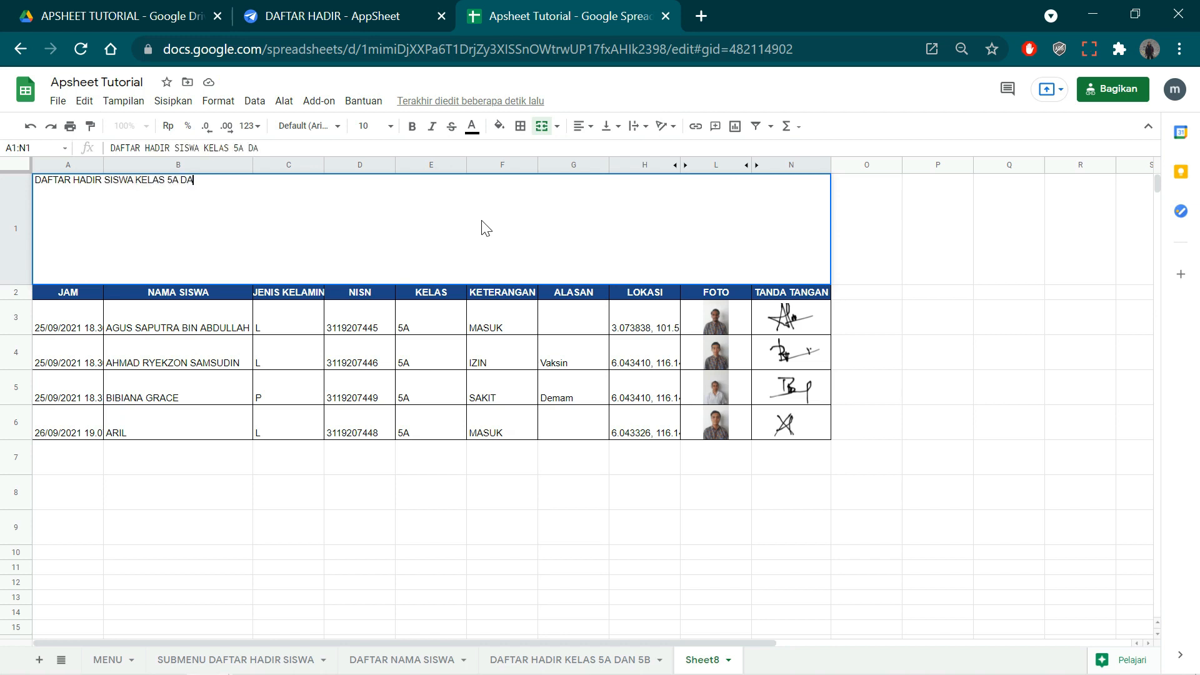
{"action": "type", "text": "HADIR SISWA KELAS 5A DAN"}
{"action": "key", "text": "Return"}
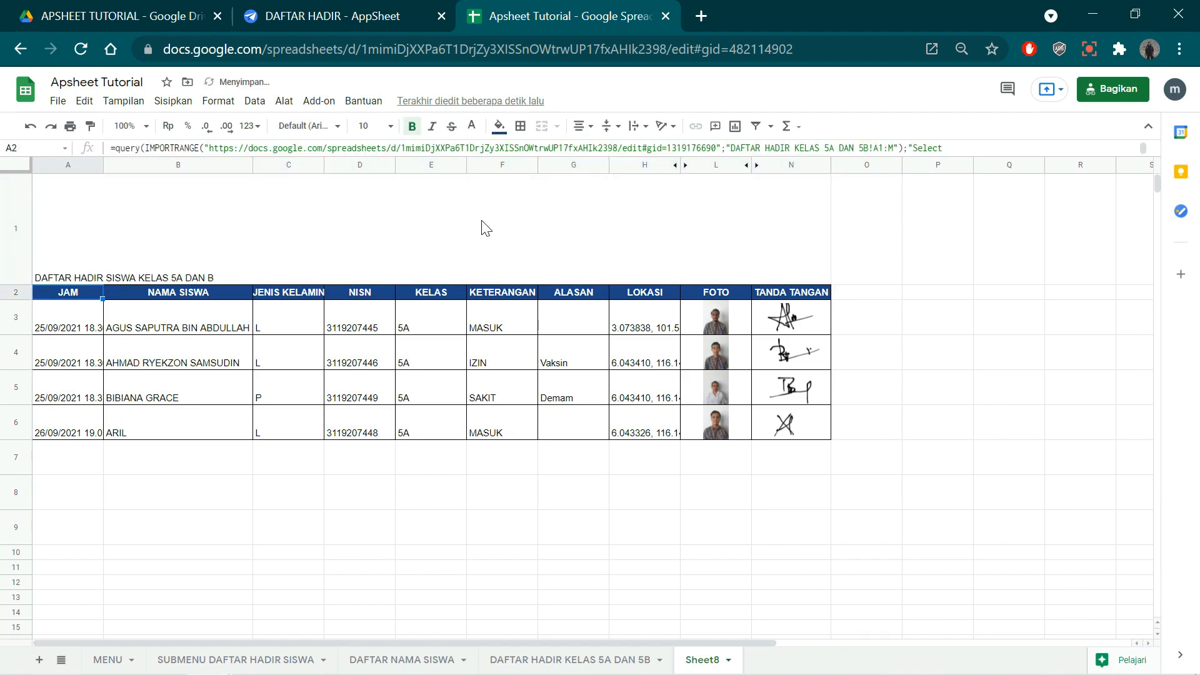
Centre the title in row 1 horizontally and make it bold
{"action": "left_click", "coordinate": [350, 216]}
{"action": "left_click", "coordinate": [582, 126]}
{"action": "left_click", "coordinate": [603, 149]}
{"action": "left_click", "coordinate": [411, 126]}
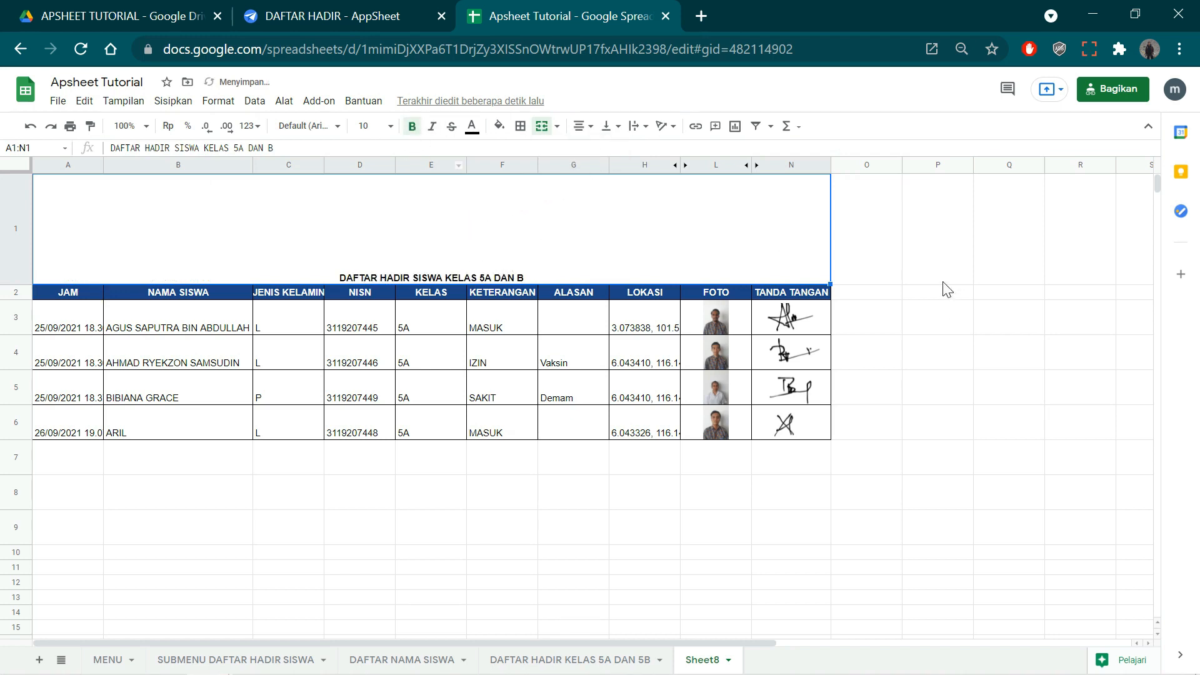
{"action": "left_click", "coordinate": [887, 459]}
{"action": "left_click", "coordinate": [317, 453]}
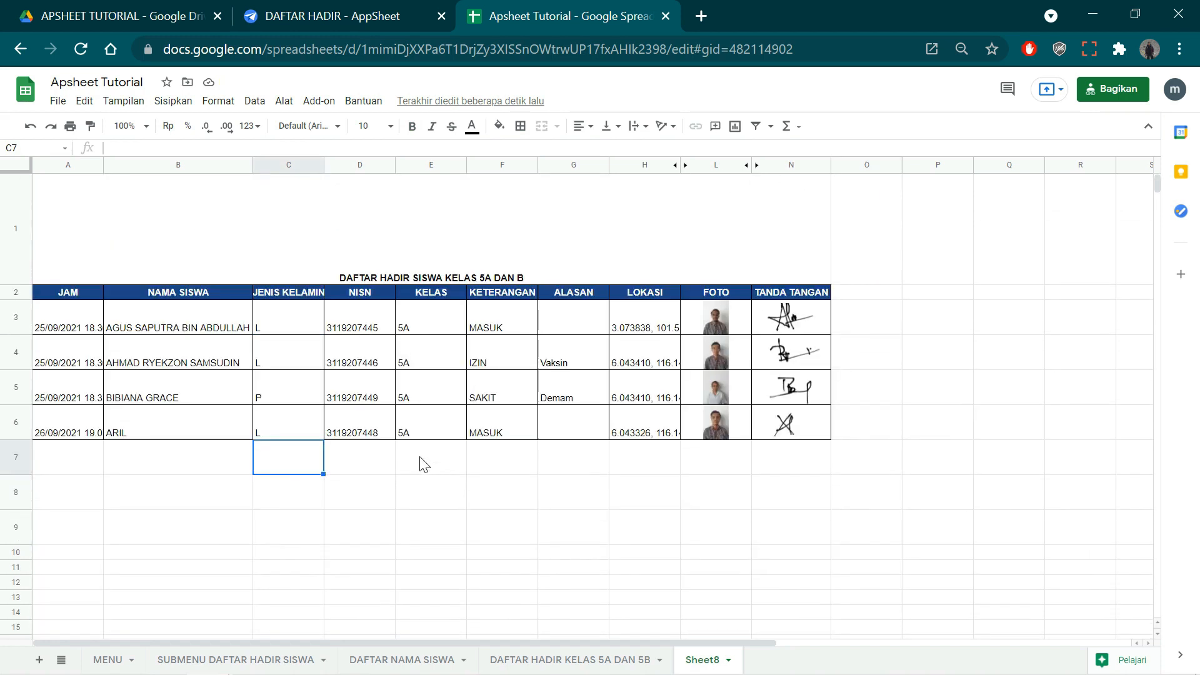
Open the print settings for the current sheet and continue to the print preview with landscape A4 and fit-to-width scaling
{"action": "left_click_drag", "start_coordinate": [59, 322], "coordinate": [797, 422]}
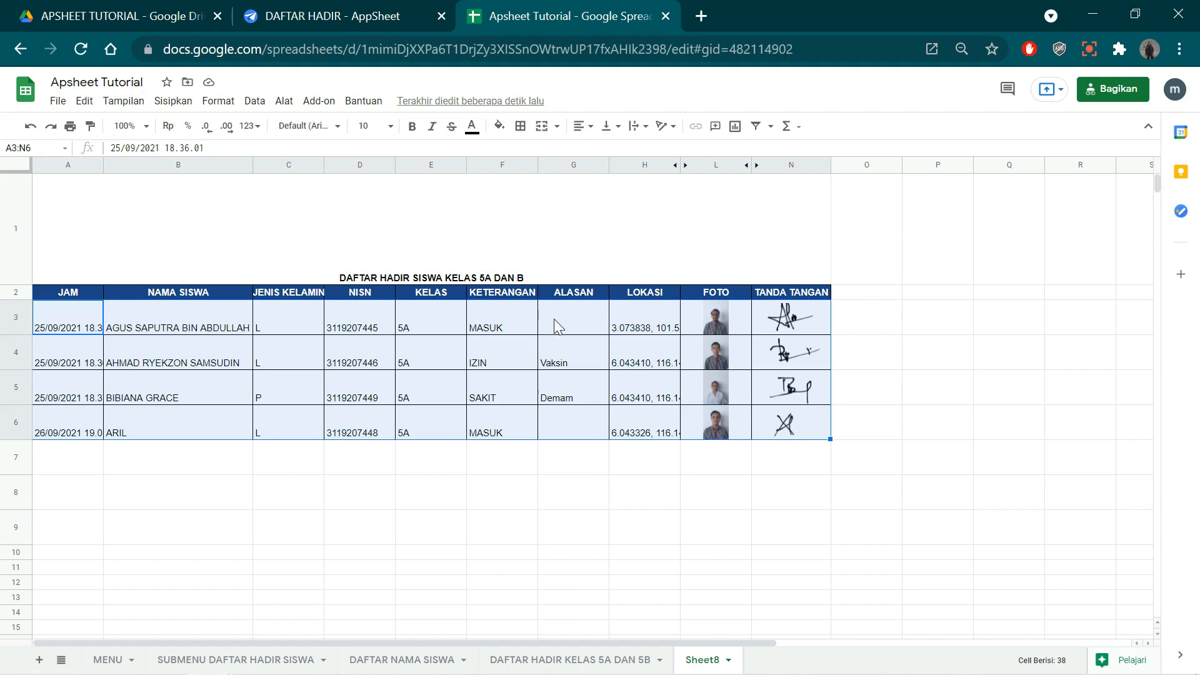
{"action": "left_click", "coordinate": [516, 210]}
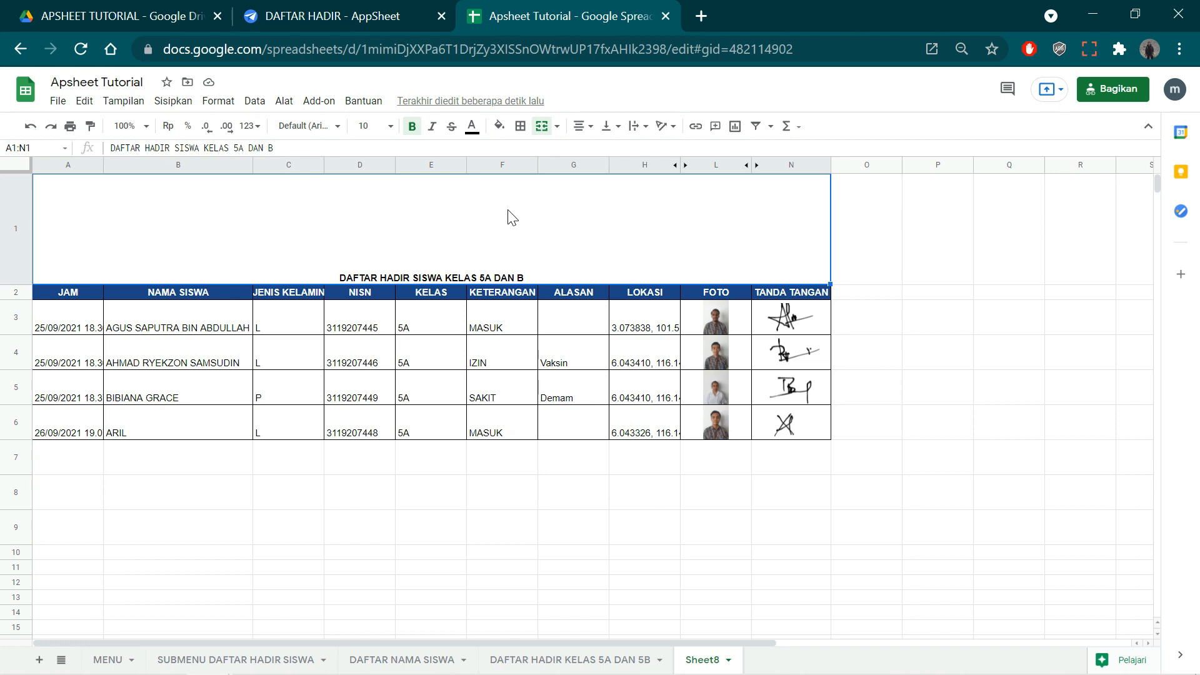
{"action": "key", "text": "ctrl+p"}
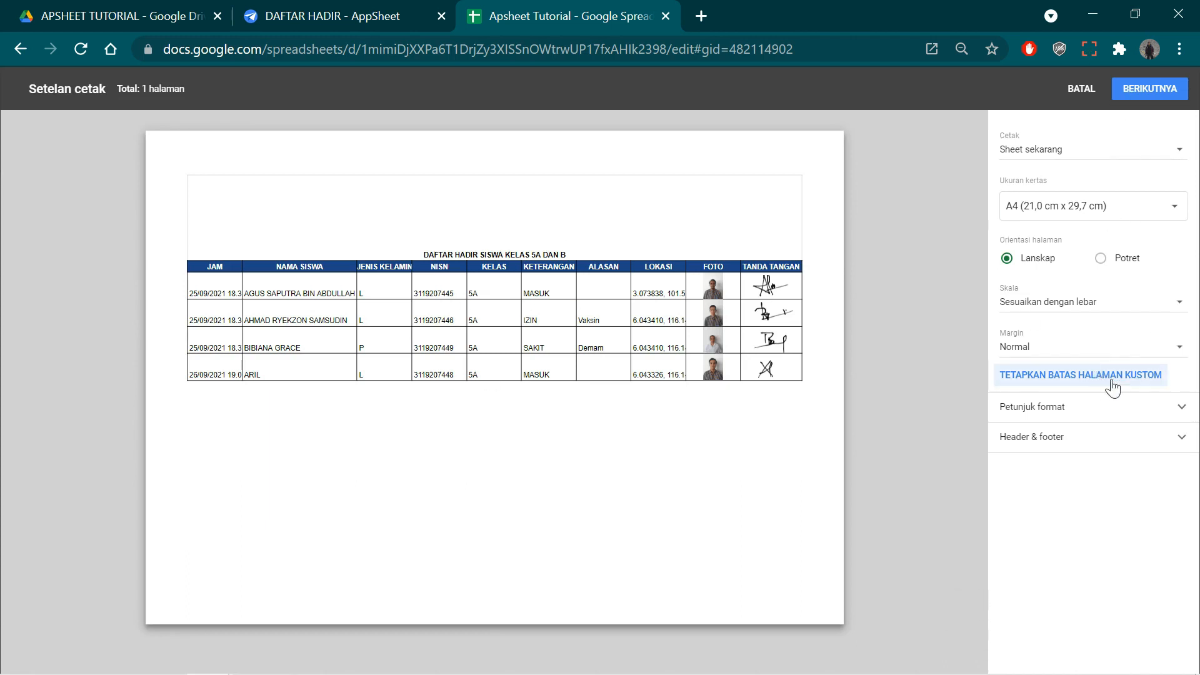
{"action": "left_click", "coordinate": [1143, 88]}
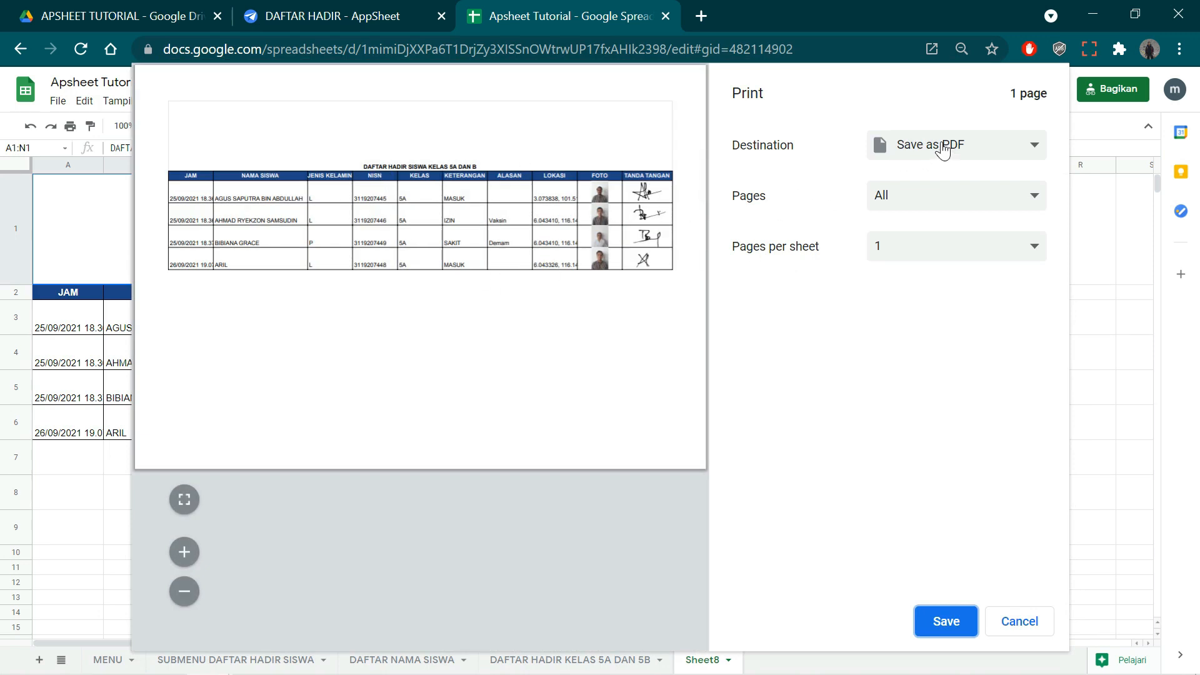
Review the full list of available print destinations and return to the print preview with Save as PDF selected
{"action": "left_click", "coordinate": [943, 150]}
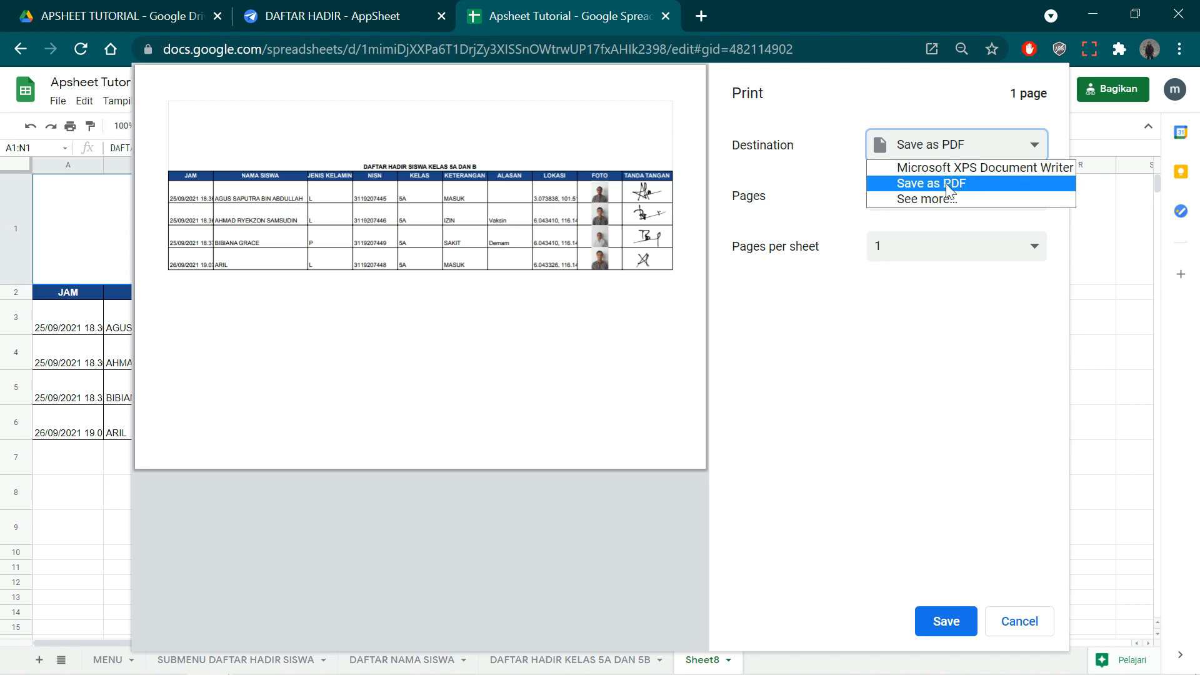
{"action": "left_click", "coordinate": [947, 183]}
{"action": "left_click", "coordinate": [947, 150]}
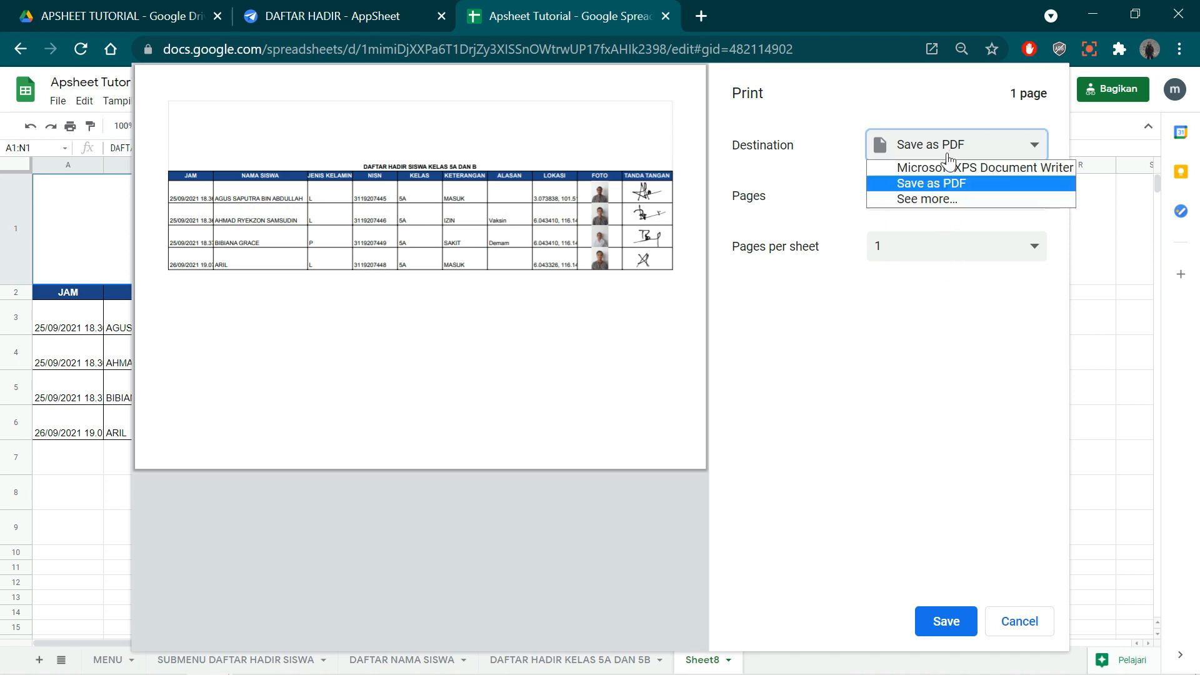
{"action": "left_click", "coordinate": [940, 200]}
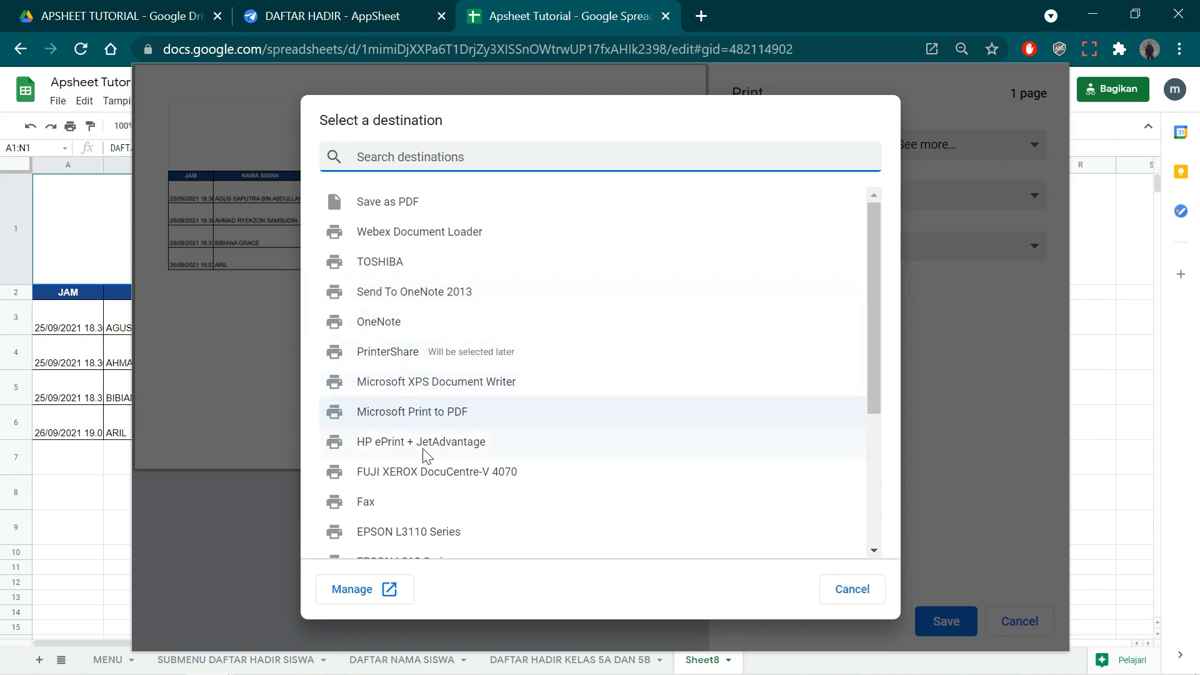
{"action": "scroll", "coordinate": [425, 457], "scroll_direction": "down", "scroll_amount": 4}
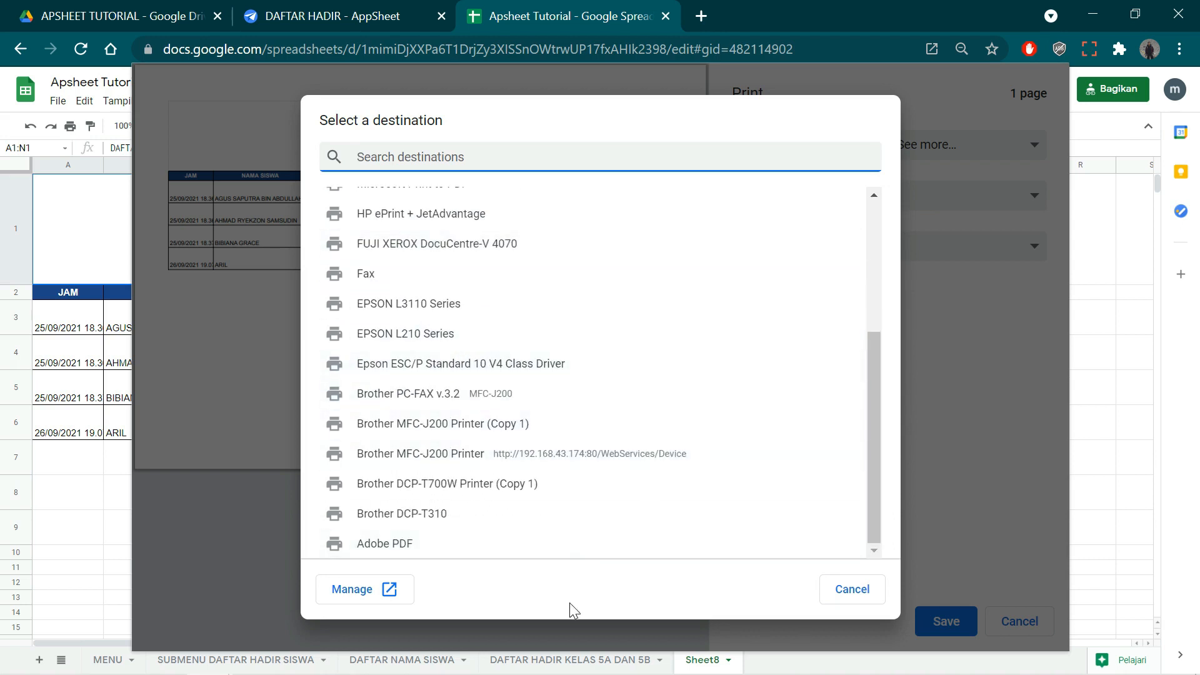
{"action": "left_click", "coordinate": [851, 588]}
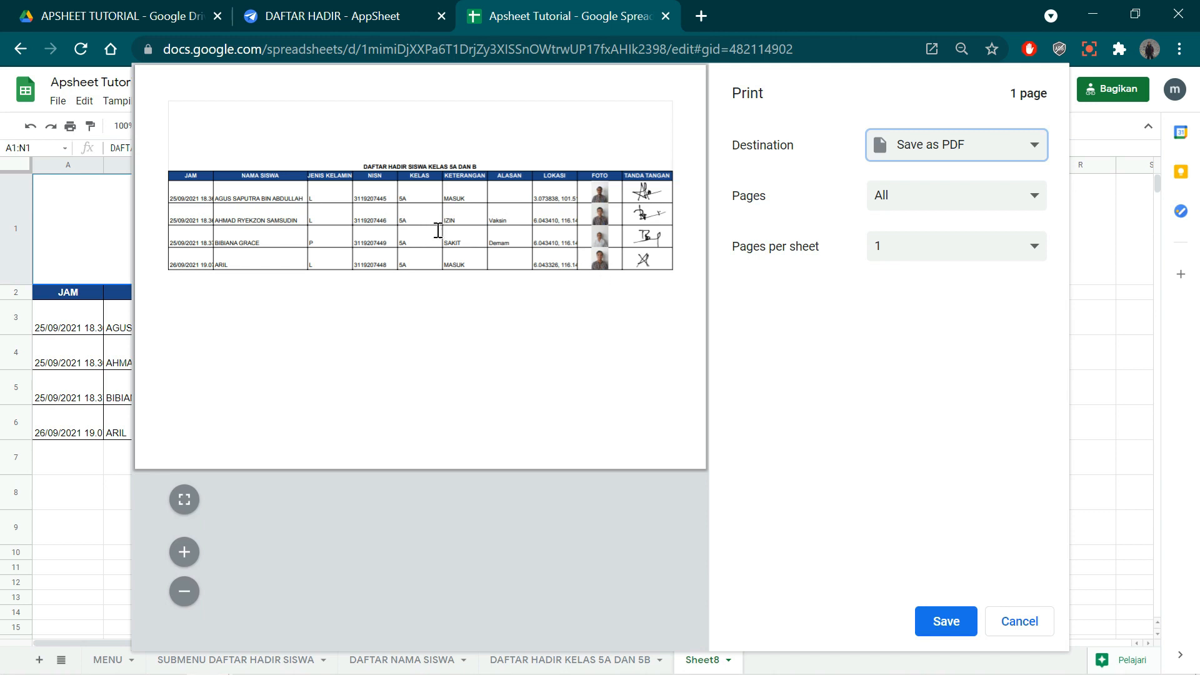
Start saving the print preview as a PDF and choose the Documents folder as its save location
{"action": "left_click", "coordinate": [940, 619]}
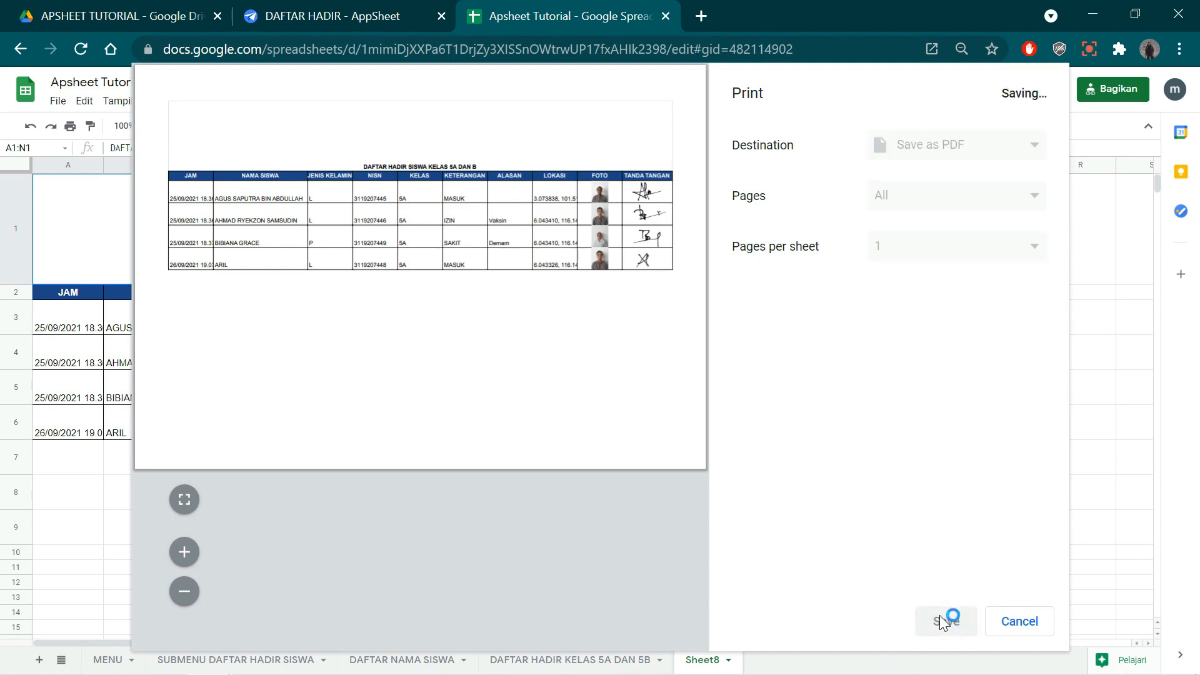
{"action": "scroll", "coordinate": [195, 276], "scroll_direction": "down", "scroll_amount": 3}
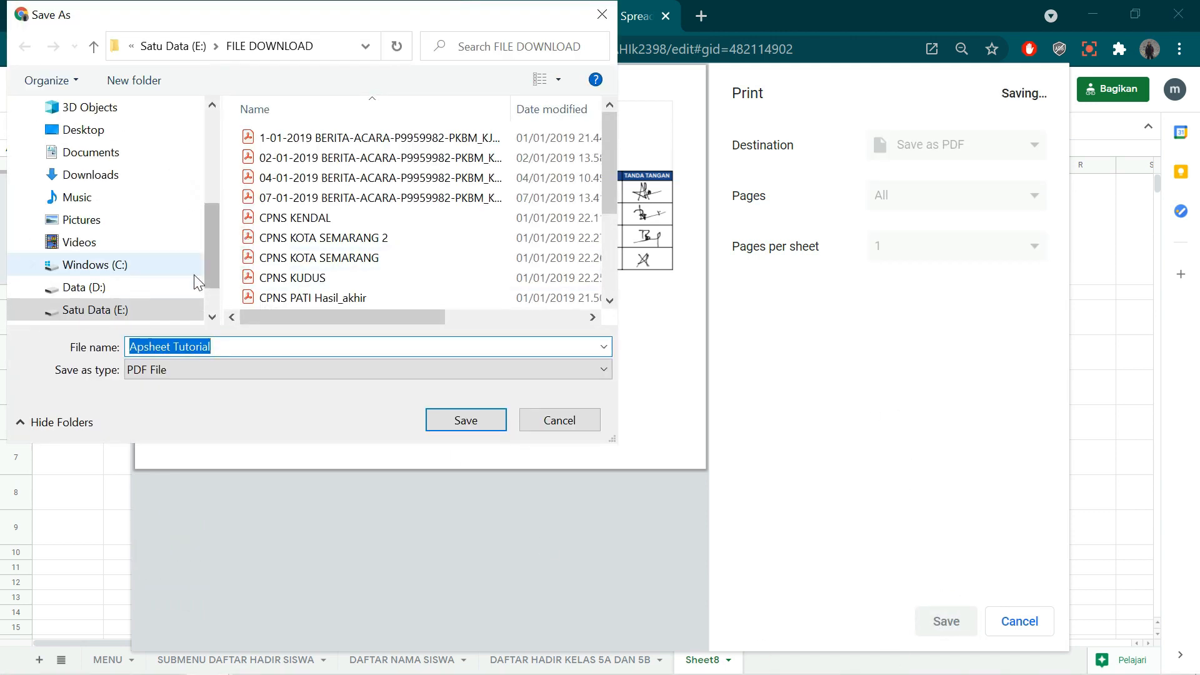
{"action": "left_click", "coordinate": [141, 286]}
{"action": "scroll", "coordinate": [297, 239], "scroll_direction": "down", "scroll_amount": 5}
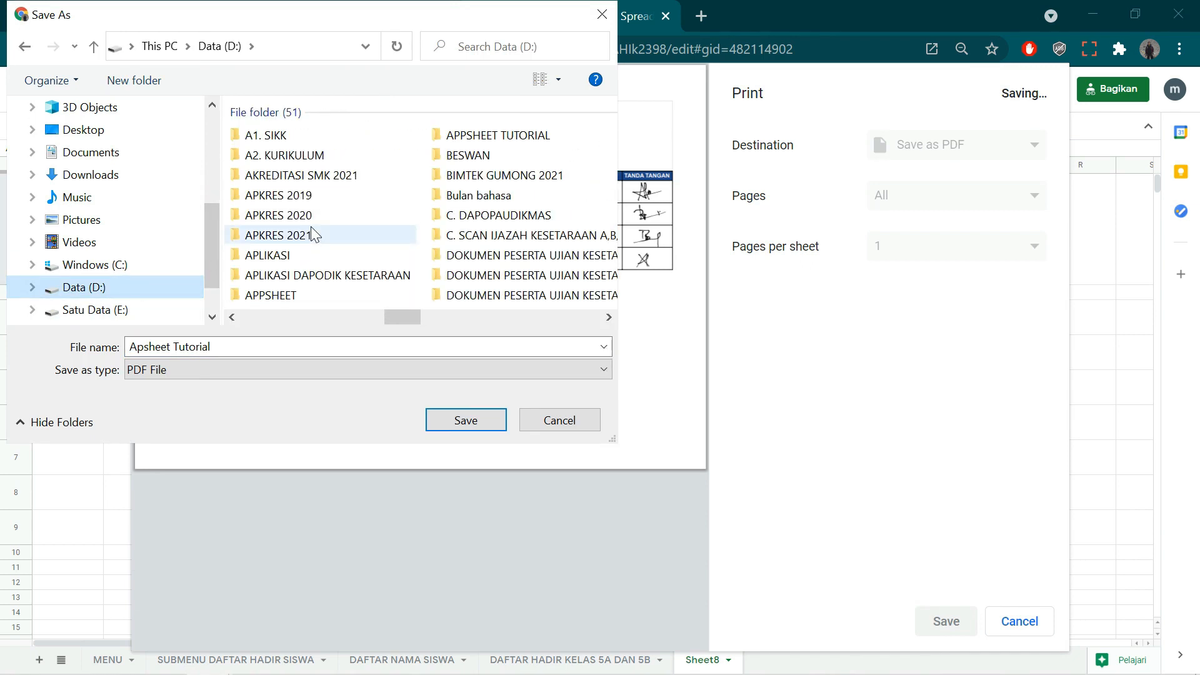
{"action": "scroll", "coordinate": [313, 236], "scroll_direction": "down", "scroll_amount": 4}
{"action": "scroll", "coordinate": [311, 227], "scroll_direction": "down", "scroll_amount": 1}
{"action": "scroll", "coordinate": [308, 226], "scroll_direction": "up", "scroll_amount": 1}
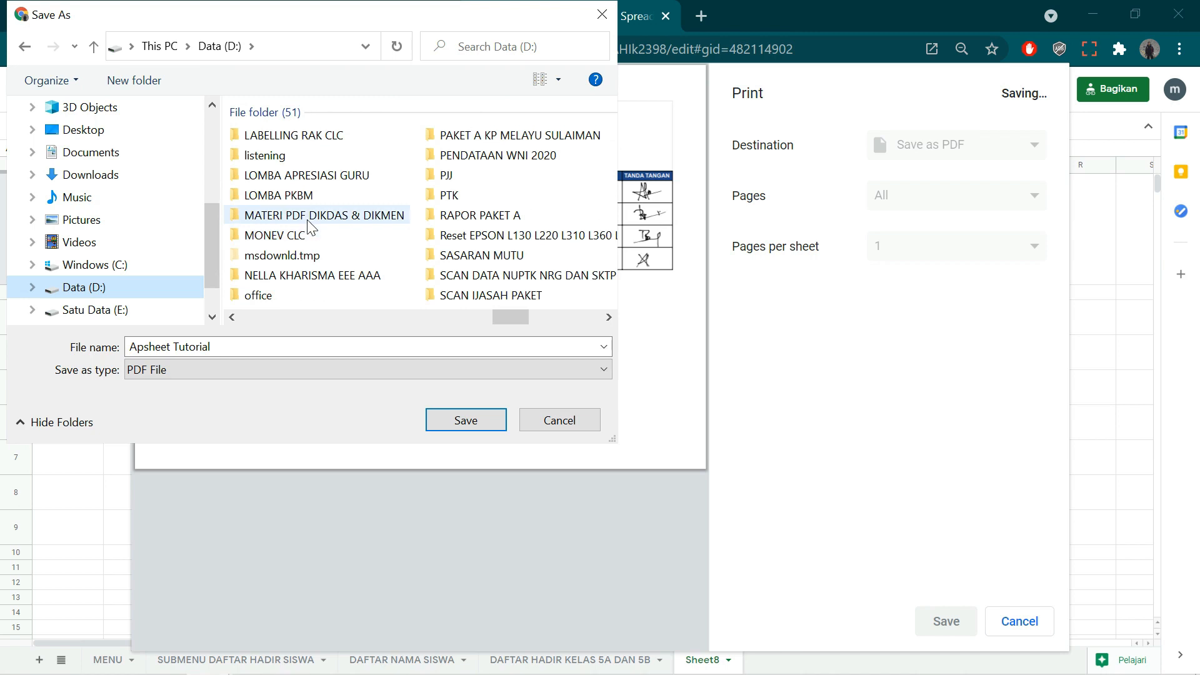
{"action": "scroll", "coordinate": [311, 233], "scroll_direction": "down", "scroll_amount": 2}
{"action": "scroll", "coordinate": [311, 233], "scroll_direction": "up", "scroll_amount": 4}
{"action": "scroll", "coordinate": [311, 232], "scroll_direction": "up", "scroll_amount": 2}
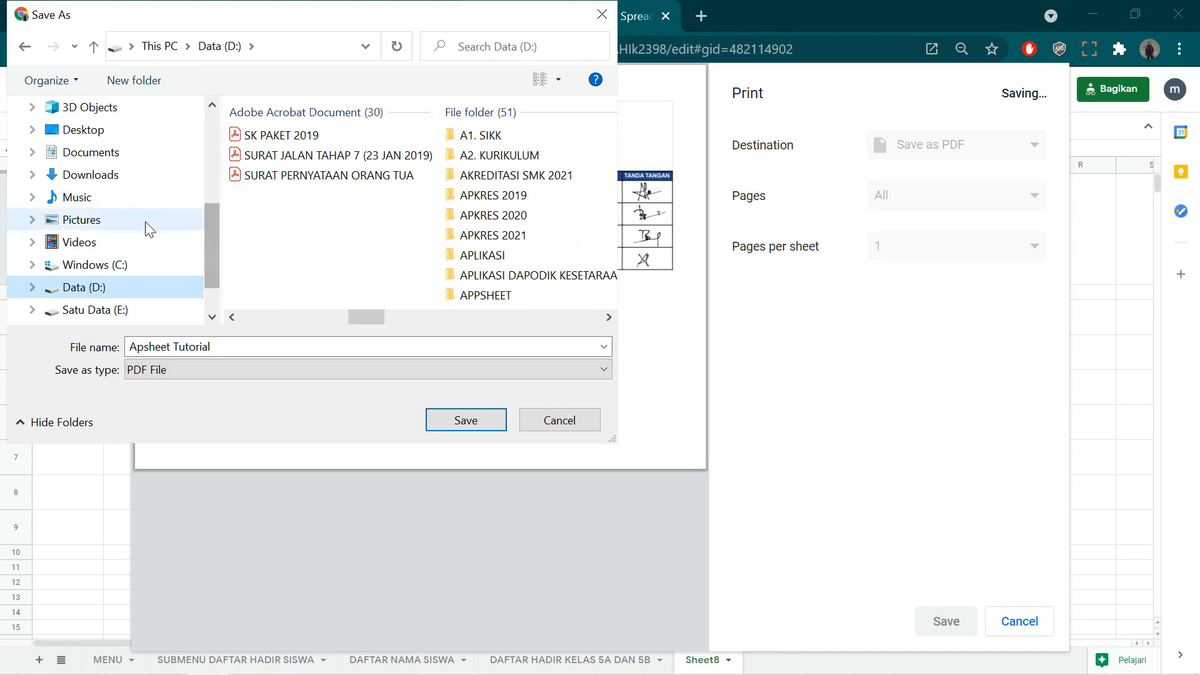
{"action": "left_click", "coordinate": [104, 180]}
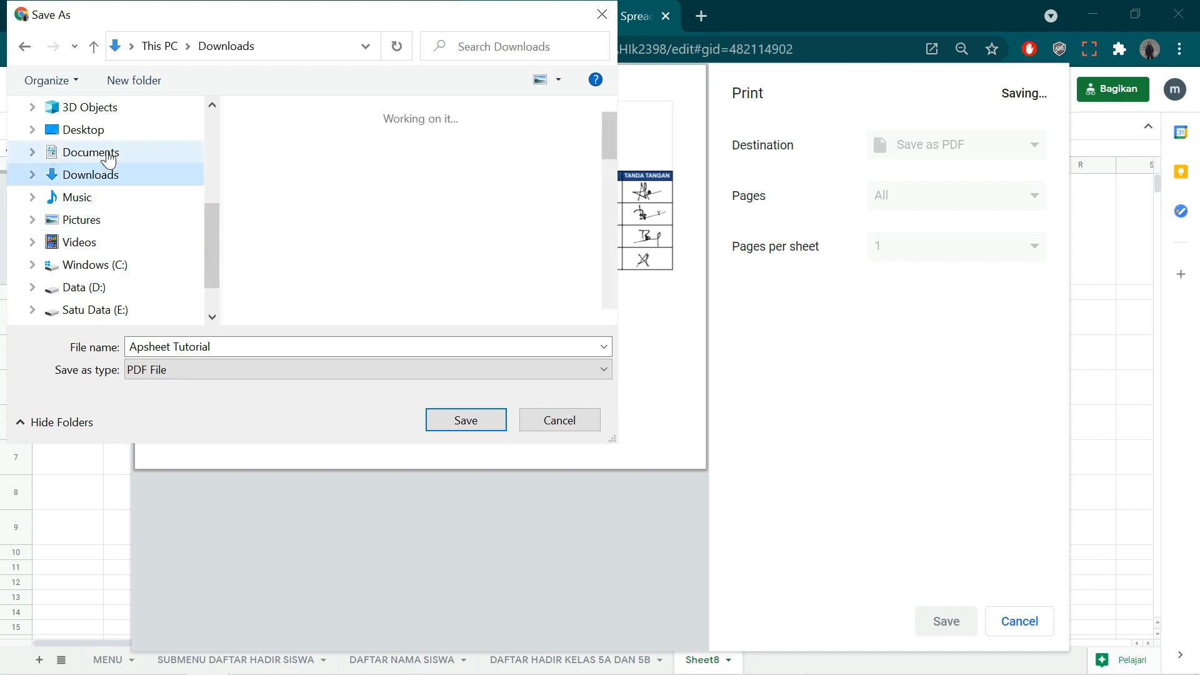
{"action": "left_click", "coordinate": [69, 155]}
Name the PDF "REKAP DAFAR HADIR KELAS 5A DAN 5B" and save it
{"action": "left_click", "coordinate": [277, 345]}
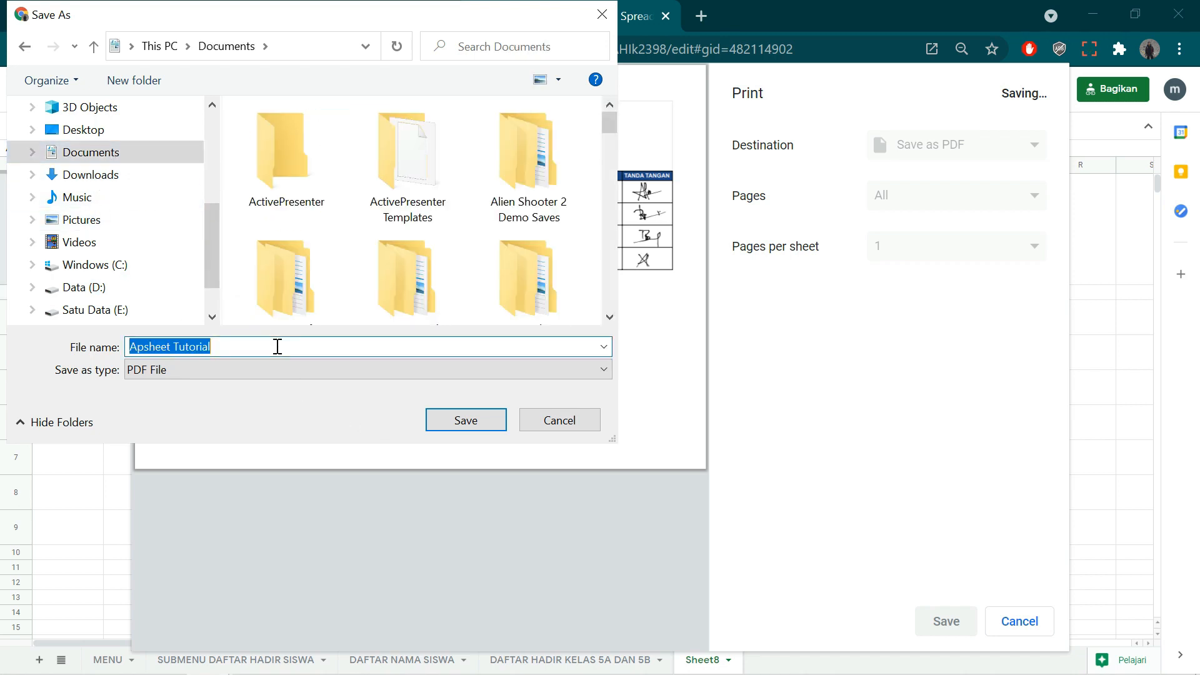
{"action": "type", "text": "REKAP"}
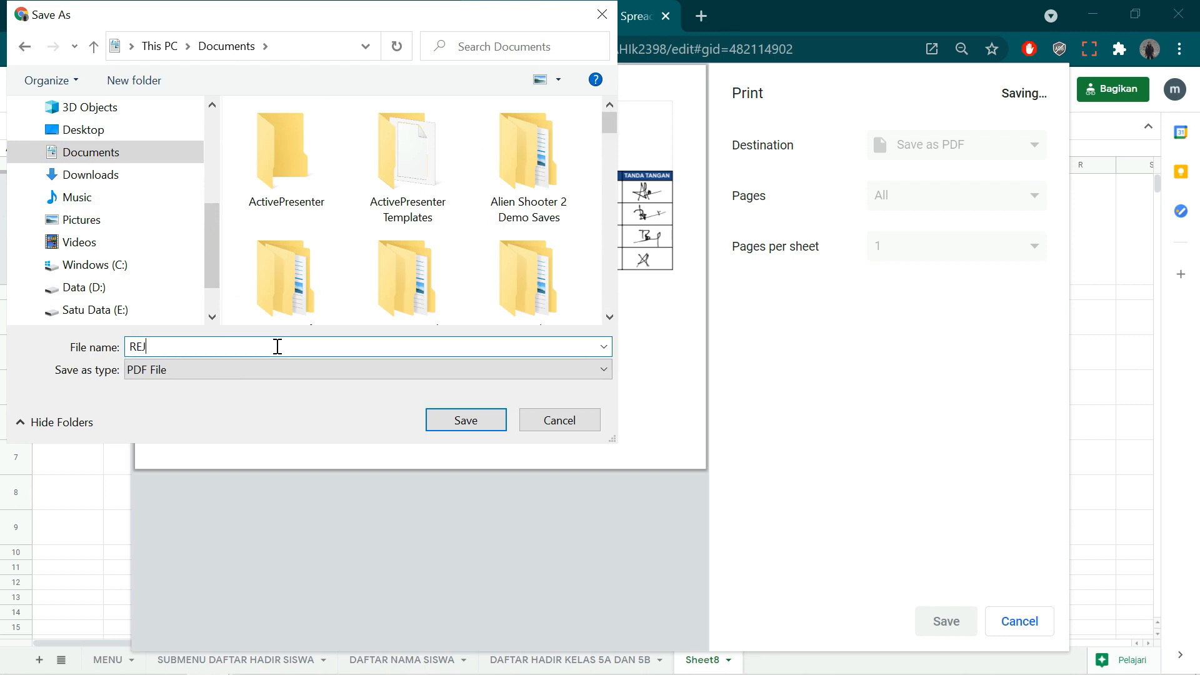
{"action": "type", "text": "AFAR HADIR KELAS 5A DAN"}
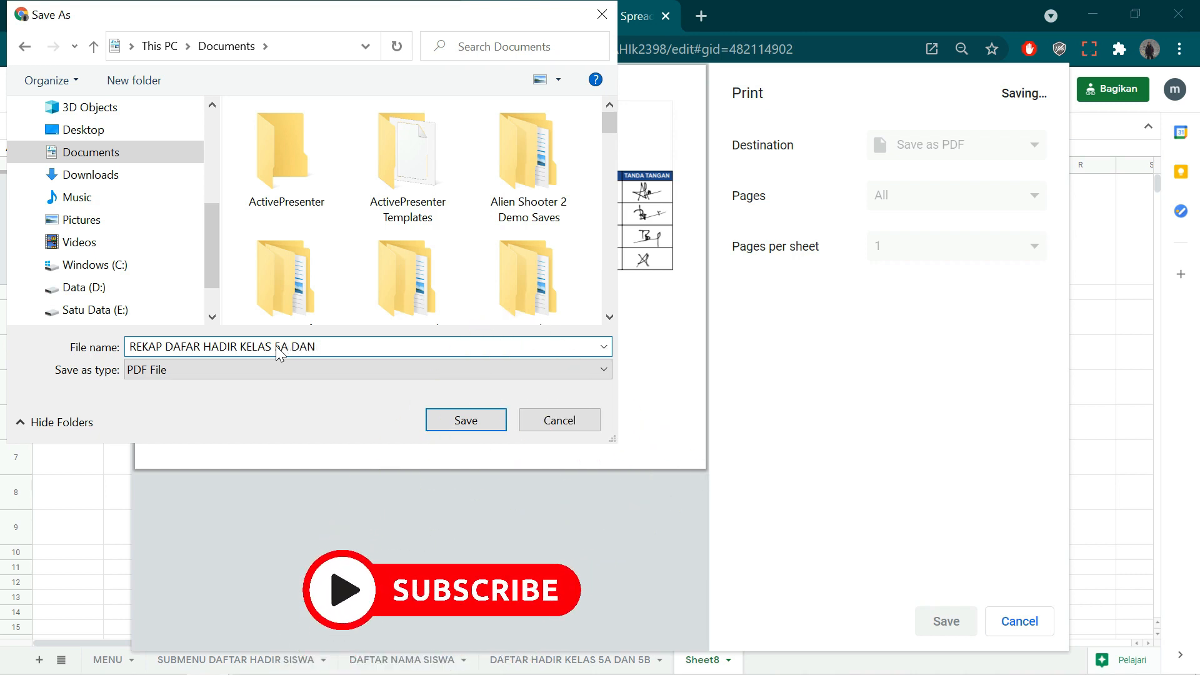
{"action": "type", "text": " 5B"}
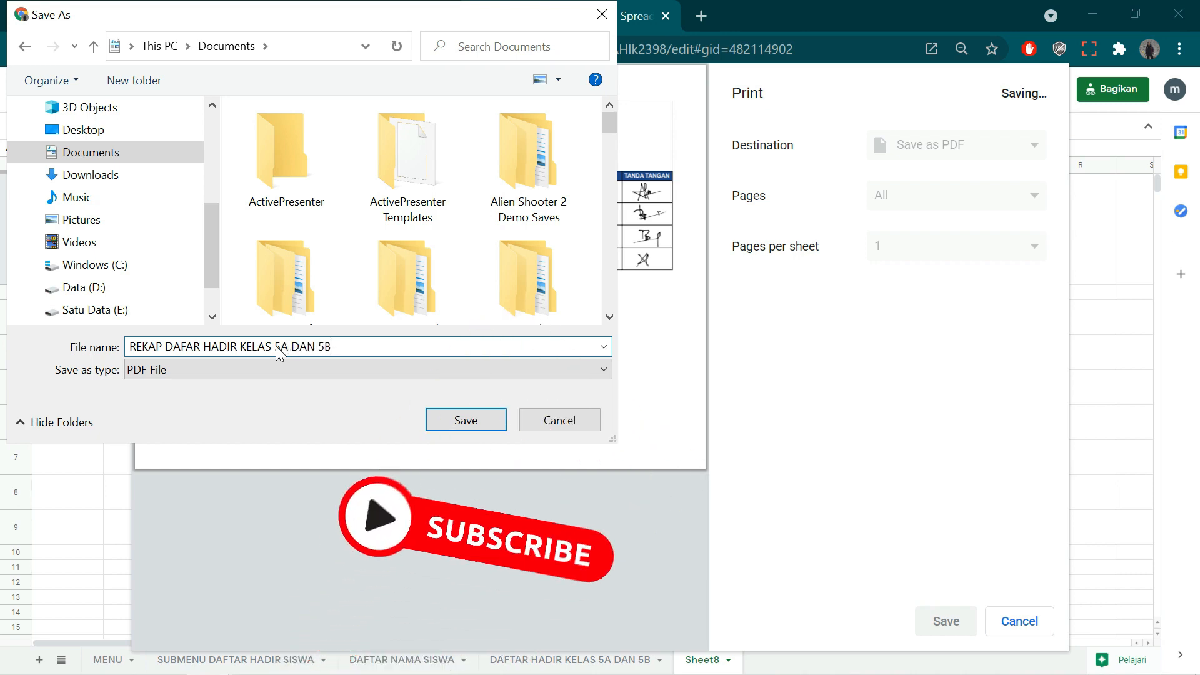
{"action": "left_click", "coordinate": [476, 419]}
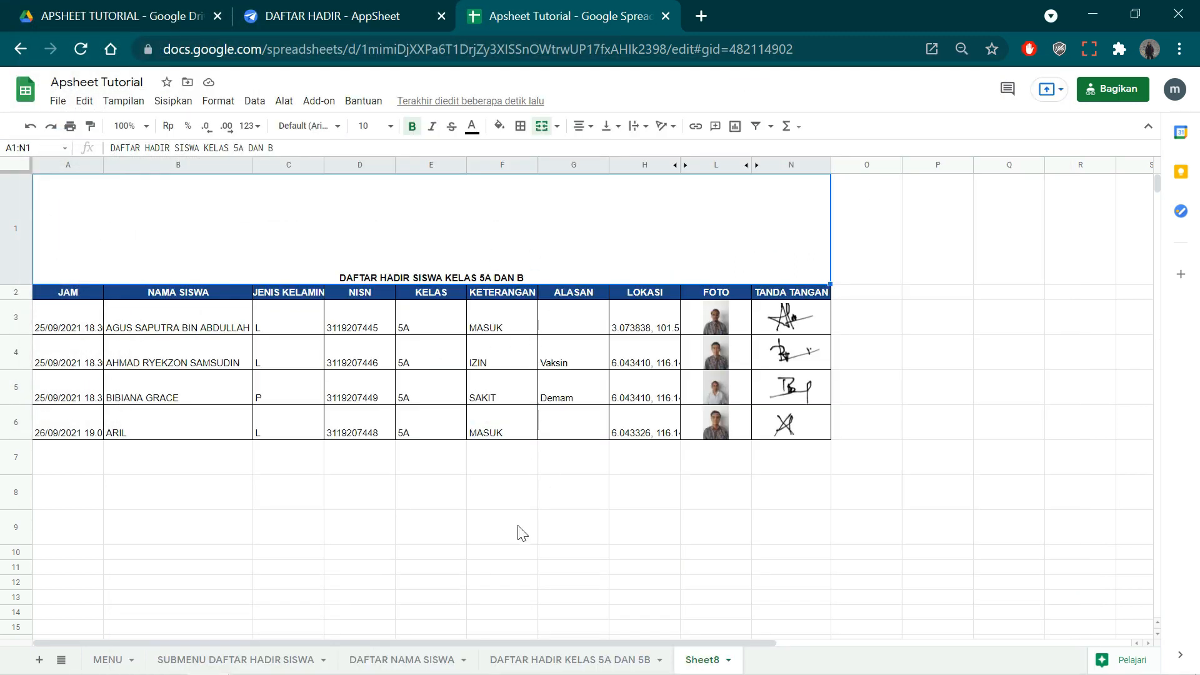
{"action": "left_click", "coordinate": [522, 468]}
{"action": "left_click", "coordinate": [480, 214]}
{"action": "double_click", "coordinate": [372, 237]}
{"action": "left_click", "coordinate": [889, 366]}
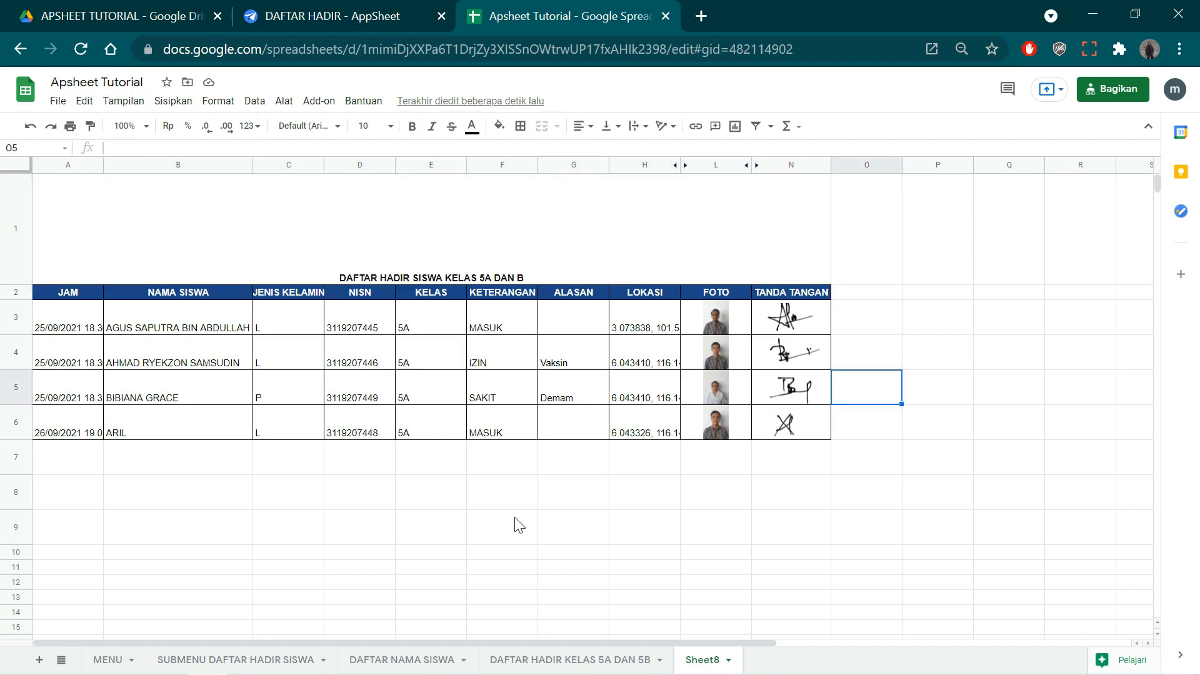
Switch to File Explorer and open the SISWA folder inside the icon folder on drive Data (D:)
{"action": "left_click", "coordinate": [306, 658]}
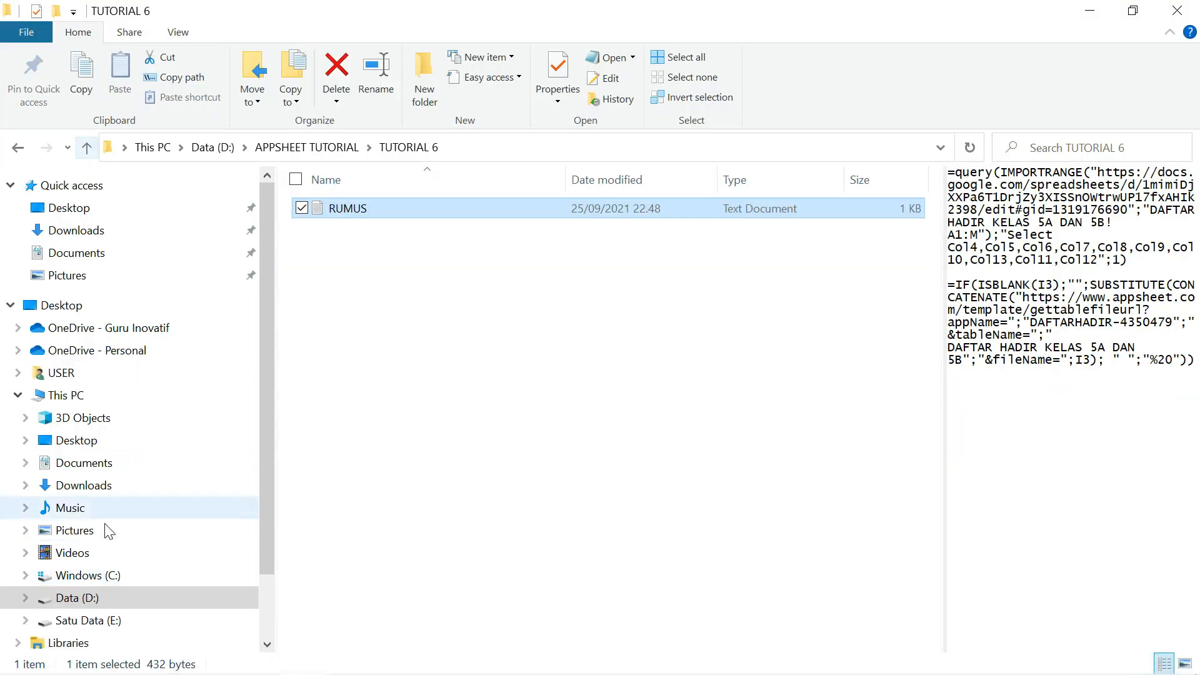
{"action": "left_click", "coordinate": [114, 598]}
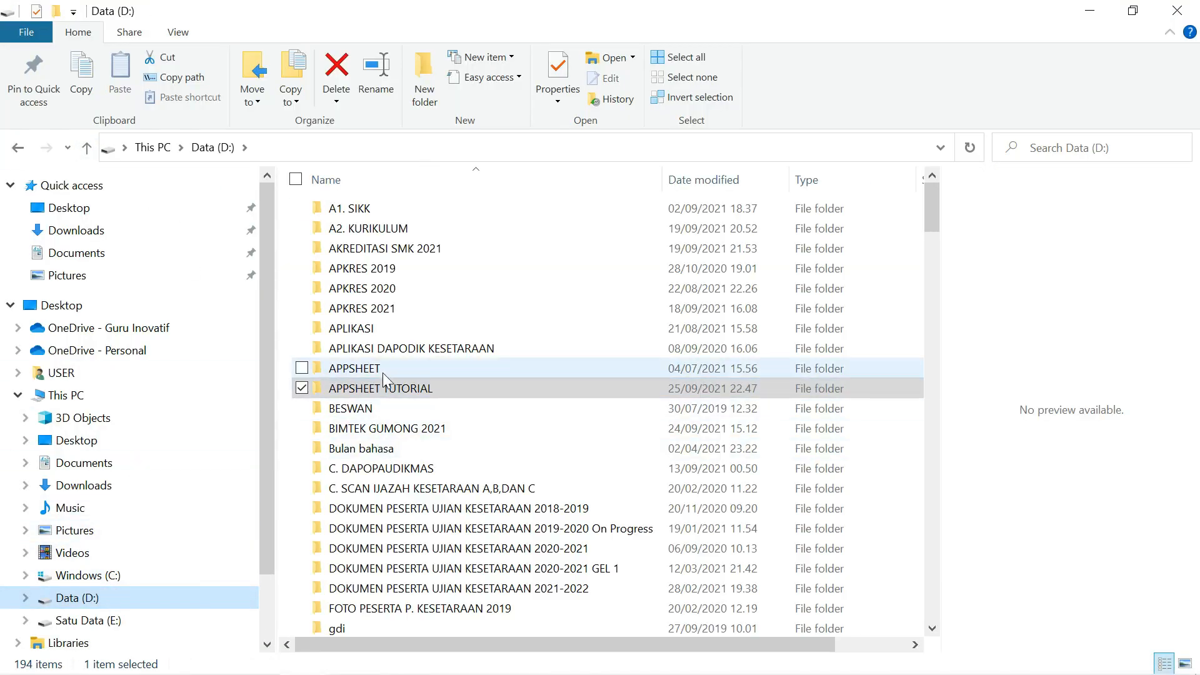
{"action": "scroll", "coordinate": [382, 369], "scroll_direction": "down", "scroll_amount": 5}
{"action": "double_click", "coordinate": [374, 366]}
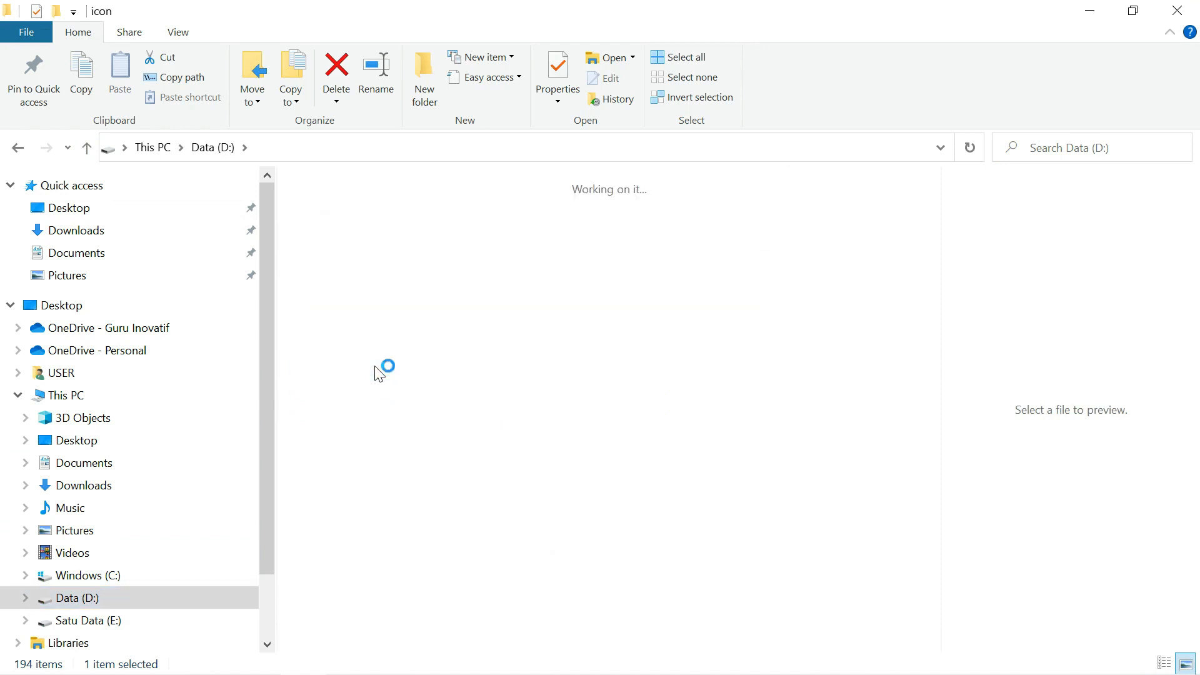
{"action": "double_click", "coordinate": [447, 245]}
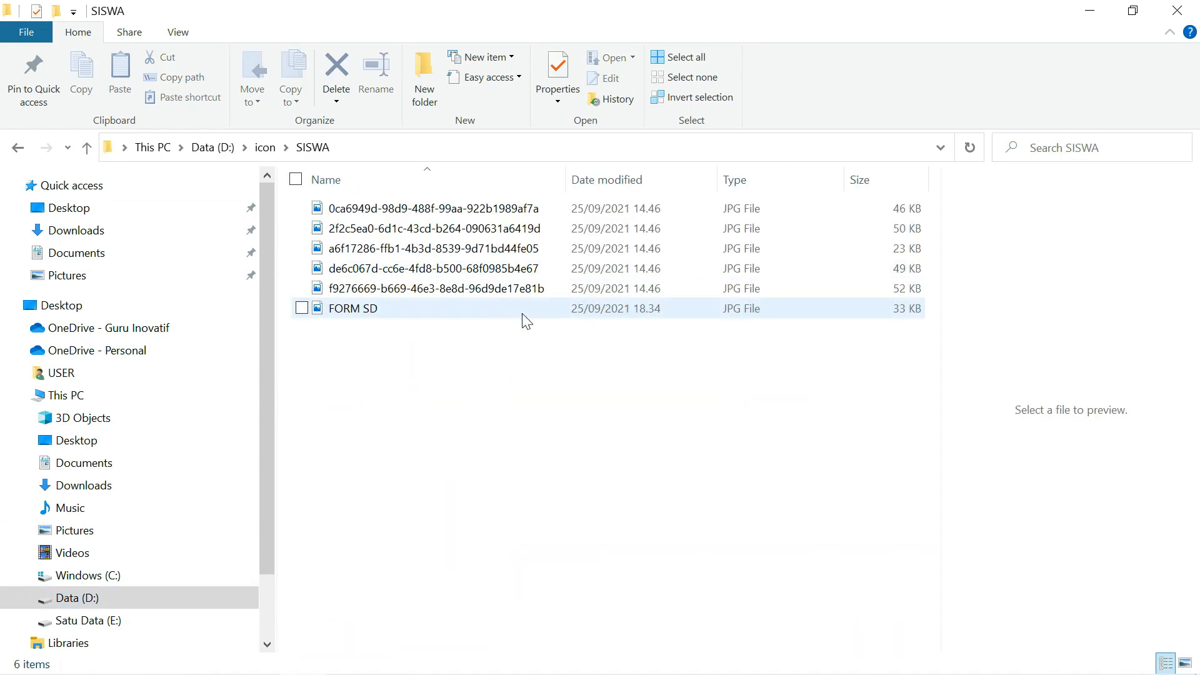
Open the FORM SD image in Photos and copy it
{"action": "left_click", "coordinate": [373, 310]}
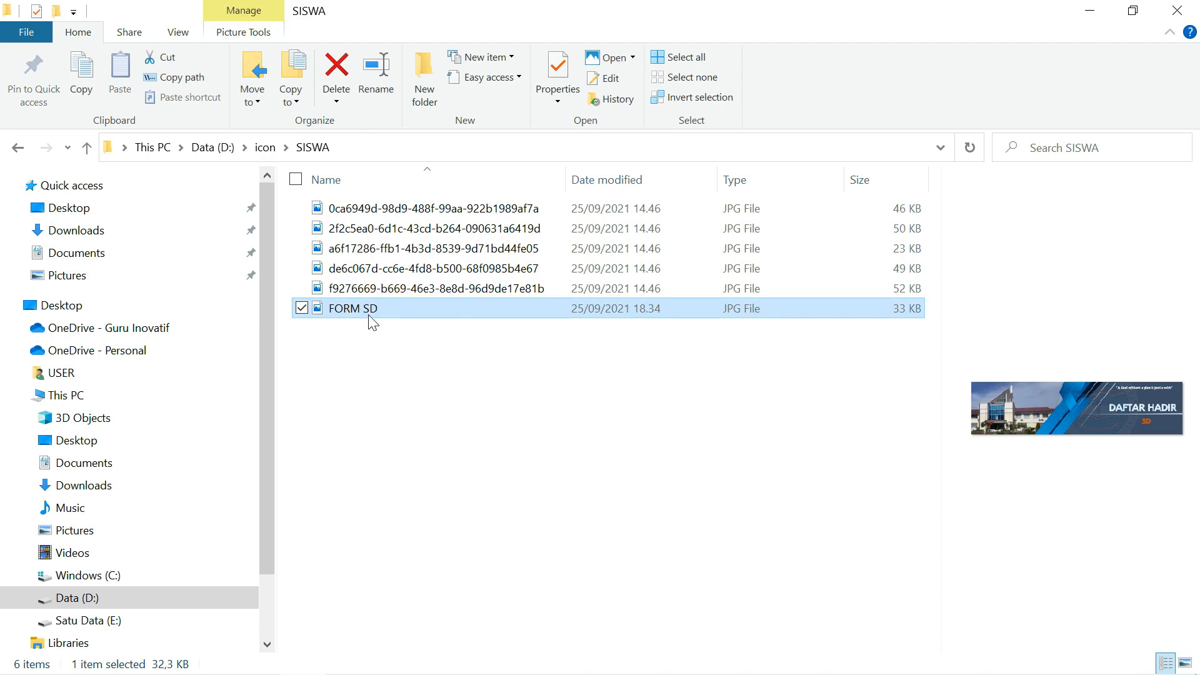
{"action": "double_click", "coordinate": [355, 306]}
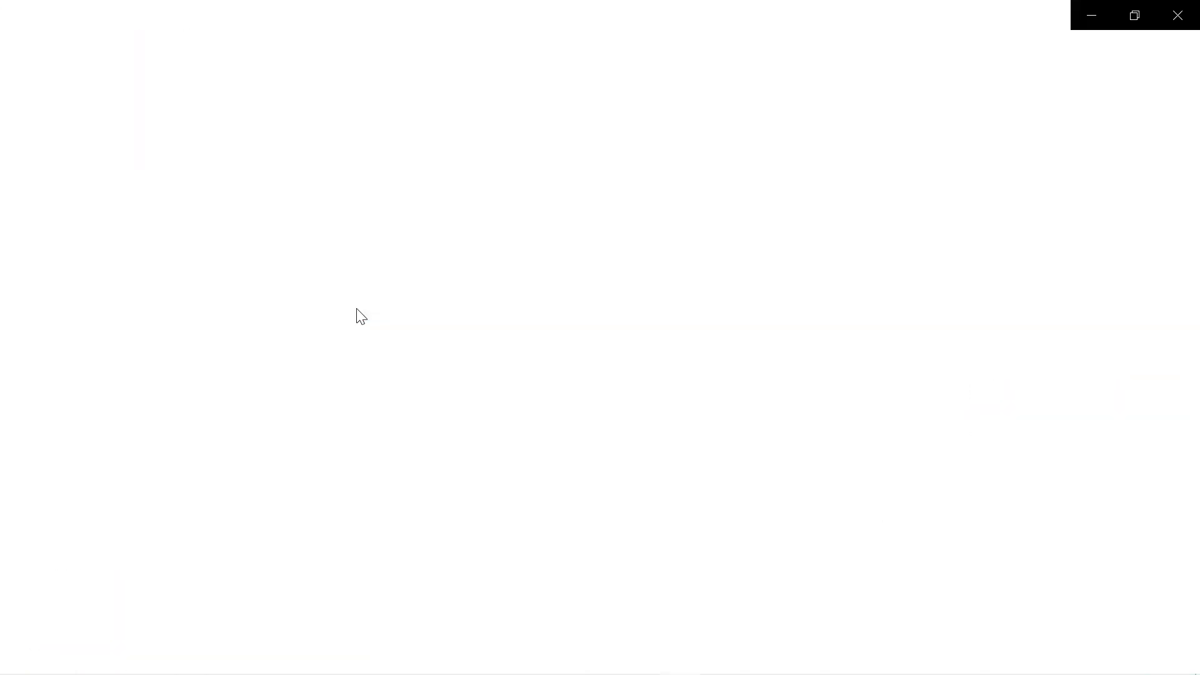
{"action": "right_click", "coordinate": [594, 329]}
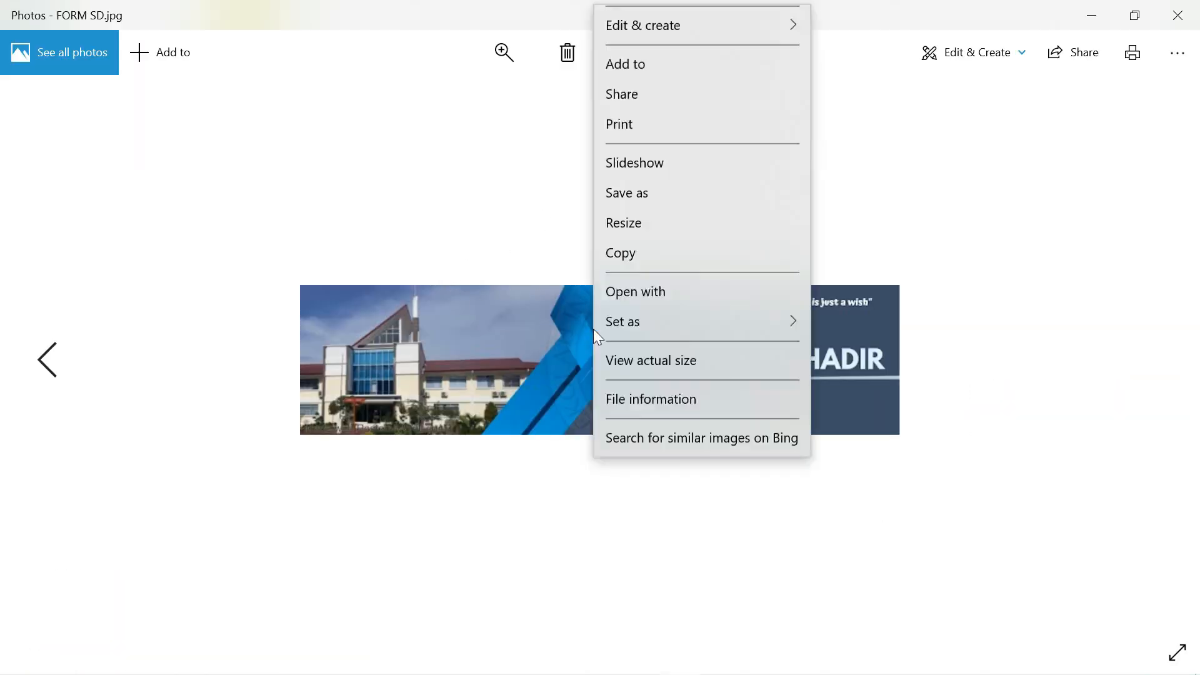
{"action": "left_click", "coordinate": [631, 319]}
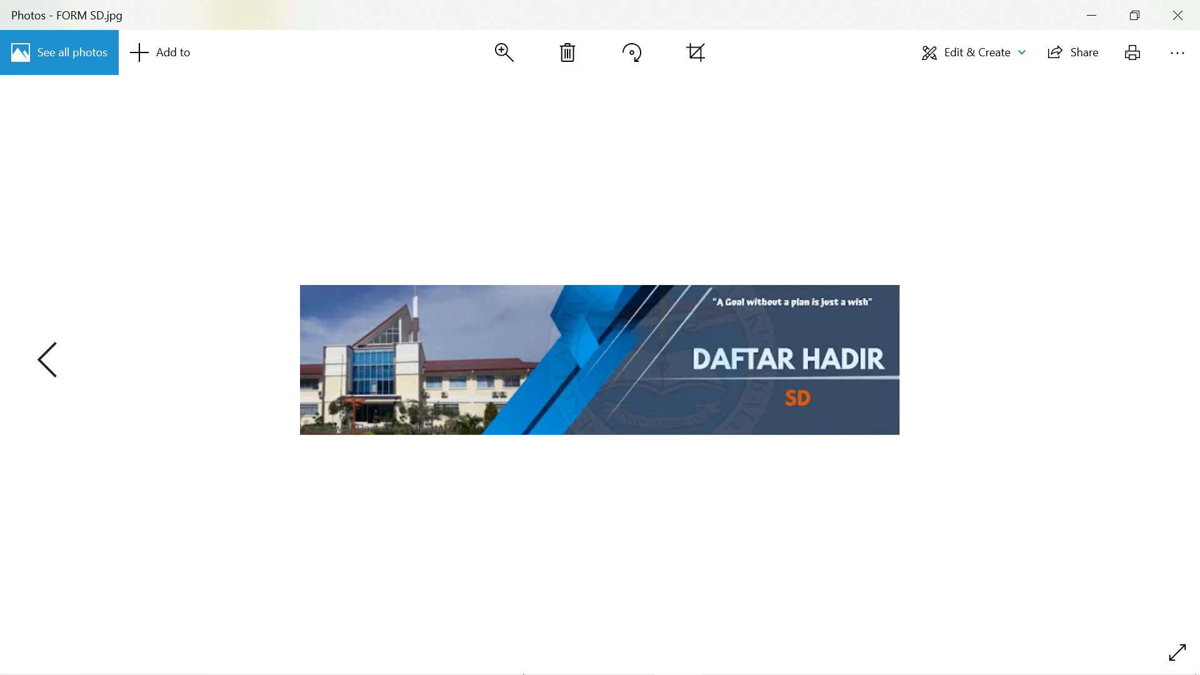
Switch back to the Apsheet Tutorial spreadsheet in Chrome and paste the copied banner image at the merged title cell A1:N1
{"action": "mouse_move", "coordinate": [222, 668]}
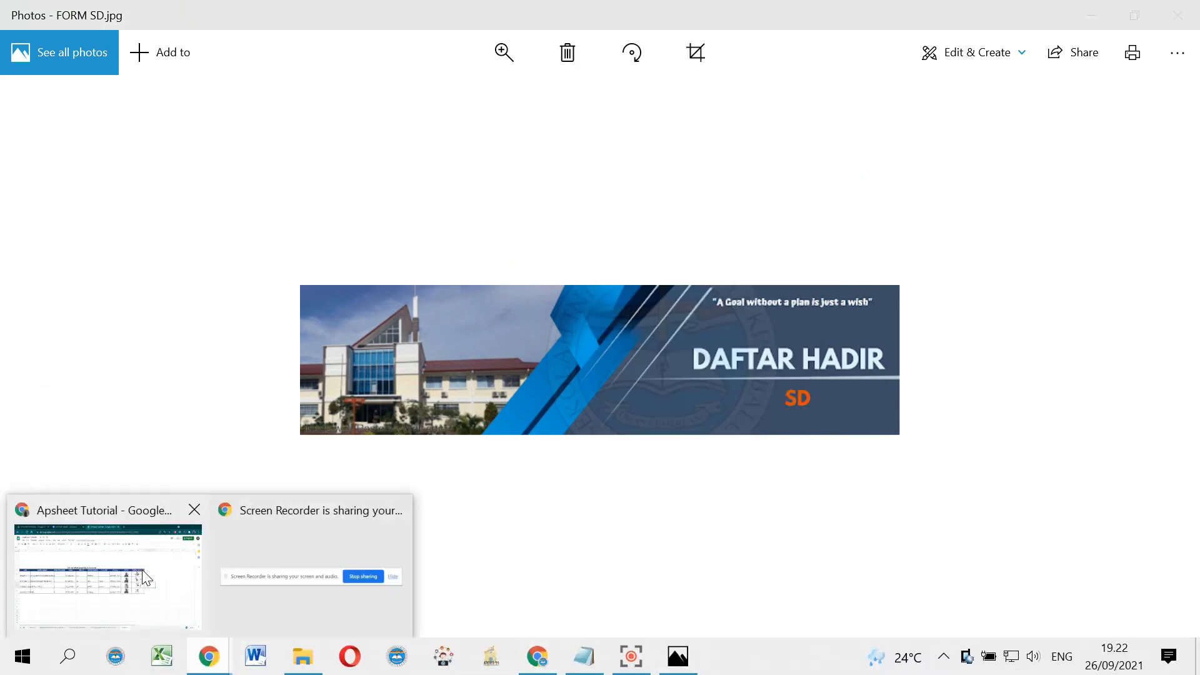
{"action": "left_click", "coordinate": [147, 578]}
{"action": "left_click", "coordinate": [364, 215]}
{"action": "right_click", "coordinate": [364, 215]}
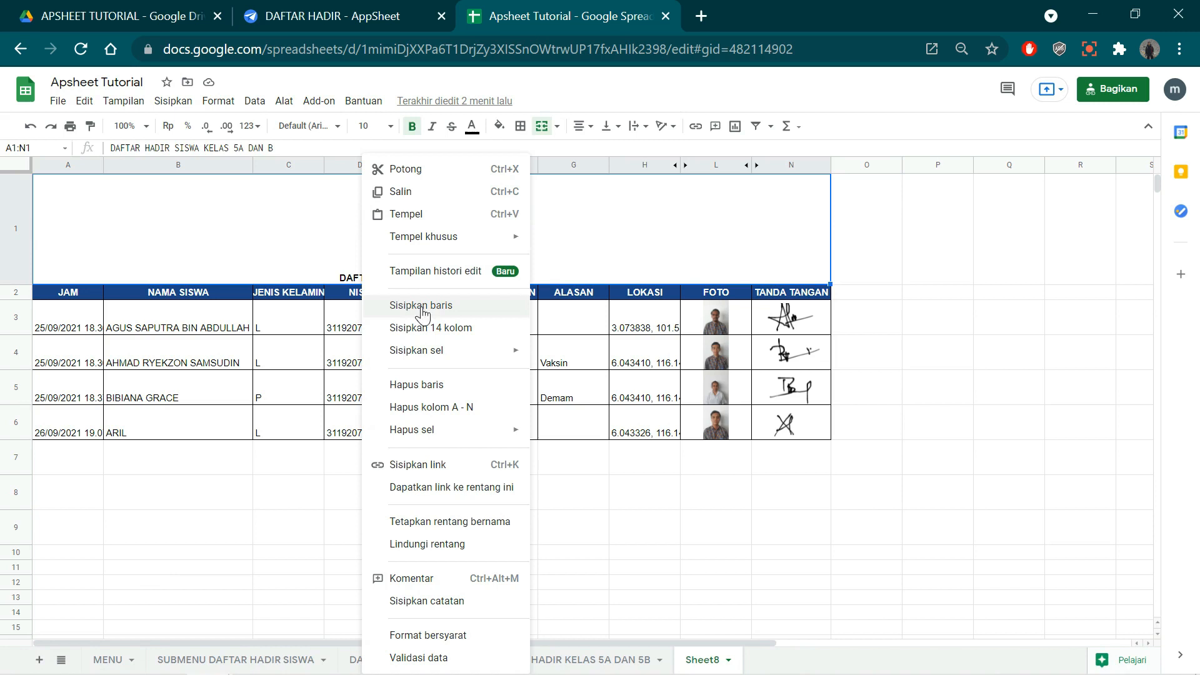
{"action": "left_click", "coordinate": [436, 213]}
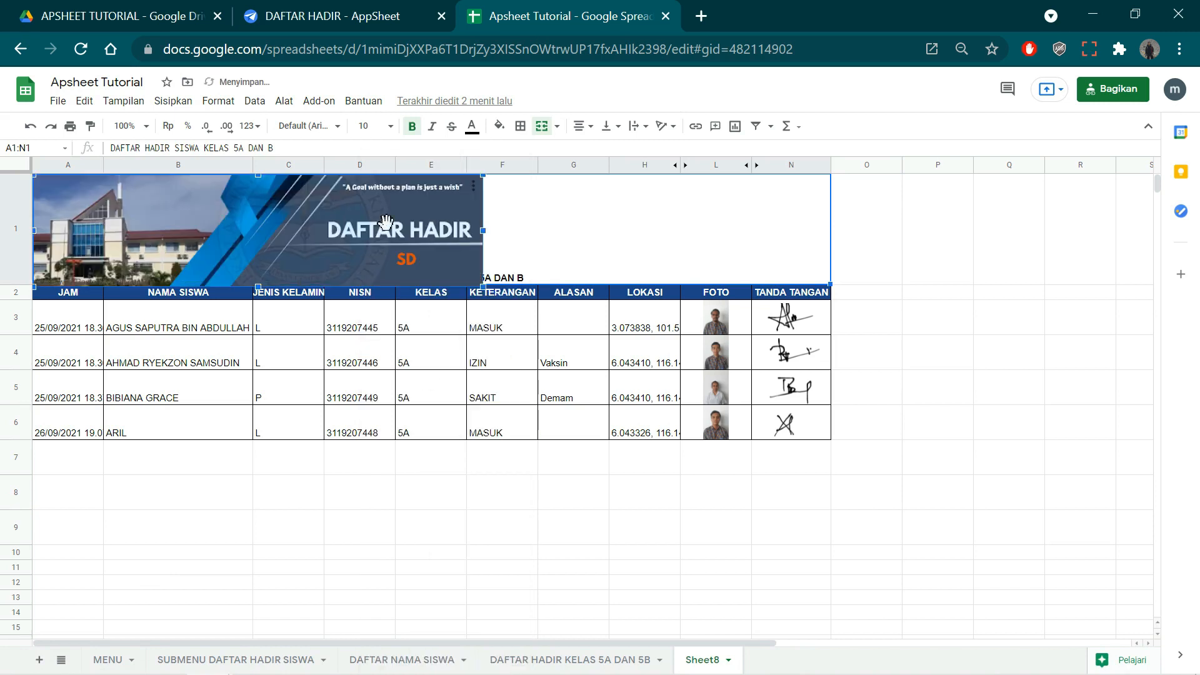
Enlarge the banner to span columns A to N and increase row 1's height until the title shows below it
{"action": "left_click_drag", "start_coordinate": [15, 286], "coordinate": [16, 320]}
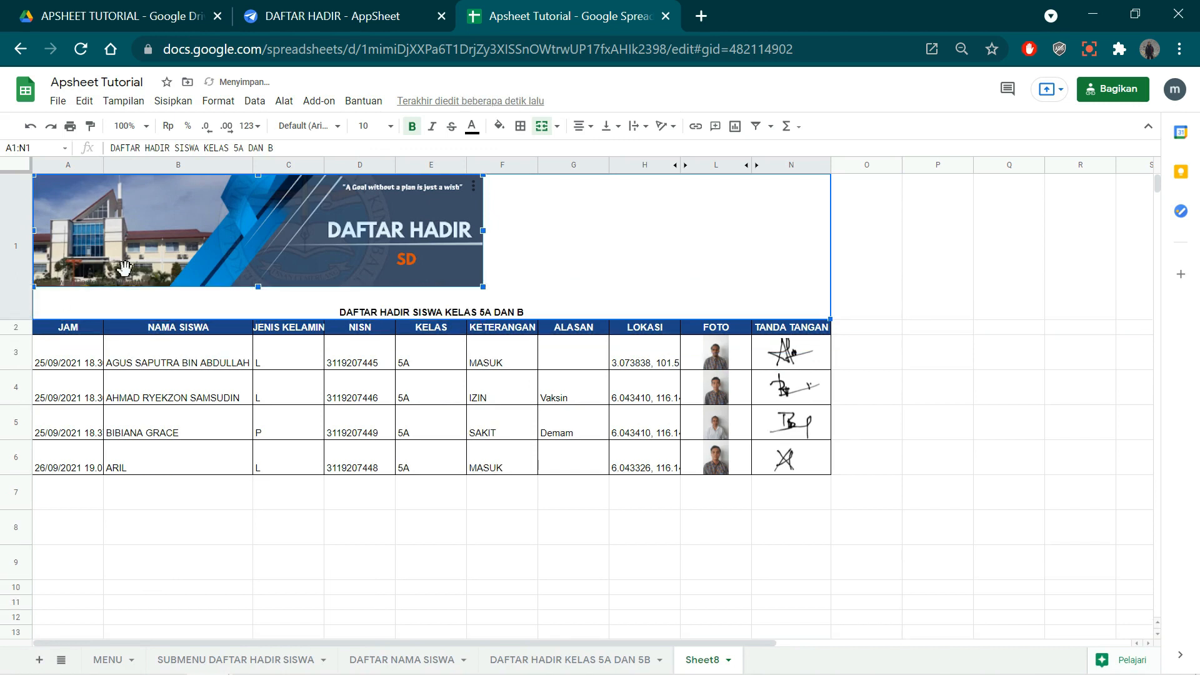
{"action": "left_click_drag", "start_coordinate": [483, 231], "coordinate": [521, 217]}
{"action": "left_click_drag", "start_coordinate": [330, 195], "coordinate": [274, 206]}
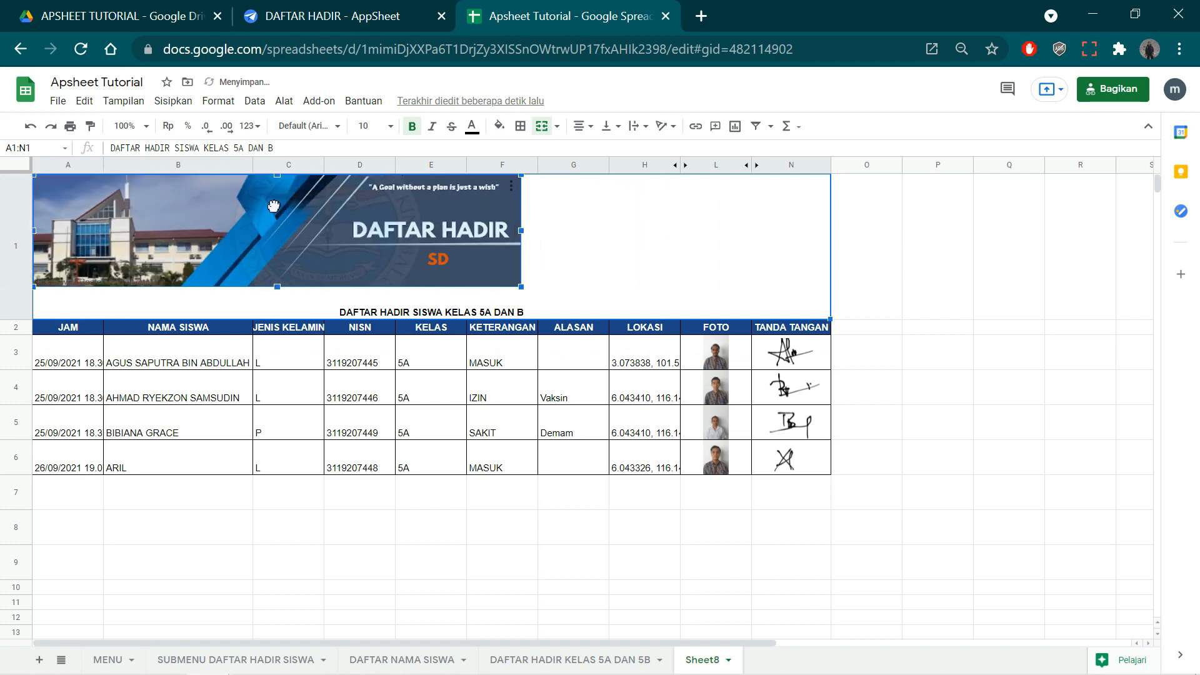
{"action": "left_click_drag", "start_coordinate": [521, 286], "coordinate": [831, 310]}
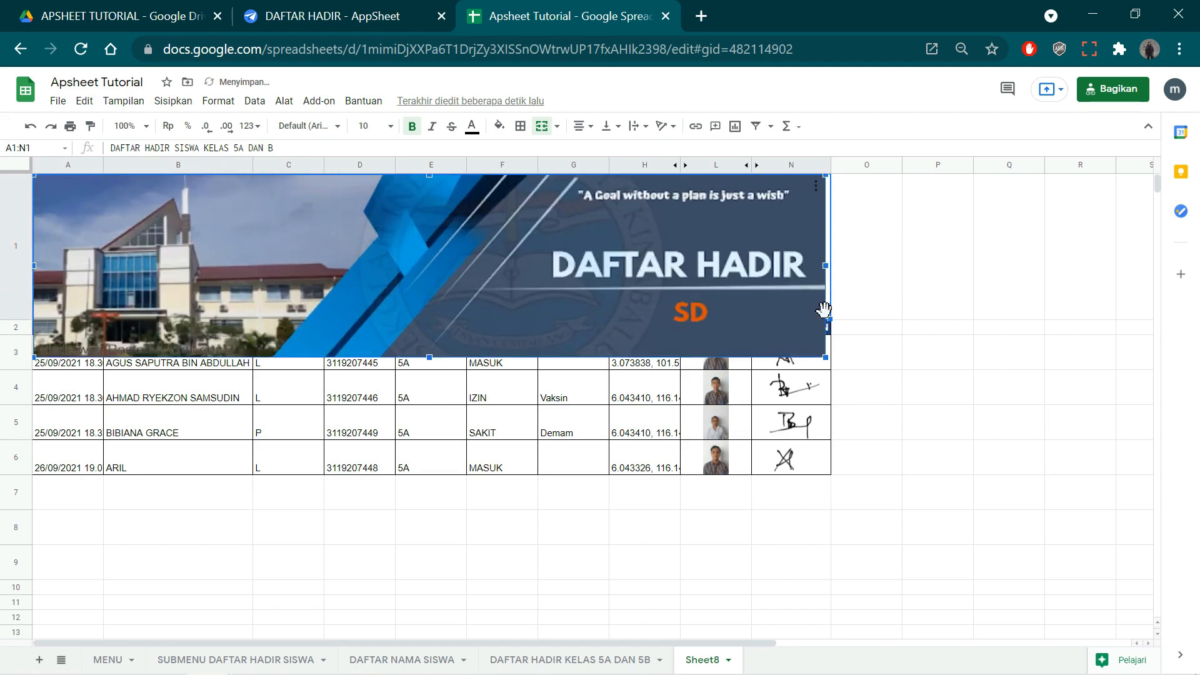
{"action": "left_click", "coordinate": [934, 455]}
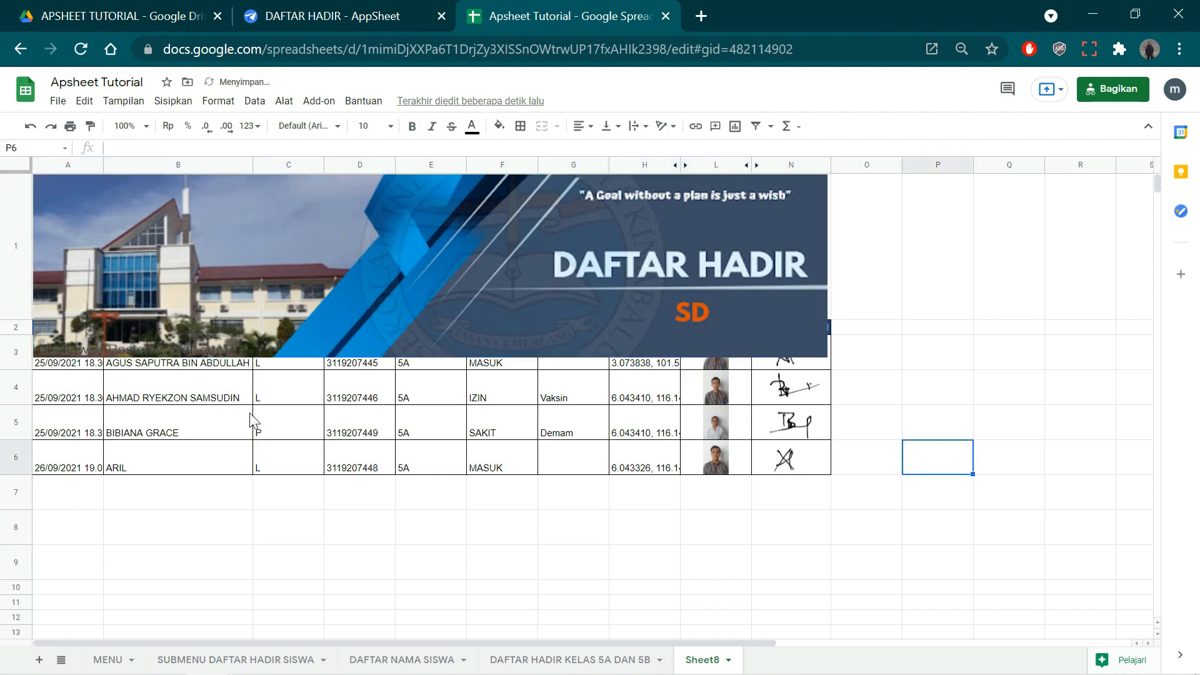
{"action": "left_click_drag", "start_coordinate": [29, 316], "coordinate": [29, 382]}
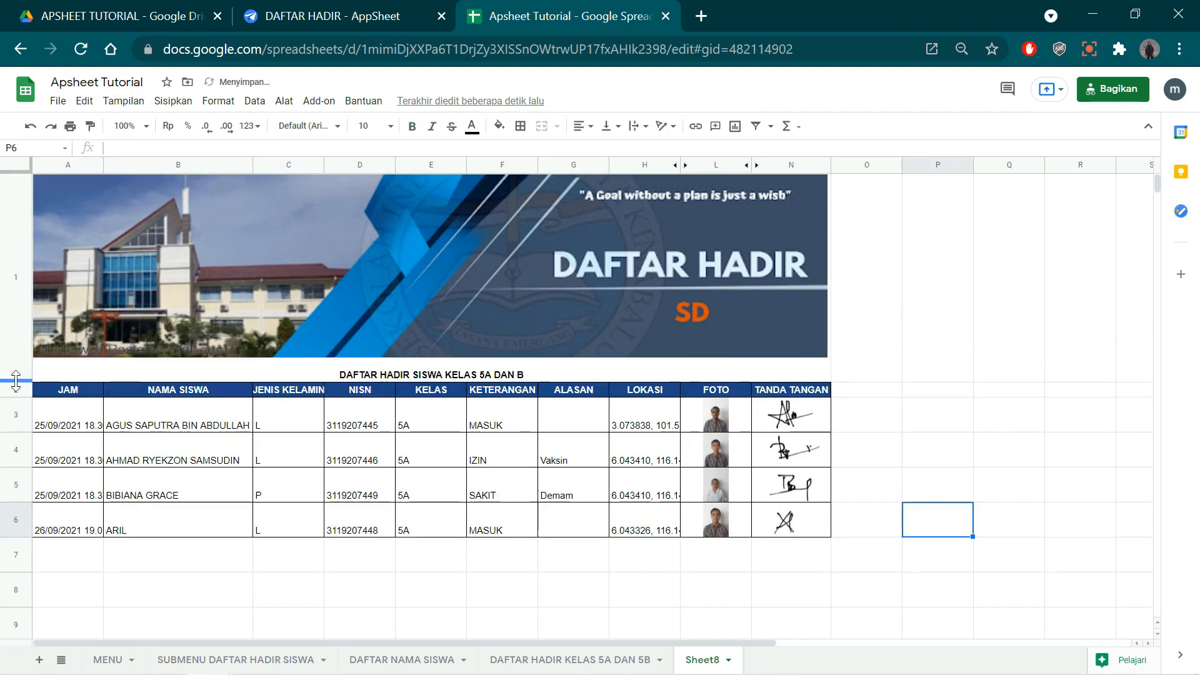
Bring the banner's left edge slightly inward and flatten the image to about three fifths of its height
{"action": "left_click", "coordinate": [938, 455]}
{"action": "left_click", "coordinate": [625, 249]}
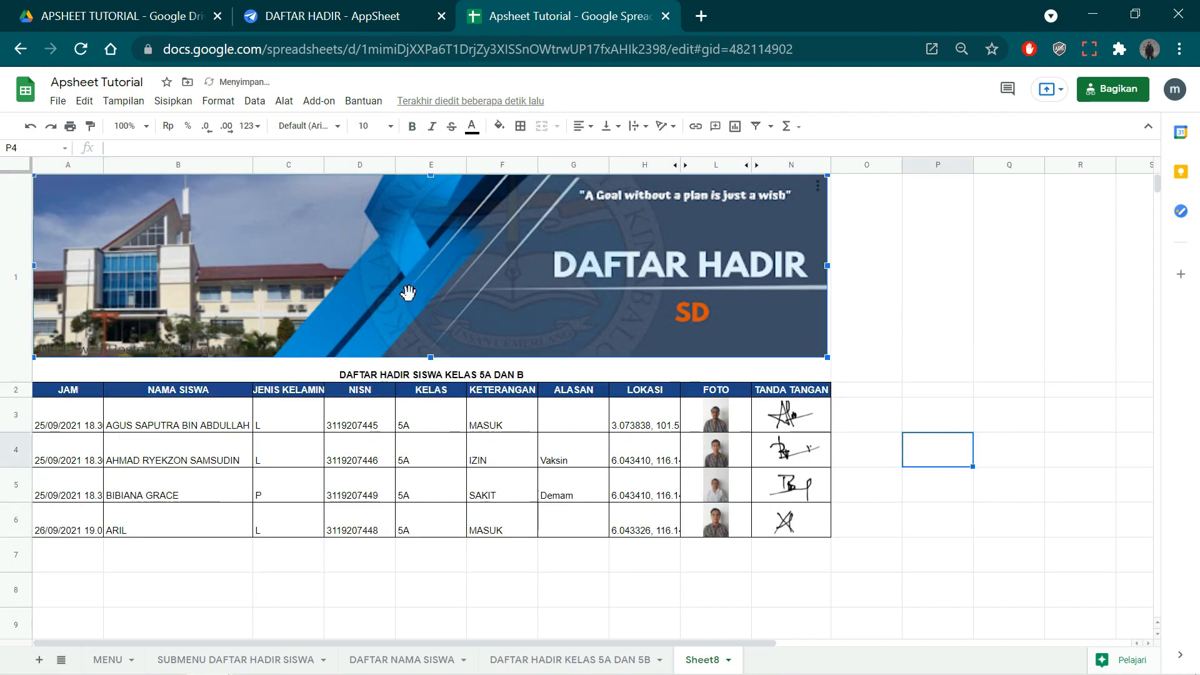
{"action": "left_click_drag", "start_coordinate": [41, 347], "coordinate": [49, 344]}
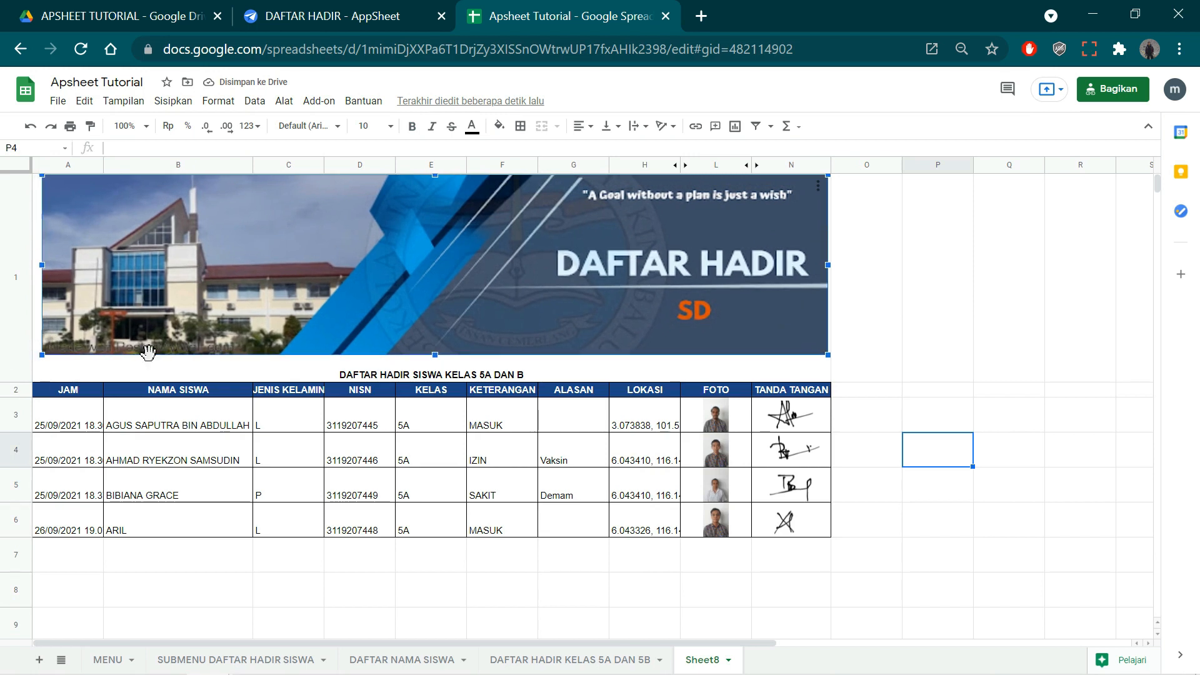
{"action": "left_click_drag", "start_coordinate": [437, 351], "coordinate": [440, 283]}
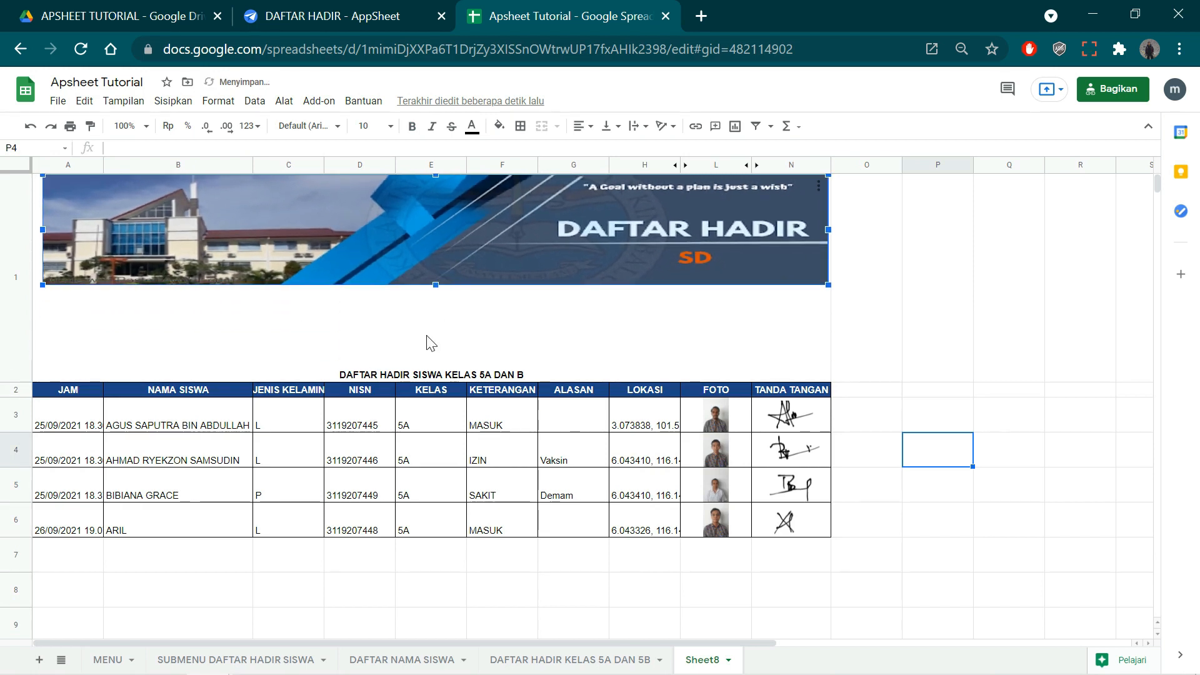
Reduce row 1's height so the title sits directly beneath the banner
{"action": "left_click", "coordinate": [342, 351]}
{"action": "left_click_drag", "start_coordinate": [18, 380], "coordinate": [15, 302]}
{"action": "left_click", "coordinate": [1036, 516]}
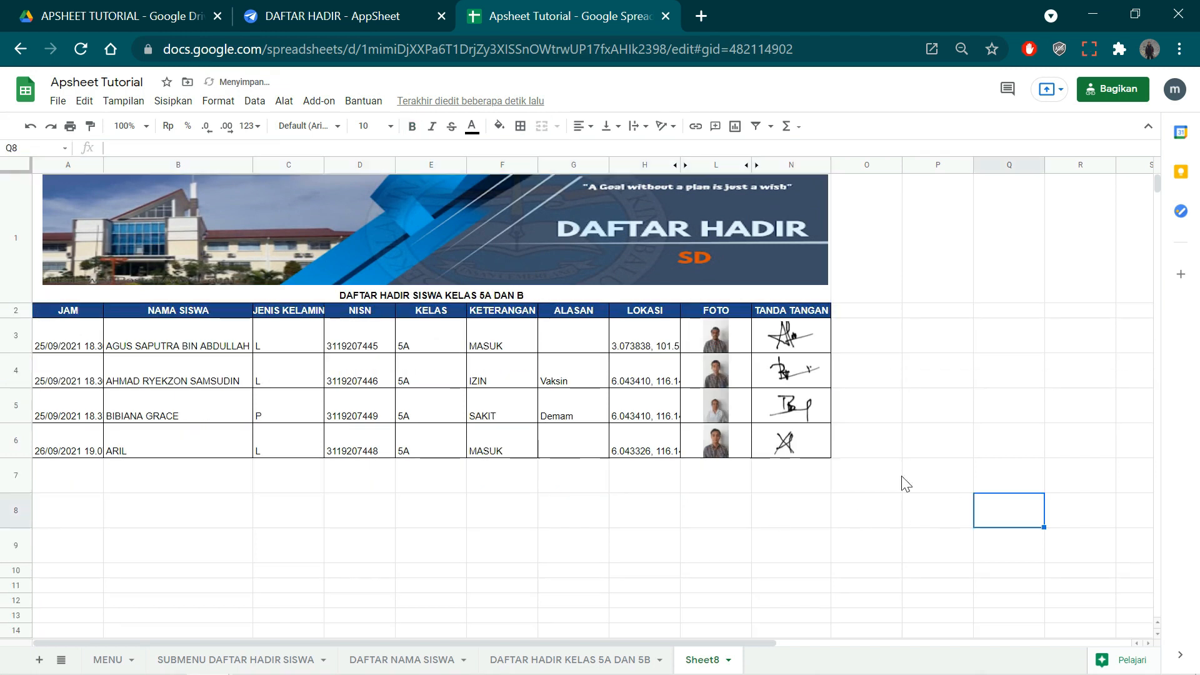
Check the banner and table layout in the print settings preview, then return to the sheet without printing
{"action": "key", "text": "ctrl+p"}
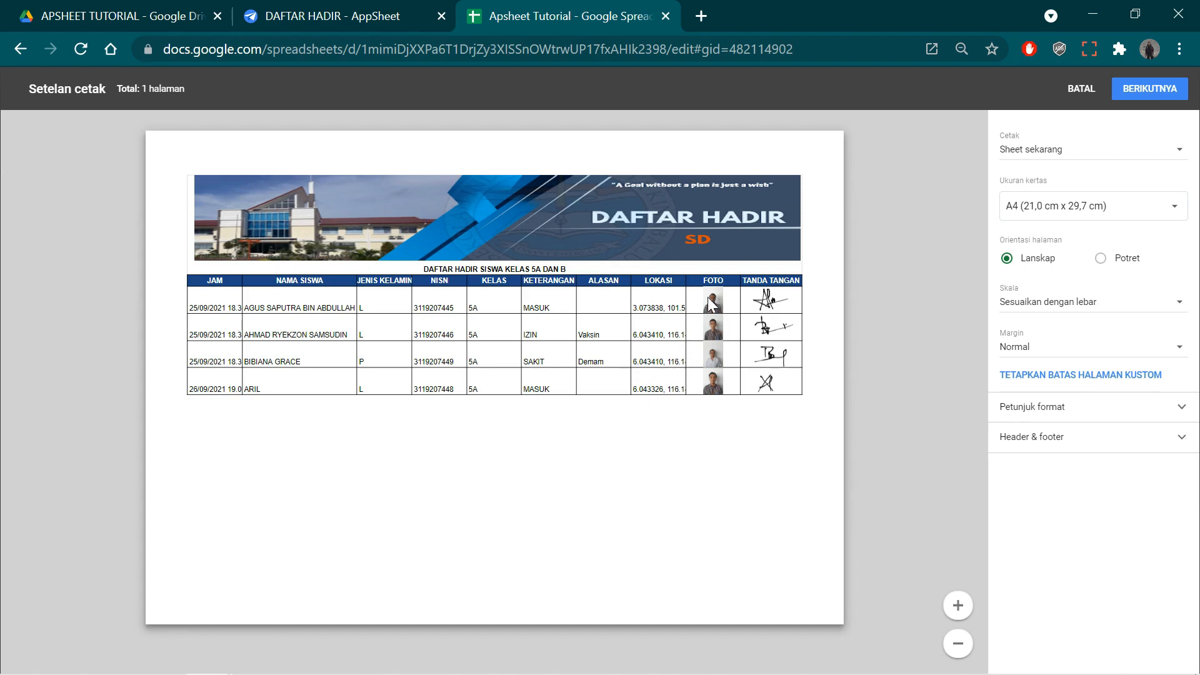
{"action": "left_click", "coordinate": [1081, 89]}
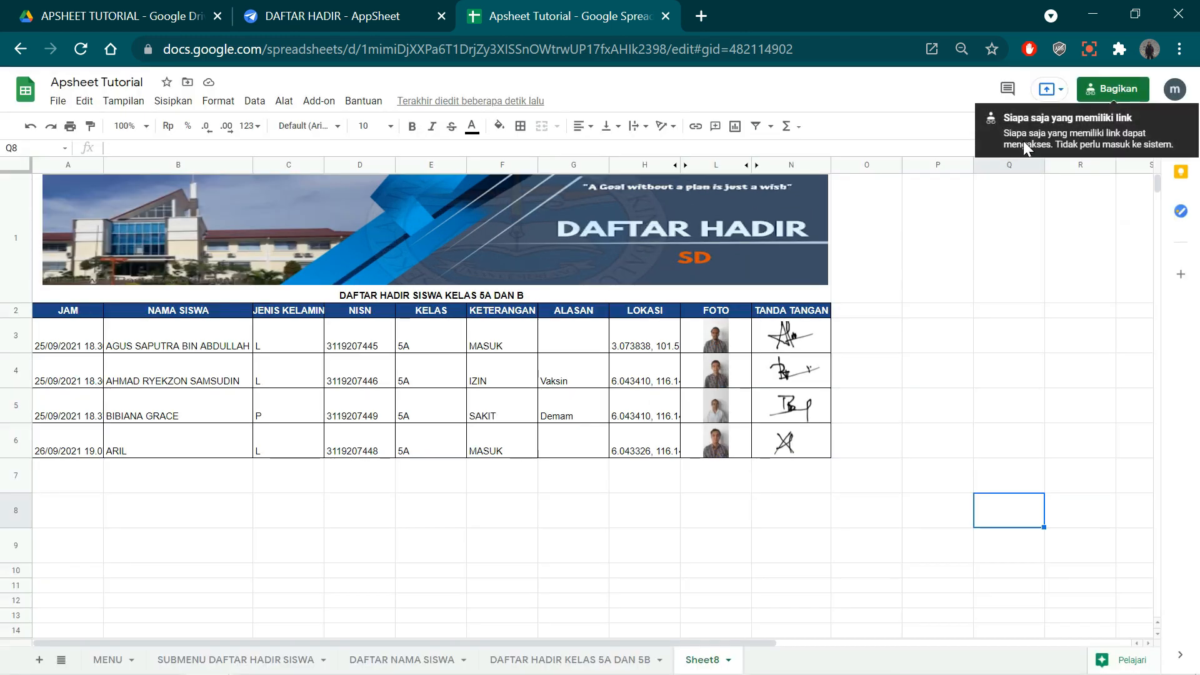
{"action": "left_click", "coordinate": [705, 532]}
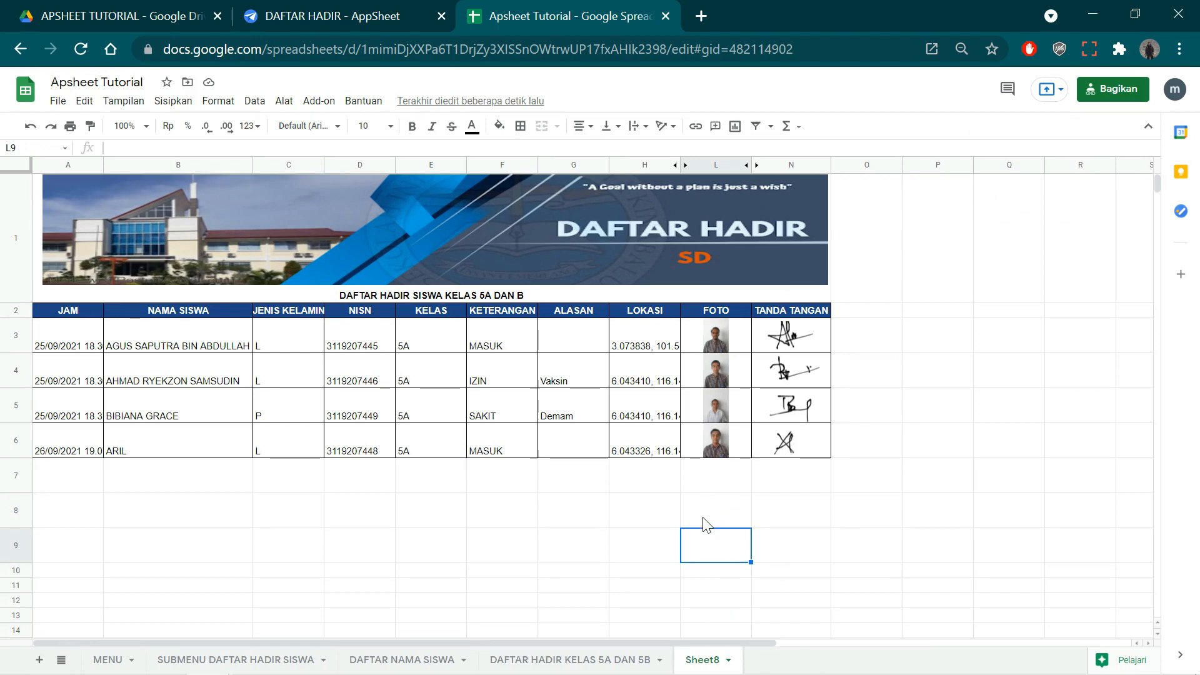
{"action": "left_click", "coordinate": [638, 661]}
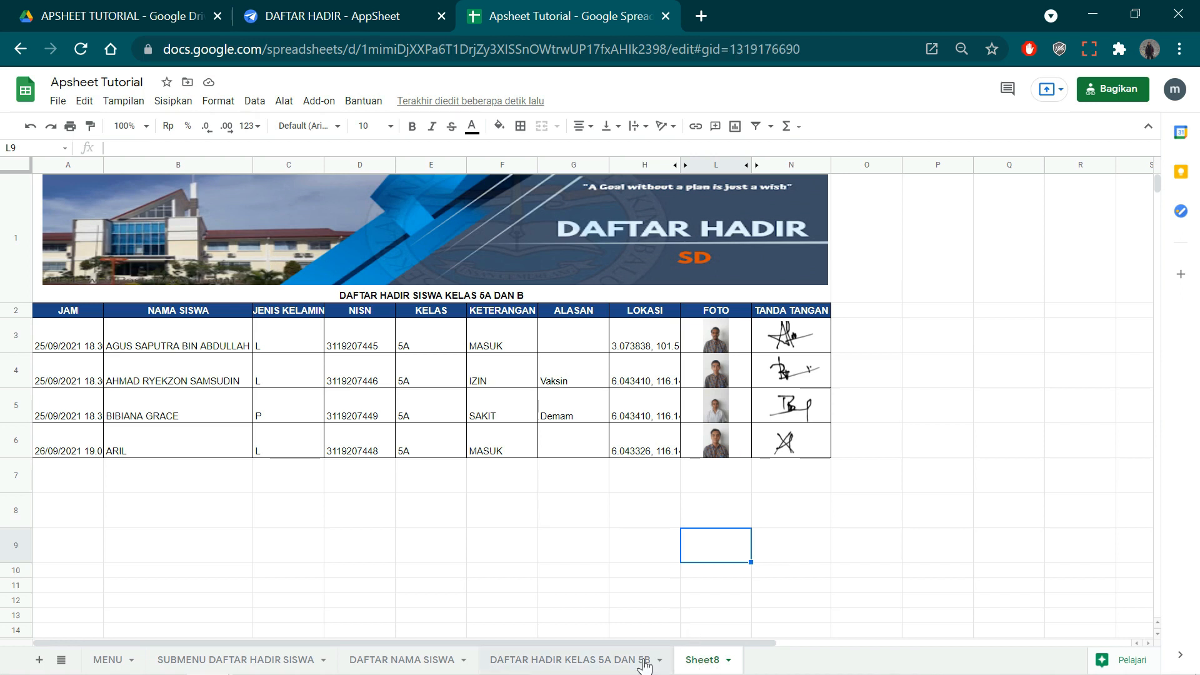
{"action": "left_click", "coordinate": [698, 661]}
{"action": "left_click", "coordinate": [653, 661]}
{"action": "left_click", "coordinate": [696, 662]}
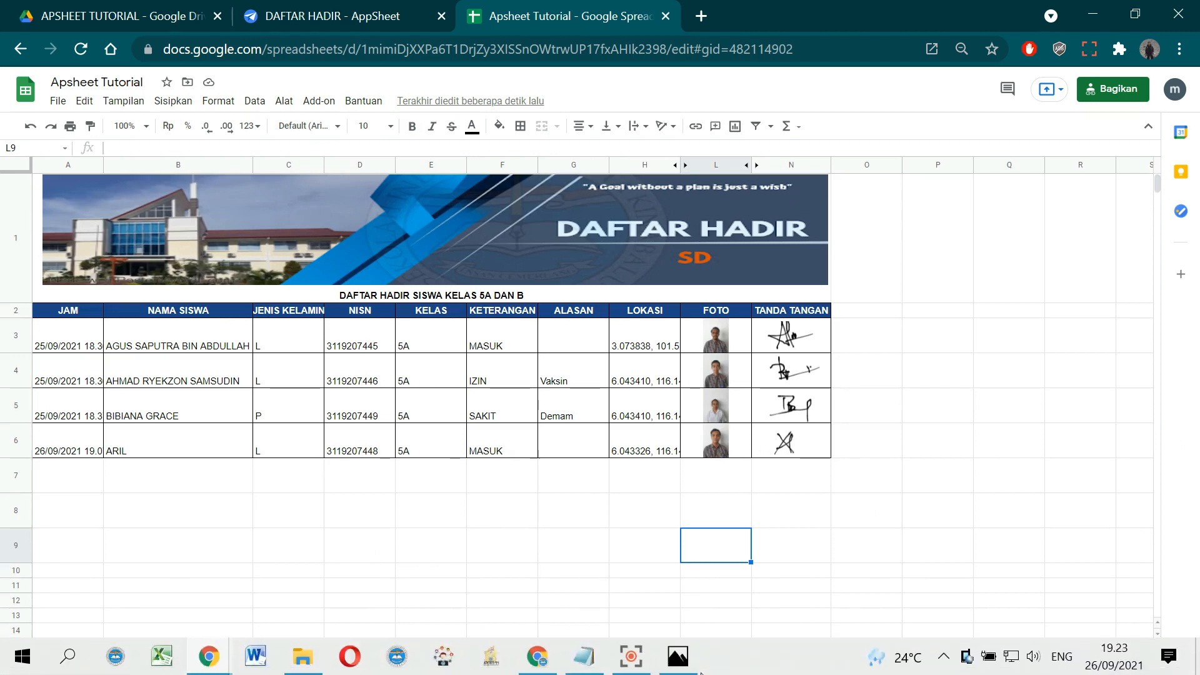
{"action": "left_click", "coordinate": [775, 588]}
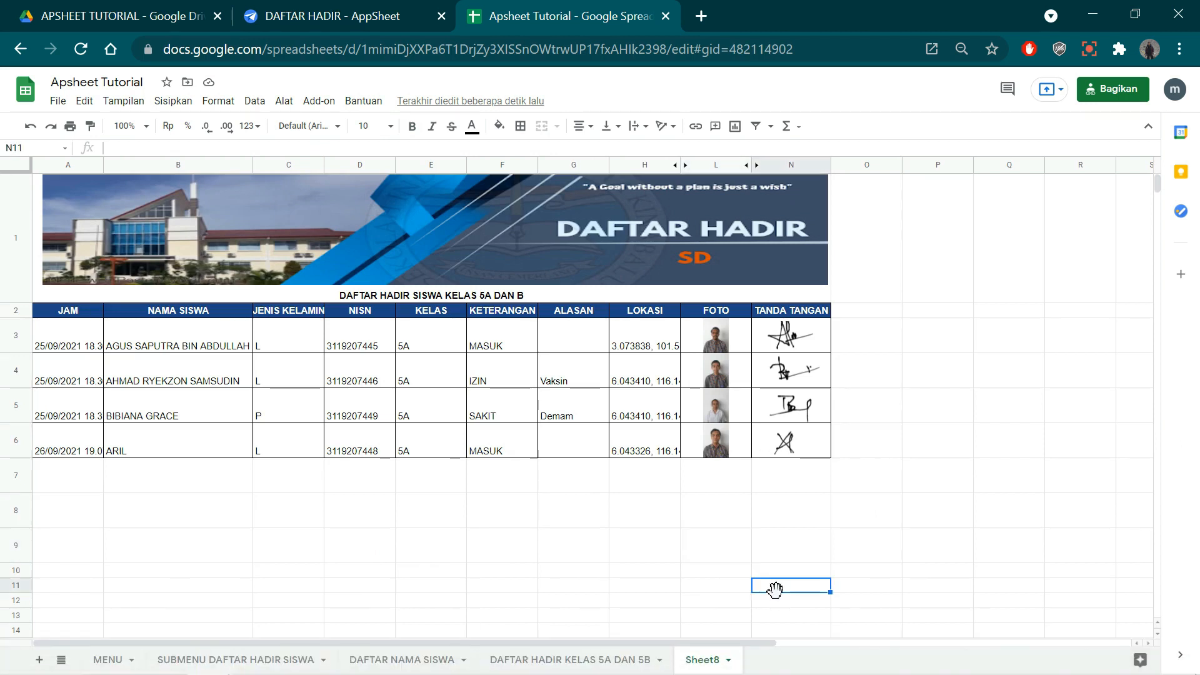
Create a new blank Google Spreadsheet in the APSHEET TUTORIAL folder on Google Drive
{"action": "left_click", "coordinate": [112, 9]}
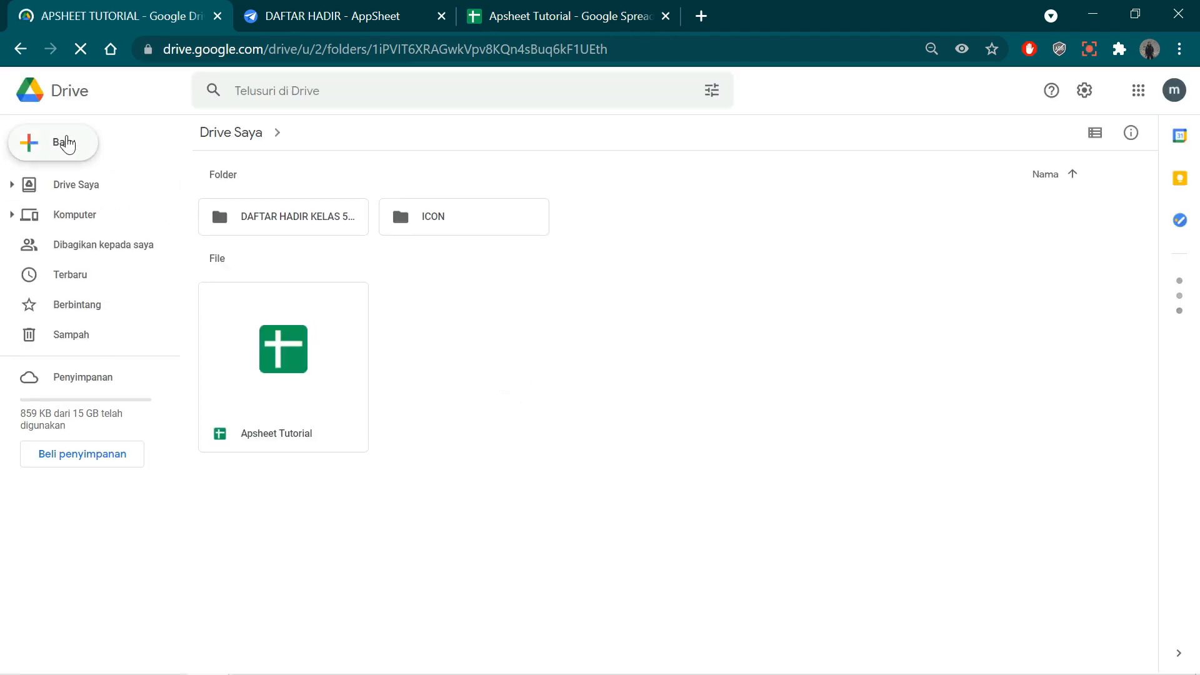
{"action": "left_click", "coordinate": [58, 144]}
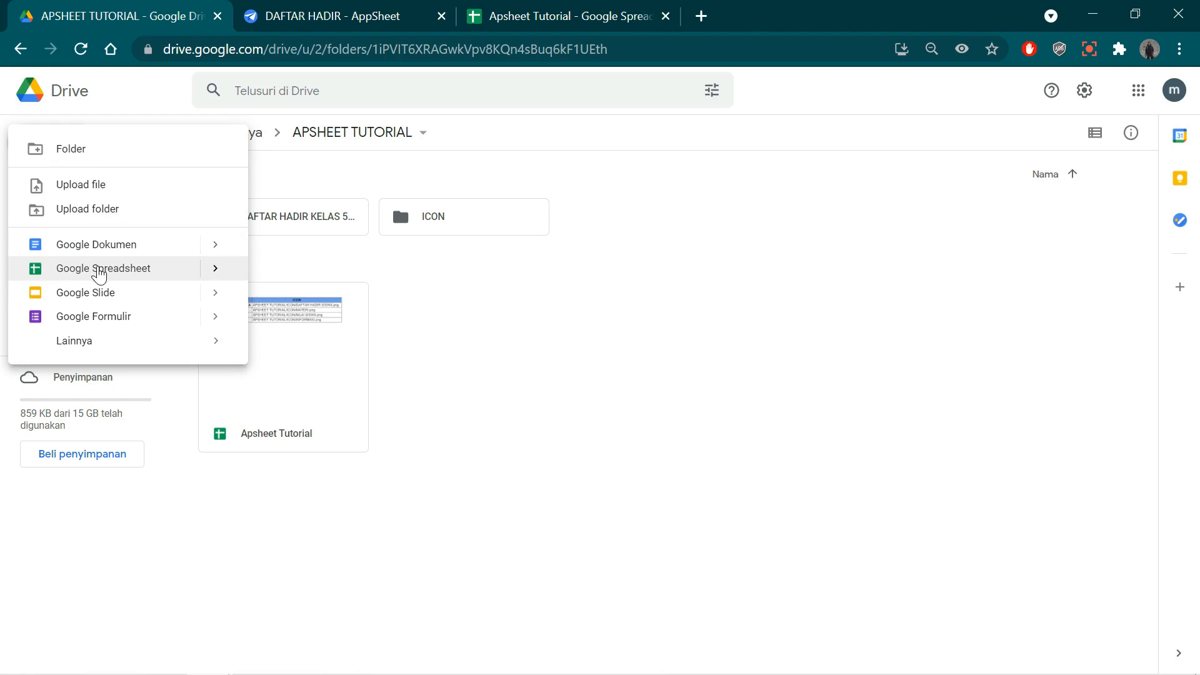
{"action": "left_click", "coordinate": [99, 269]}
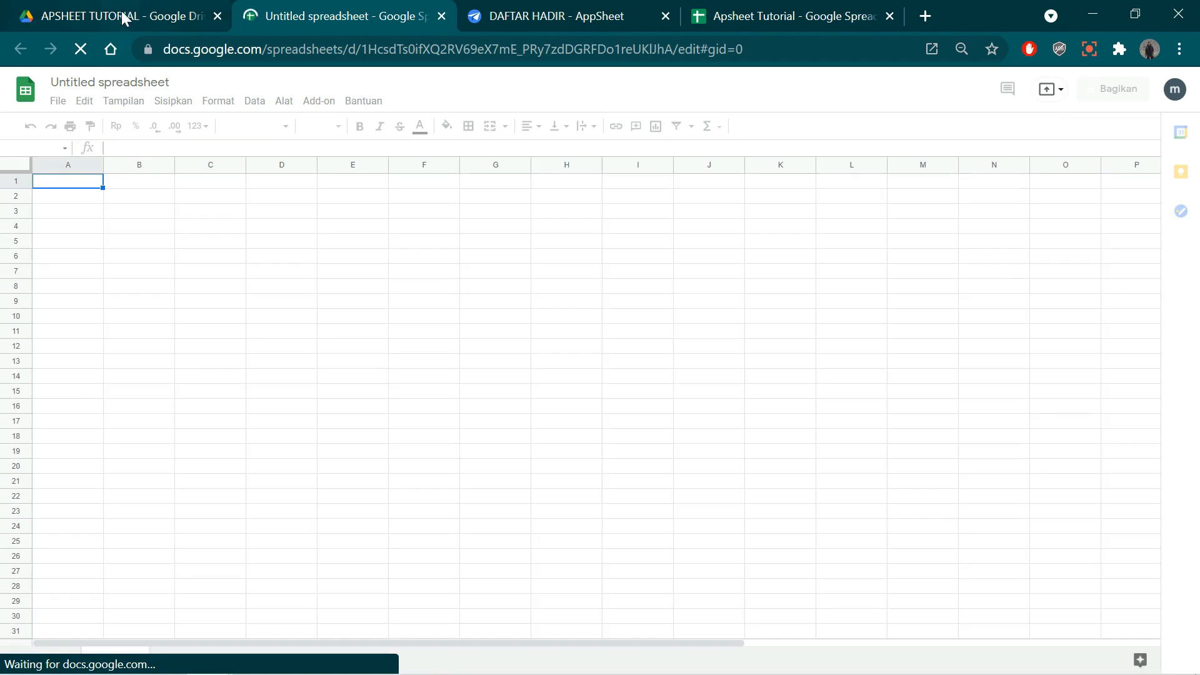
{"action": "left_click", "coordinate": [86, 201]}
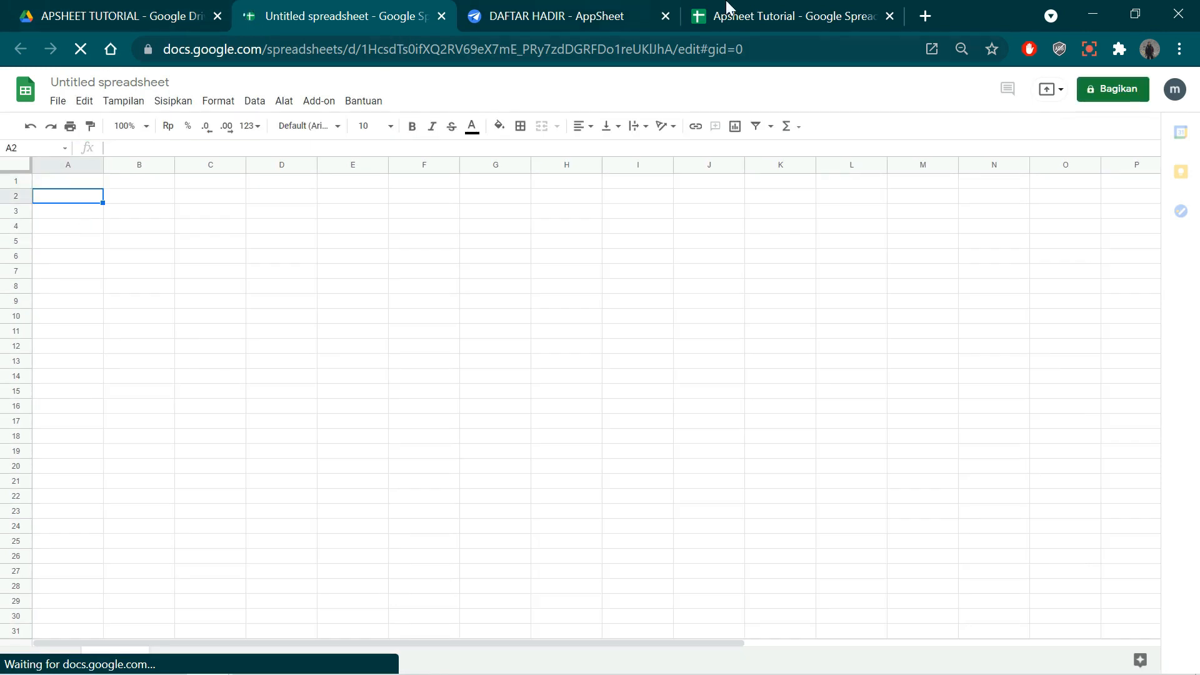
Copy the complete QUERY and IMPORTRANGE formula from cell A2 of Sheet8 in the Apsheet Tutorial spreadsheet
{"action": "left_click", "coordinate": [727, 9]}
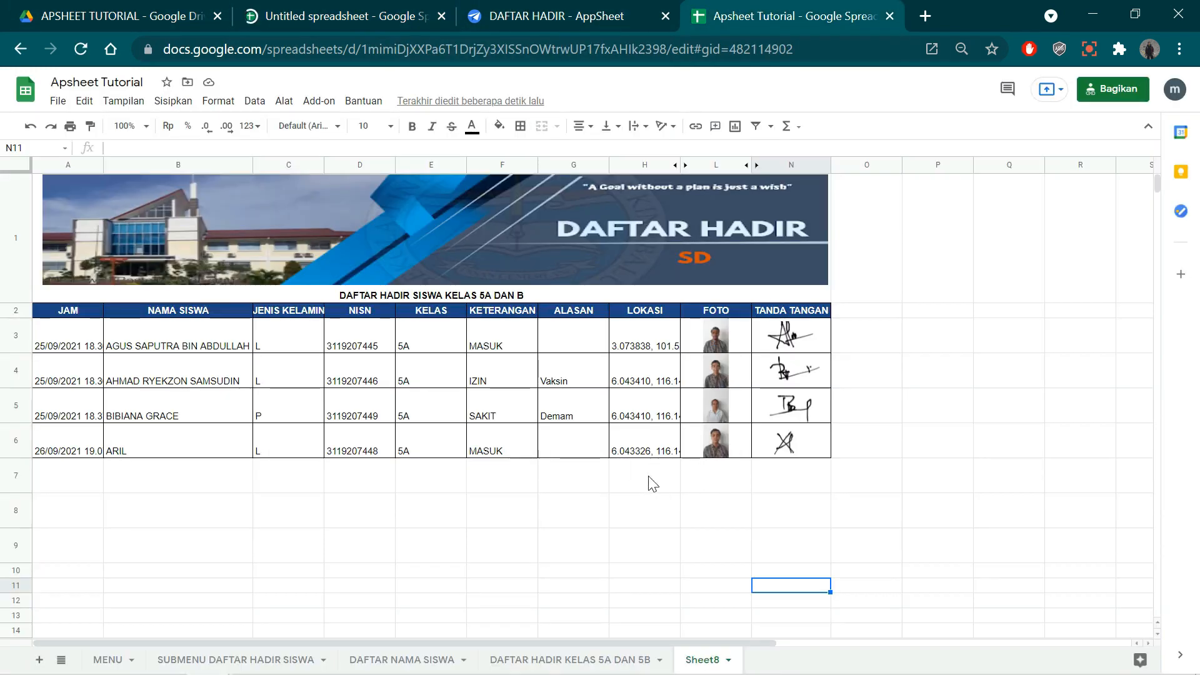
{"action": "left_click", "coordinate": [609, 661]}
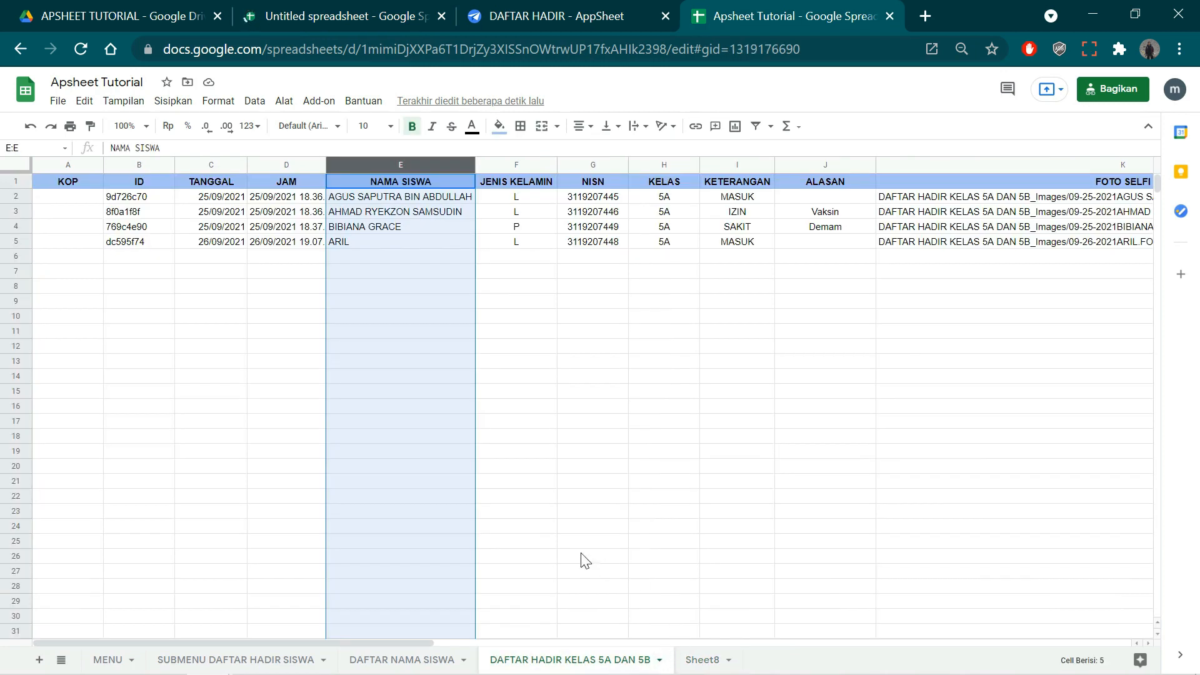
{"action": "left_click", "coordinate": [695, 660]}
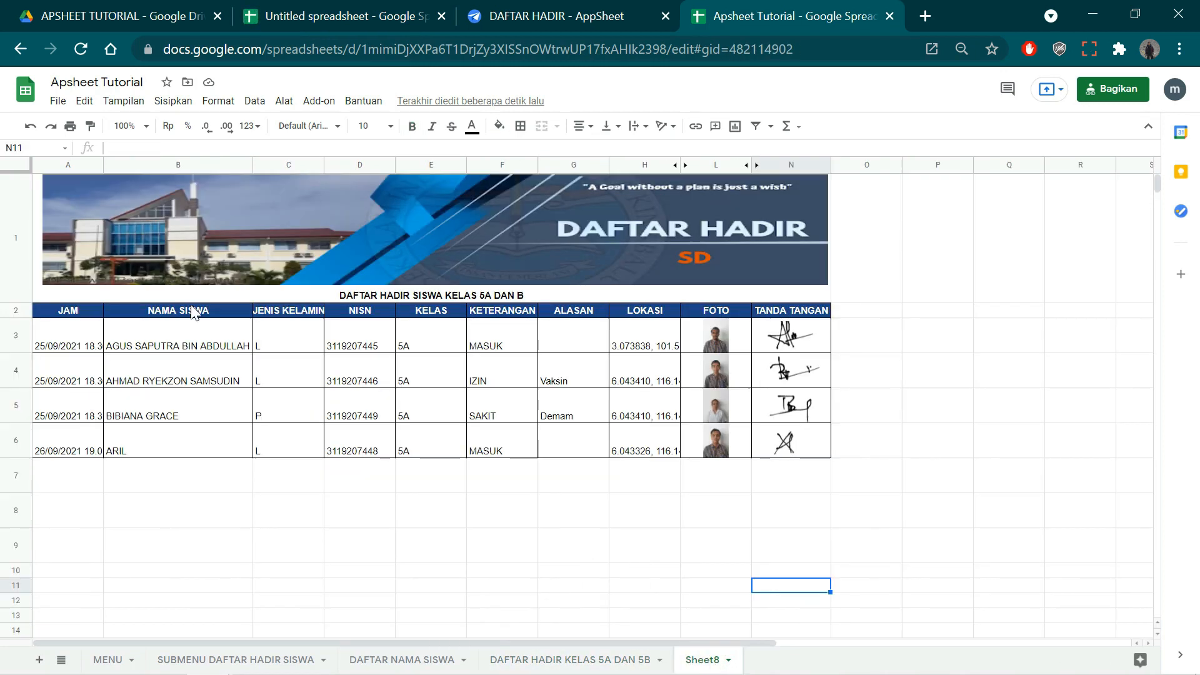
{"action": "left_click", "coordinate": [91, 313]}
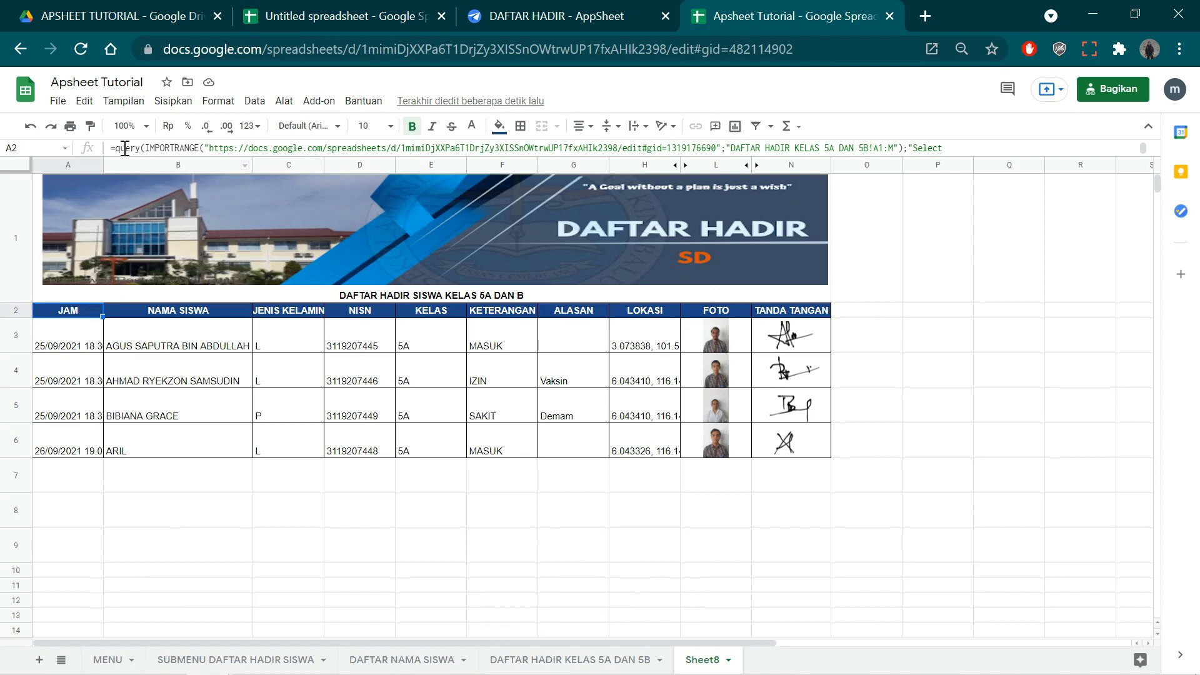
{"action": "left_click", "coordinate": [958, 148]}
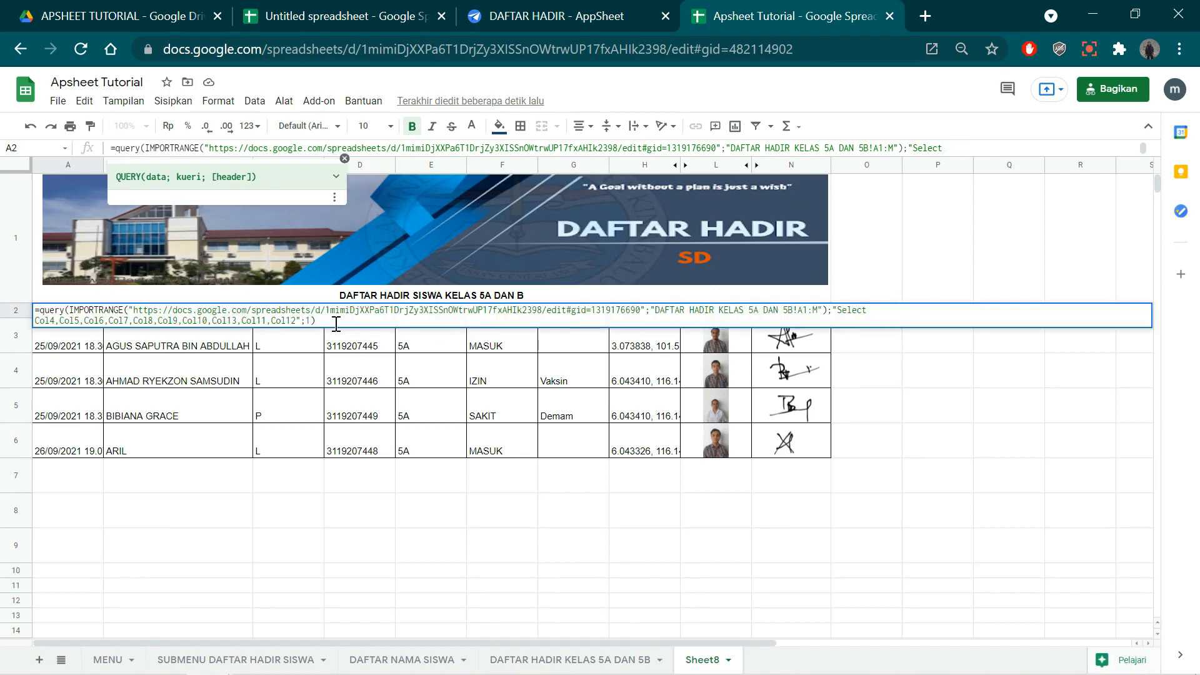
{"action": "key", "text": "ctrl+a"}
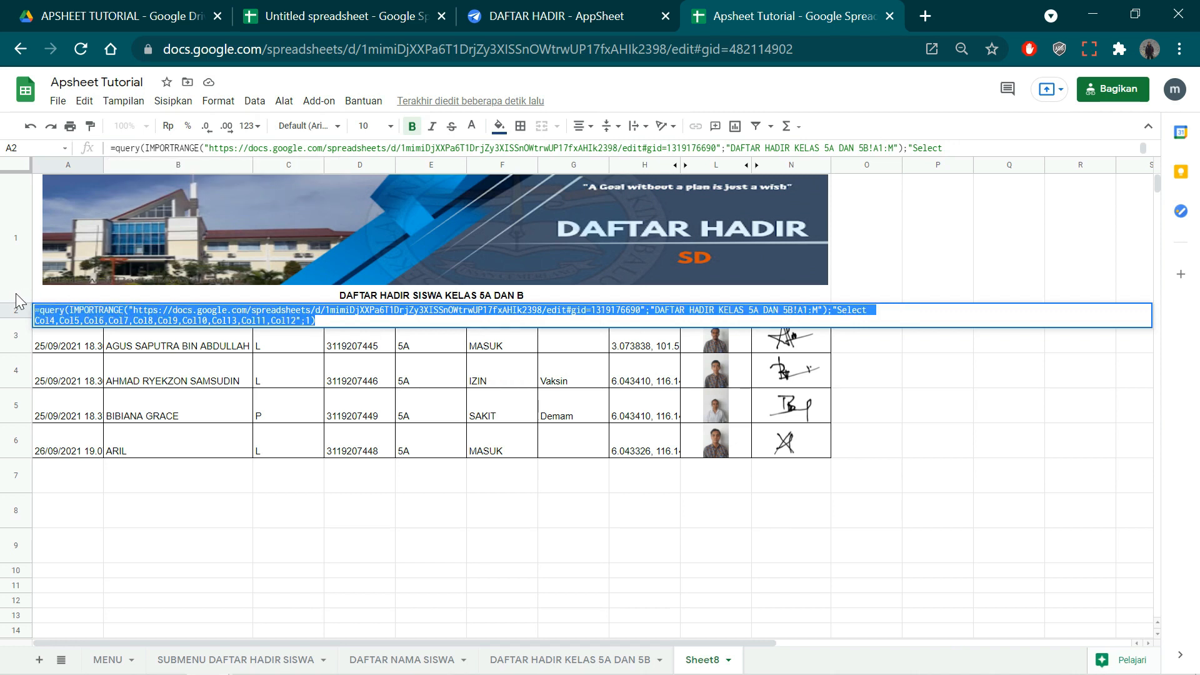
Paste the copied QUERY and IMPORTRANGE formula into cell A2 of the new untitled spreadsheet and commit it
{"action": "left_click", "coordinate": [291, 12]}
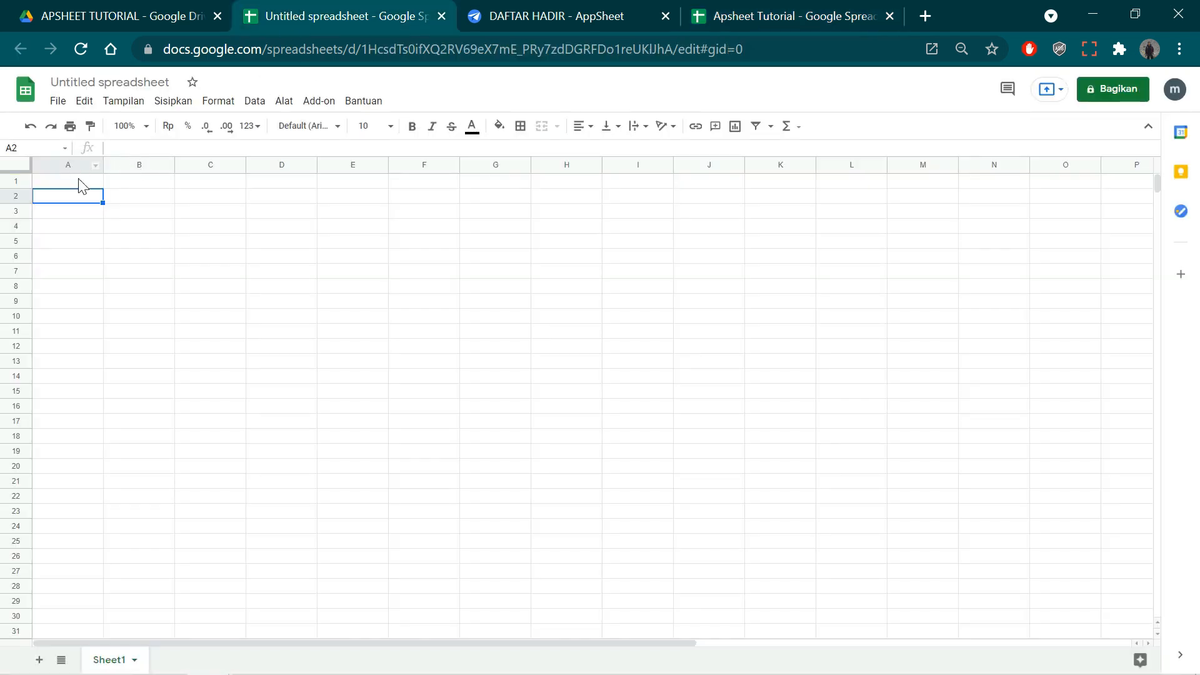
{"action": "double_click", "coordinate": [78, 202]}
{"action": "key", "text": "ctrl+v"}
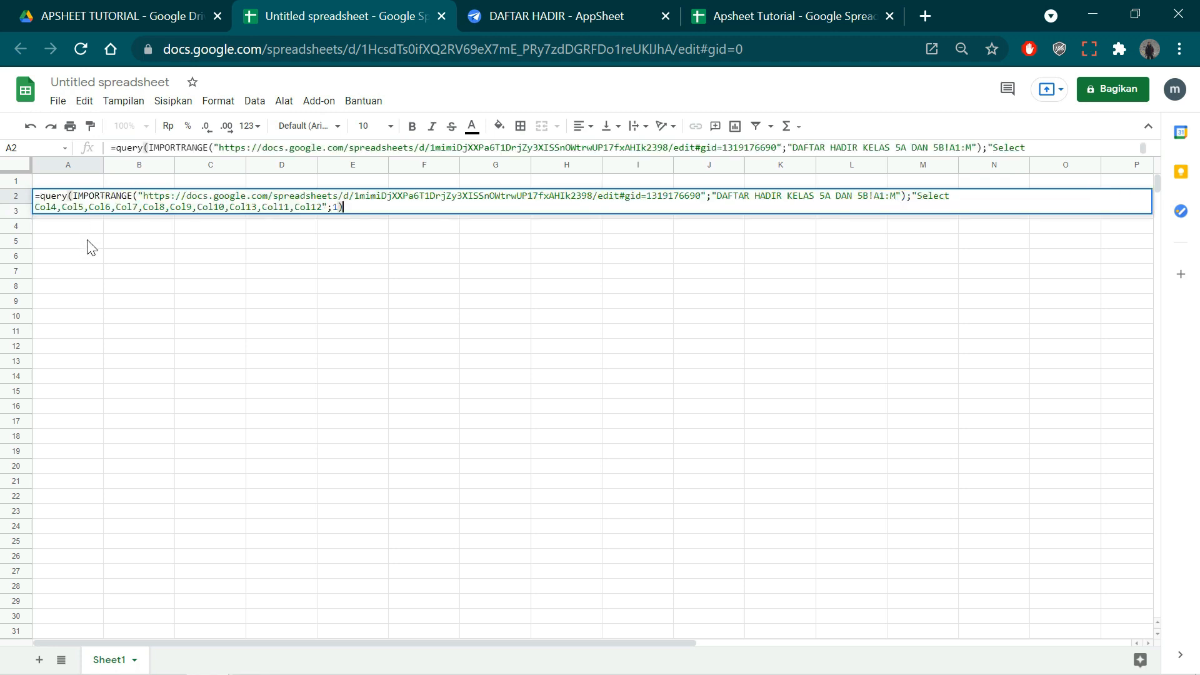
{"action": "left_click", "coordinate": [87, 242]}
{"action": "left_click", "coordinate": [87, 202]}
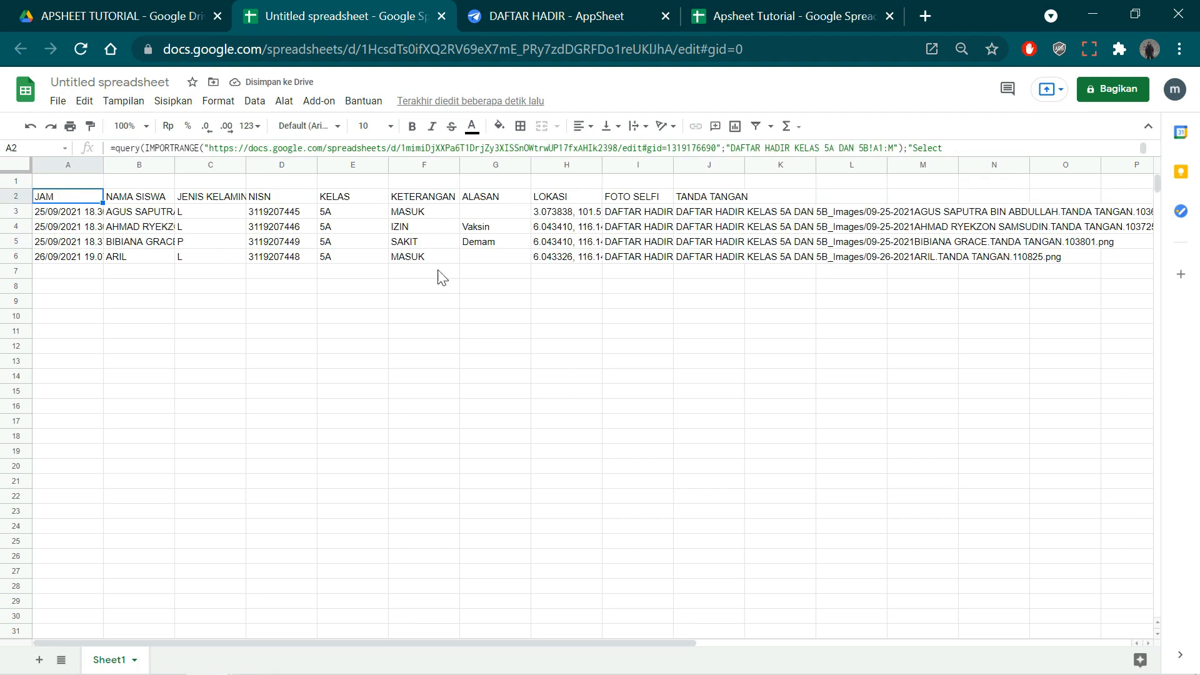
Auto-fit column J, TANDA TANGAN, to the width of its contents
{"action": "left_click", "coordinate": [509, 275]}
{"action": "double_click", "coordinate": [744, 164]}
{"action": "mouse_move", "coordinate": [557, 642]}
{"action": "left_mouse_down"}
{"action": "mouse_move", "coordinate": [815, 642]}
{"action": "mouse_move", "coordinate": [545, 642]}
{"action": "left_mouse_up"}
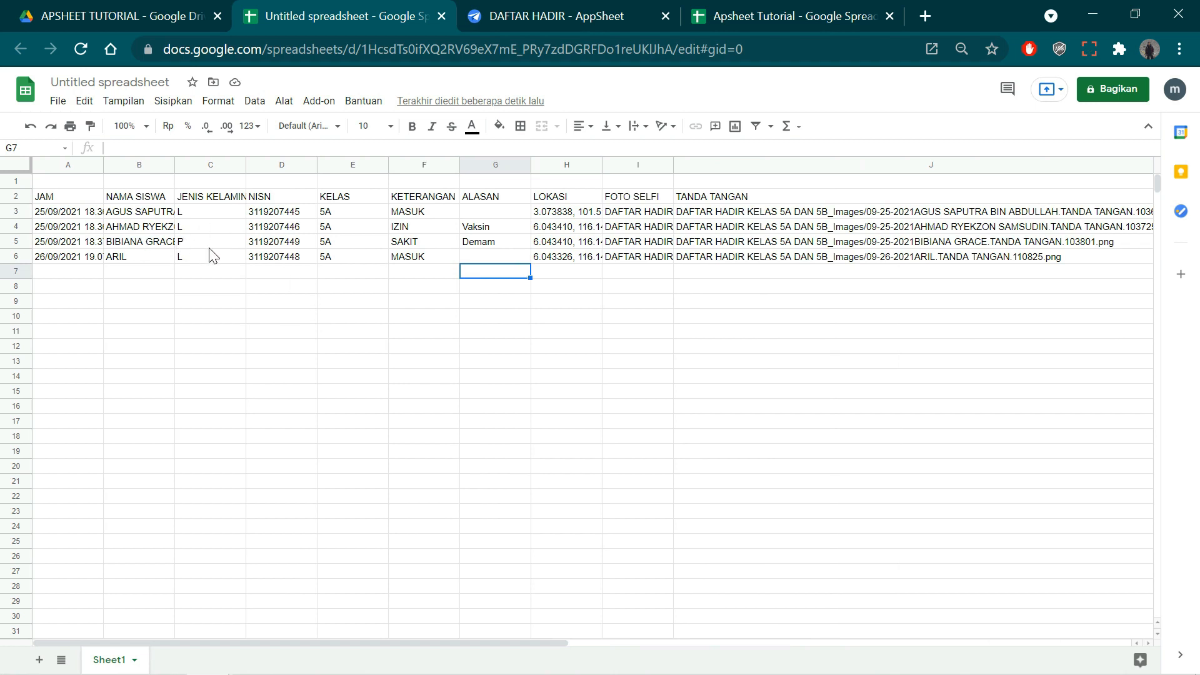
Examine the column list Col4 to Col12 in the formula in cell A2, then leave the formula unedited
{"action": "left_click", "coordinate": [55, 199]}
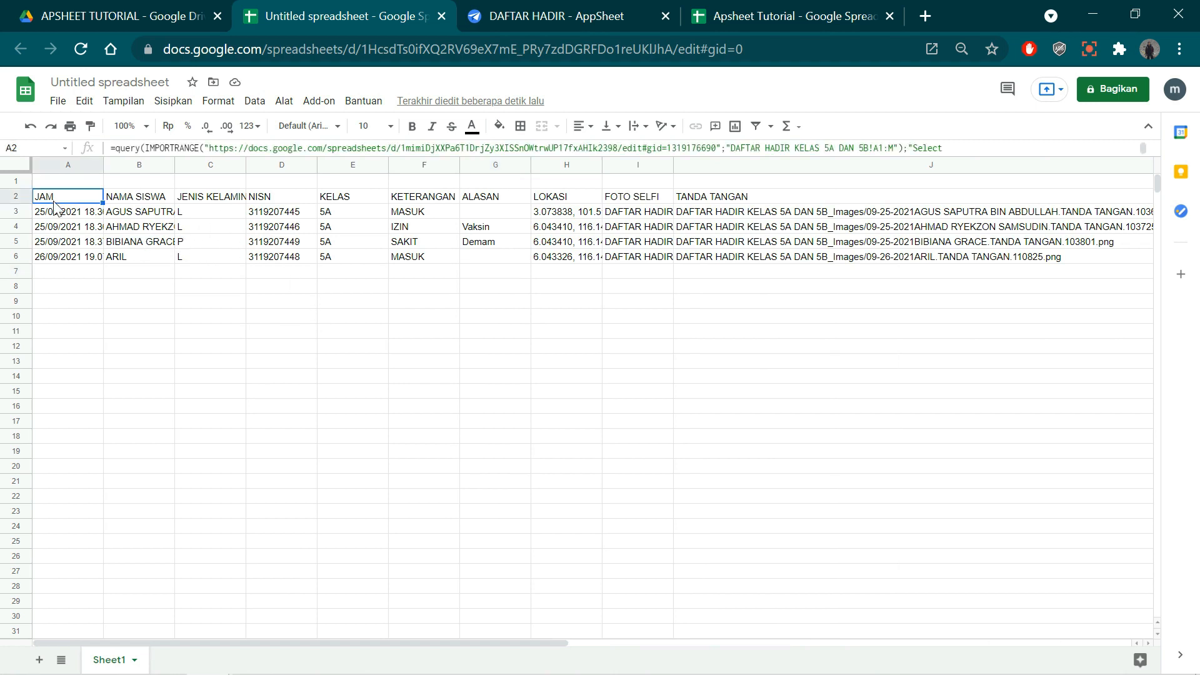
{"action": "left_click", "coordinate": [766, 146]}
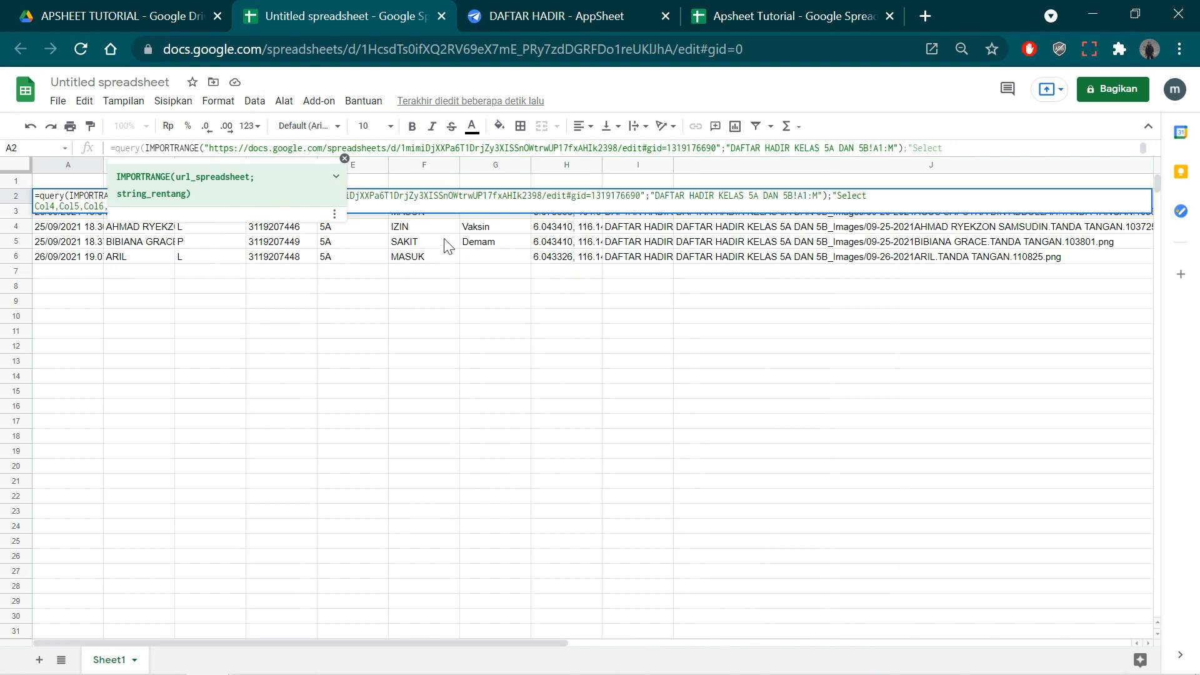
{"action": "left_click", "coordinate": [448, 204]}
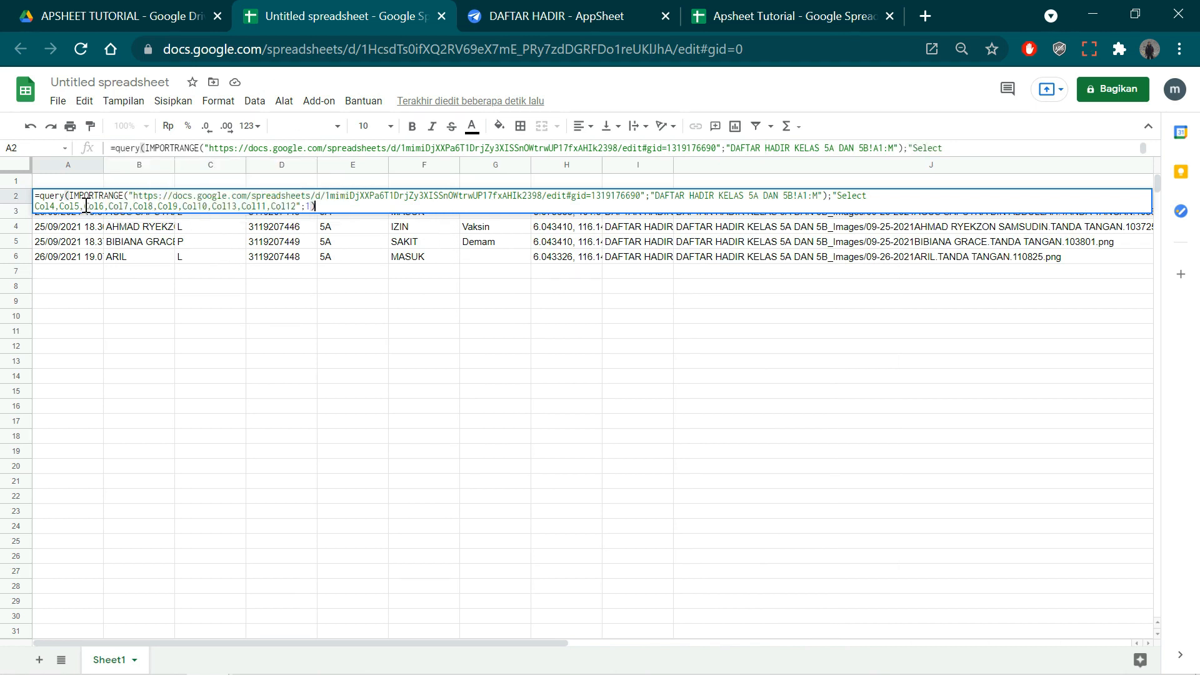
{"action": "left_click_drag", "start_coordinate": [37, 208], "coordinate": [322, 207]}
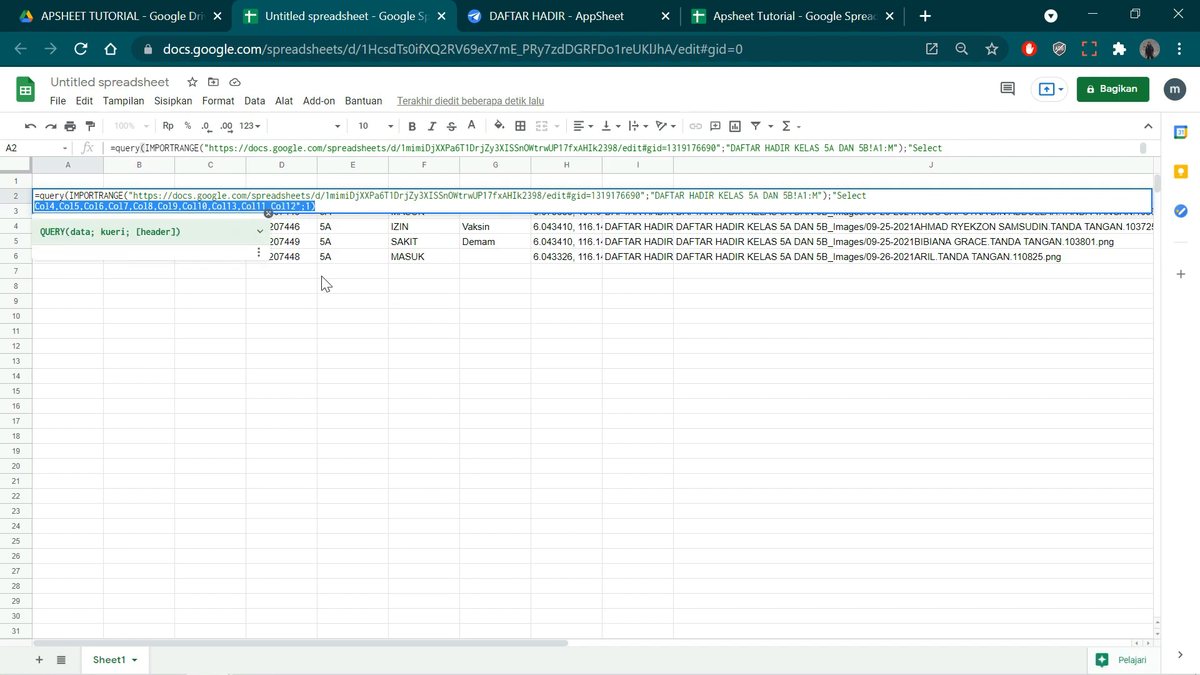
{"action": "left_click", "coordinate": [357, 231]}
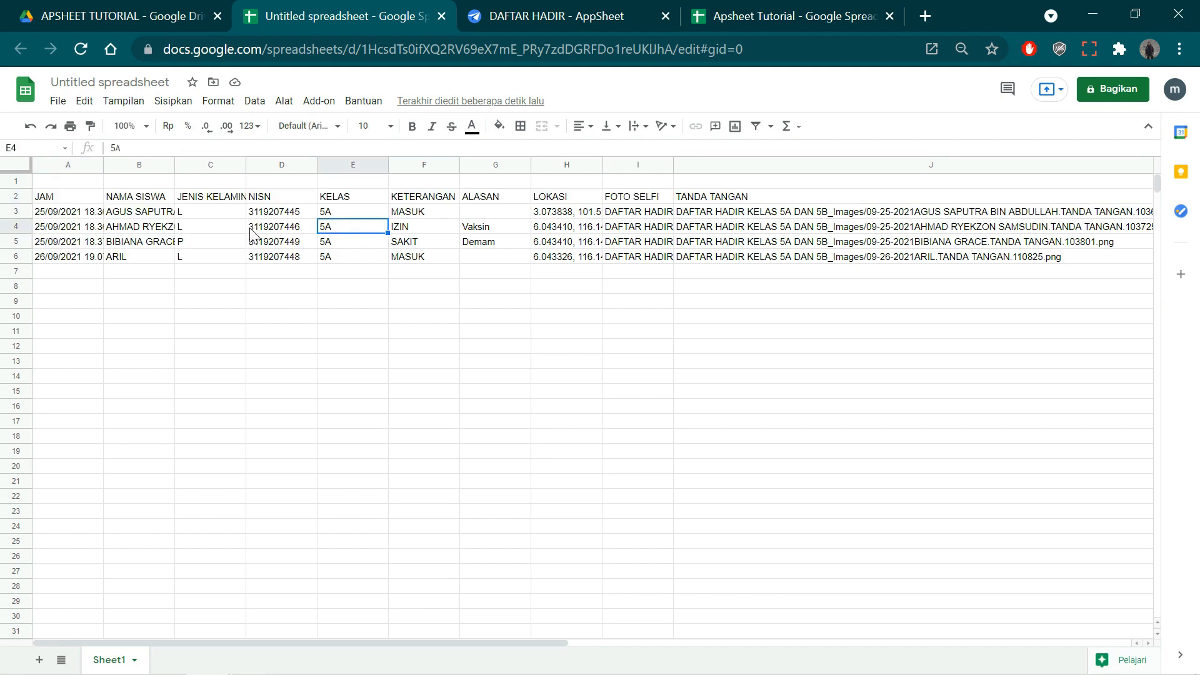
Return to the Apsheet Tutorial spreadsheet and inspect the IMPORTRANGE formula in Sheet8's cell A2 without editing it
{"action": "left_click", "coordinate": [732, 6]}
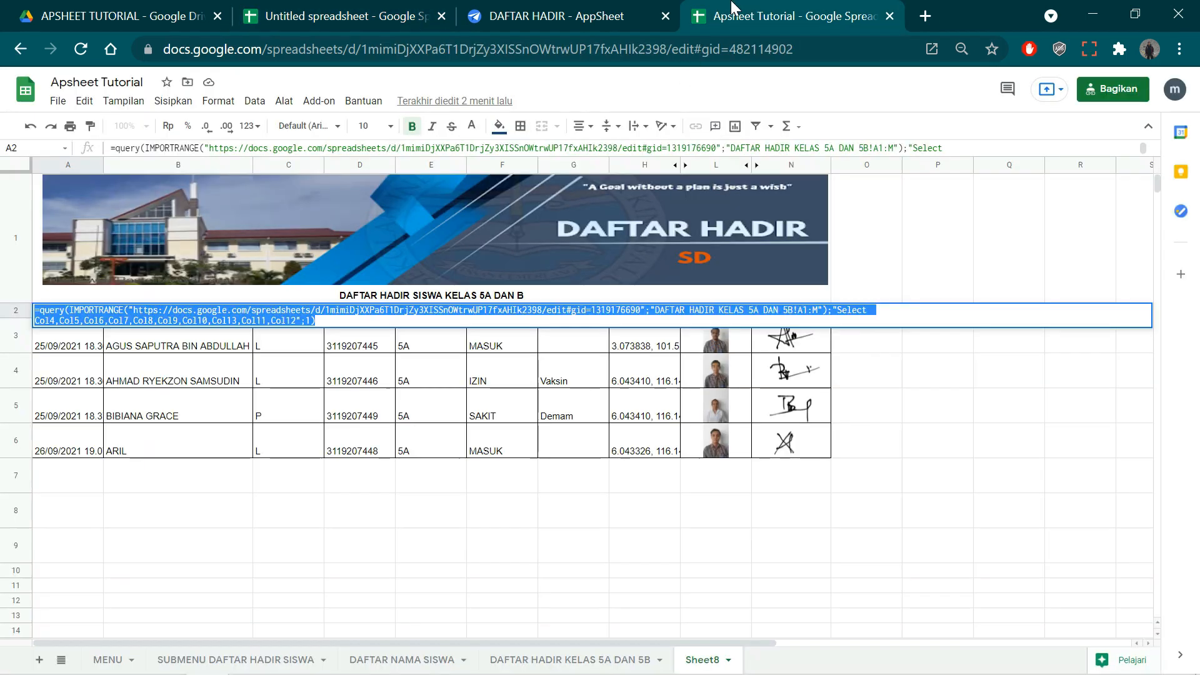
{"action": "left_click", "coordinate": [321, 420]}
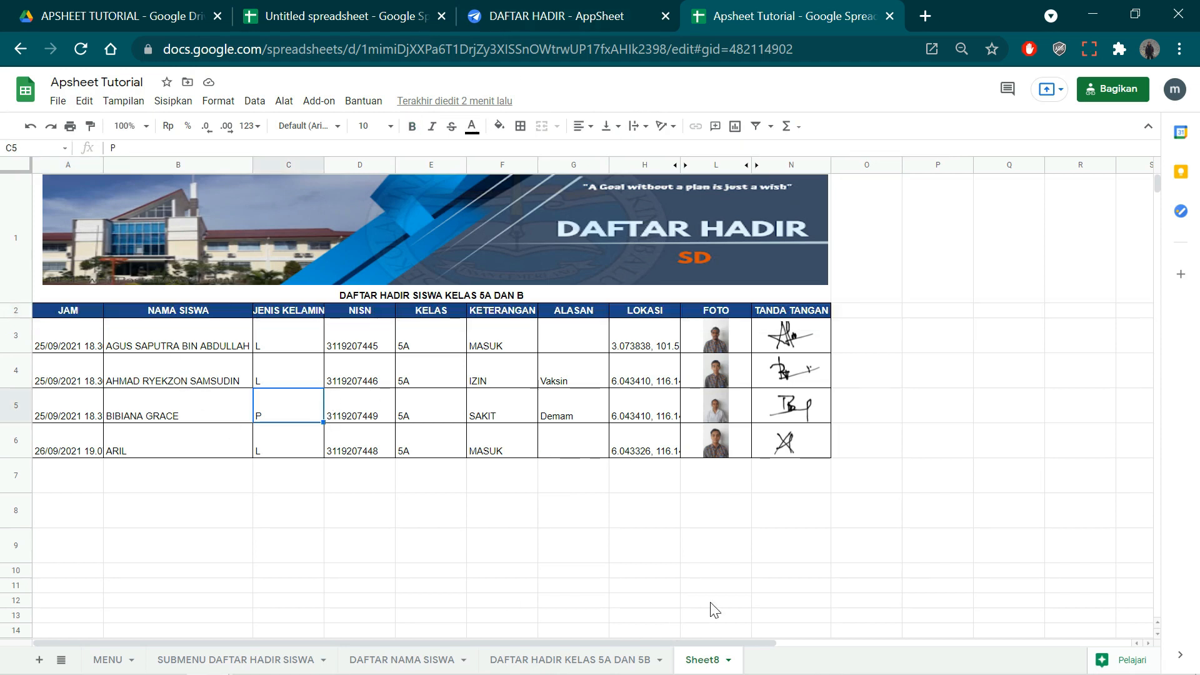
{"action": "left_click", "coordinate": [76, 316]}
{"action": "left_click", "coordinate": [164, 144]}
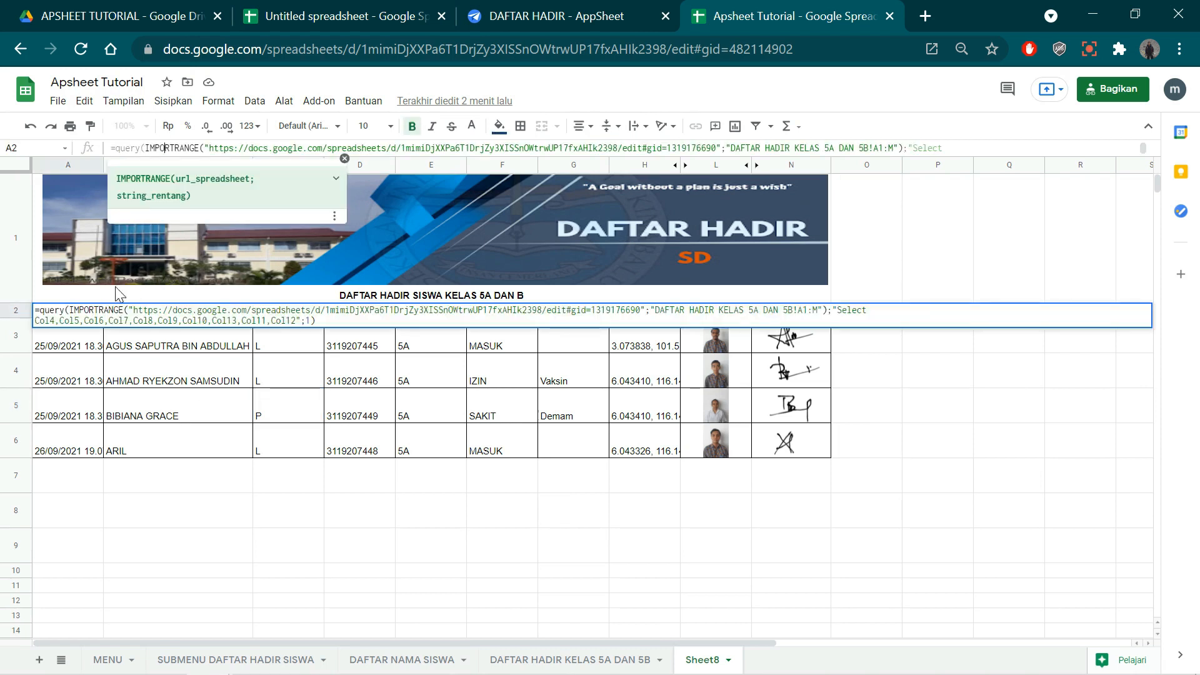
{"action": "left_click", "coordinate": [173, 350]}
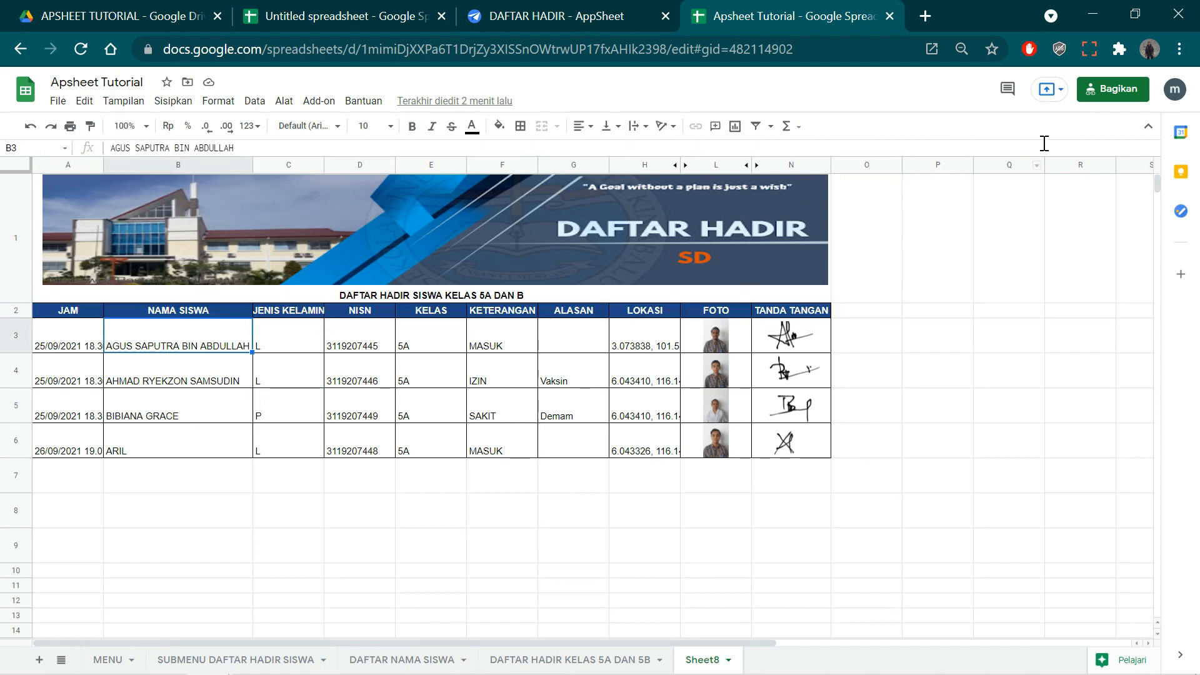
Check the link access level and viewer permission in the Apsheet Tutorial spreadsheet's sharing settings, then close them
{"action": "left_click", "coordinate": [1114, 91]}
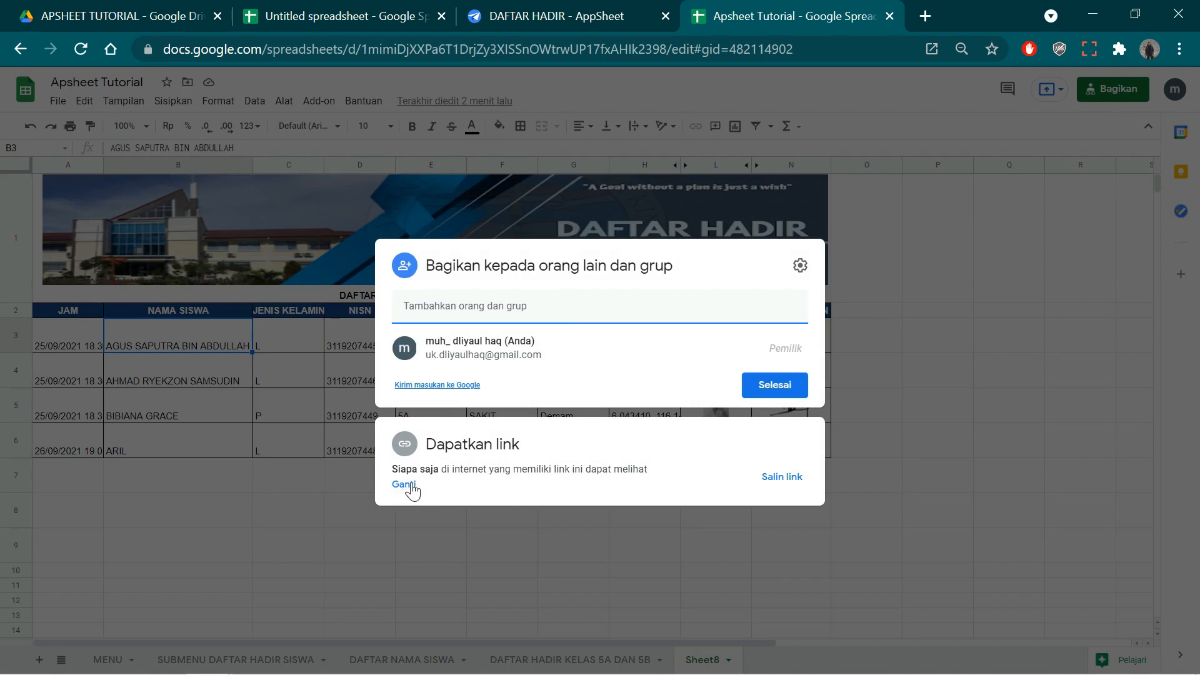
{"action": "left_click", "coordinate": [403, 485]}
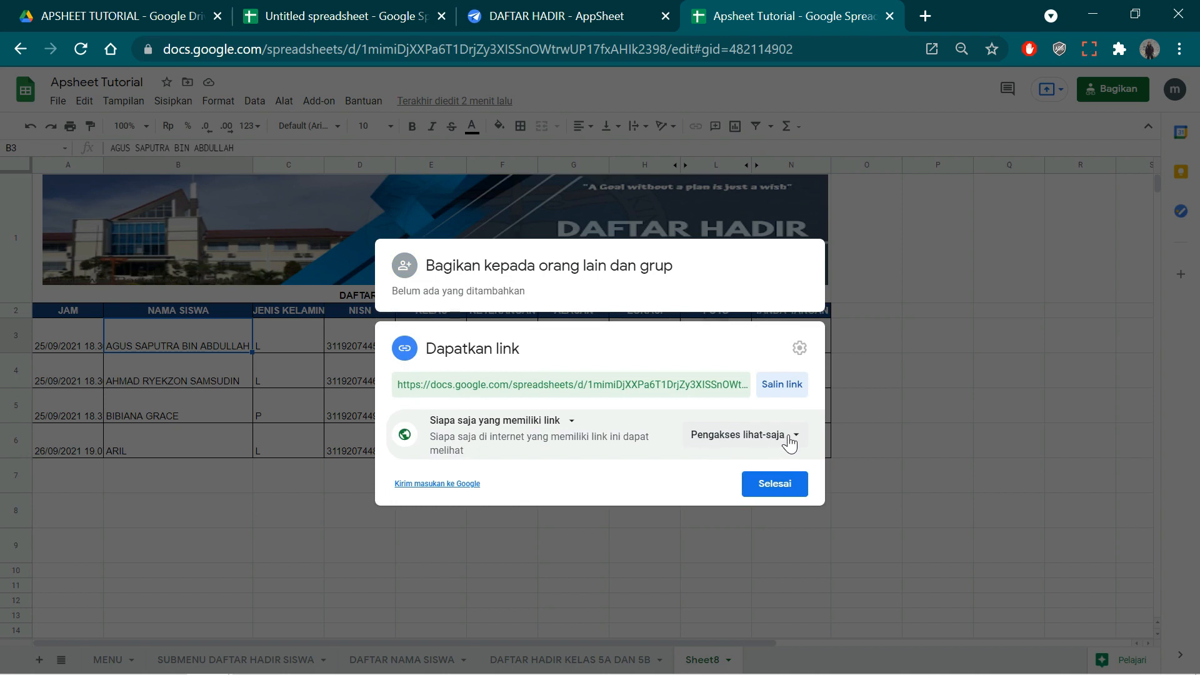
{"action": "left_click", "coordinate": [571, 425]}
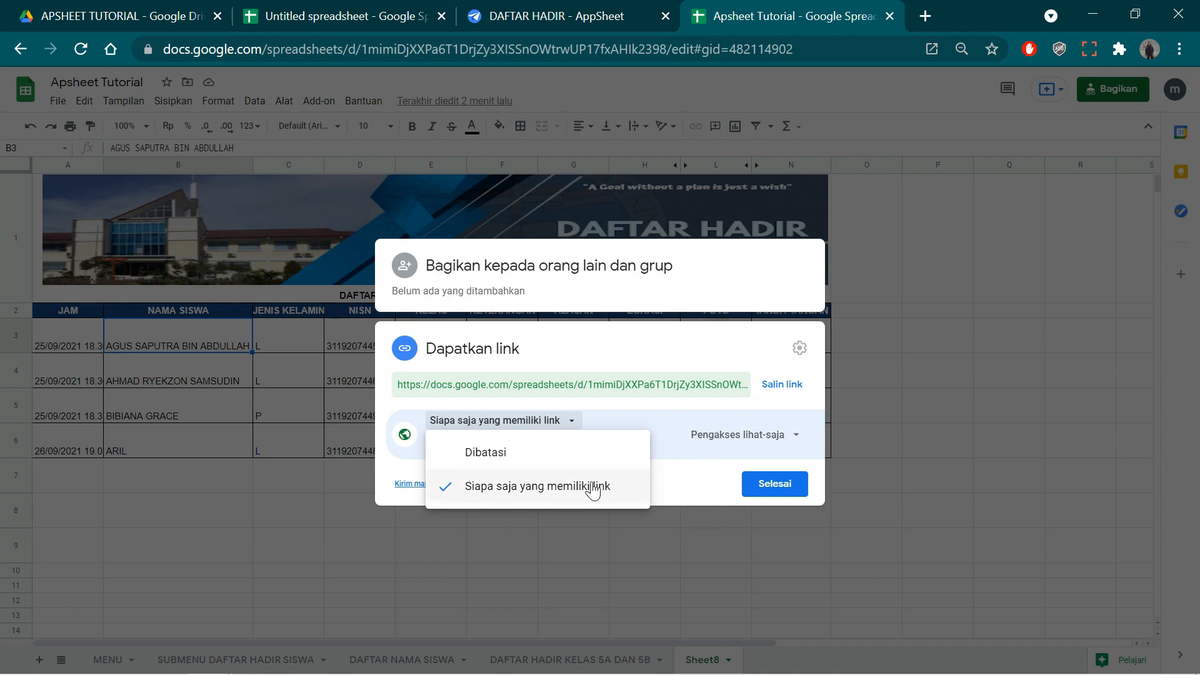
{"action": "left_click", "coordinate": [694, 486]}
{"action": "left_click", "coordinate": [772, 485]}
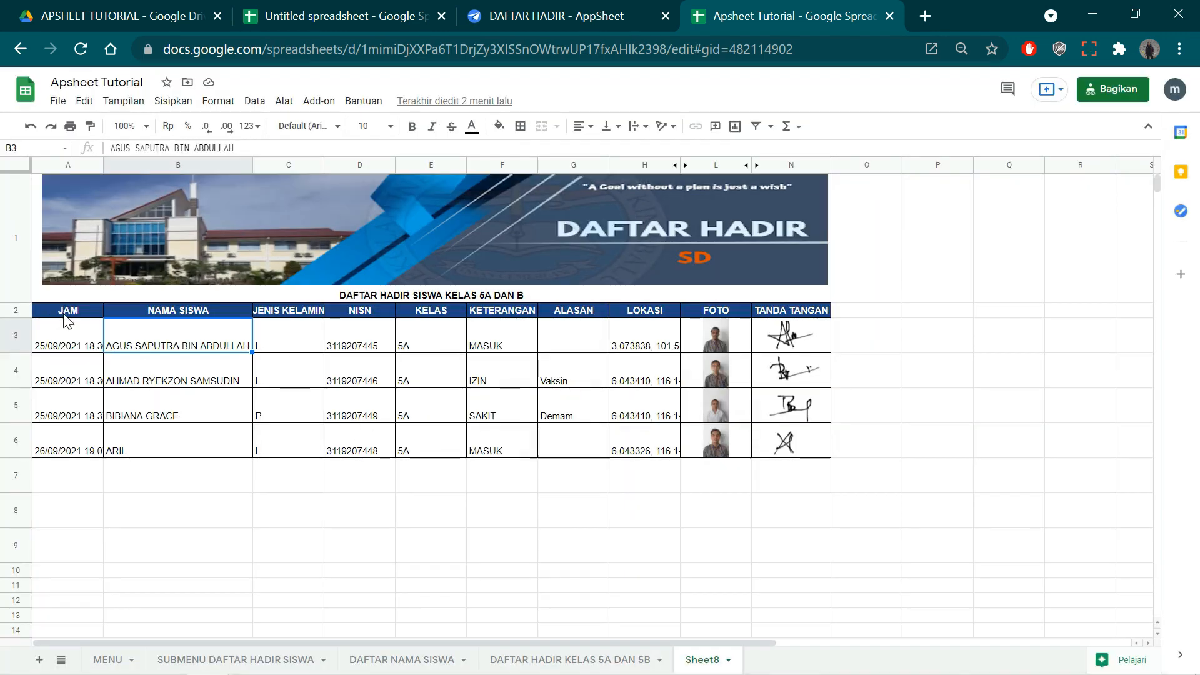
{"action": "left_click", "coordinate": [65, 315]}
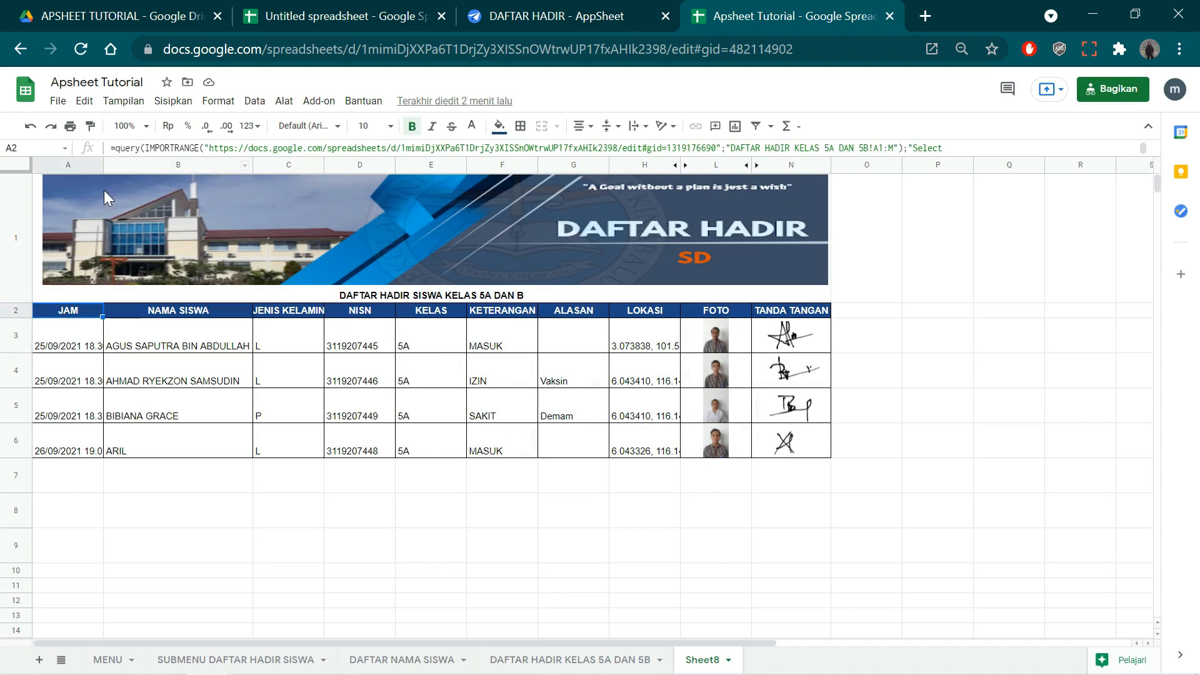
{"action": "left_click", "coordinate": [333, 511]}
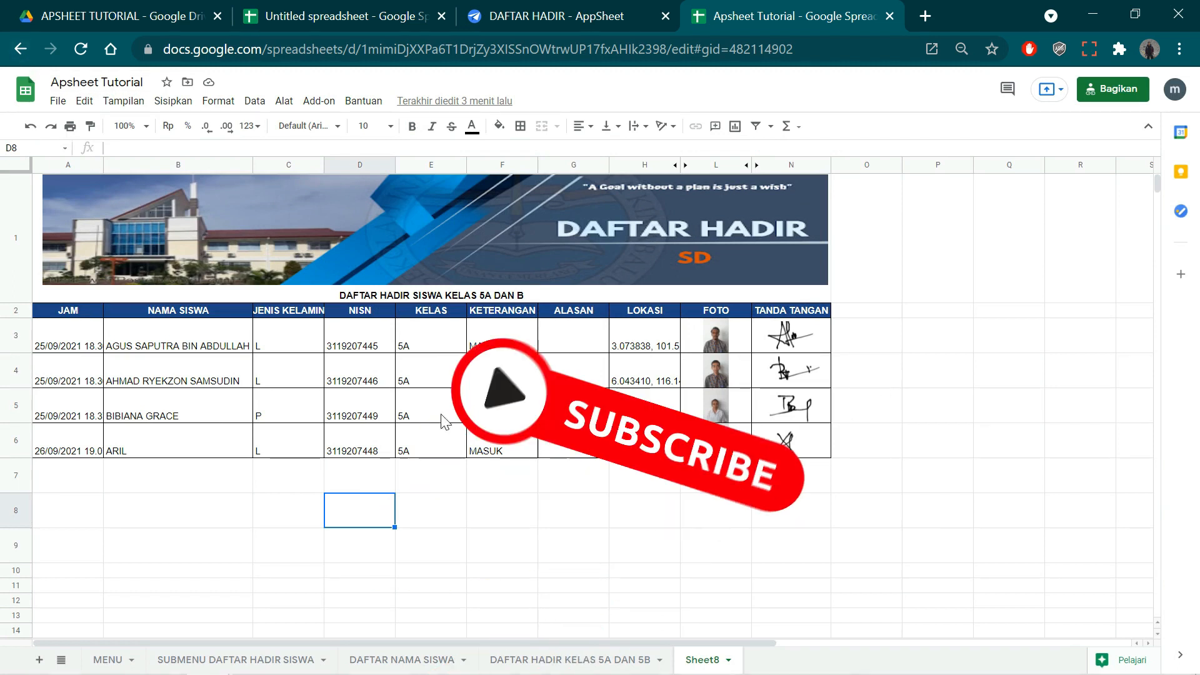
{"action": "left_click", "coordinate": [501, 392]}
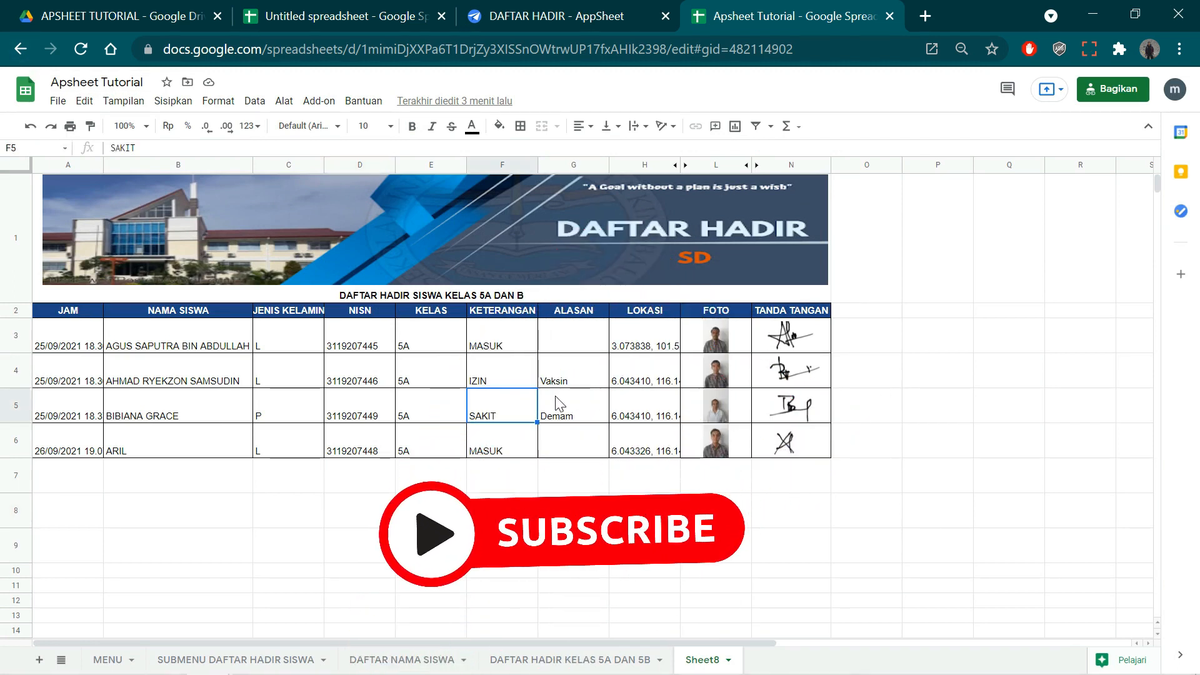